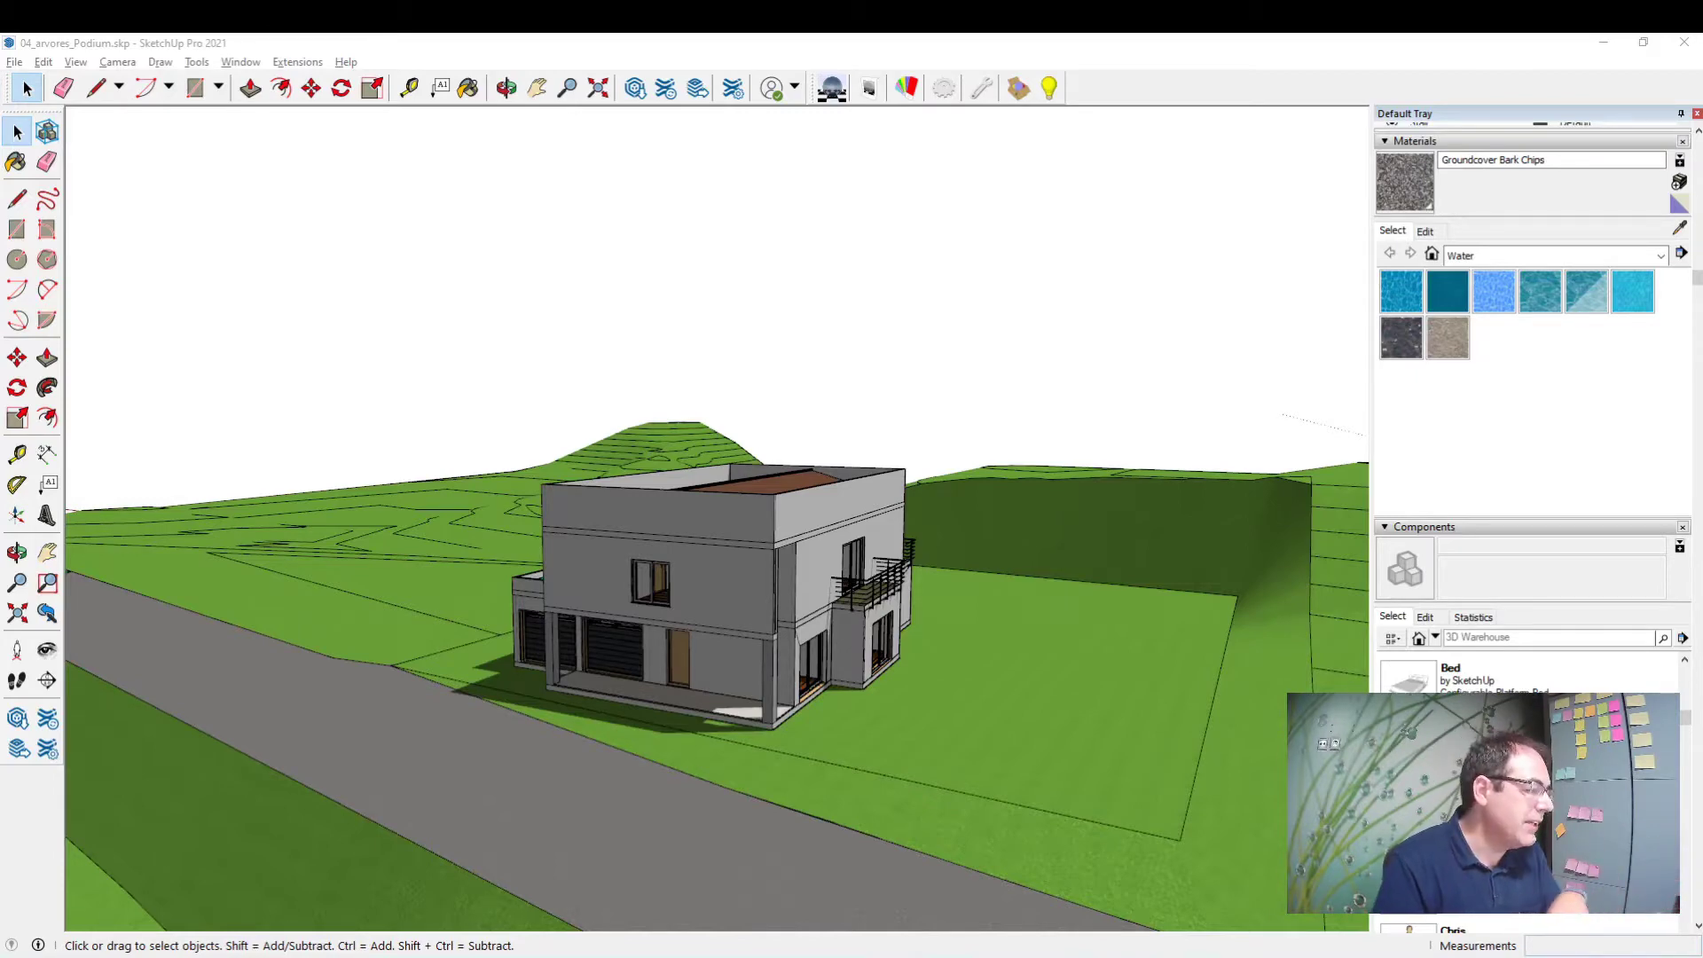
Step: Zoom in on the house and float the Podium V2.6 toolbar as its own palette
middle_click_drag(821, 800, 703, 802)
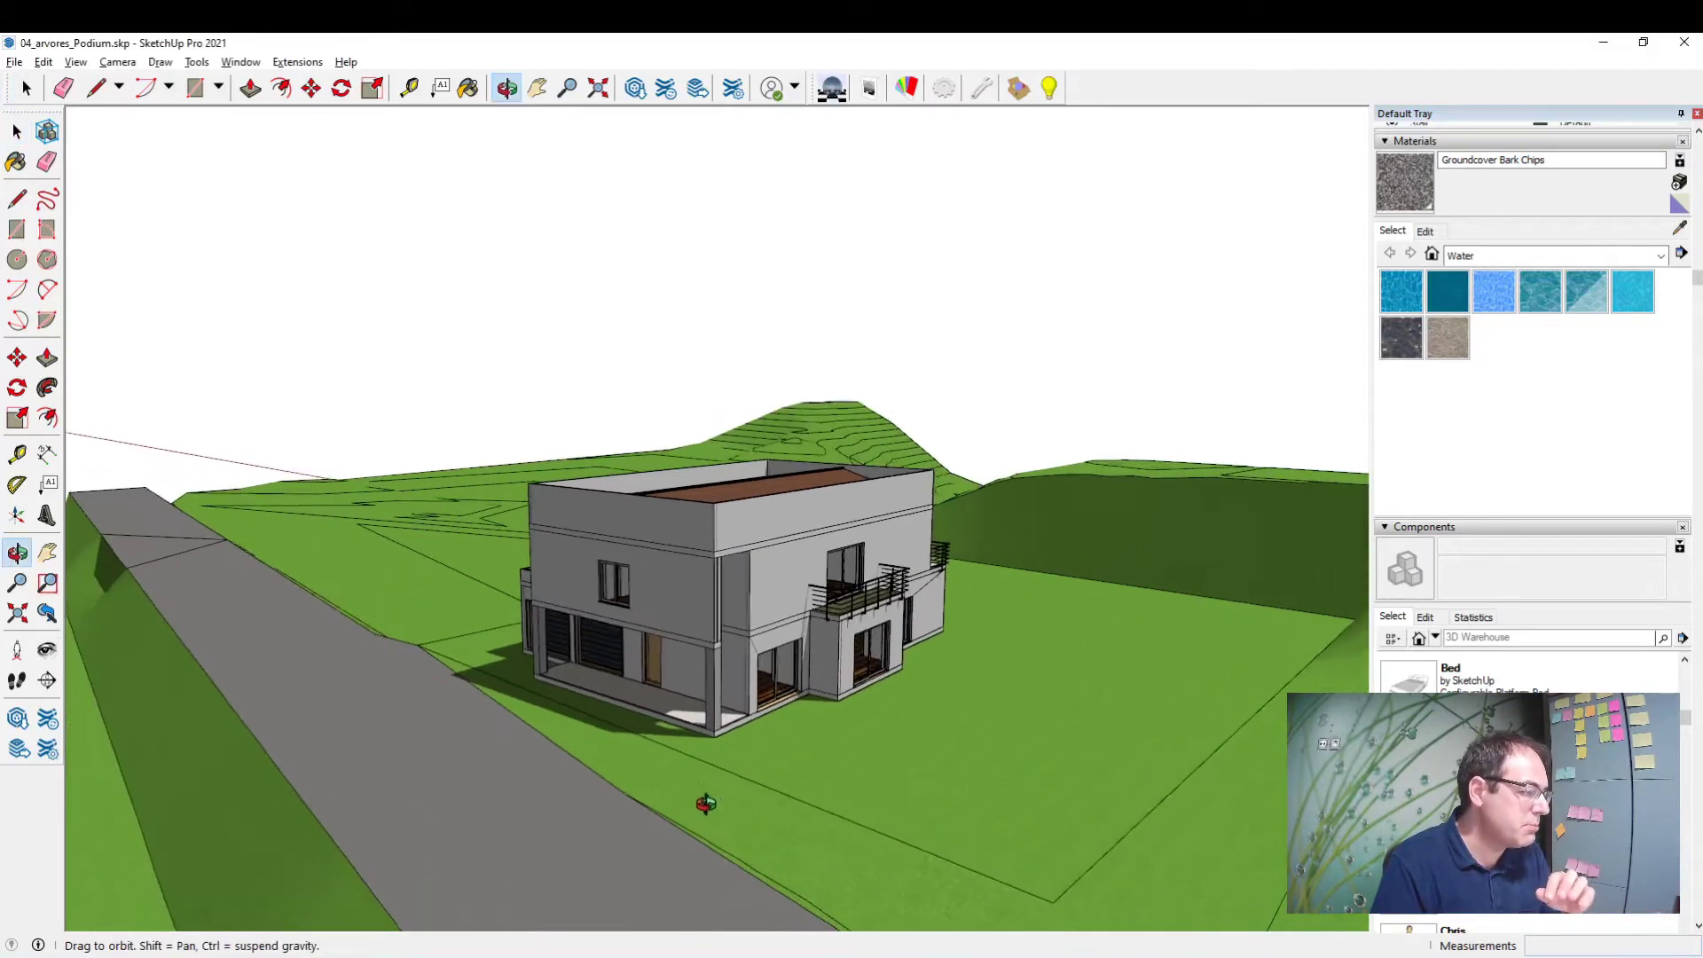
scroll(639, 780, "up", 3)
scroll(678, 700, "up", 3)
scroll(720, 681, "up", 3)
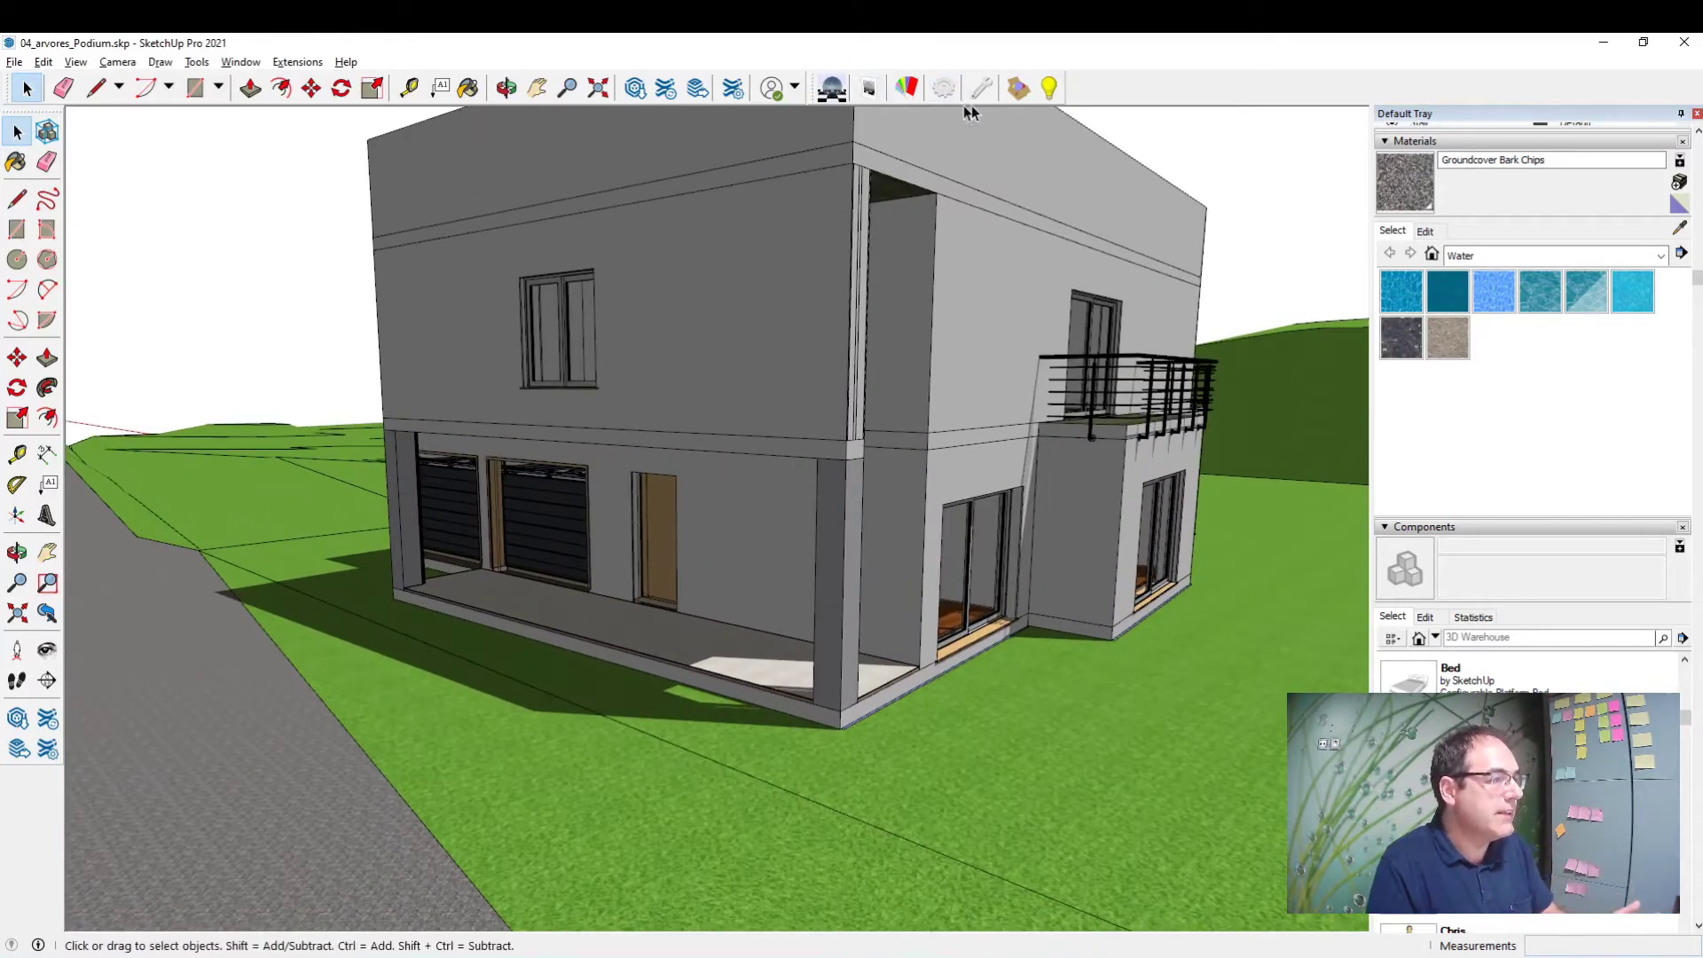
left_click_drag(811, 92, 306, 162)
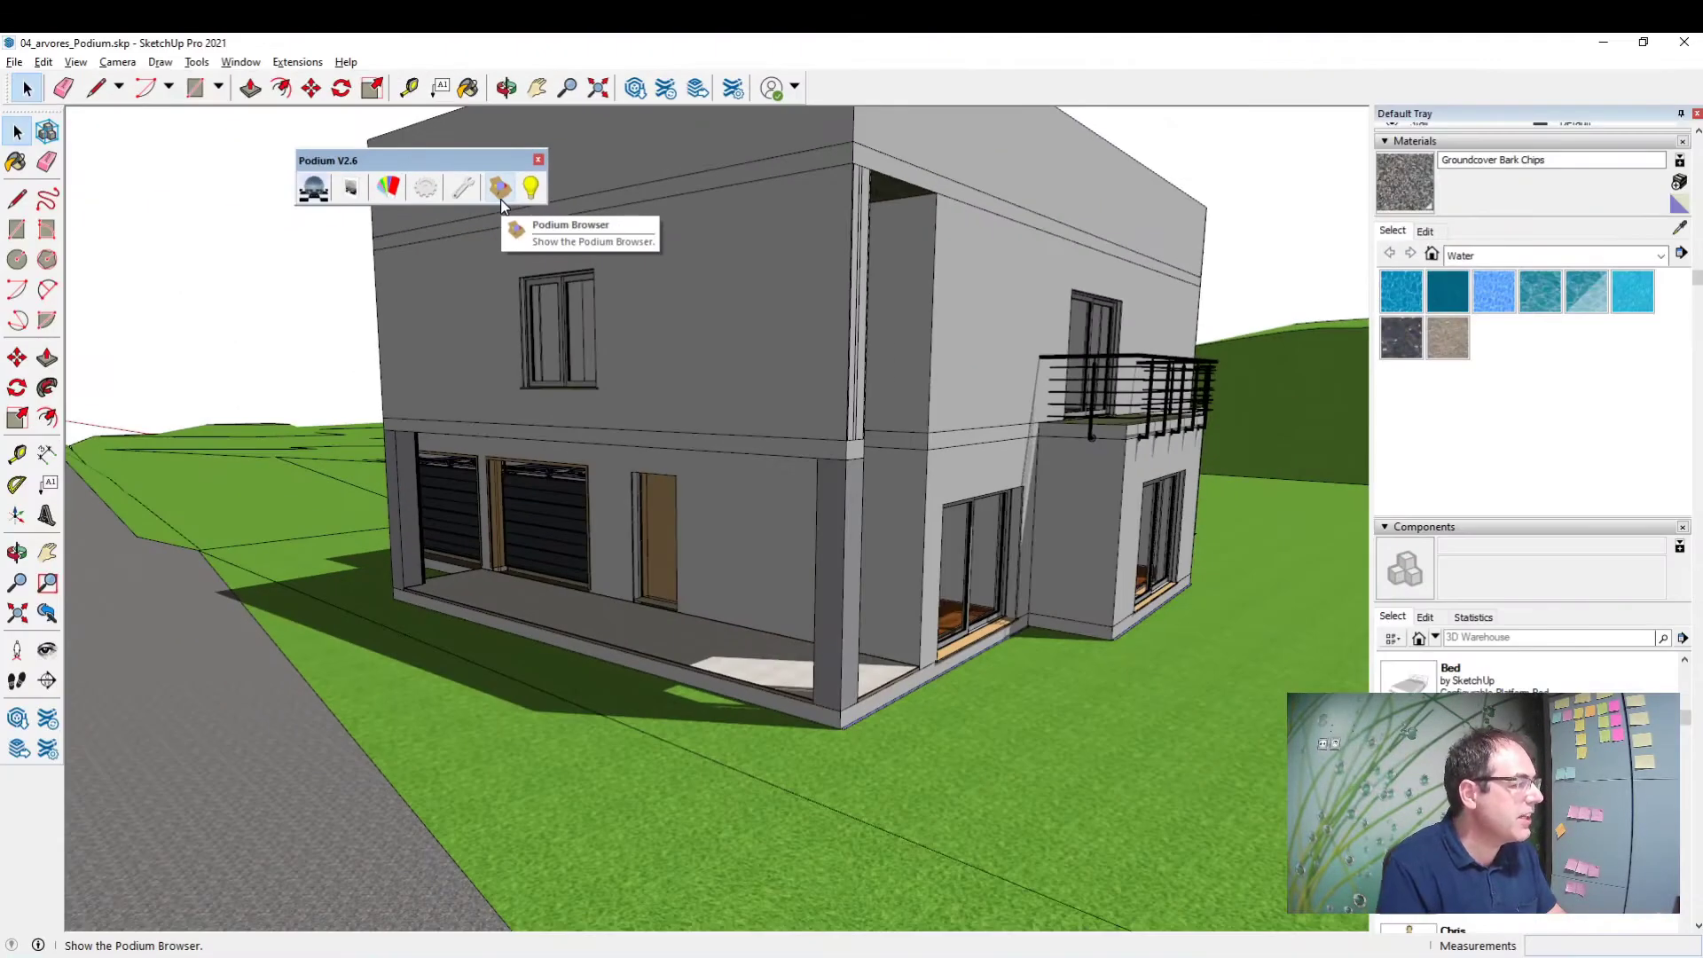
Step: Download the Admiration Japanese Barberry plant from the Podium Browser
left_click(500, 186)
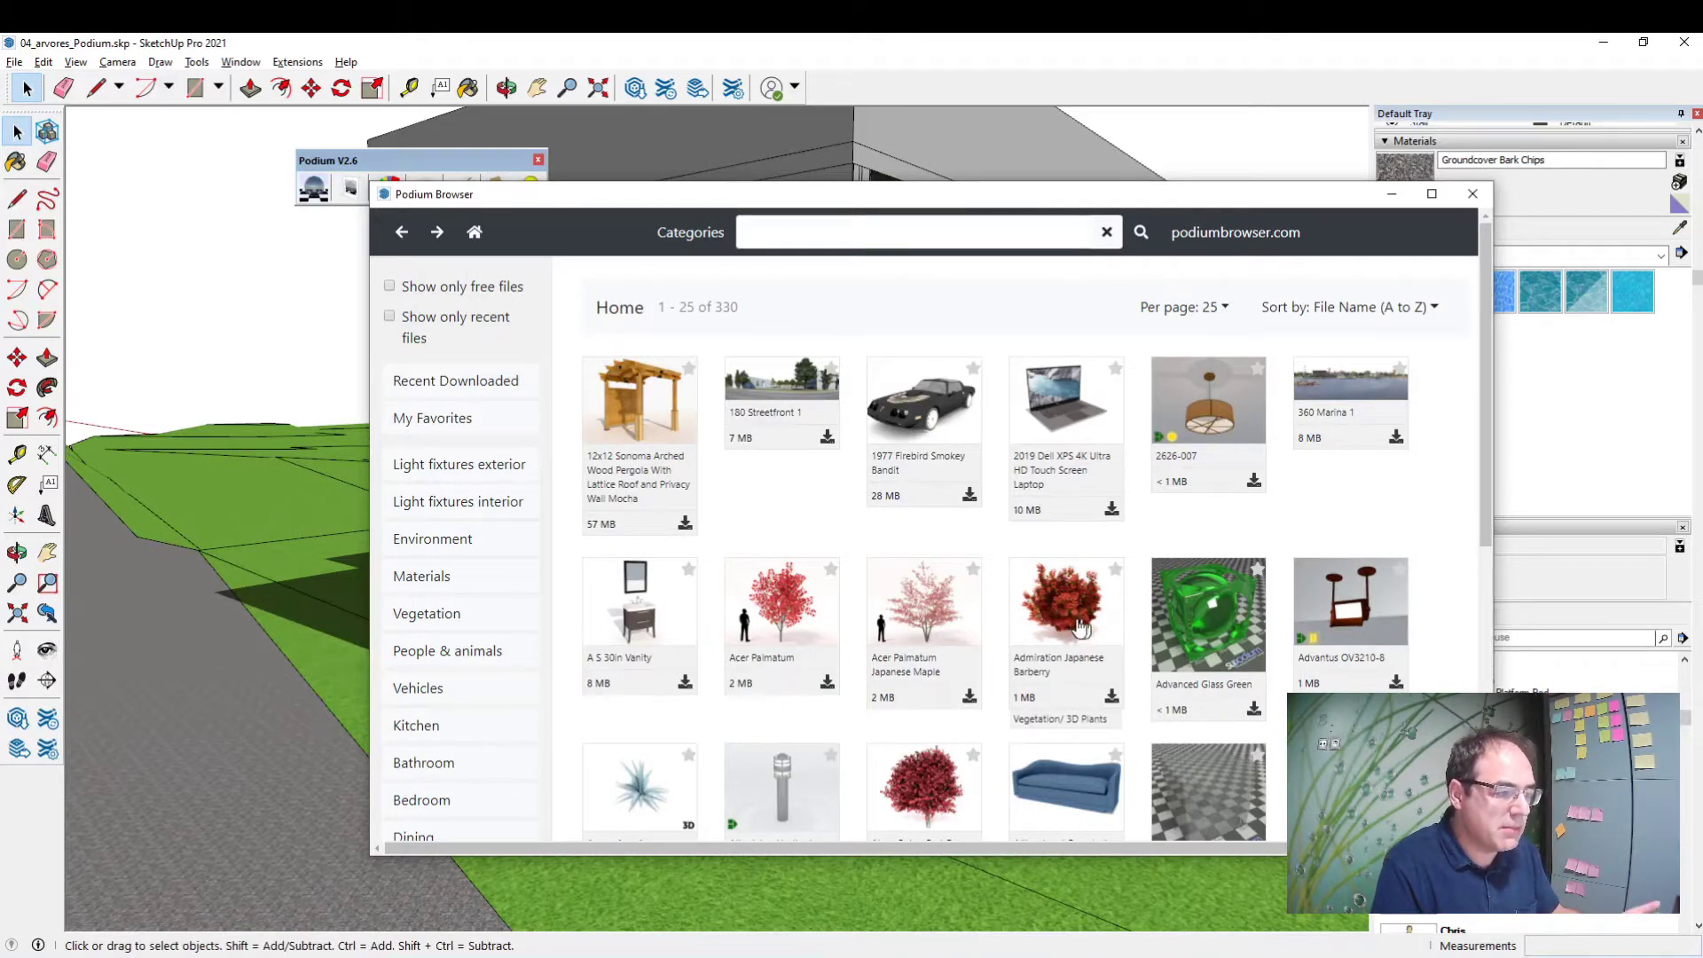
left_click(1111, 701)
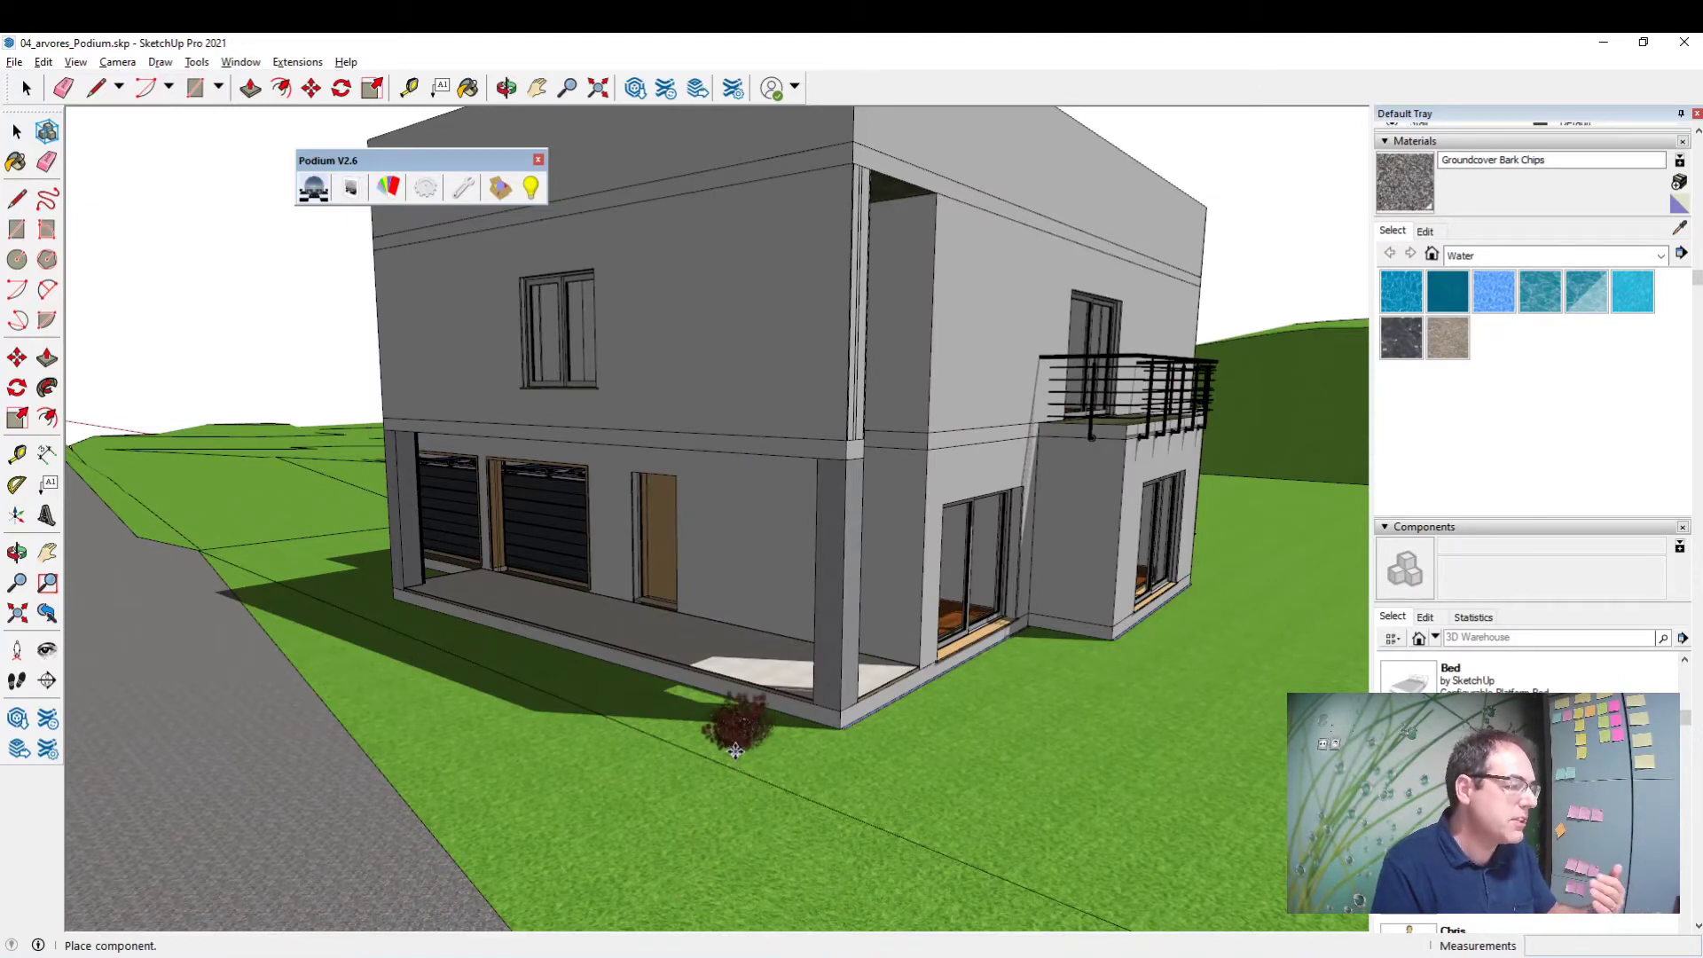
Step: Place the barberry bush by the porch corner and scale it up to about 1.72
left_click(736, 752)
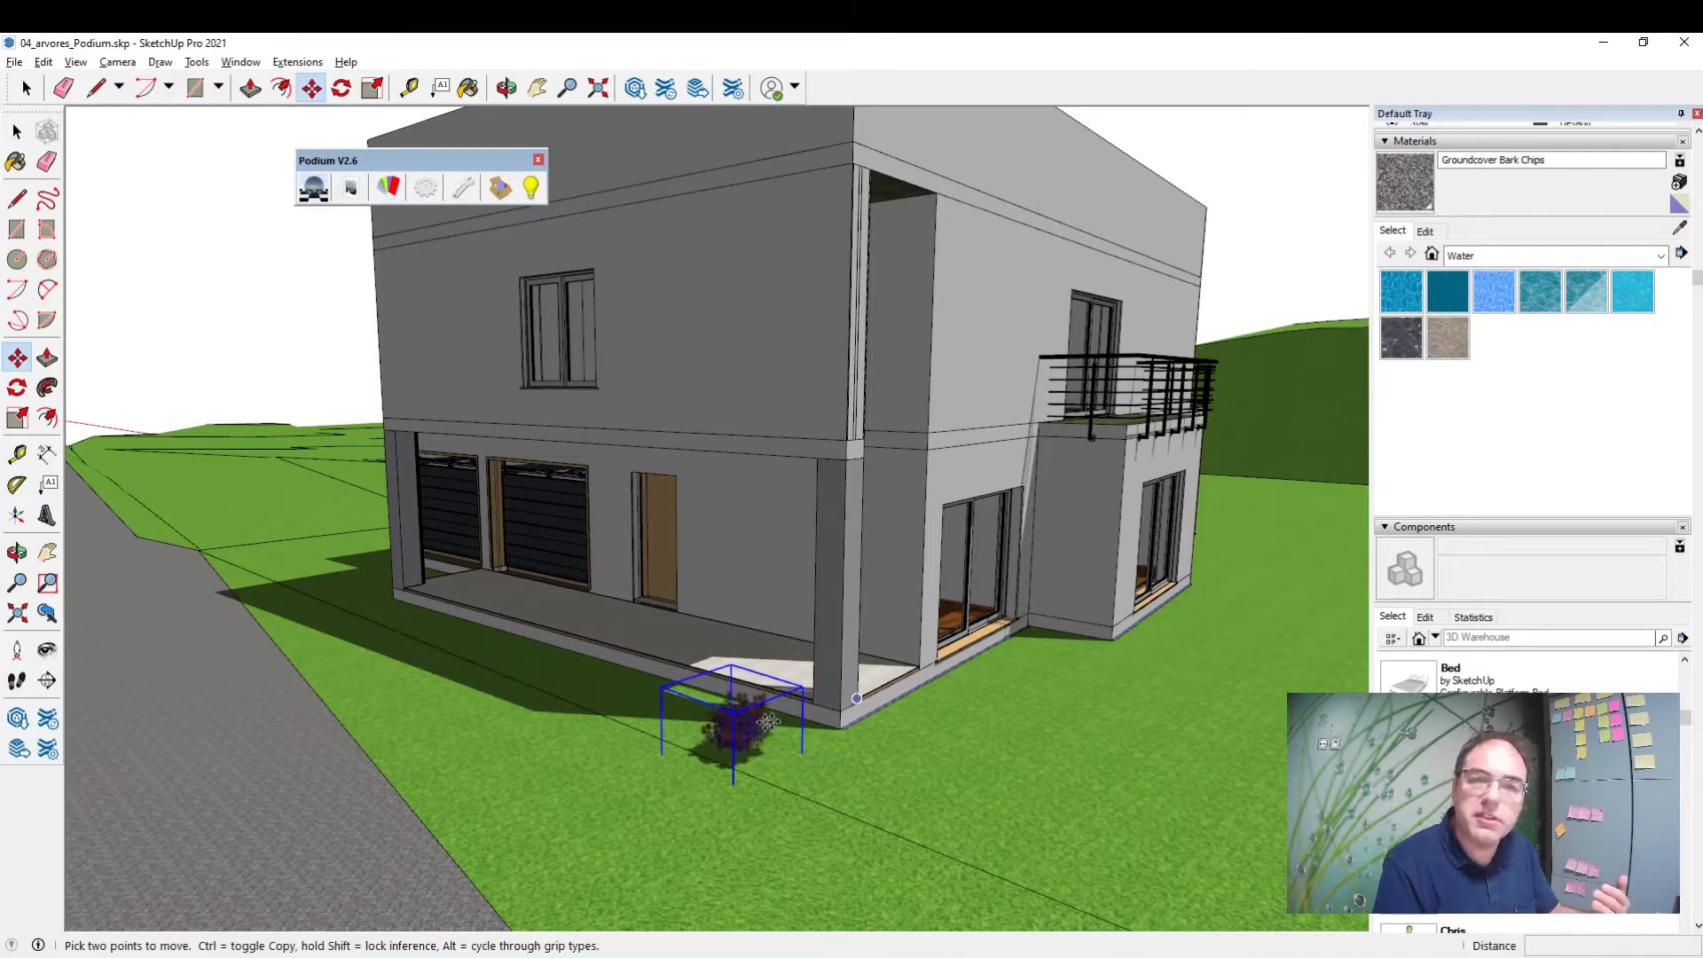
scroll(736, 742, "up", 3)
middle_click_drag(735, 742, 813, 697)
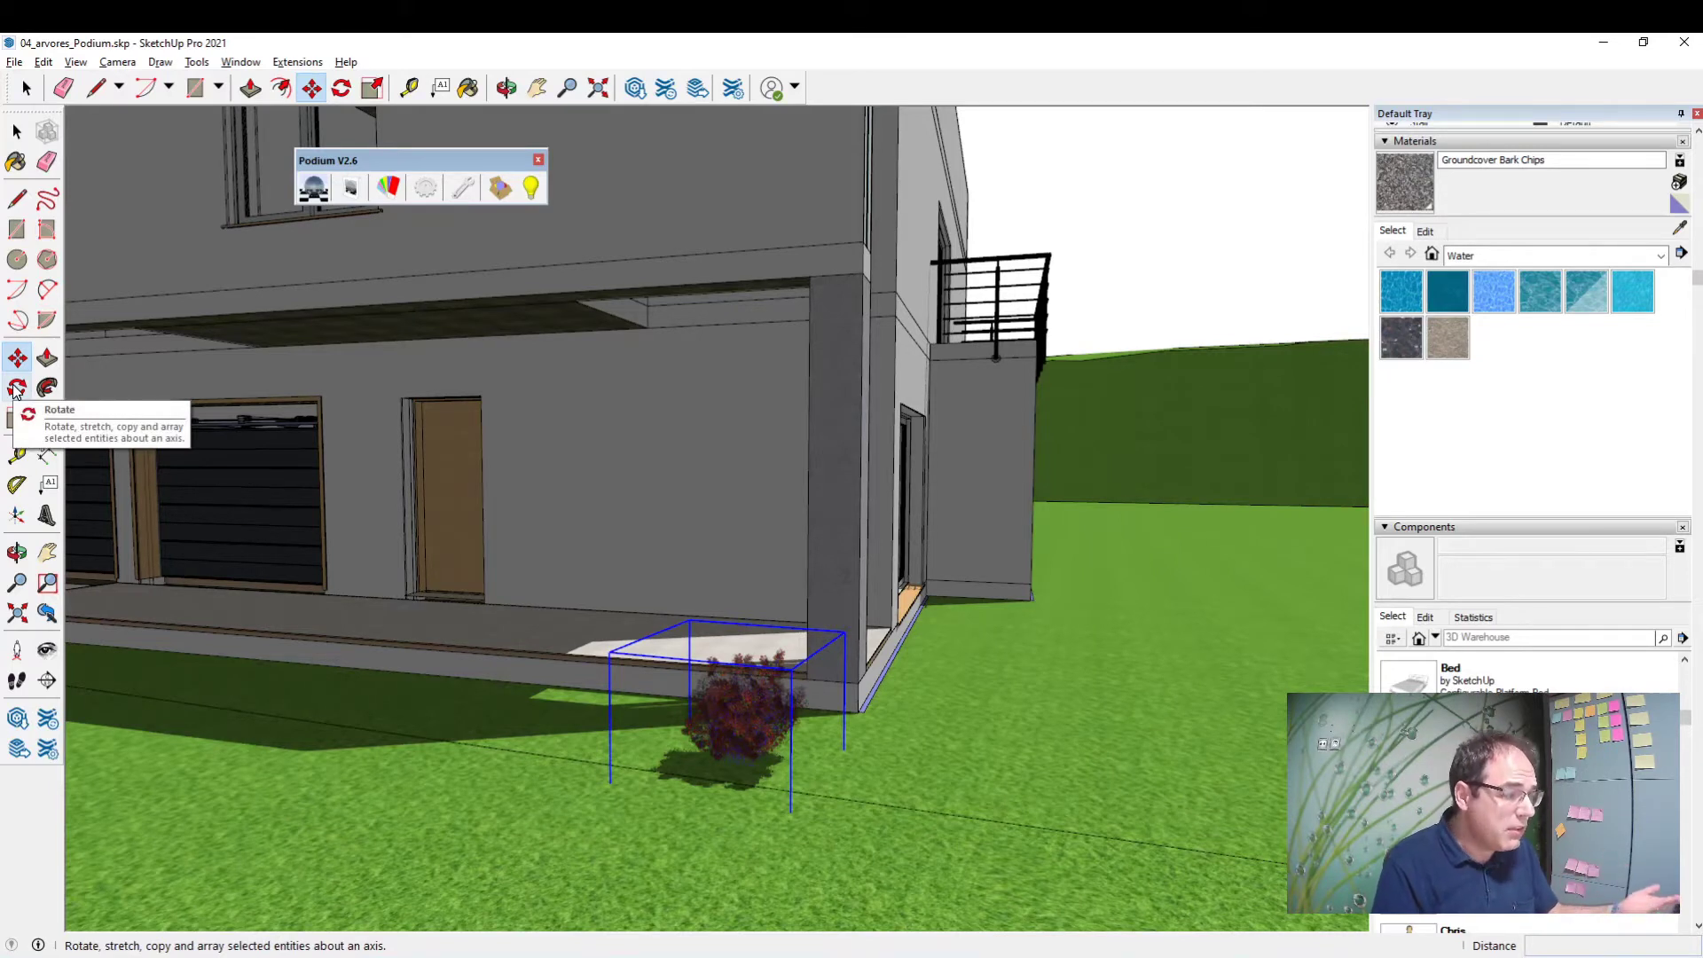
left_click(16, 388)
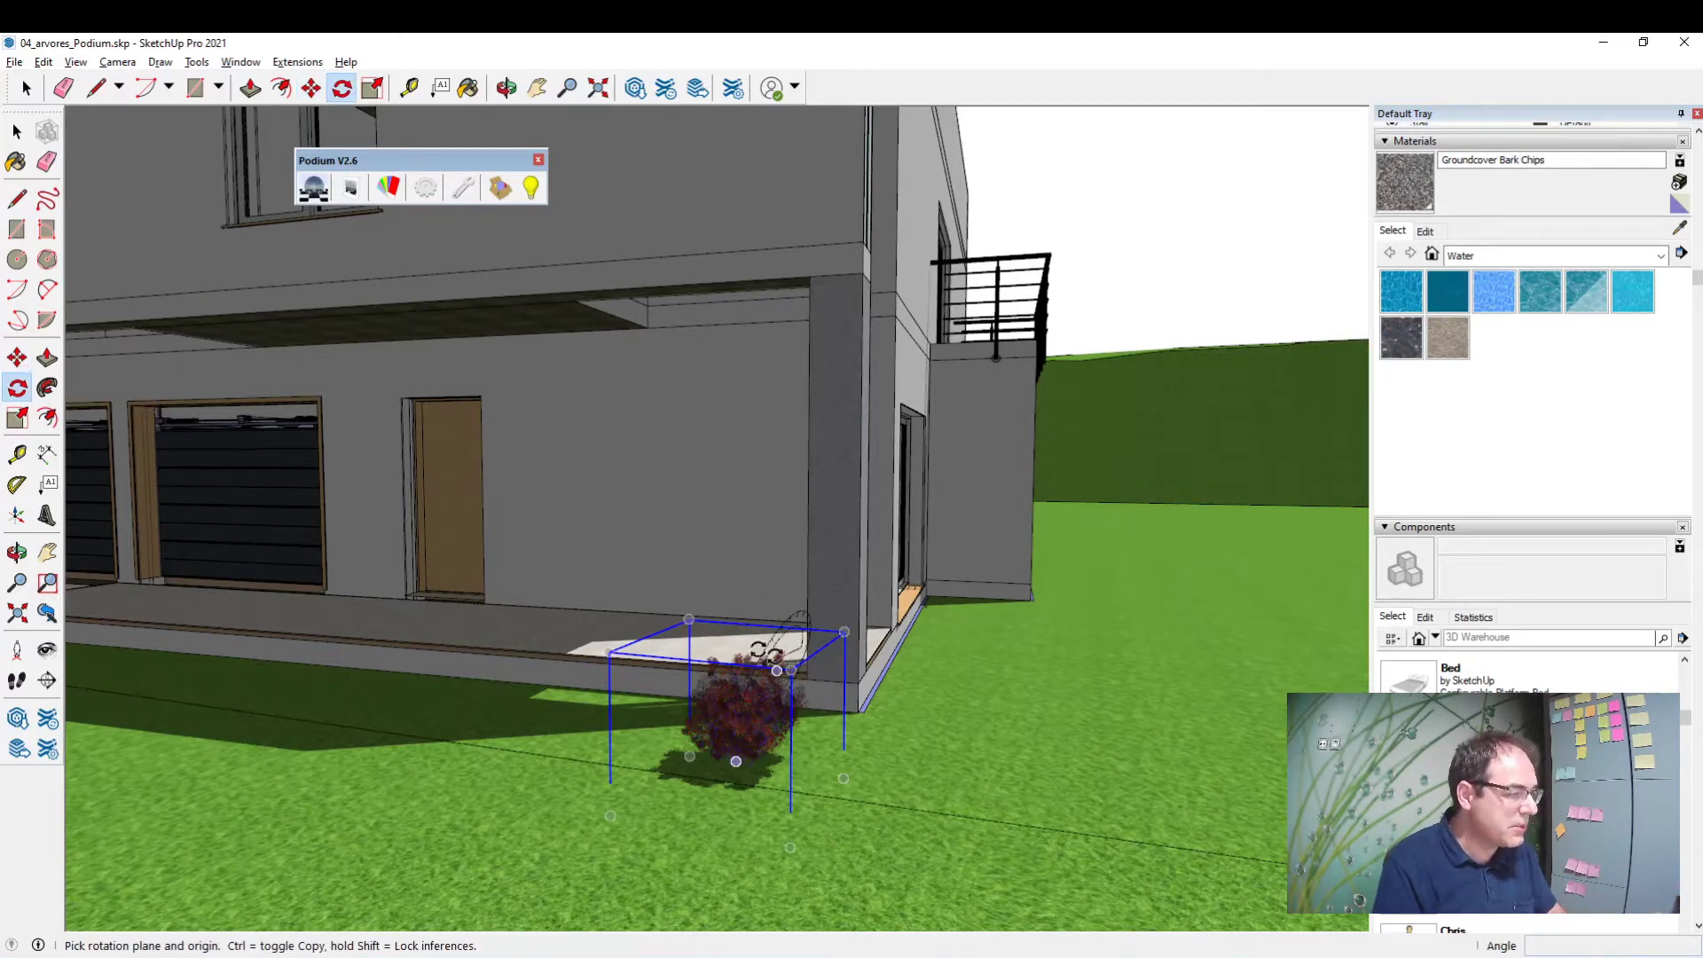
left_click(16, 417)
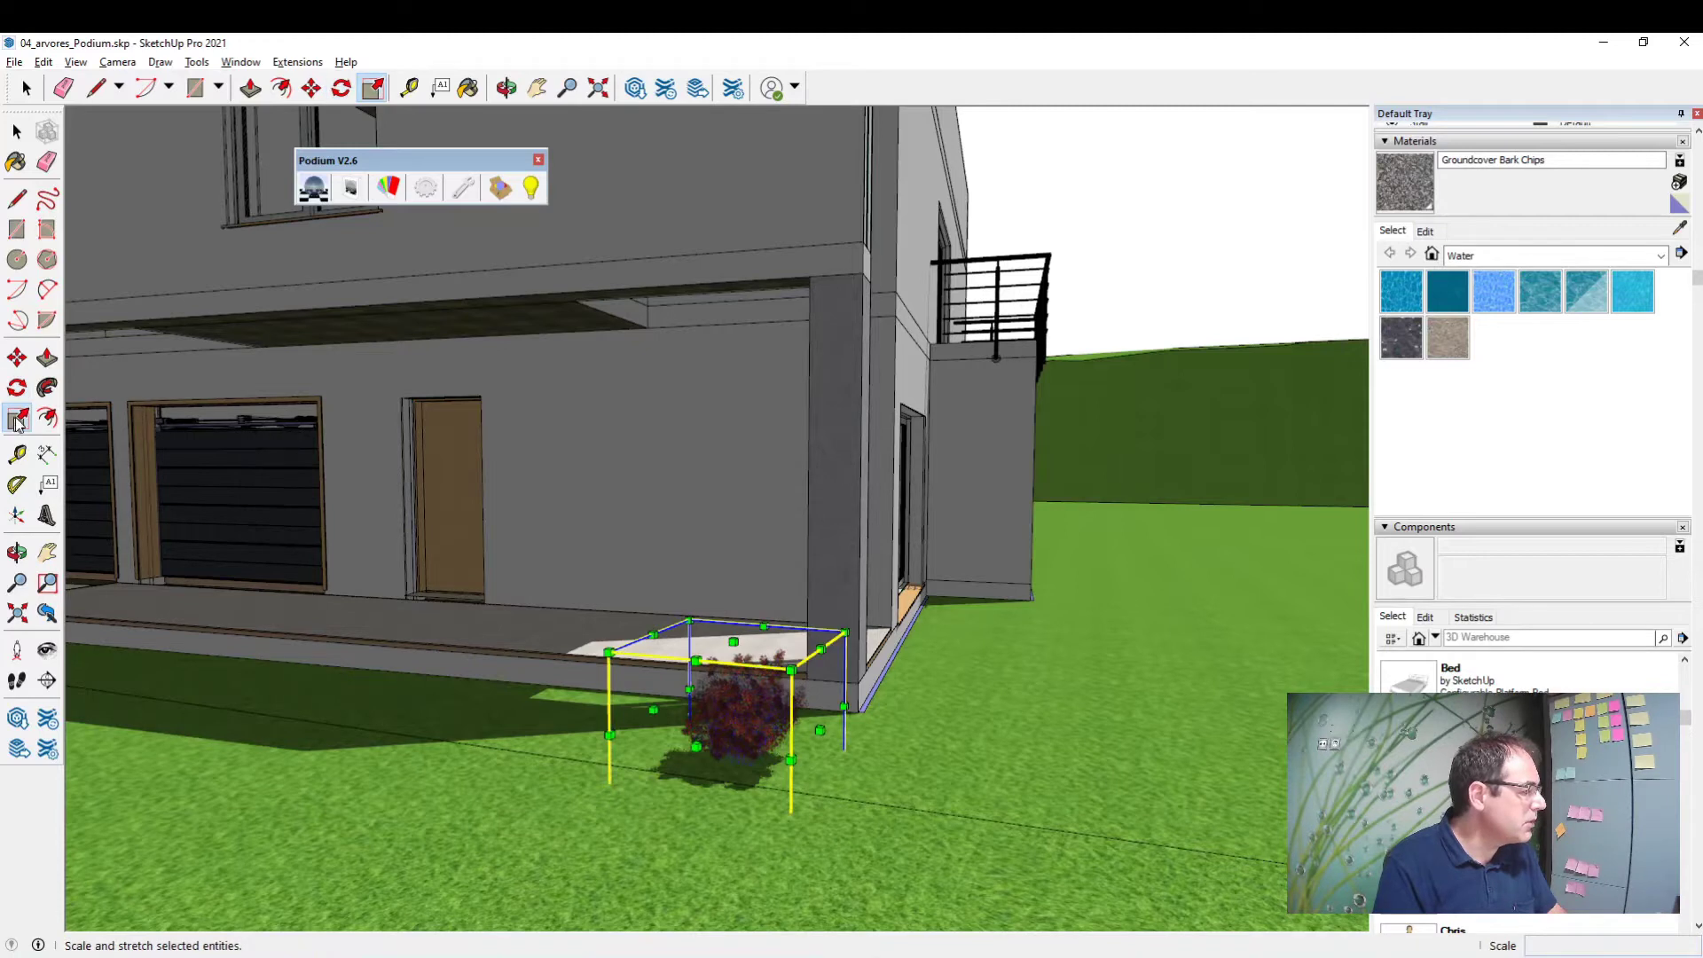
left_click(793, 671)
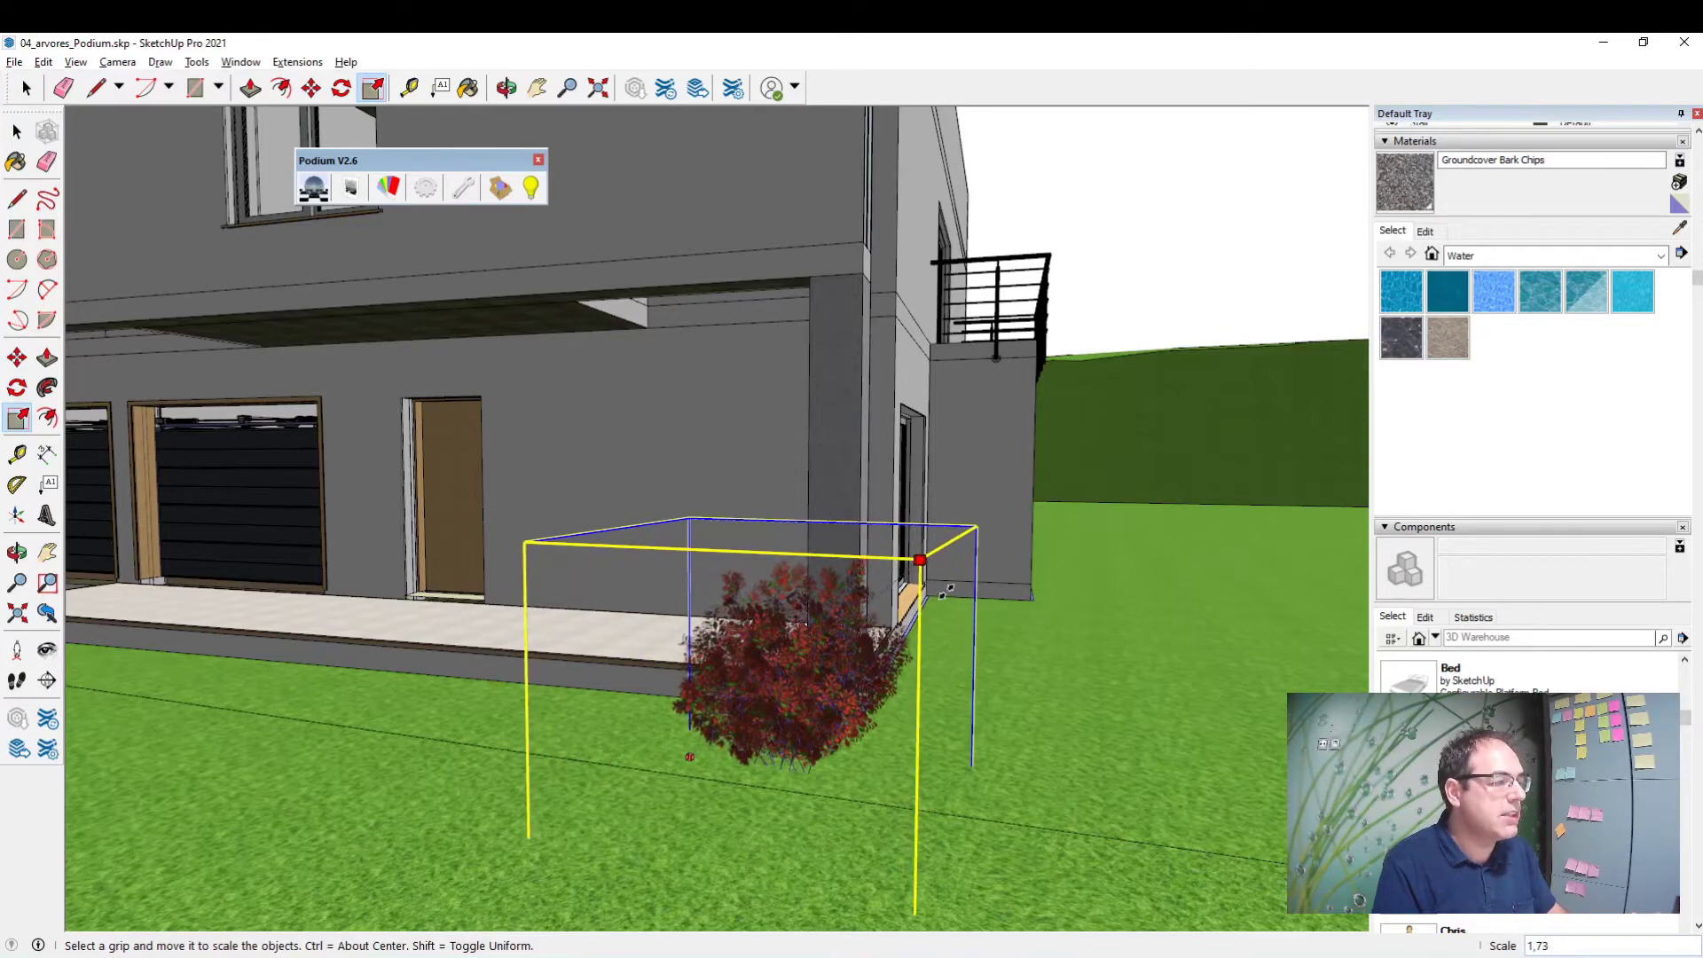
left_click(1076, 677)
mouse_move(1008, 677)
middle_mouse_down()
mouse_move(621, 486)
mouse_move(658, 521)
middle_mouse_up()
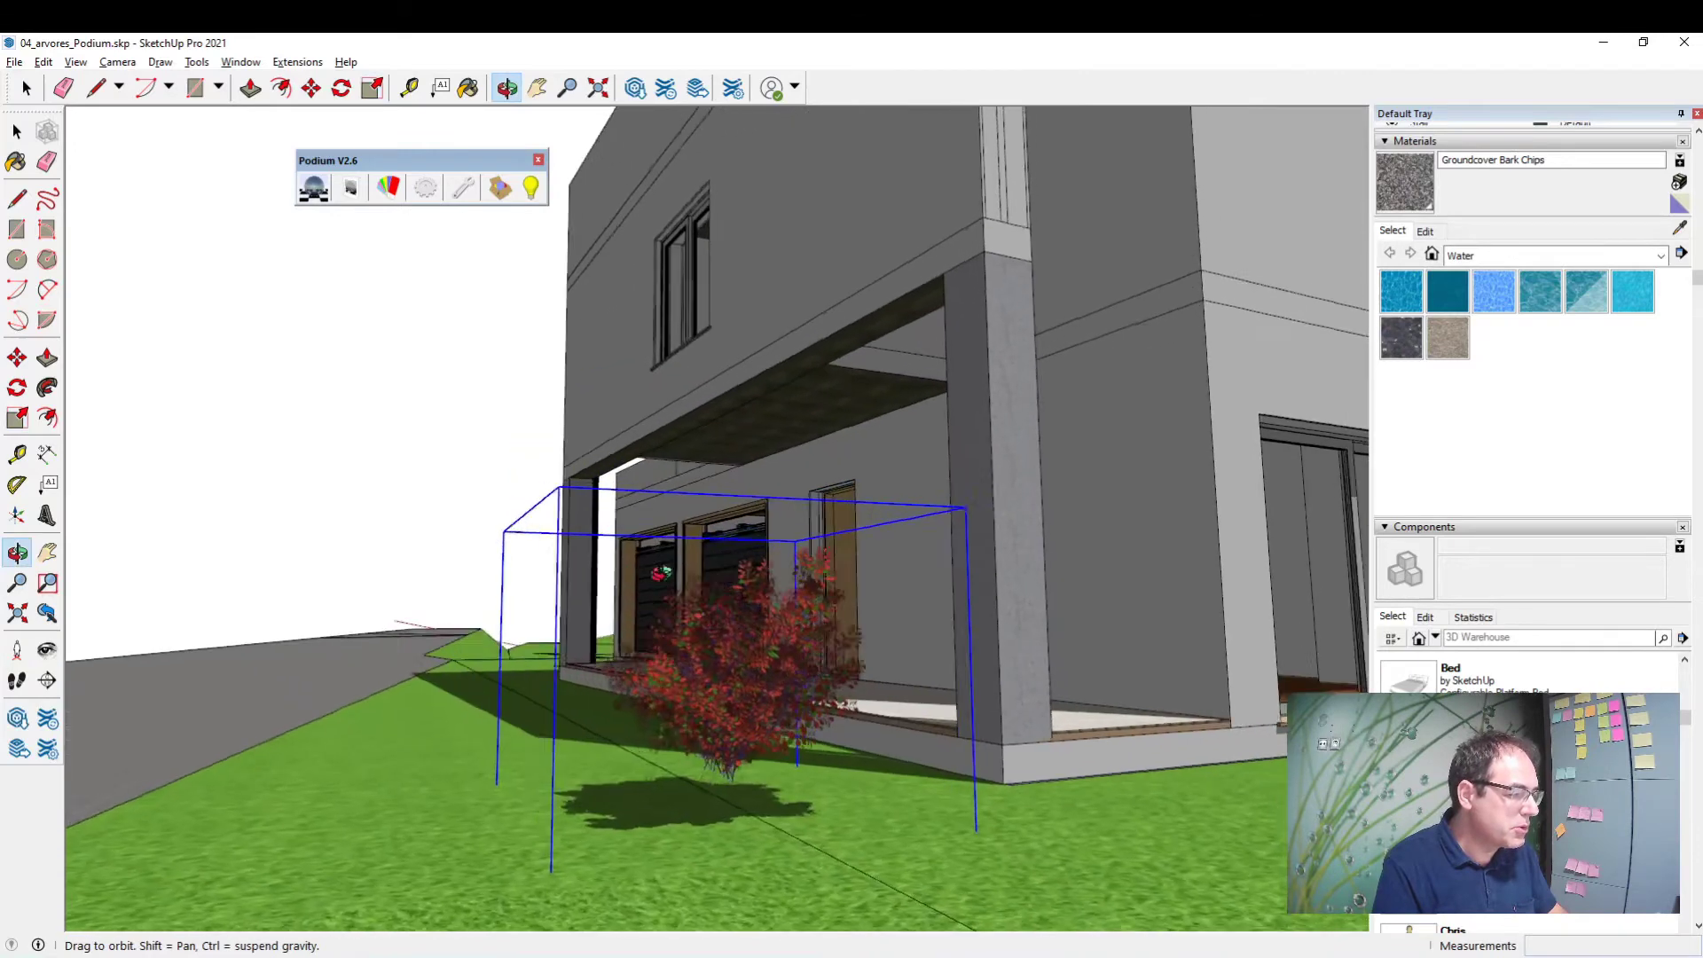
Step: Move the barberry bush slightly so it sits on the ground
left_click(17, 357)
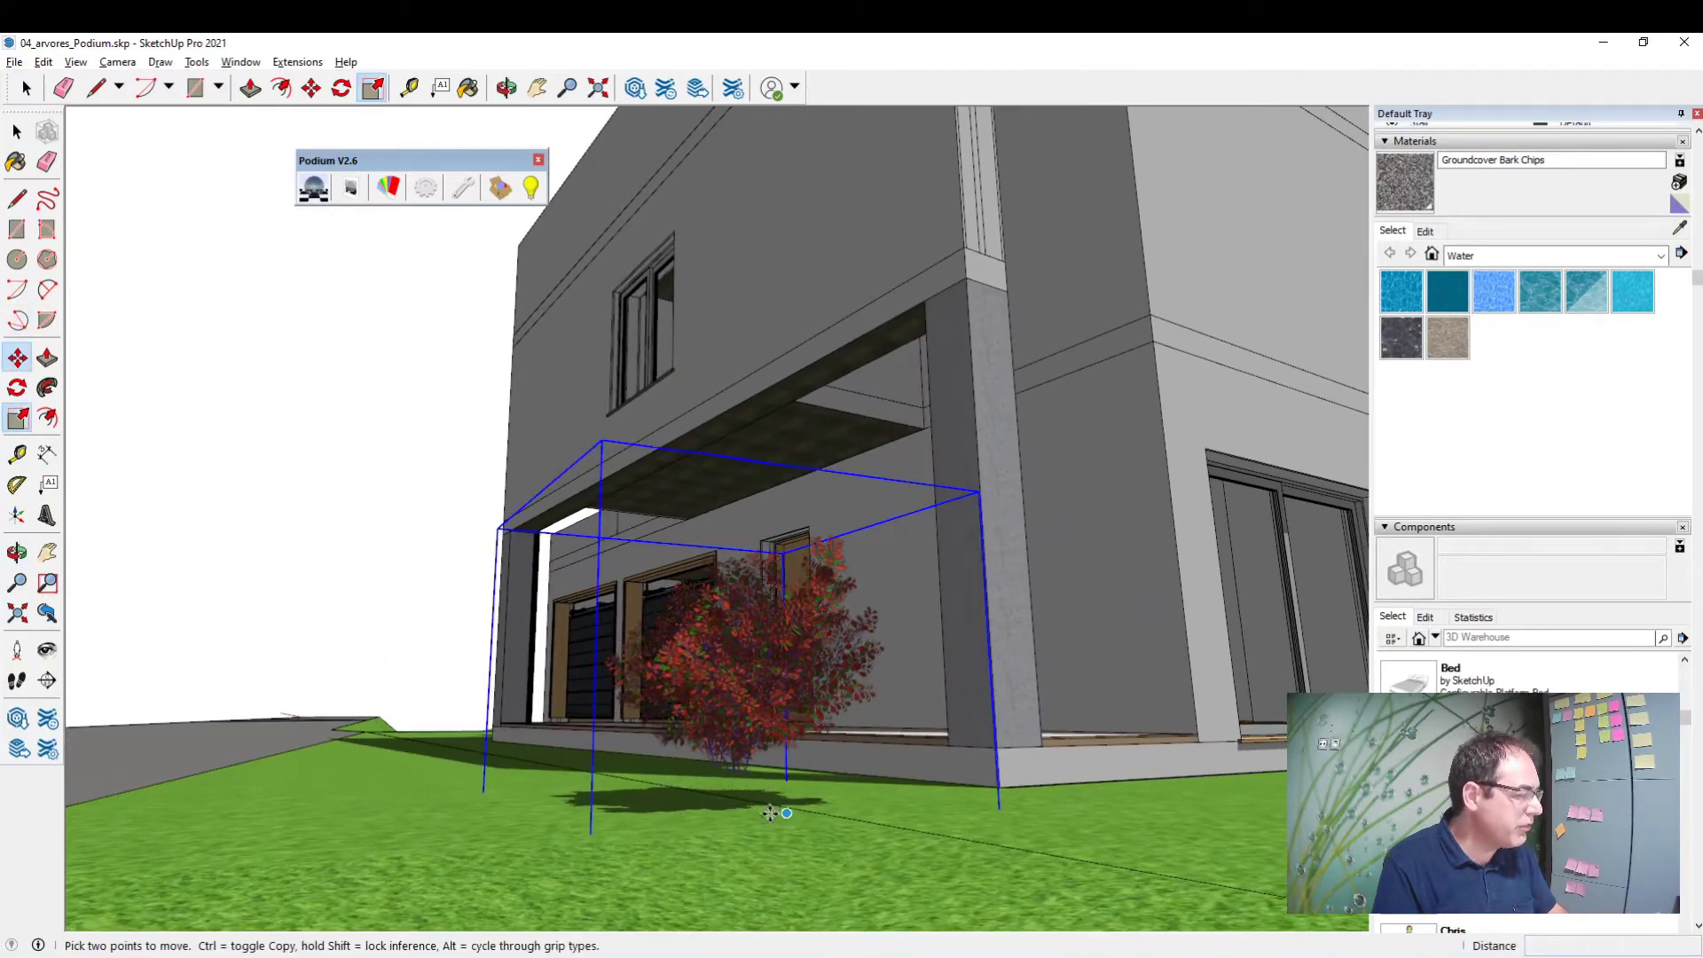
scroll(763, 794, "up", 3)
scroll(735, 768, "up", 3)
scroll(735, 768, "up", 2)
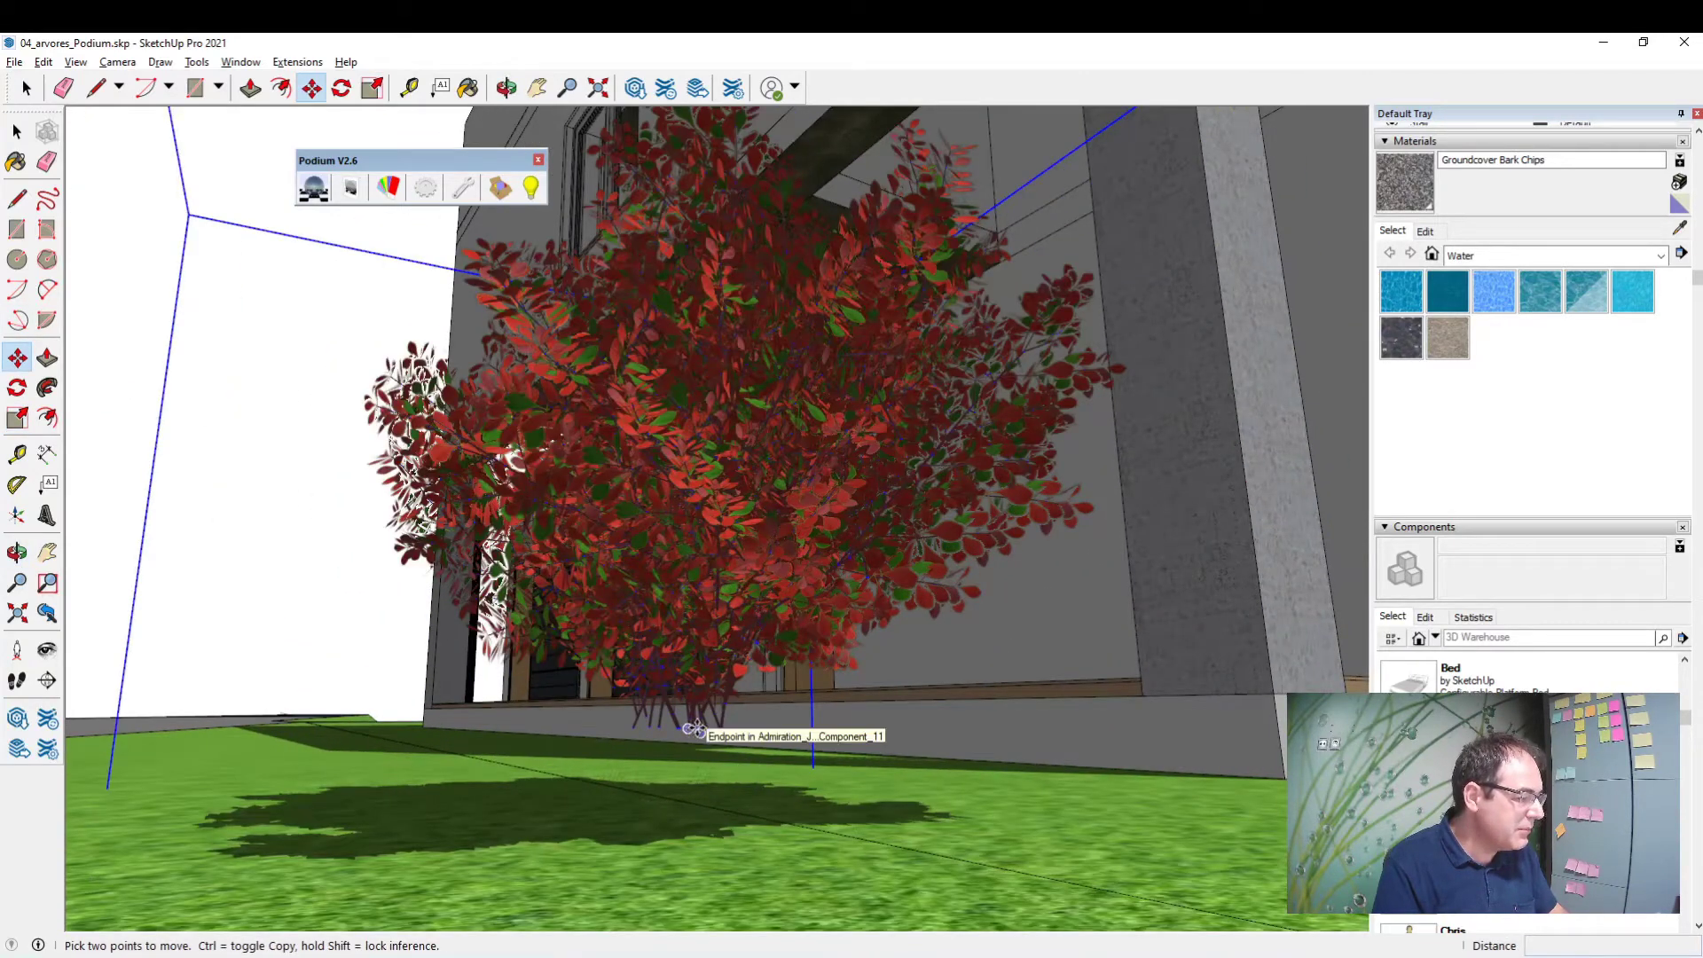
left_click(703, 726)
scroll(703, 726, "up", 1)
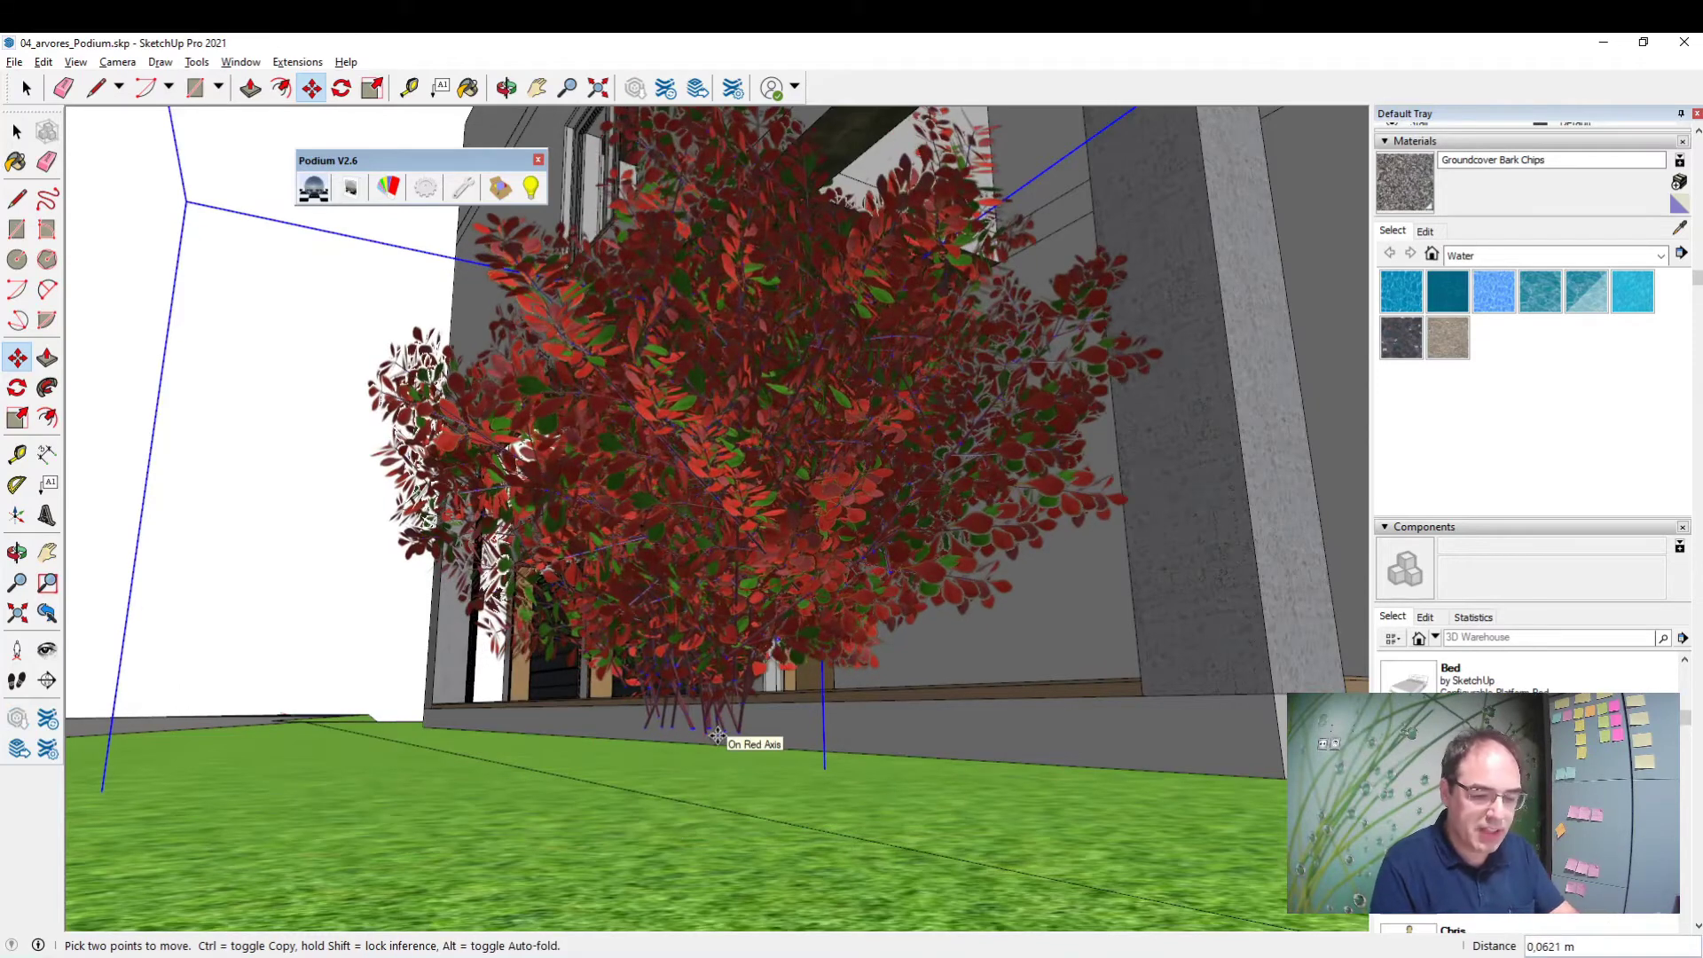
scroll(621, 834, "down", 1)
scroll(585, 843, "up", 1)
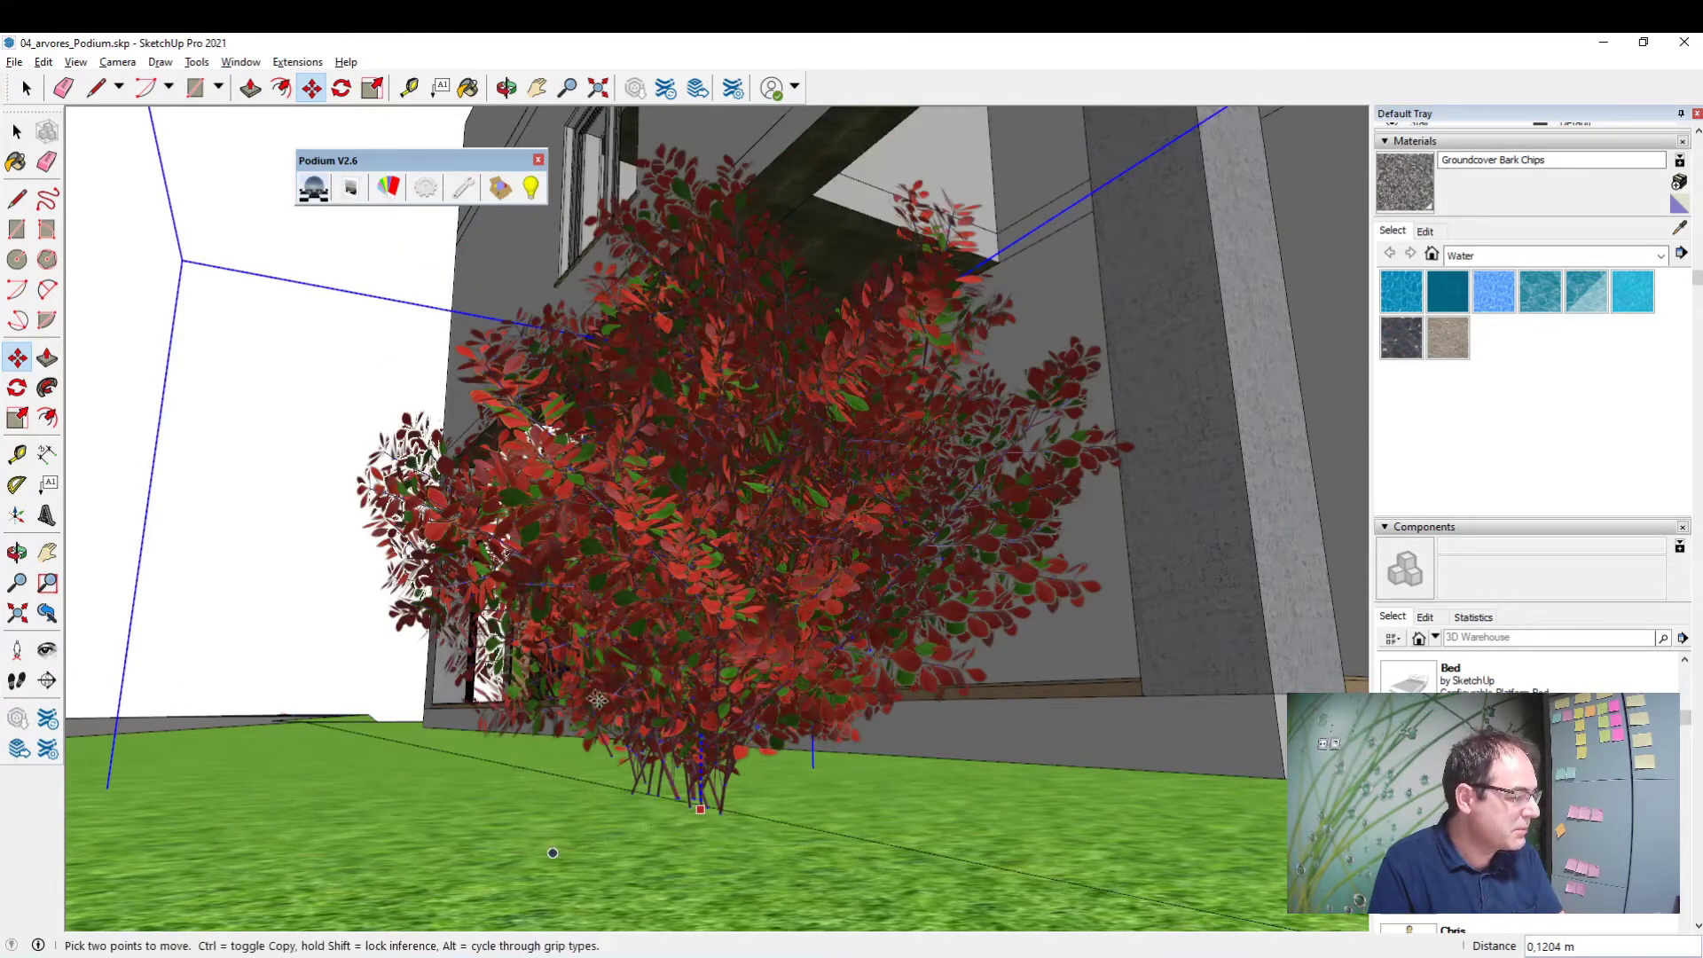
Step: Check the bush placement, then bring up its render 04_arvores_Podium 2021-03-29 18223900000.png in Photos
mouse_move(557, 854)
middle_mouse_down()
mouse_move(838, 887)
mouse_move(798, 798)
mouse_move(796, 643)
mouse_move(834, 656)
middle_mouse_up()
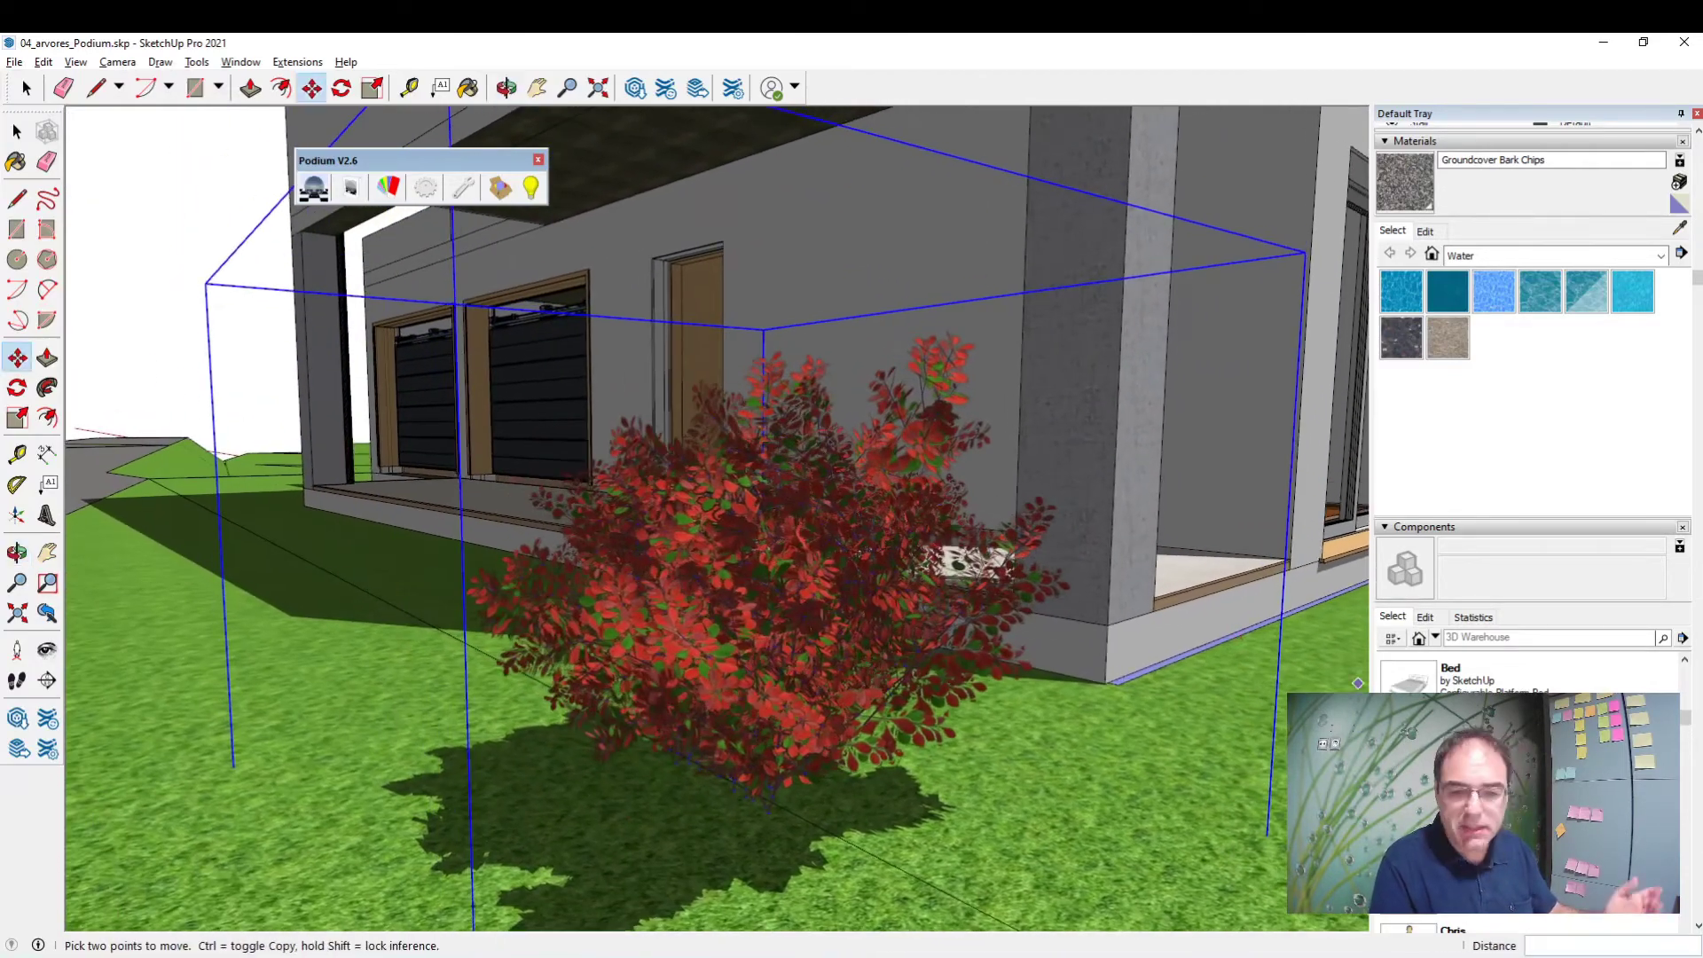
key("alt+Tab")
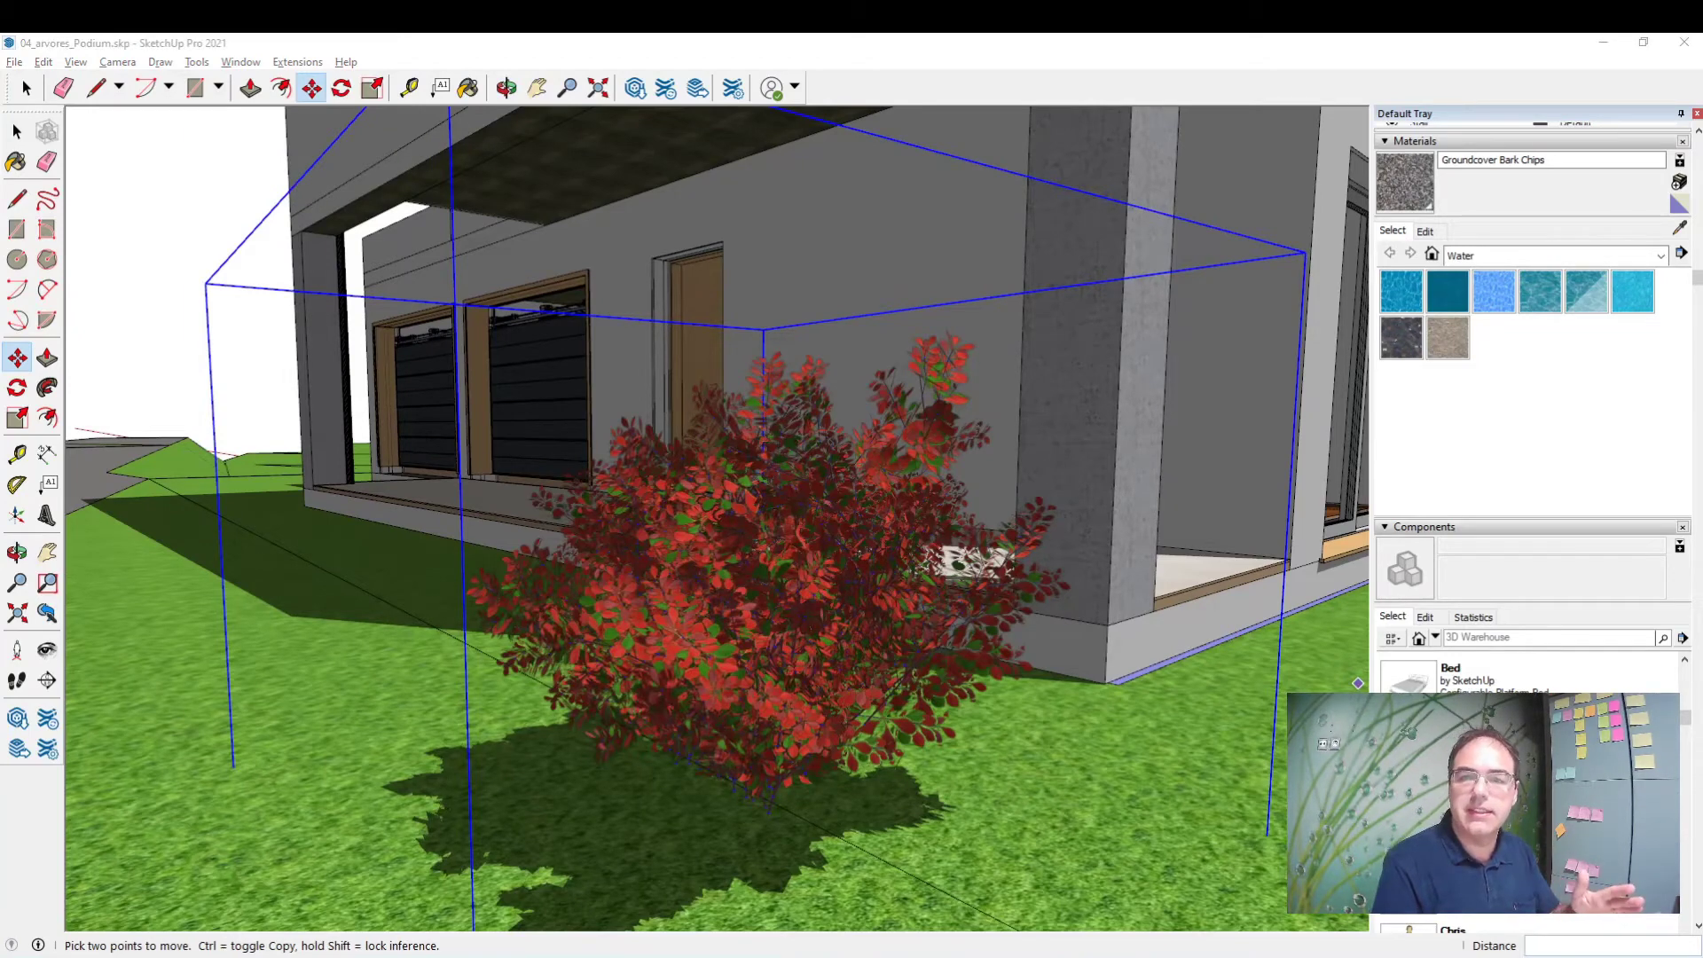
left_click_drag(1267, 372, 750, 111)
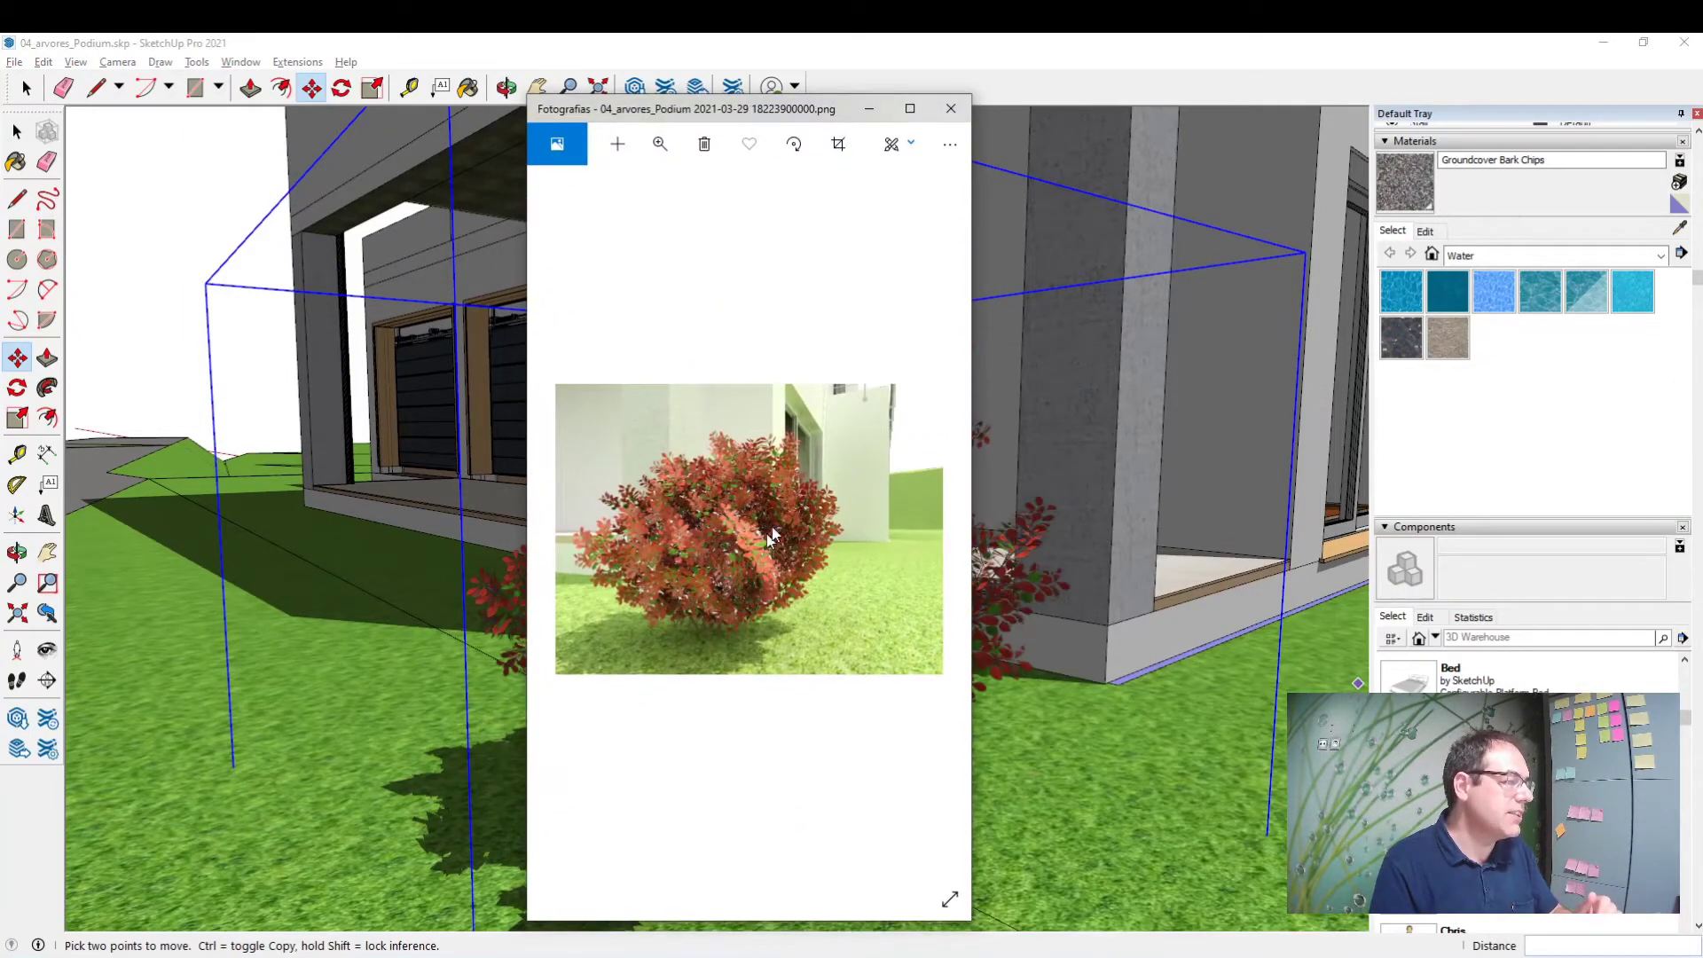
Step: Maximize the Photos window to inspect the barberry render
left_click(909, 108)
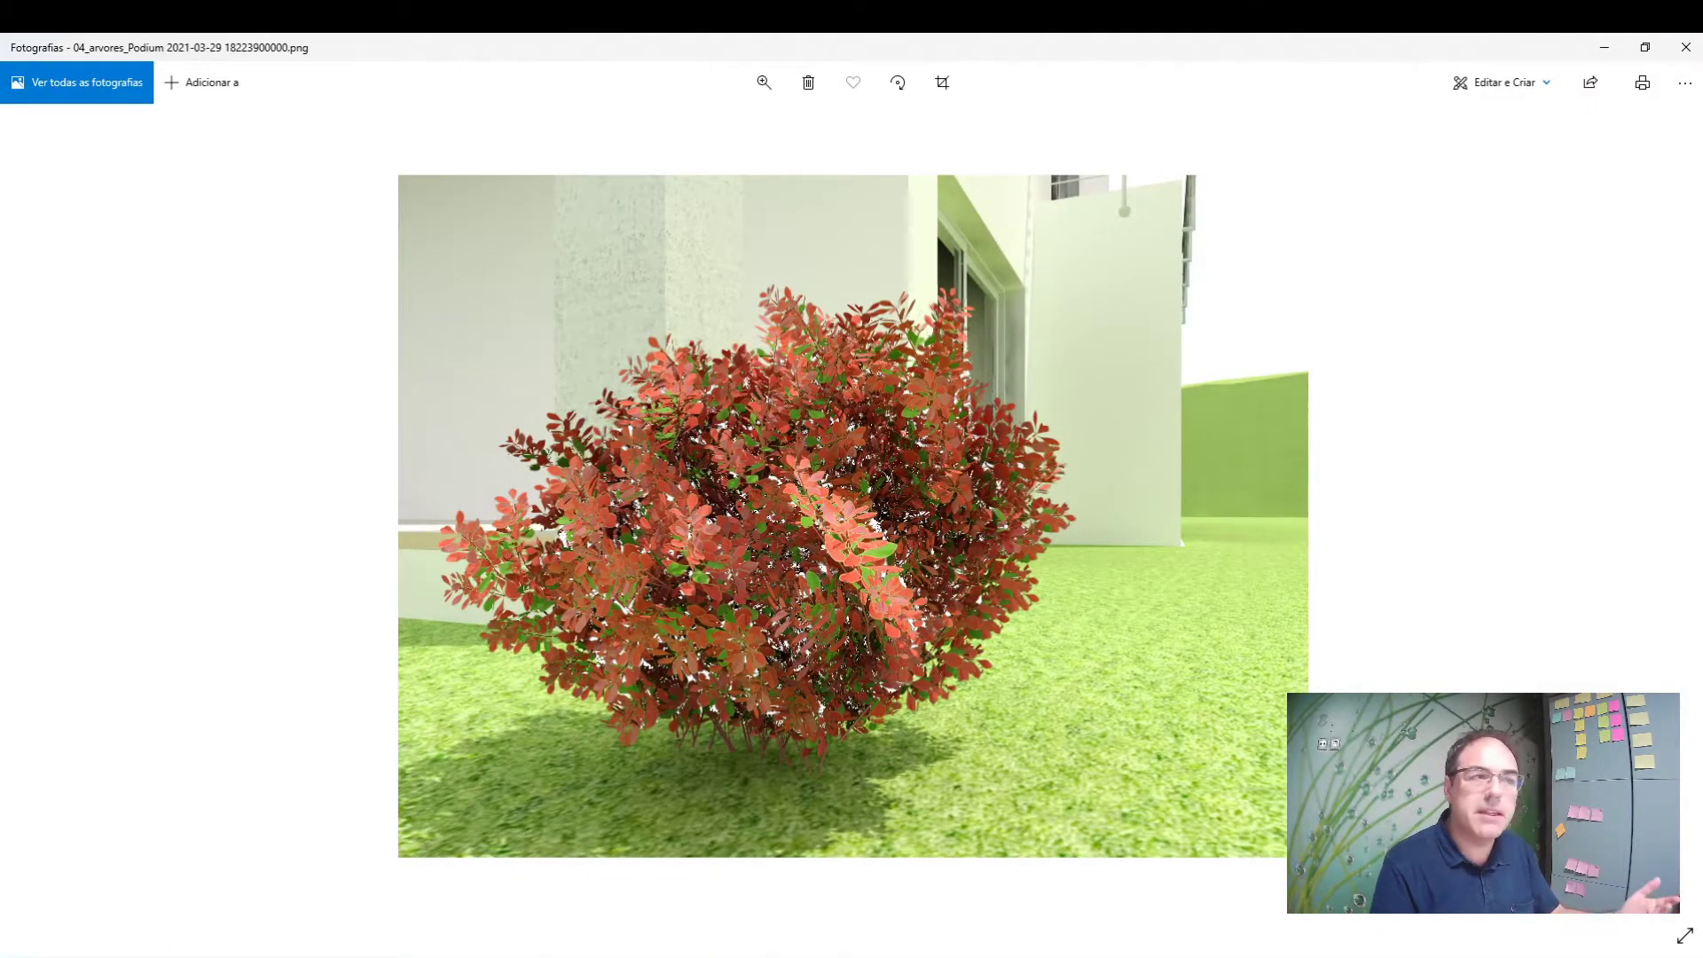
Step: Close the render and return to a lower, closer view of the house
left_click(1686, 58)
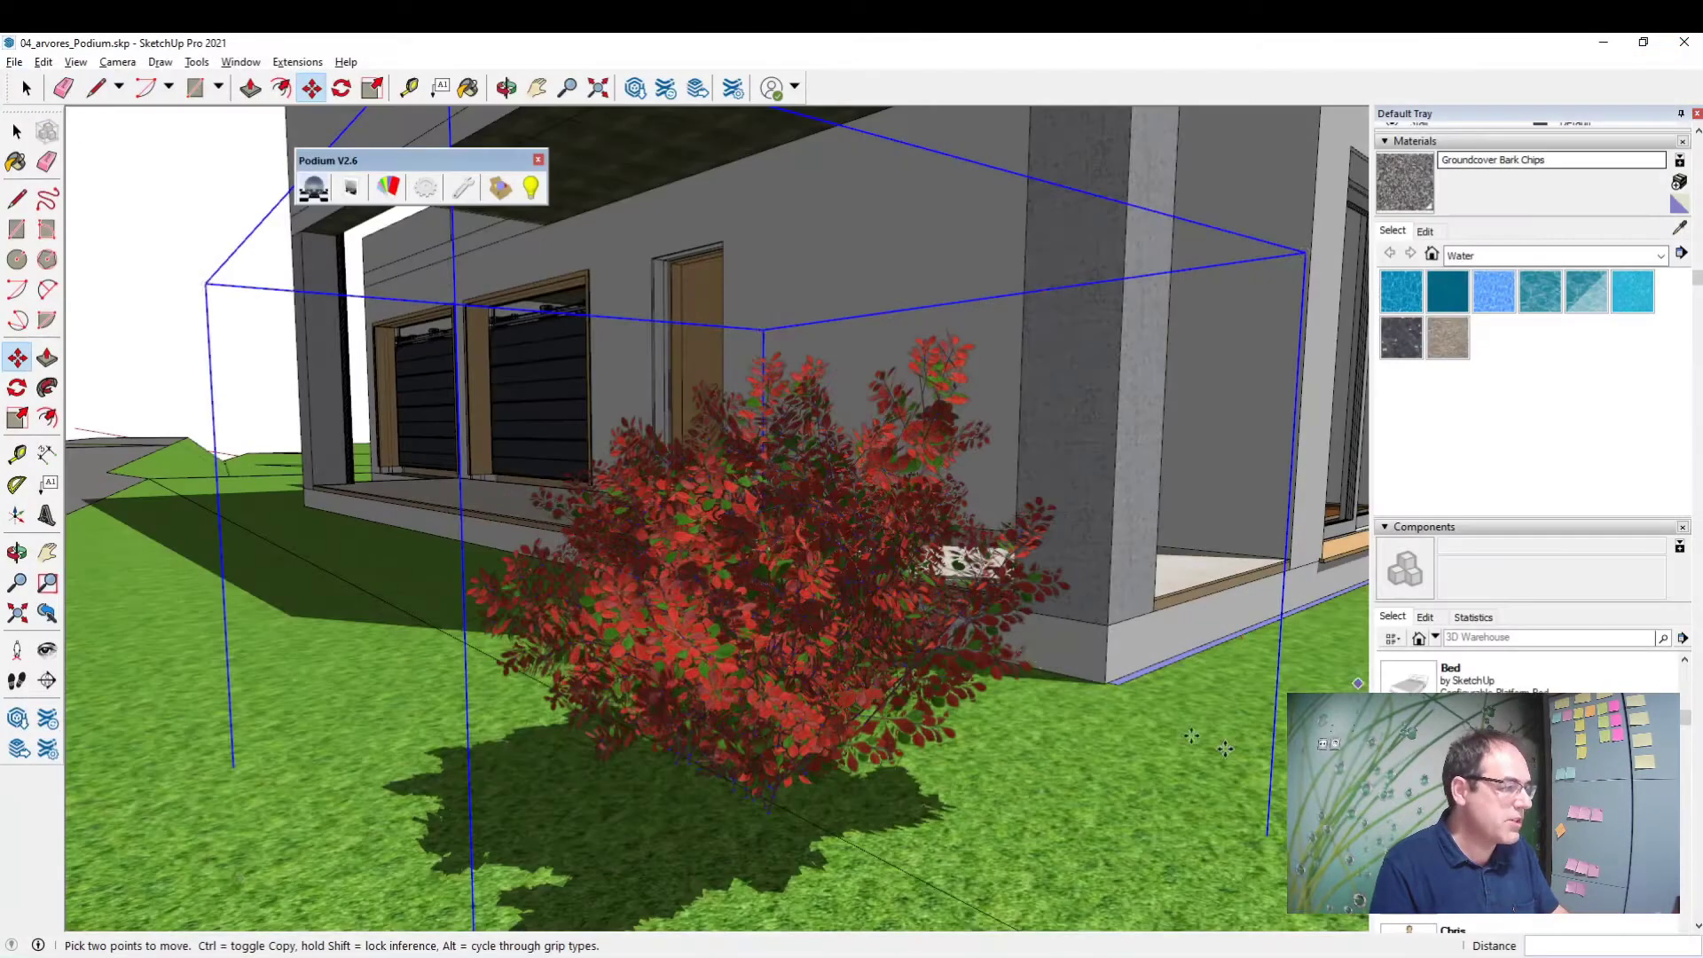
left_click(16, 131)
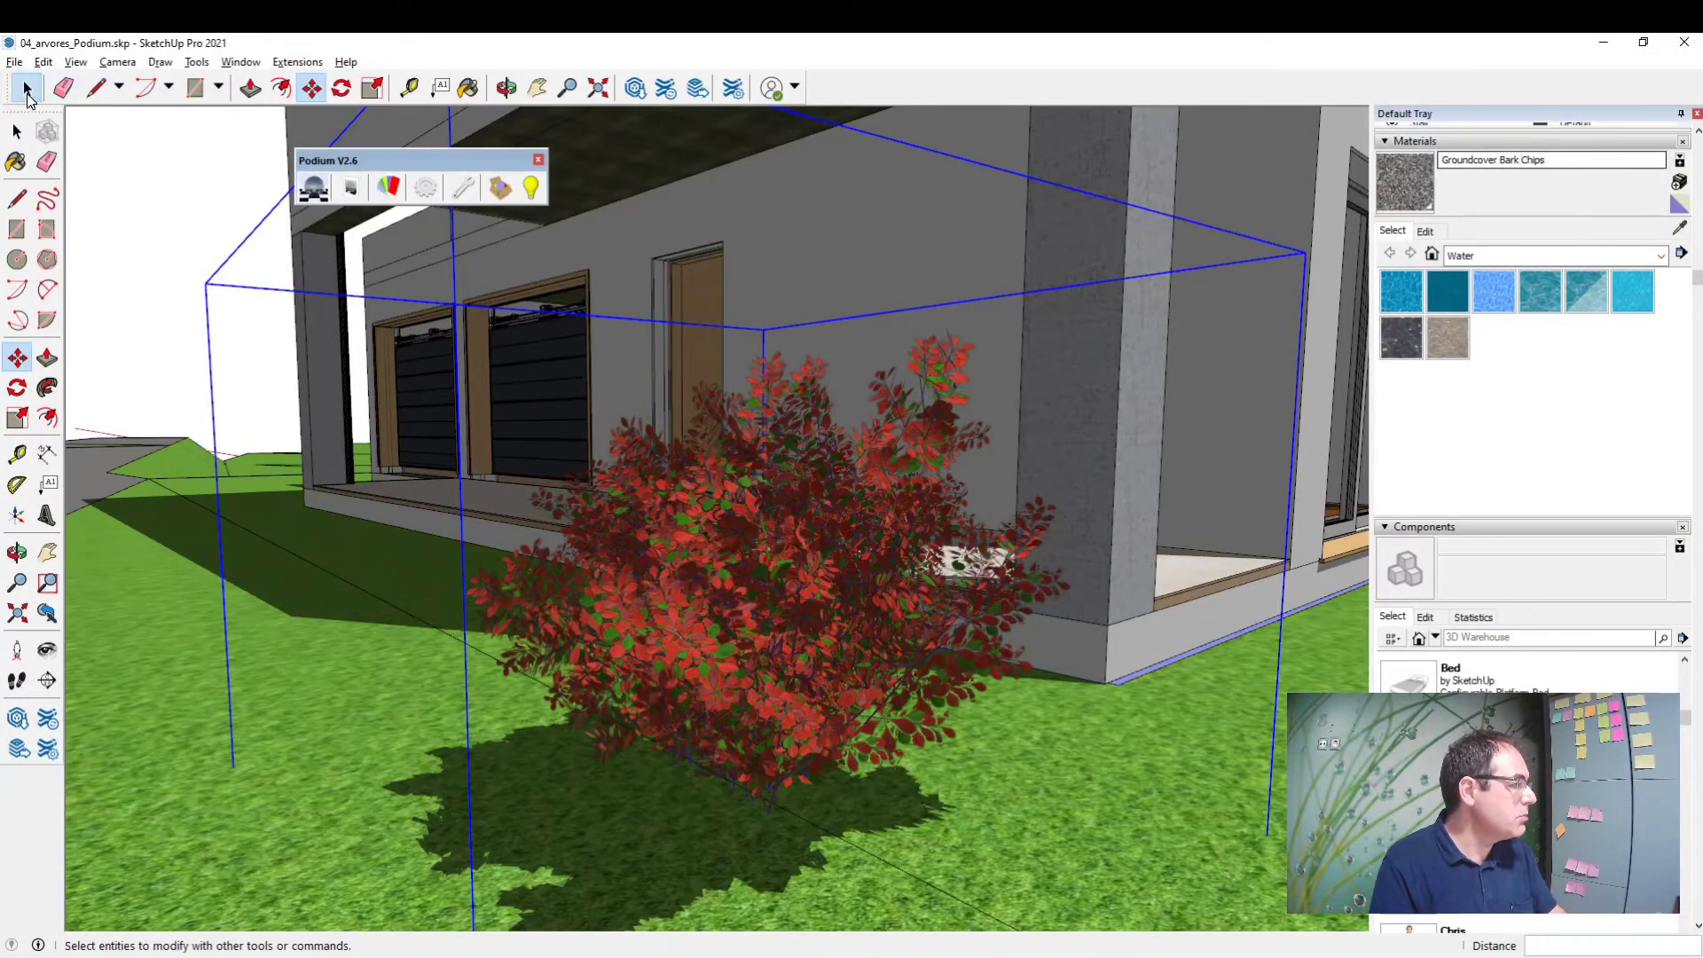
mouse_move(674, 612)
middle_mouse_down()
mouse_move(589, 624)
mouse_move(780, 544)
middle_mouse_up()
scroll(586, 624, "down", 3)
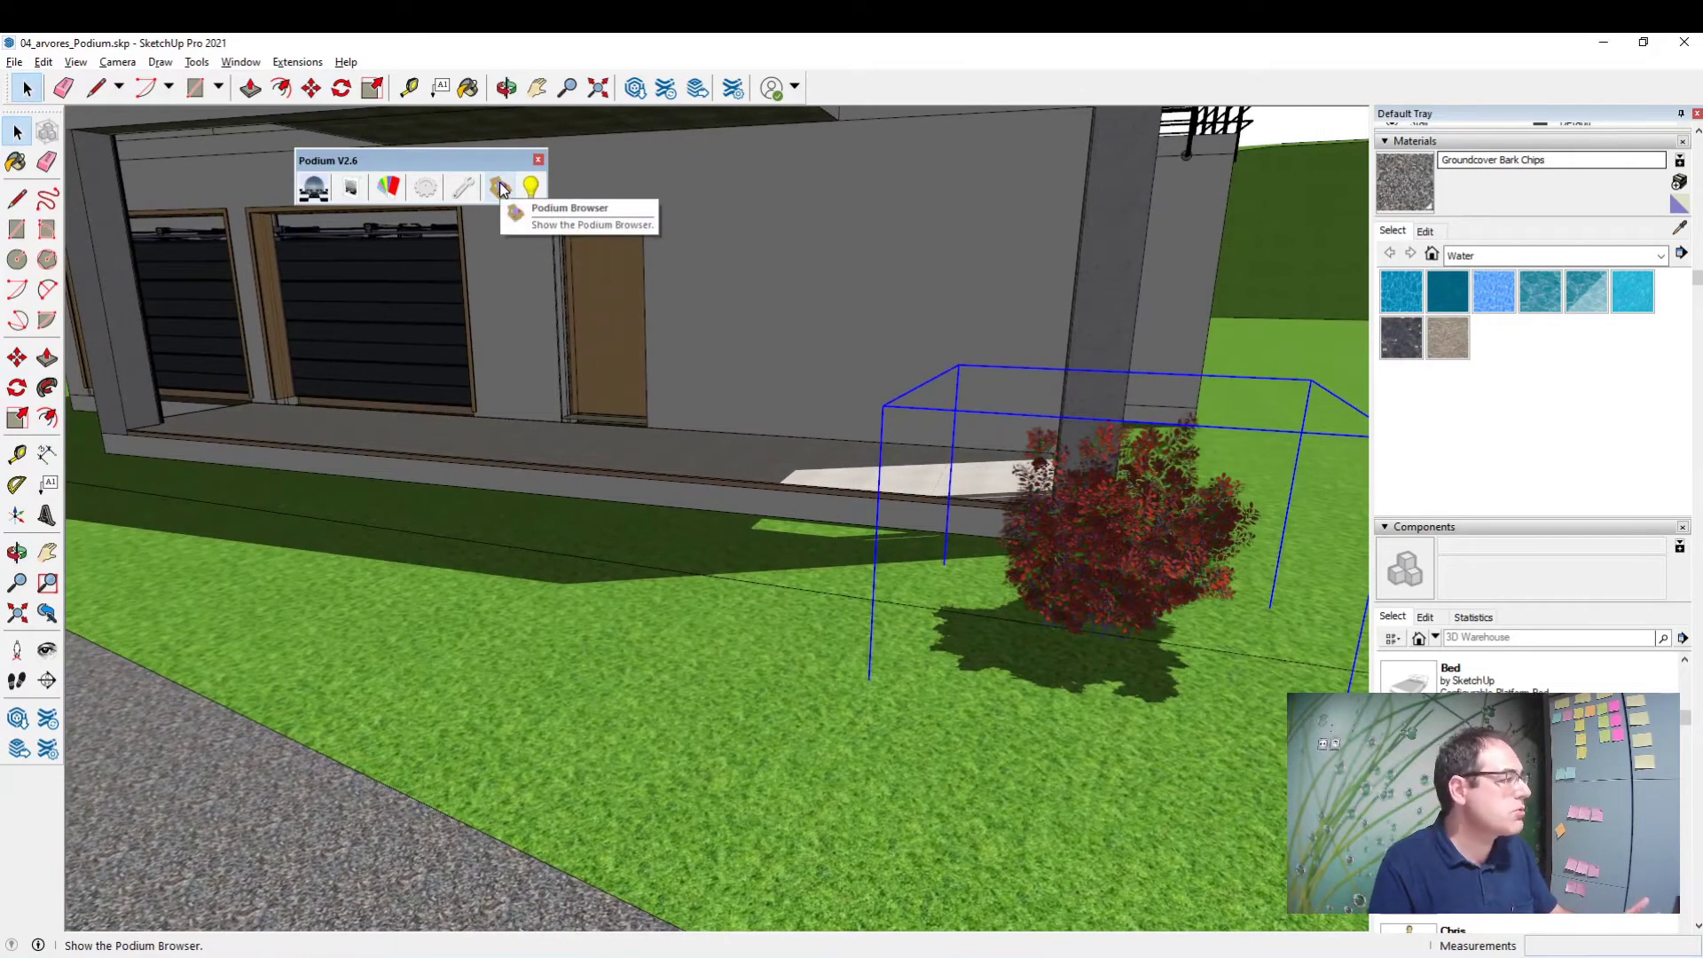
Step: Open the Podium Browser at Vegetation > 3D Plants and scroll the plant list
left_click(501, 188)
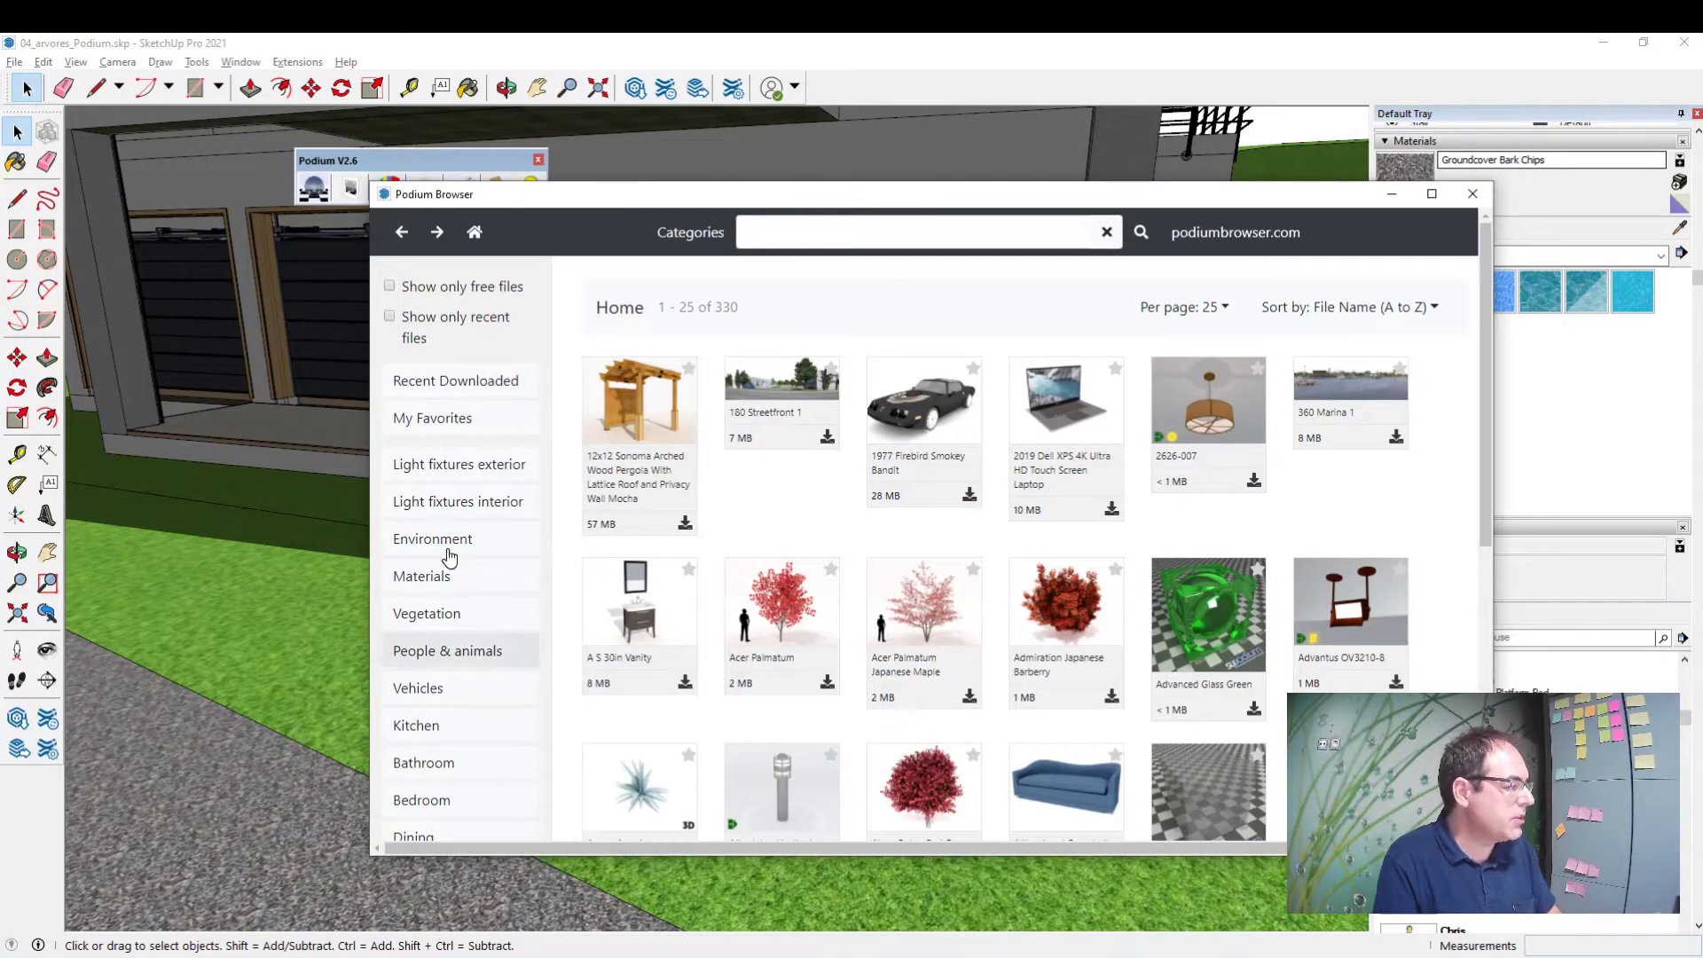
scroll(410, 611, "down", 1)
left_click(427, 526)
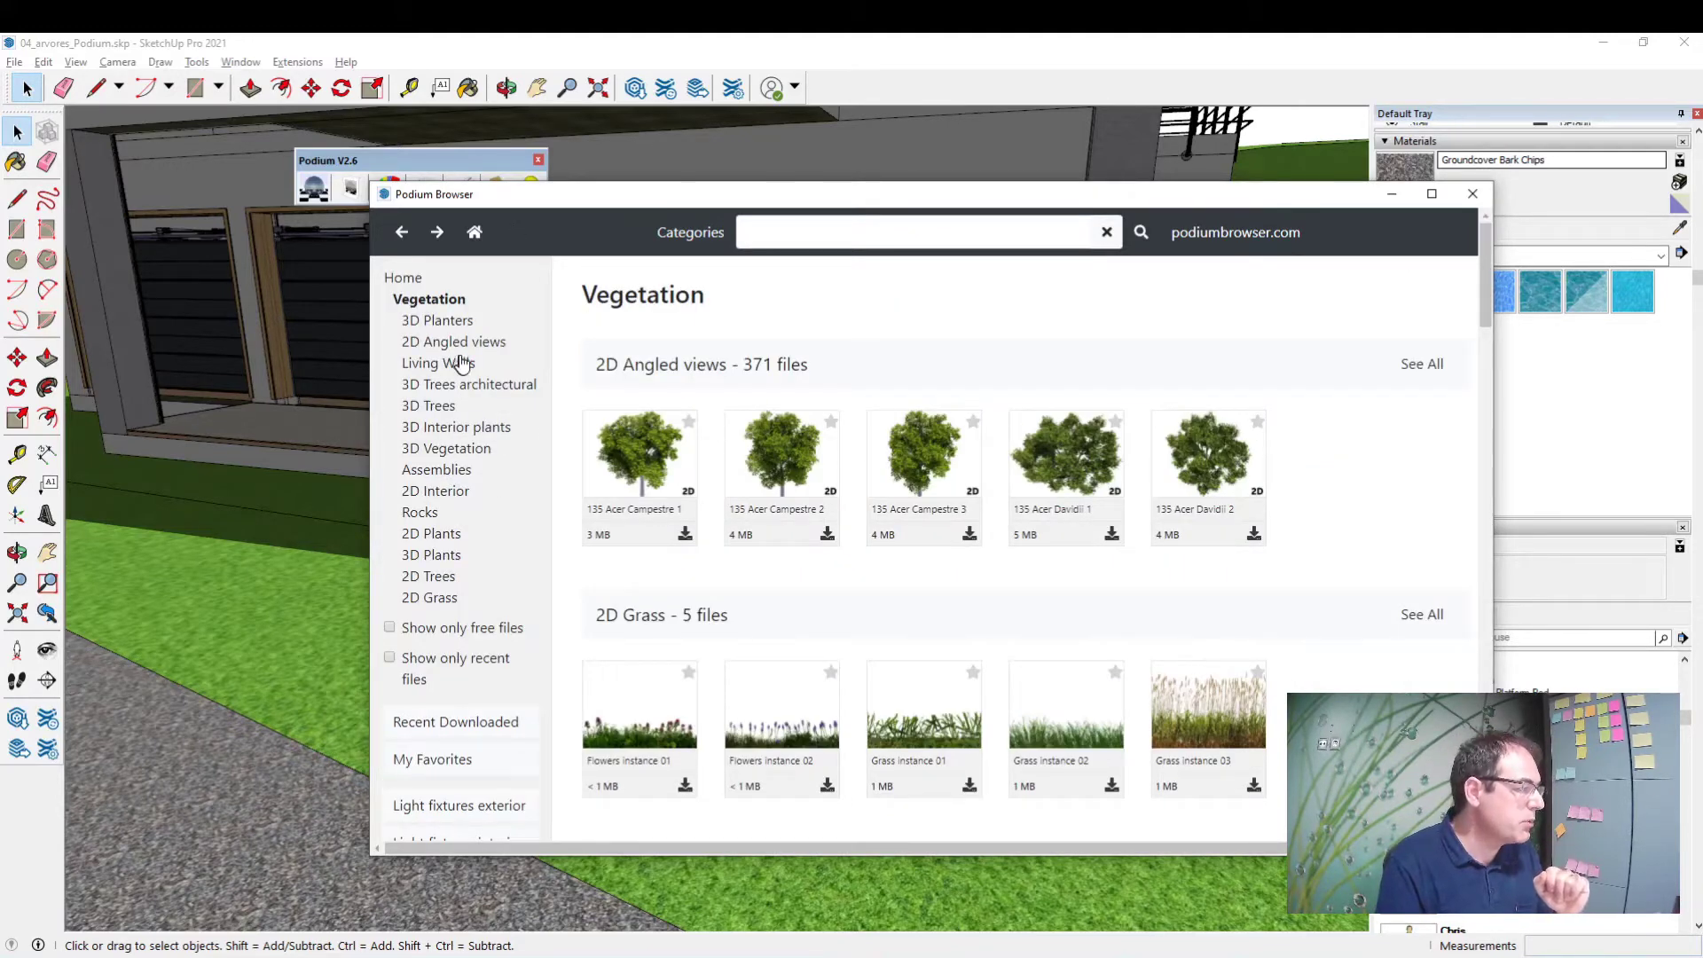
left_click(445, 324)
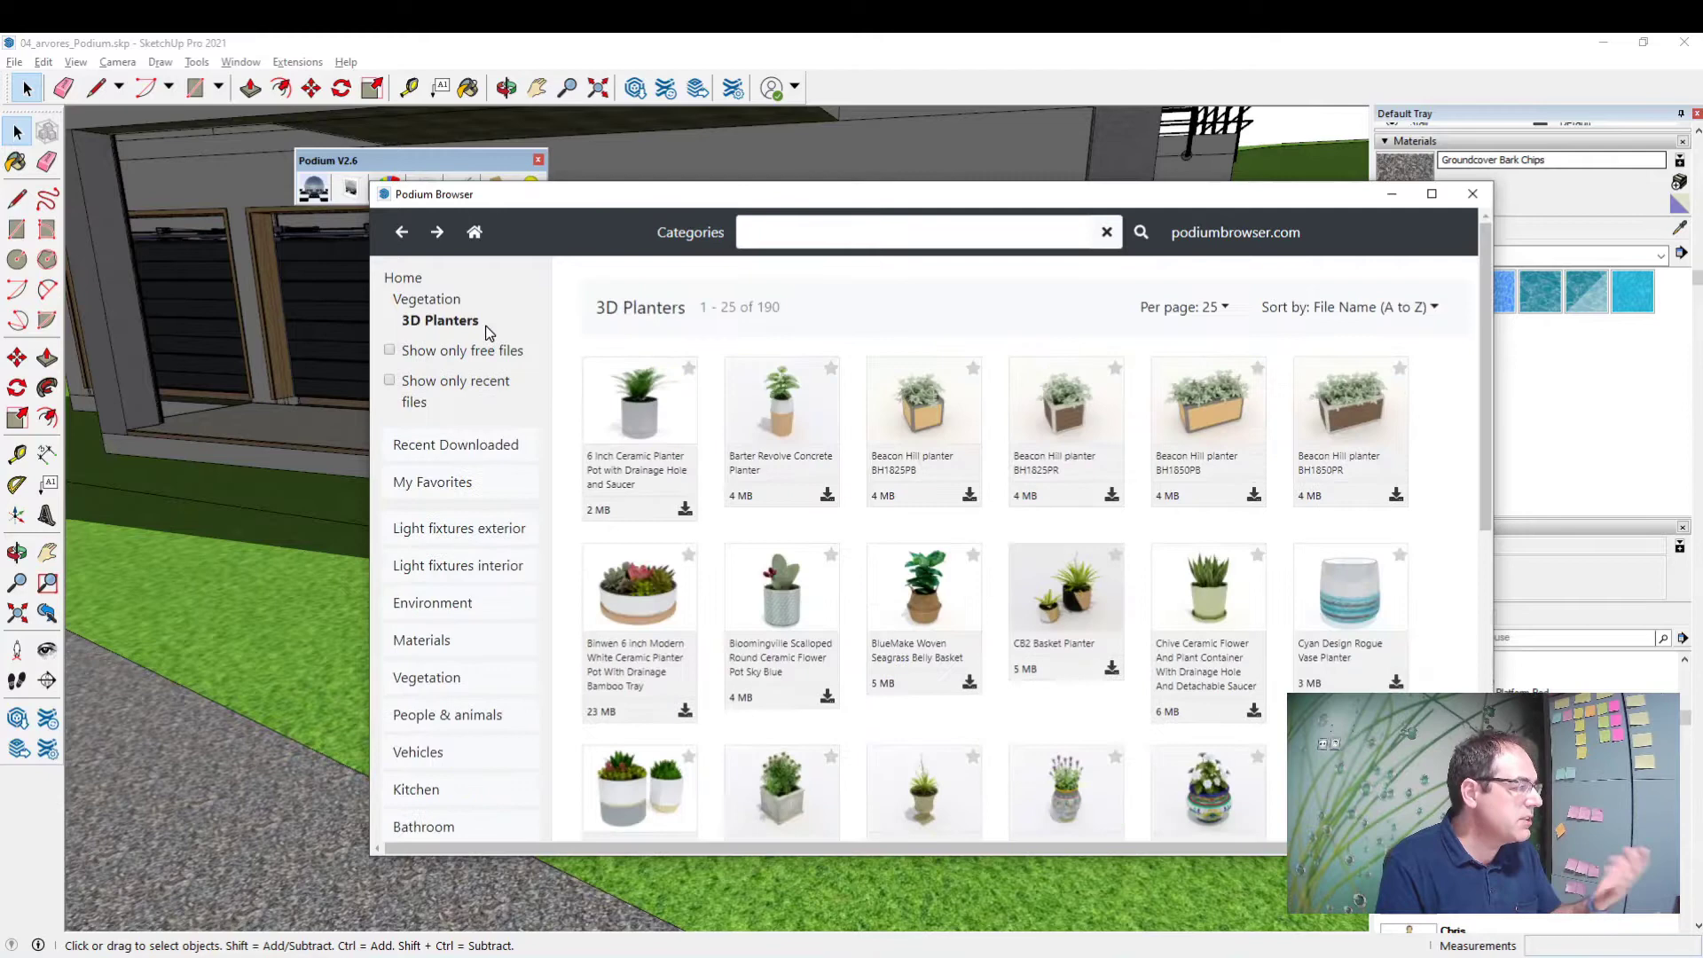
left_click(400, 233)
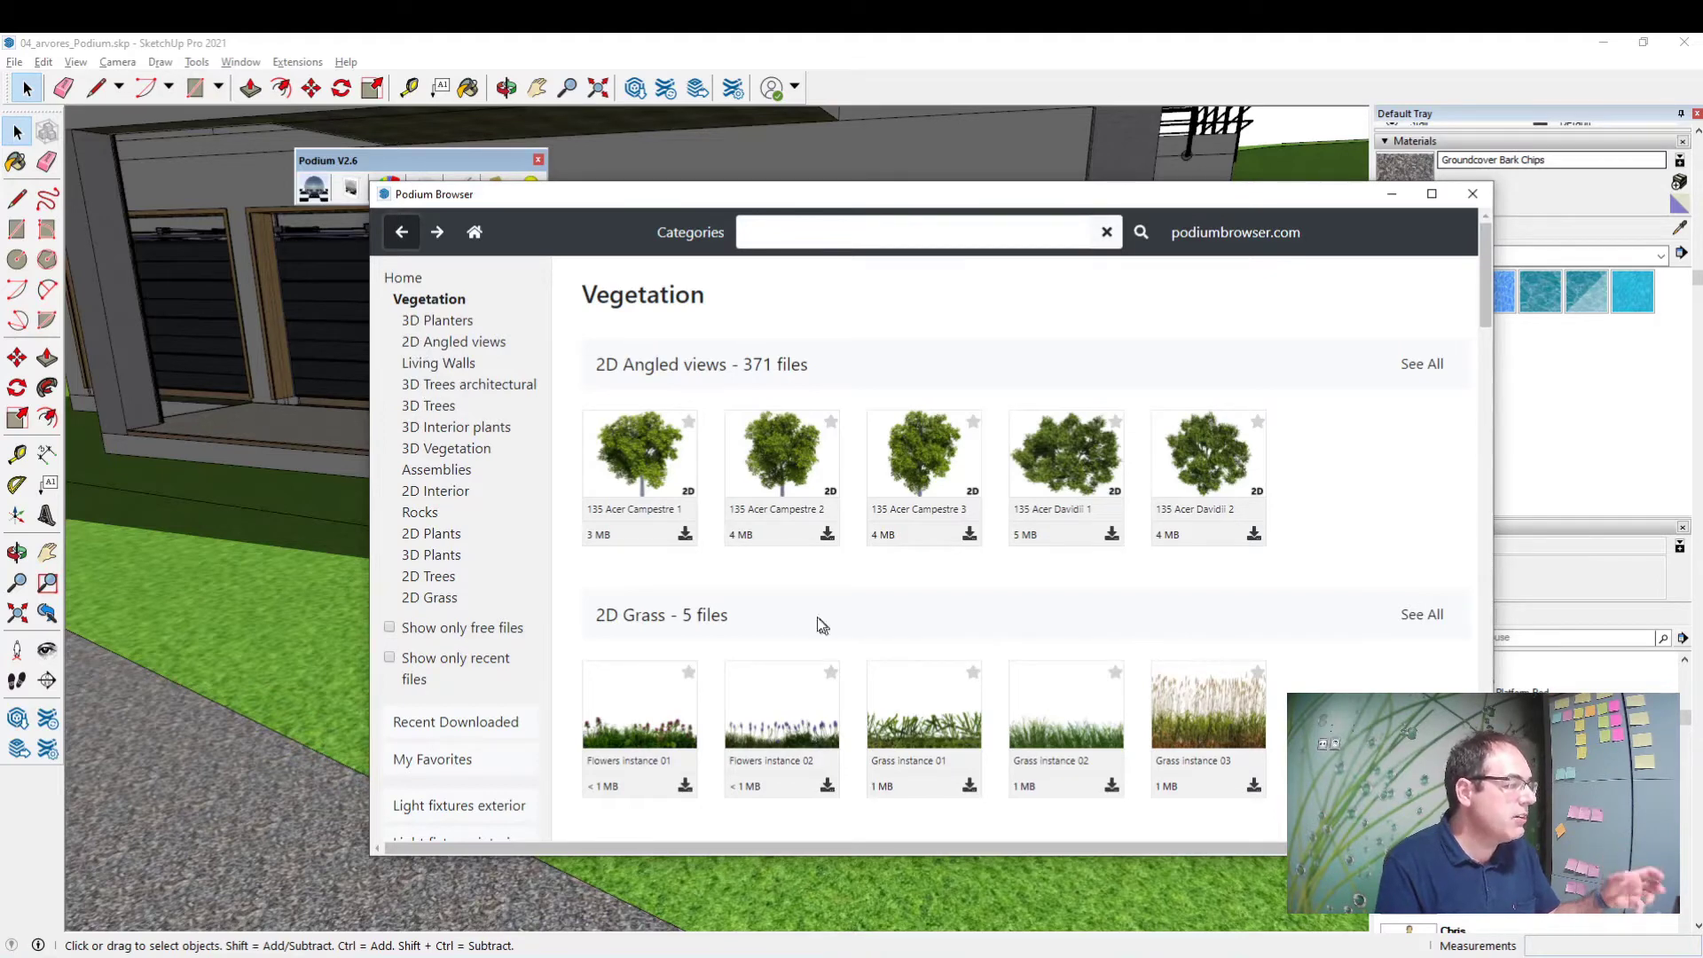
left_click(432, 556)
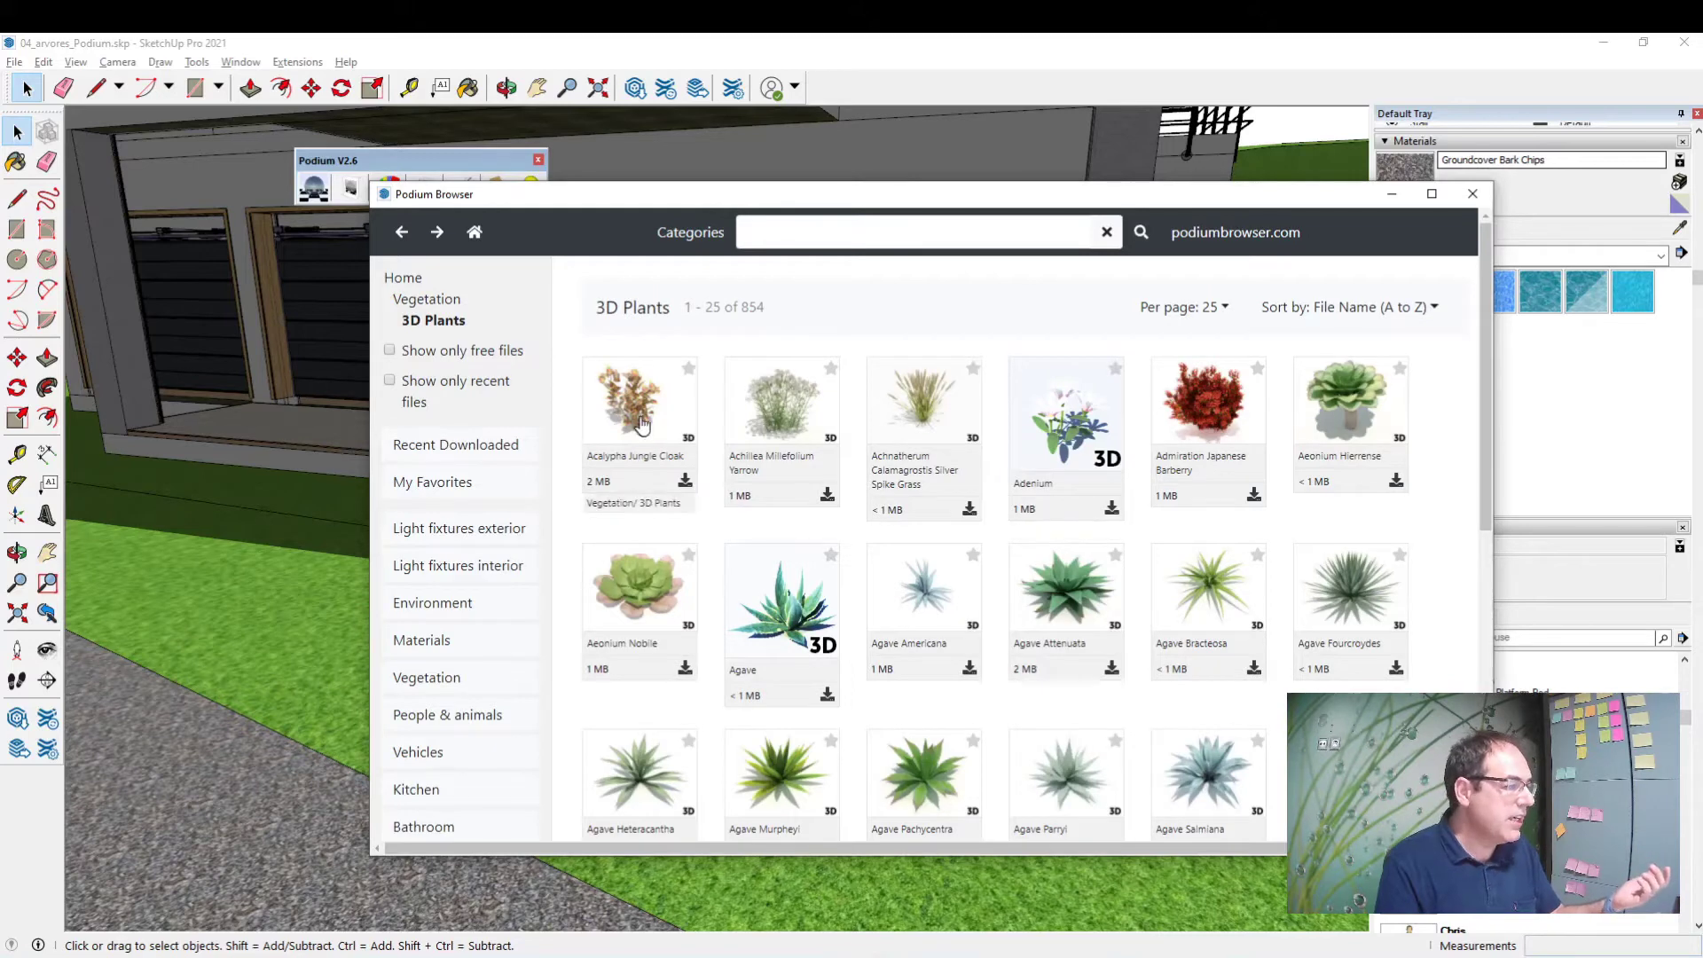
scroll(954, 590, "down", 3)
scroll(958, 597, "down", 2)
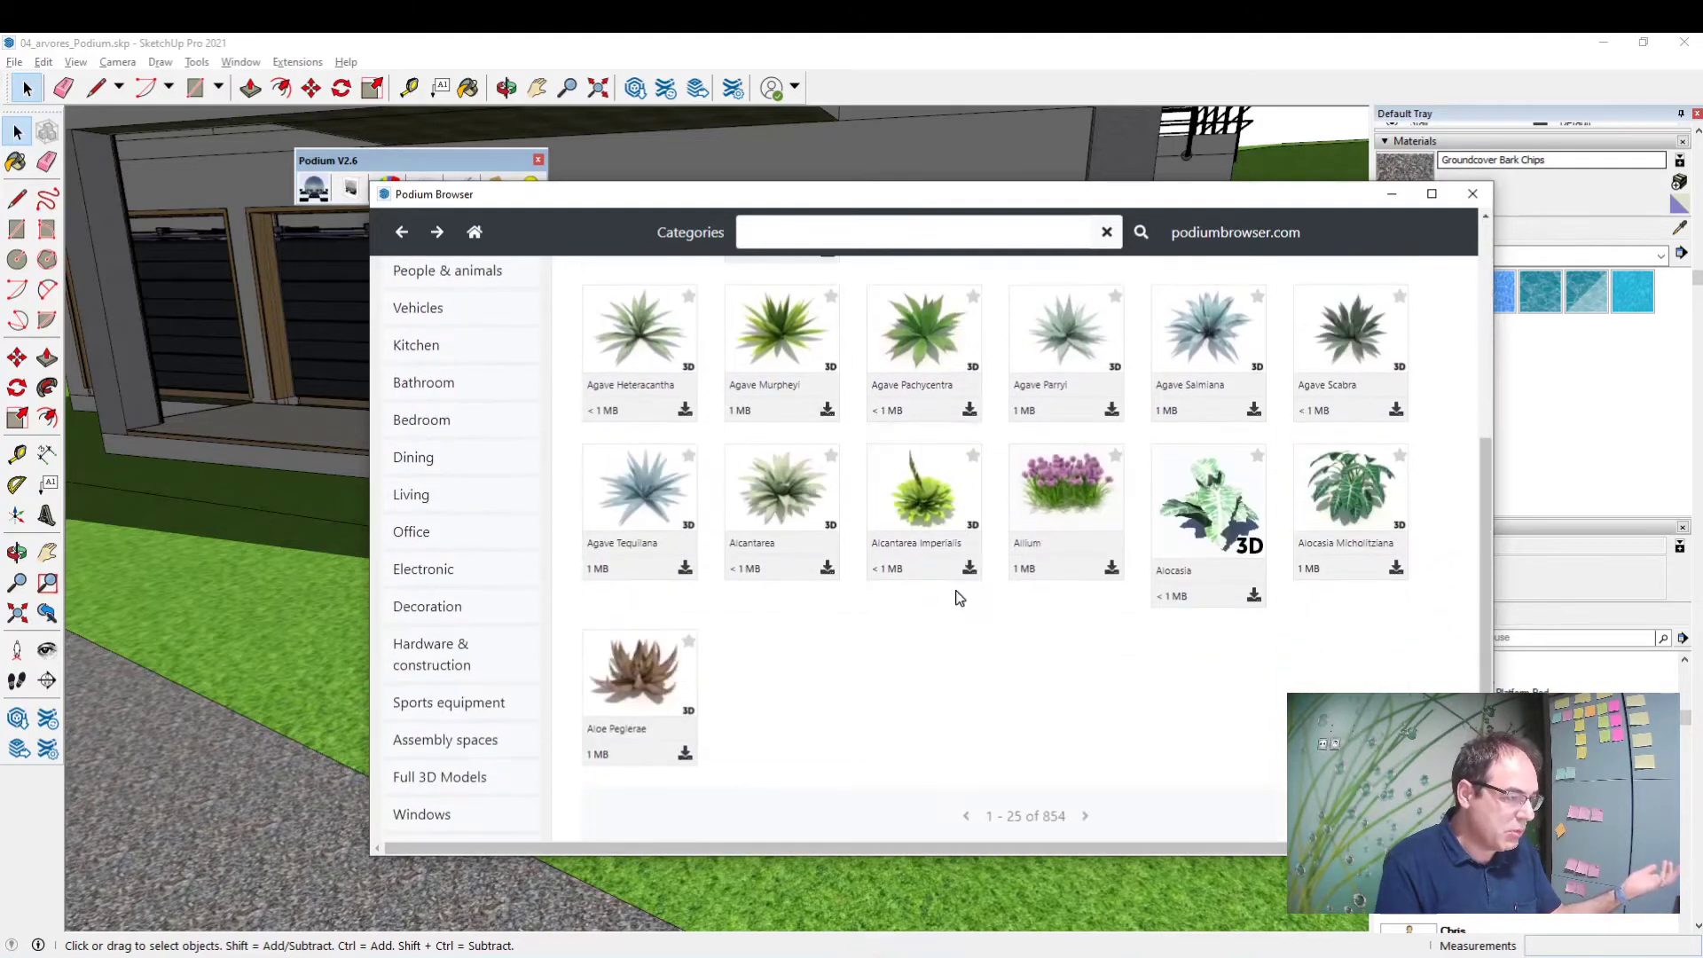
Step: Download the Allium plant and place it beside the garage front
left_click(1110, 567)
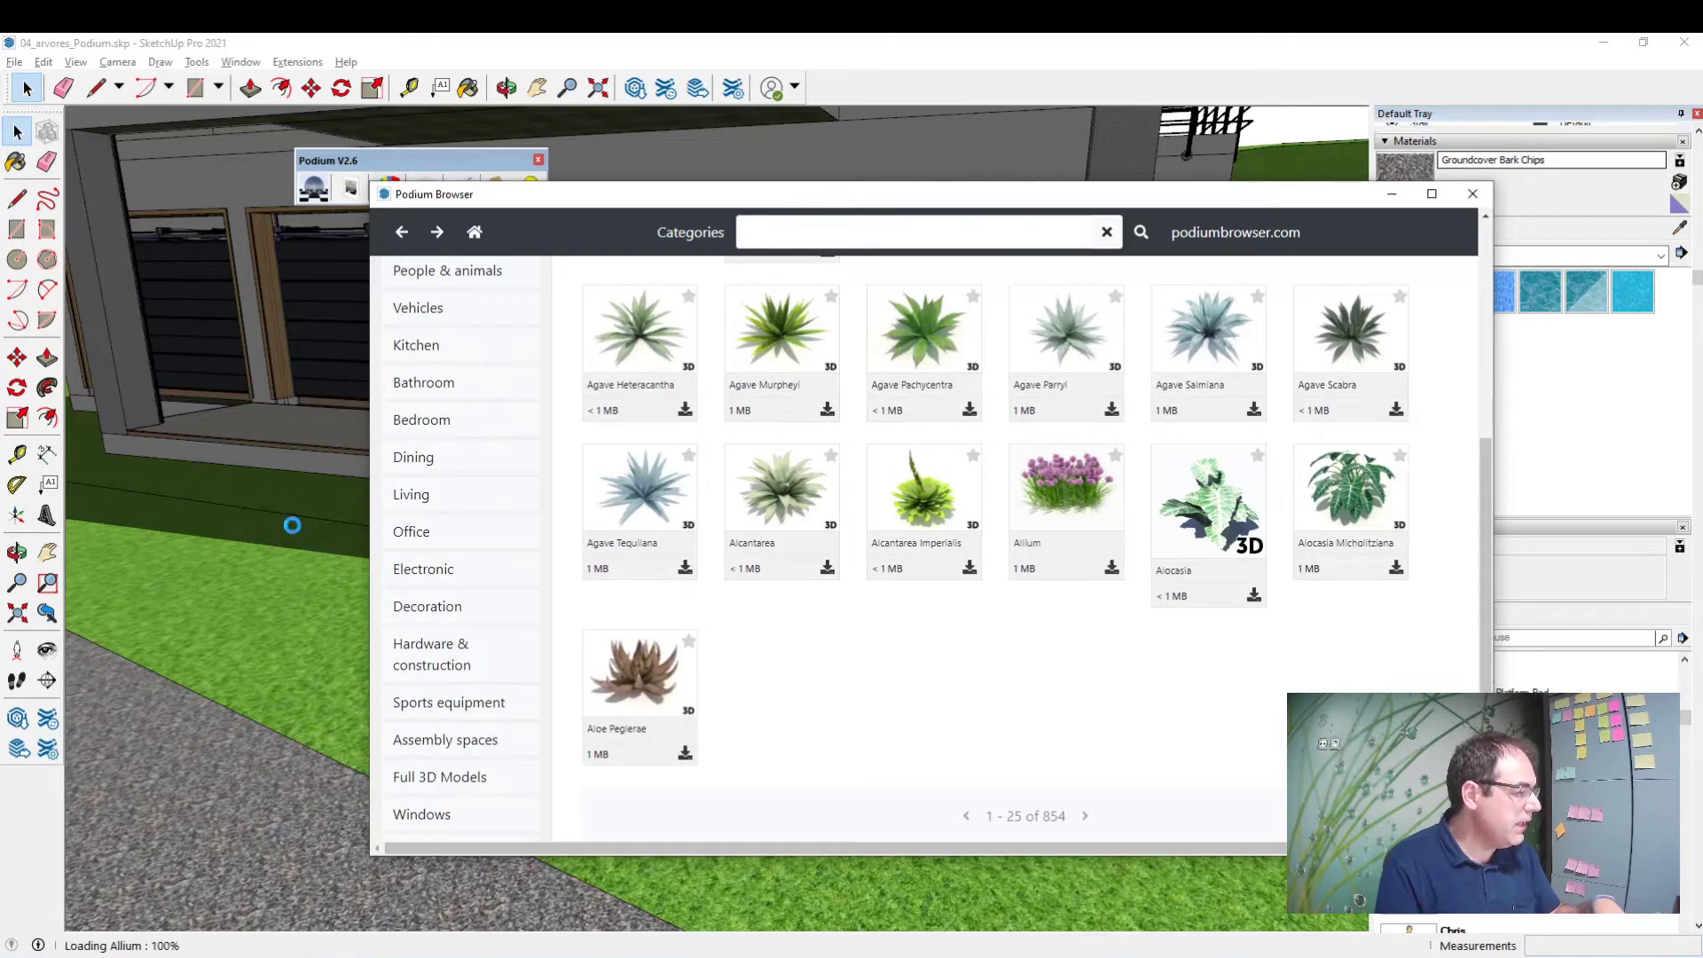
scroll(253, 514, "down", 2)
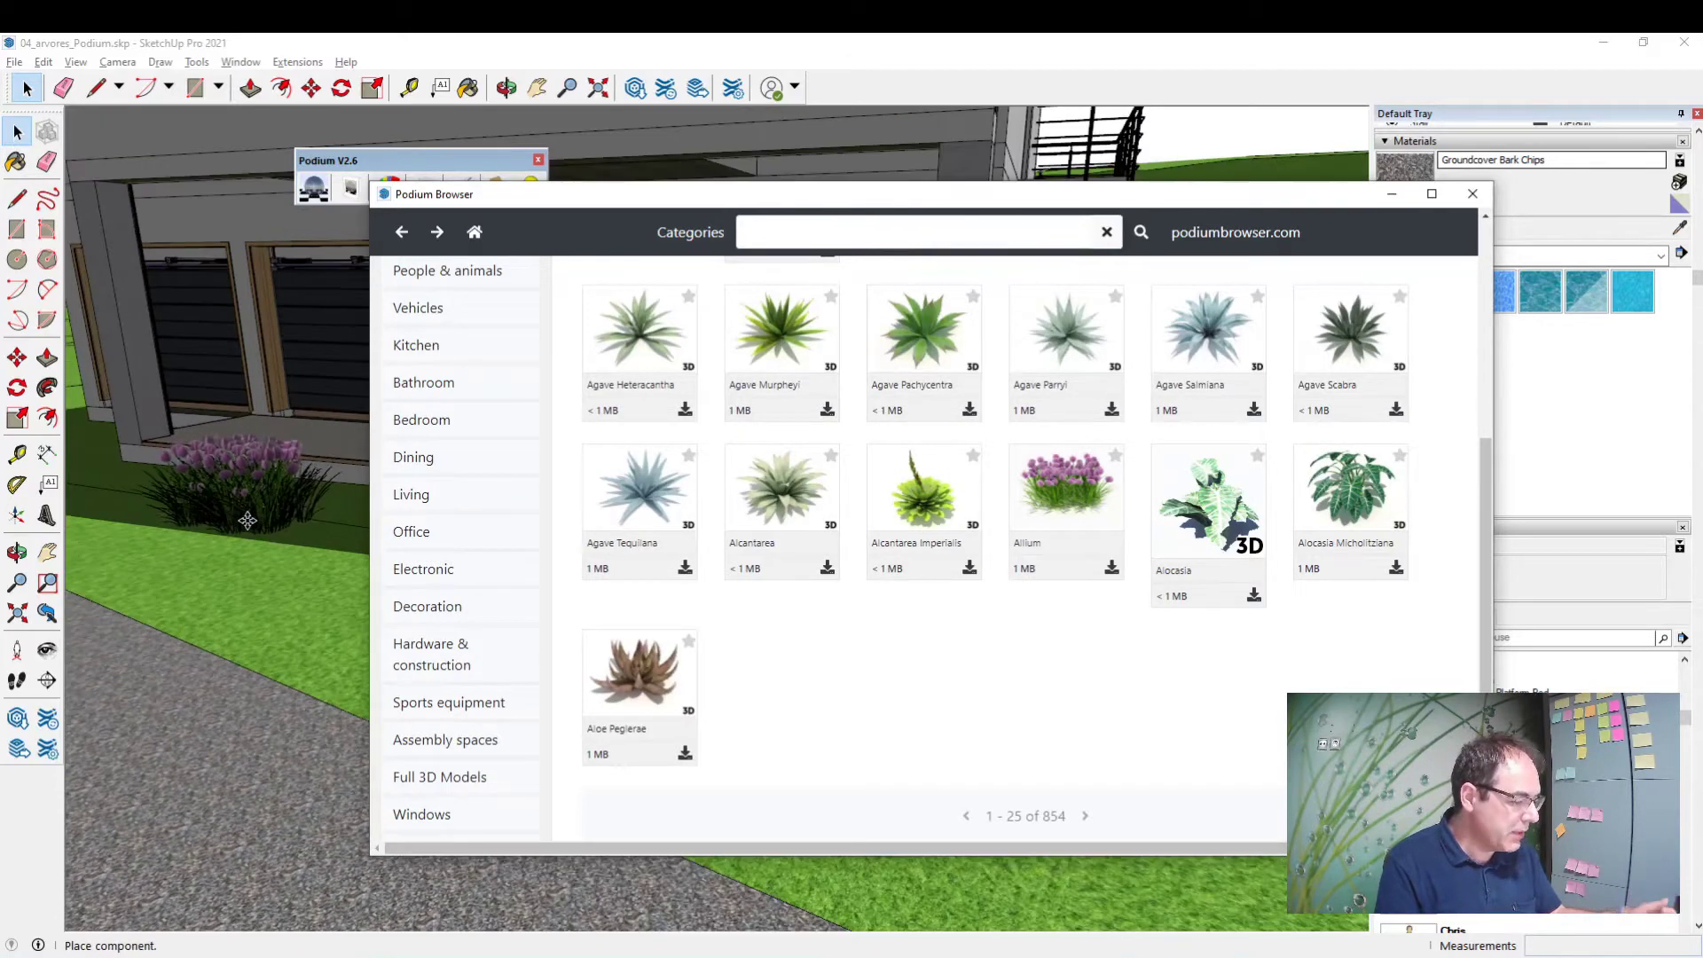
scroll(488, 585, "up", 5)
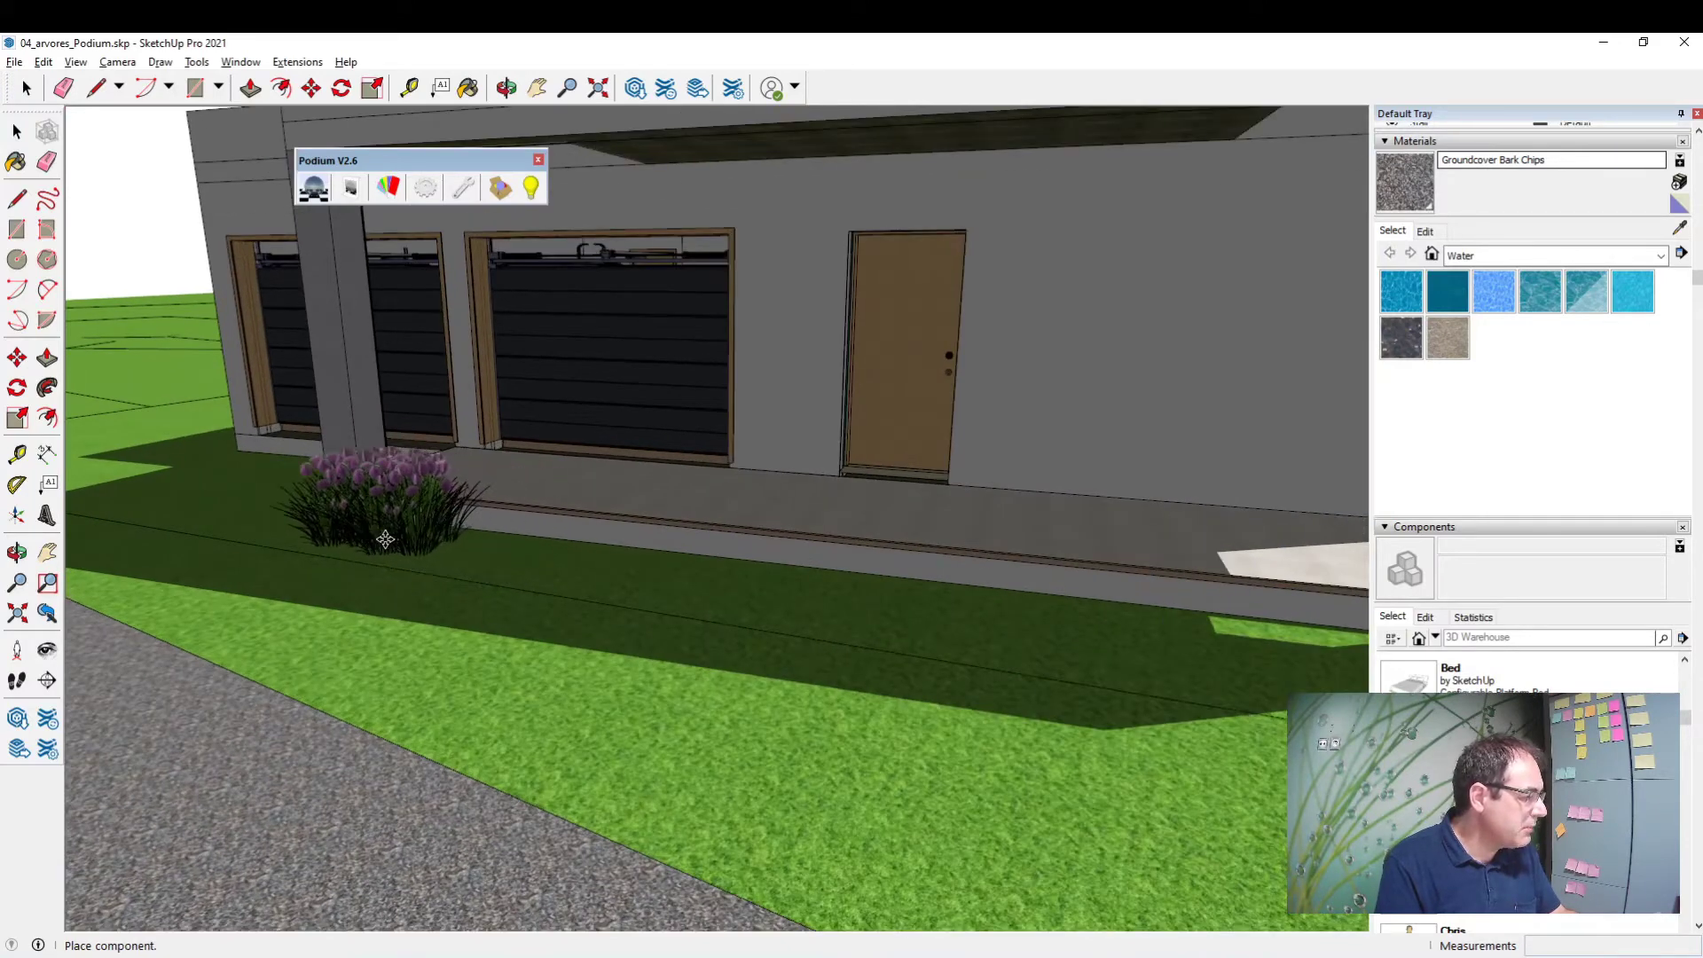
left_click(383, 541)
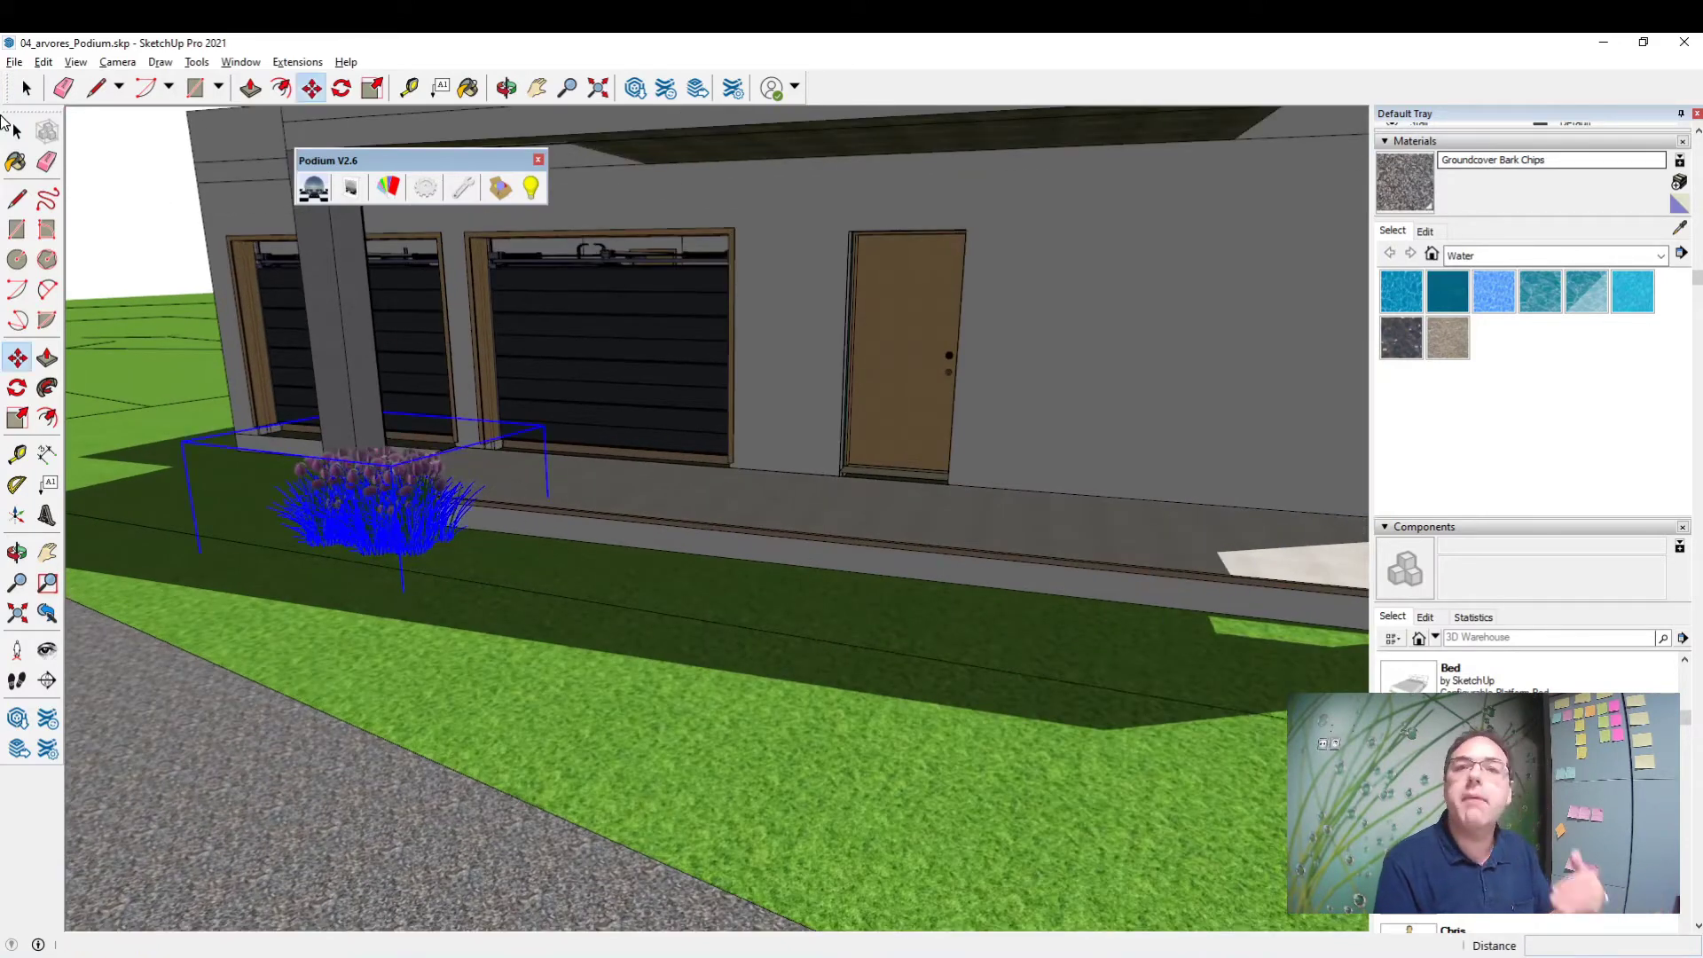
Step: Scale the Allium clump up to about 1.27 times
left_click(26, 88)
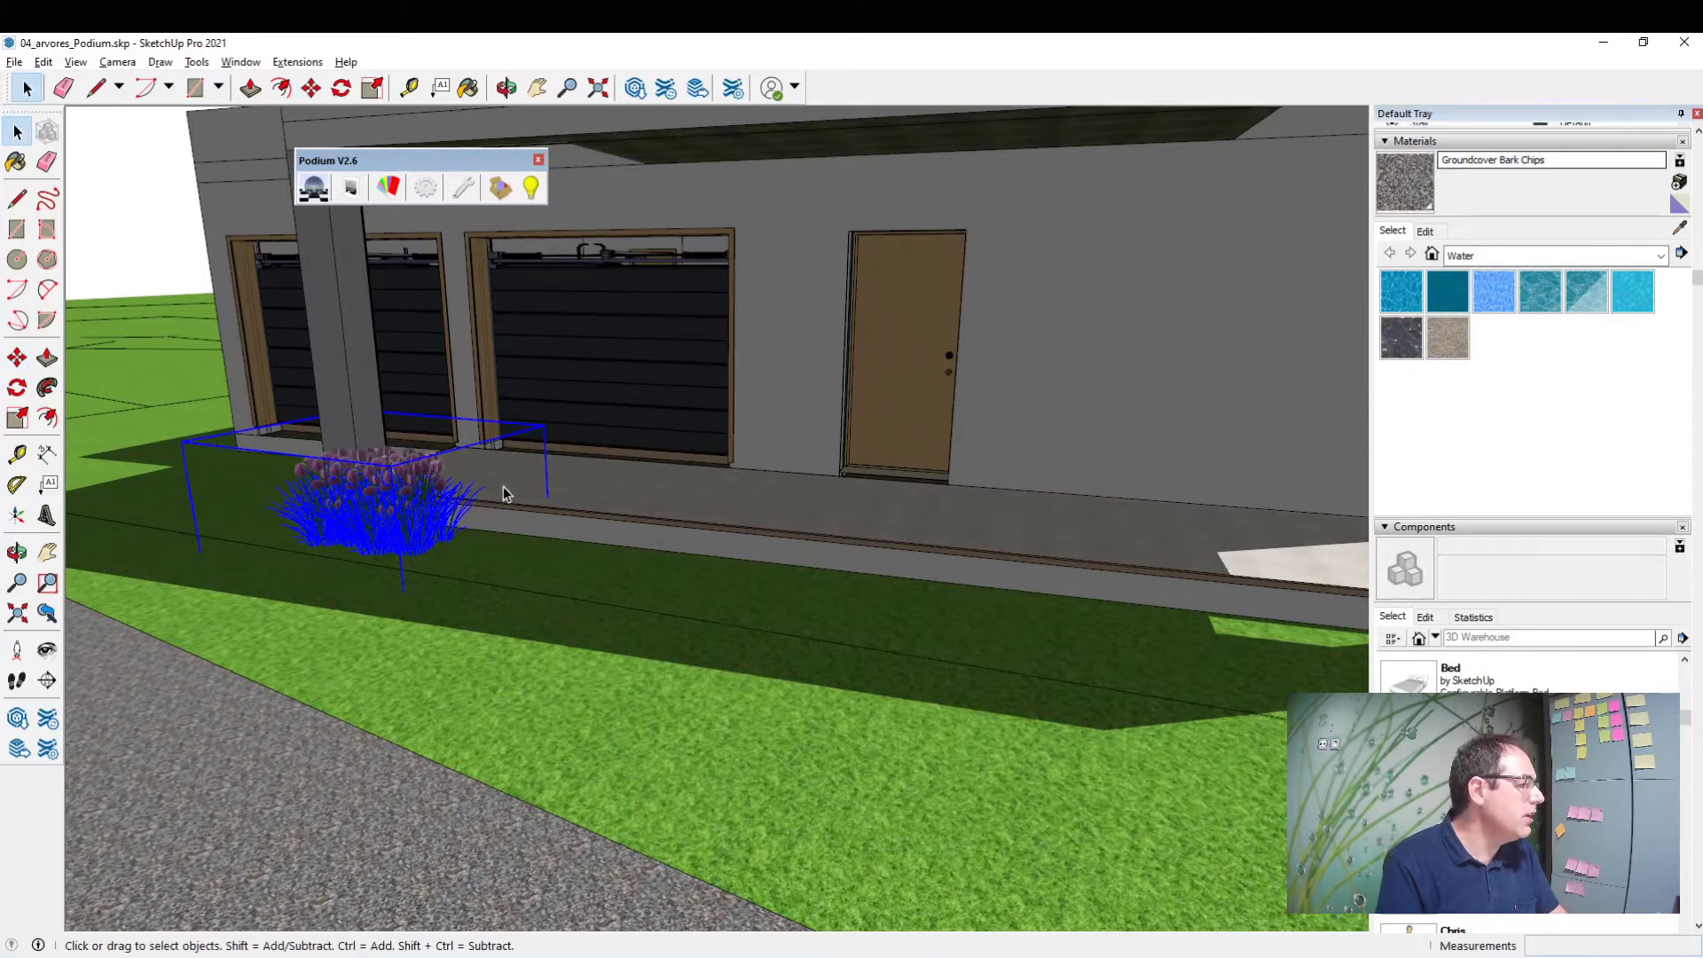
left_click(18, 417)
left_click(544, 426)
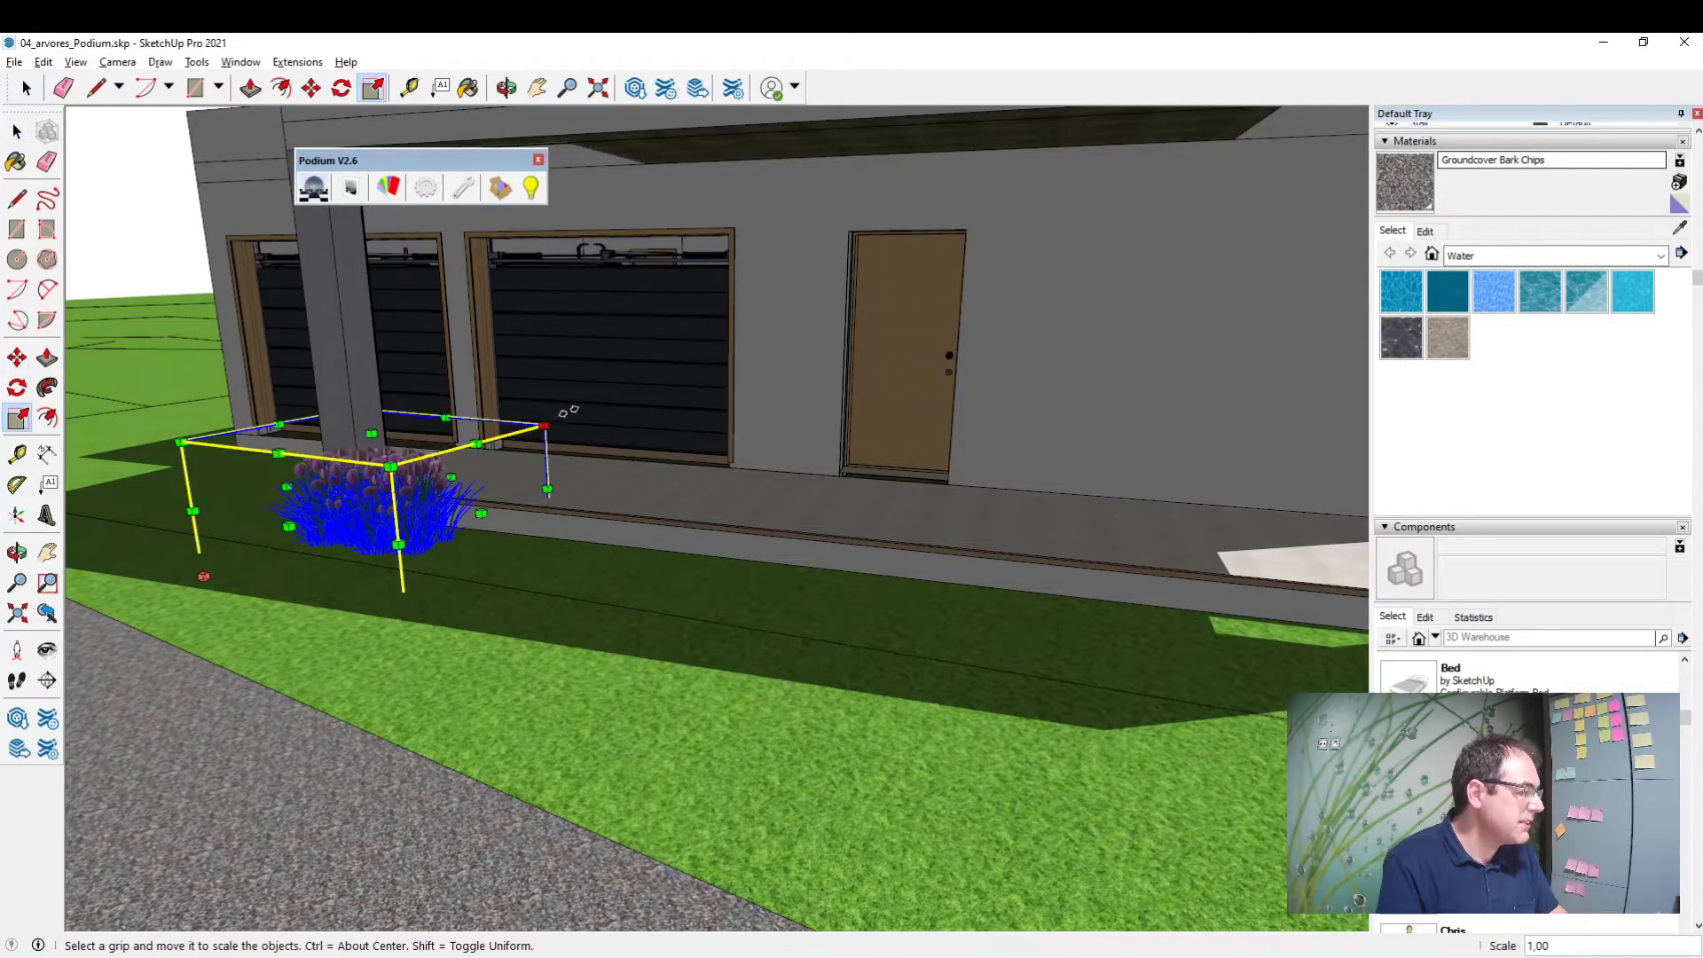
left_click_drag(562, 411, 463, 562)
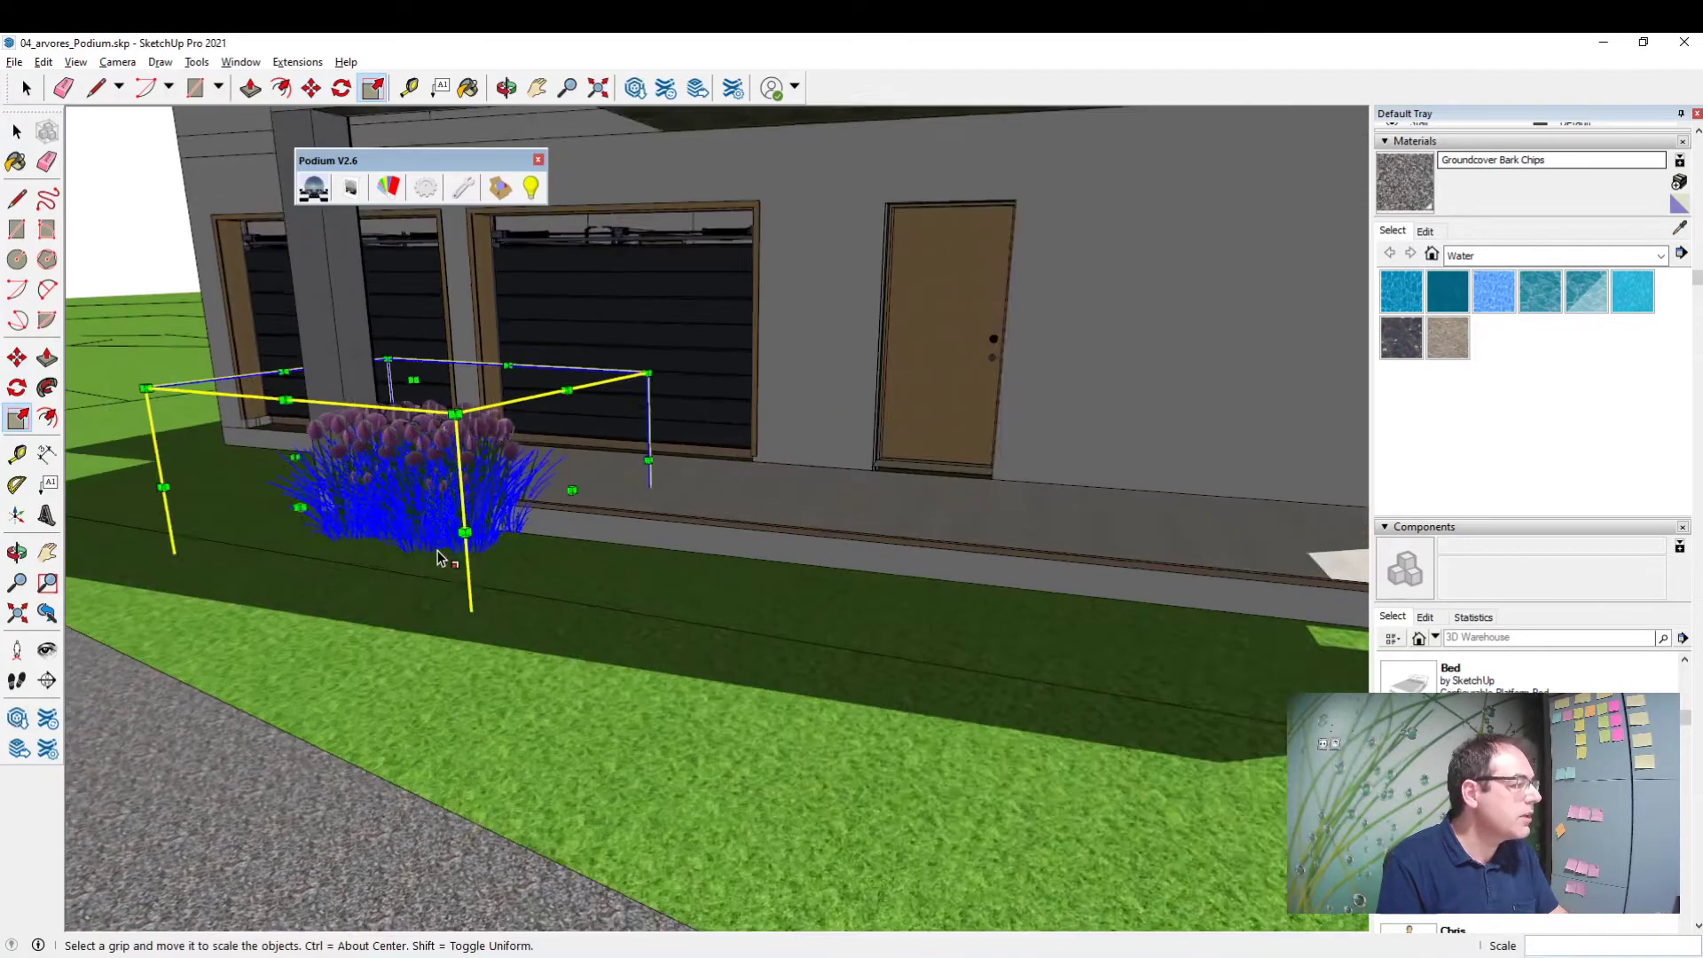
scroll(438, 550, "up", 3)
mouse_move(438, 550)
middle_mouse_down()
mouse_move(447, 364)
mouse_move(448, 424)
middle_mouse_up()
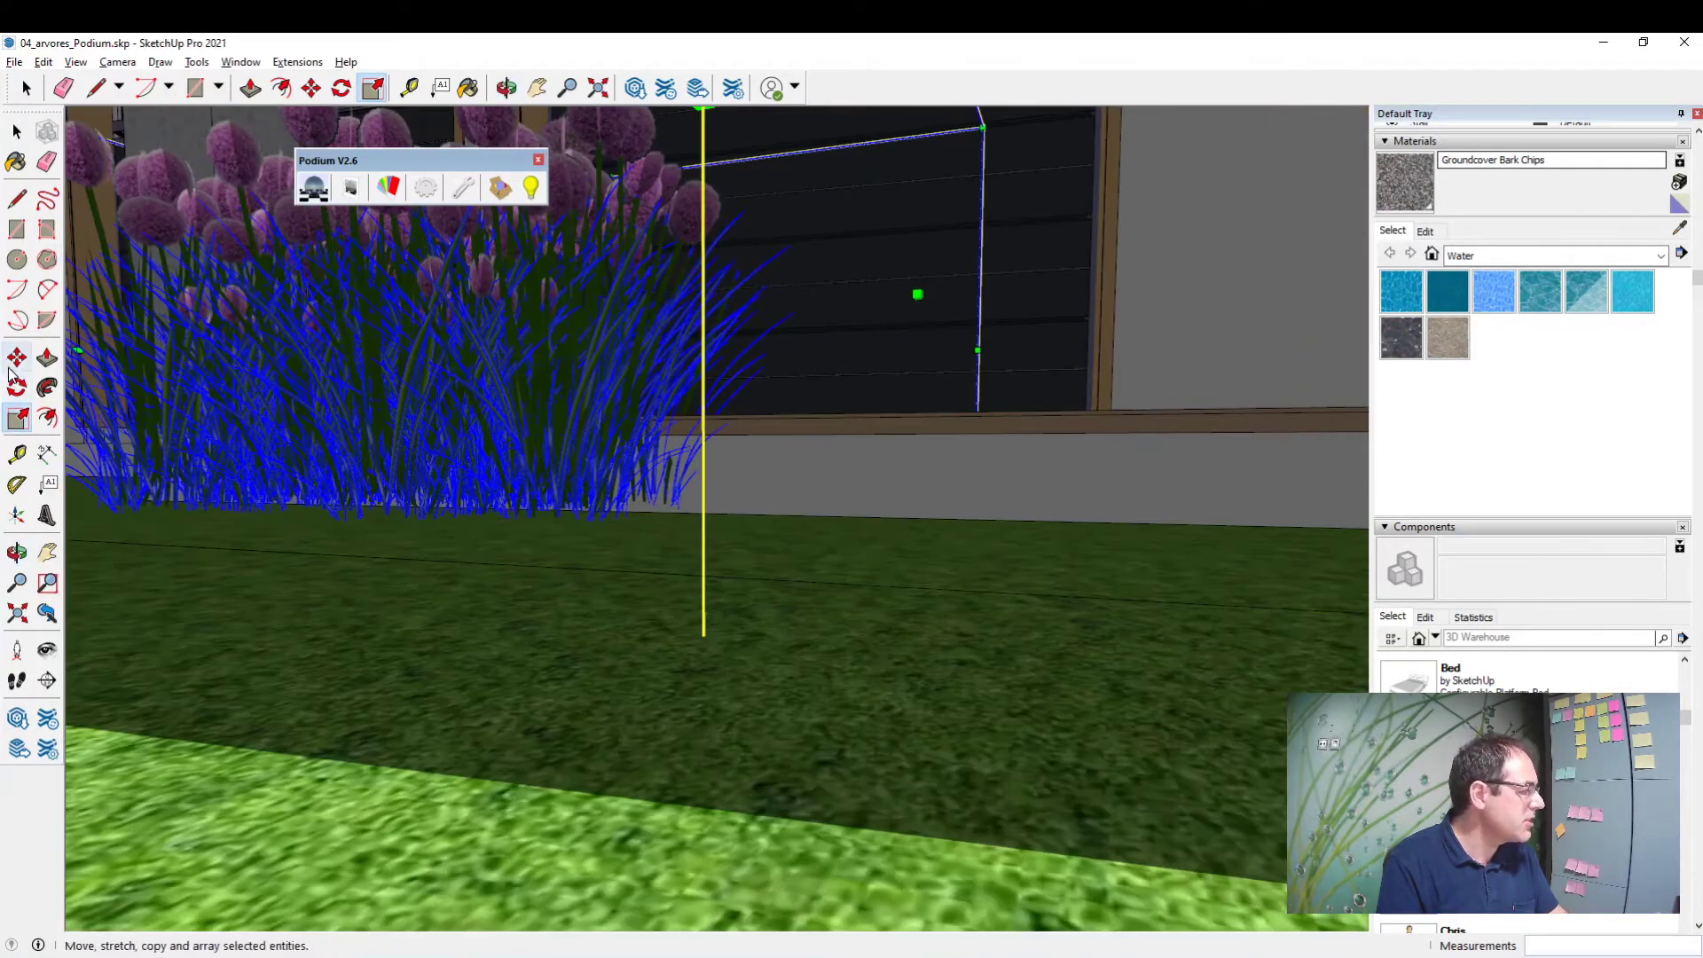
Step: Move the Allium clump to its adjusted spot on the lawn
left_click(17, 357)
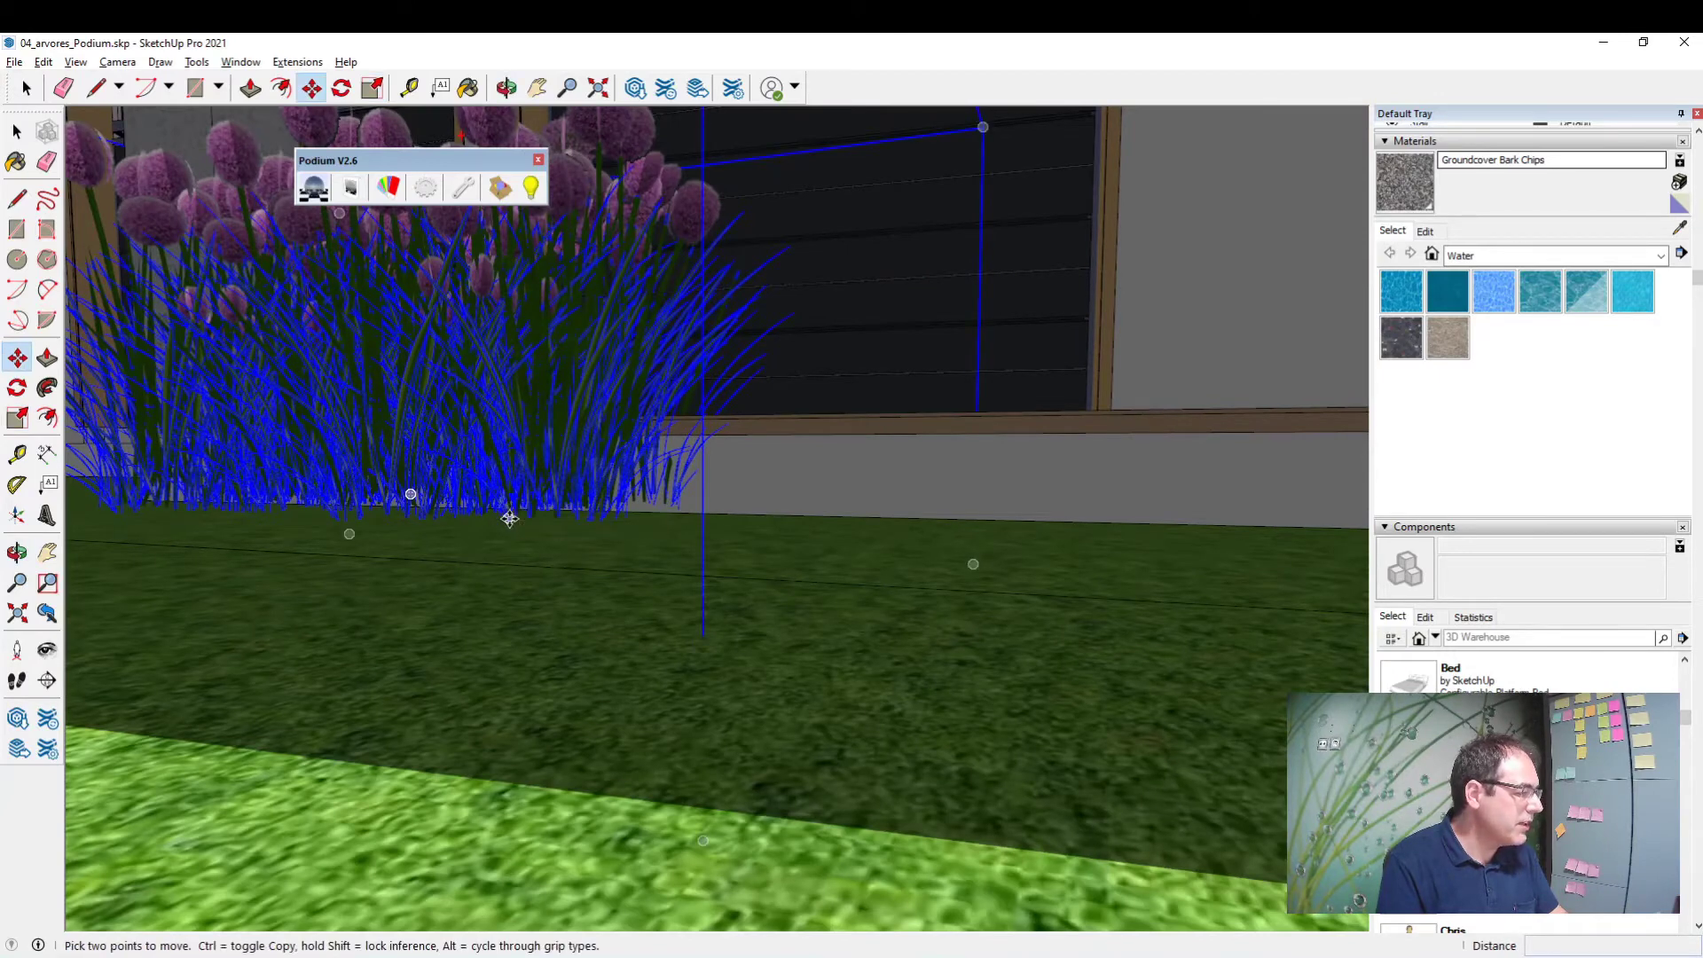
left_click(502, 557)
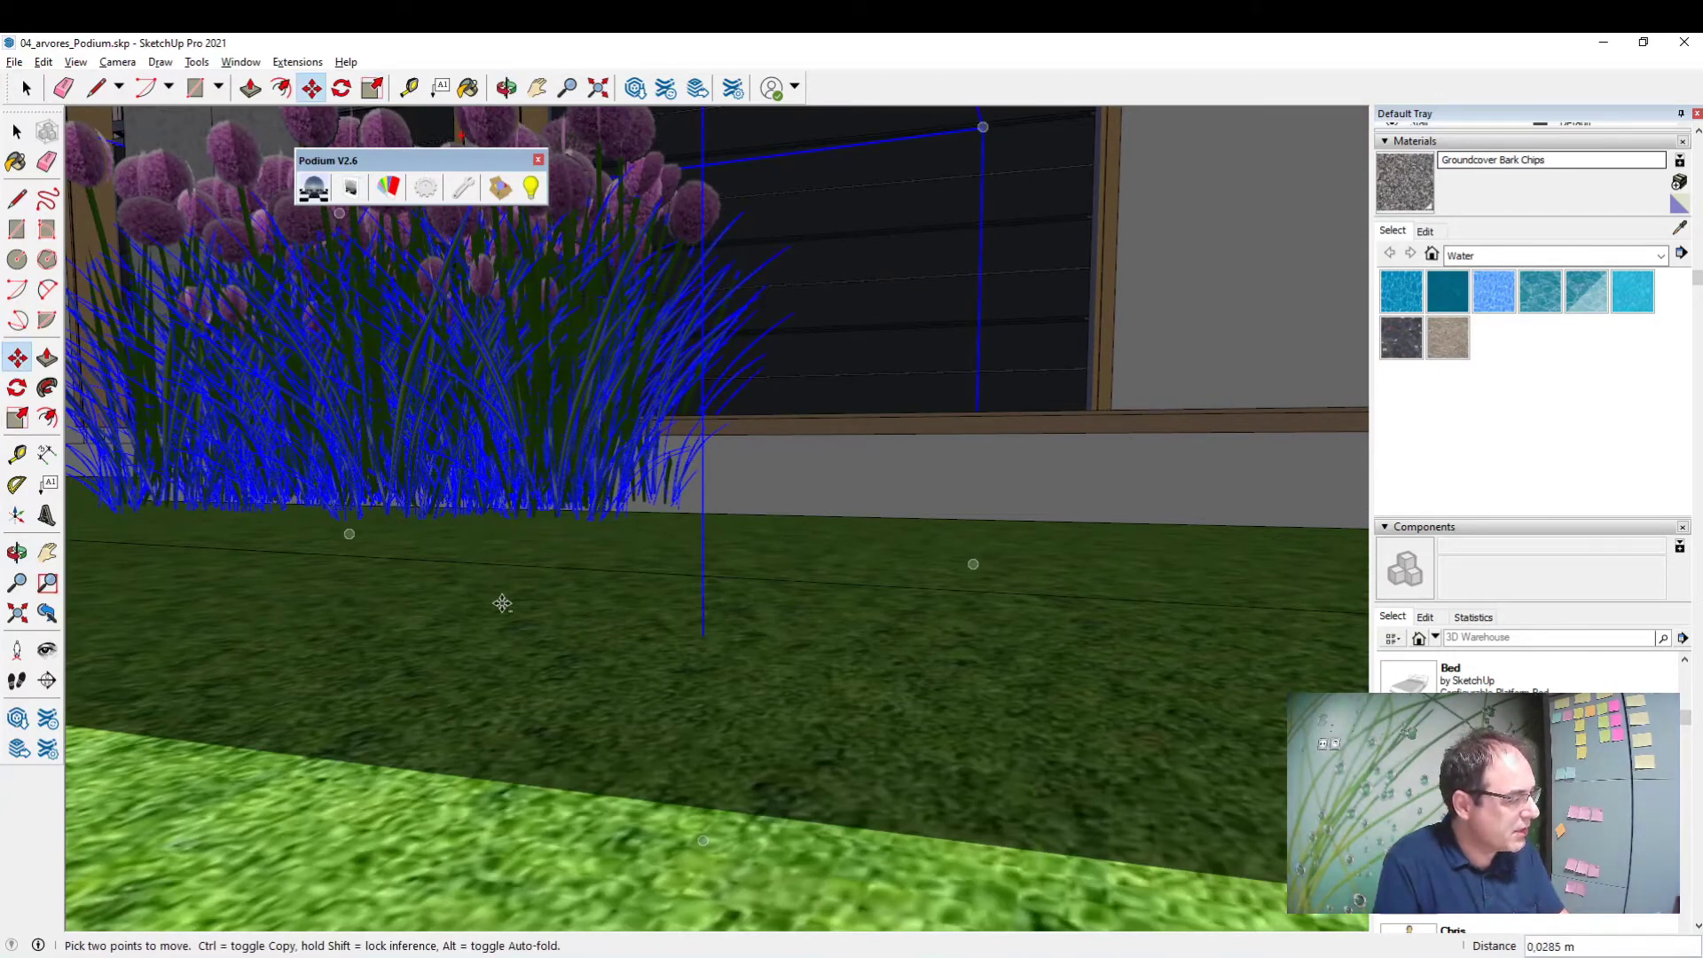
left_click(610, 570)
Step: Copy the Allium clump to a spot beside the original
middle_click_drag(637, 445, 765, 732)
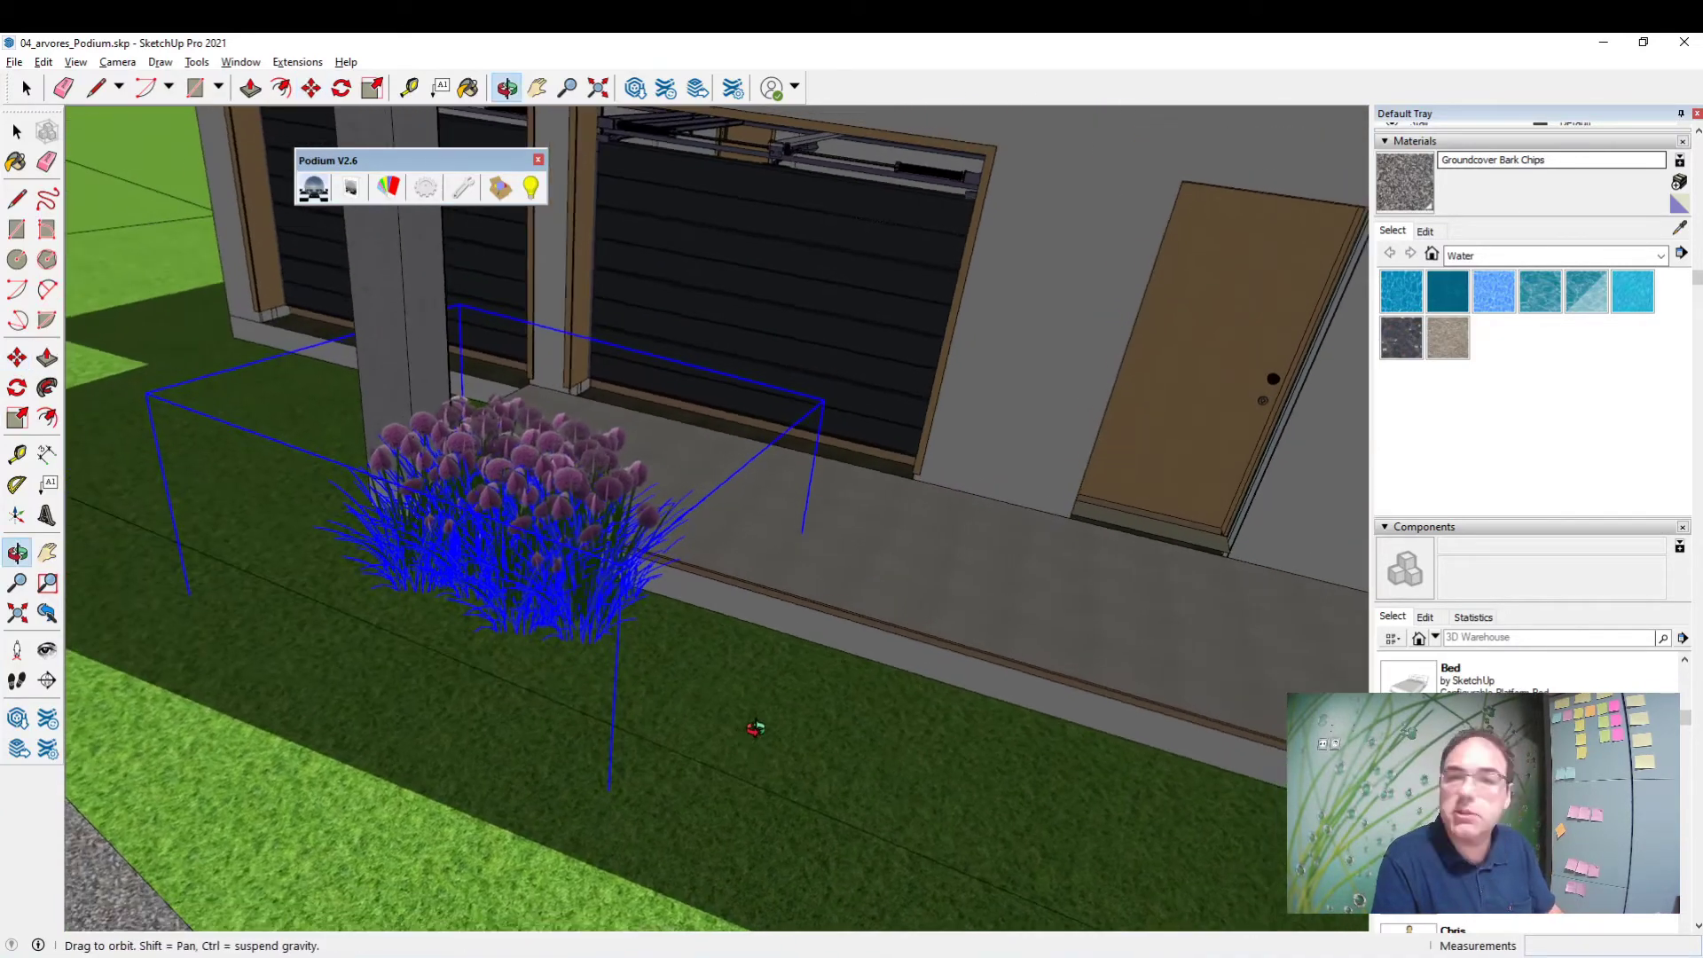
middle_click_drag(910, 646, 730, 570, "shift")
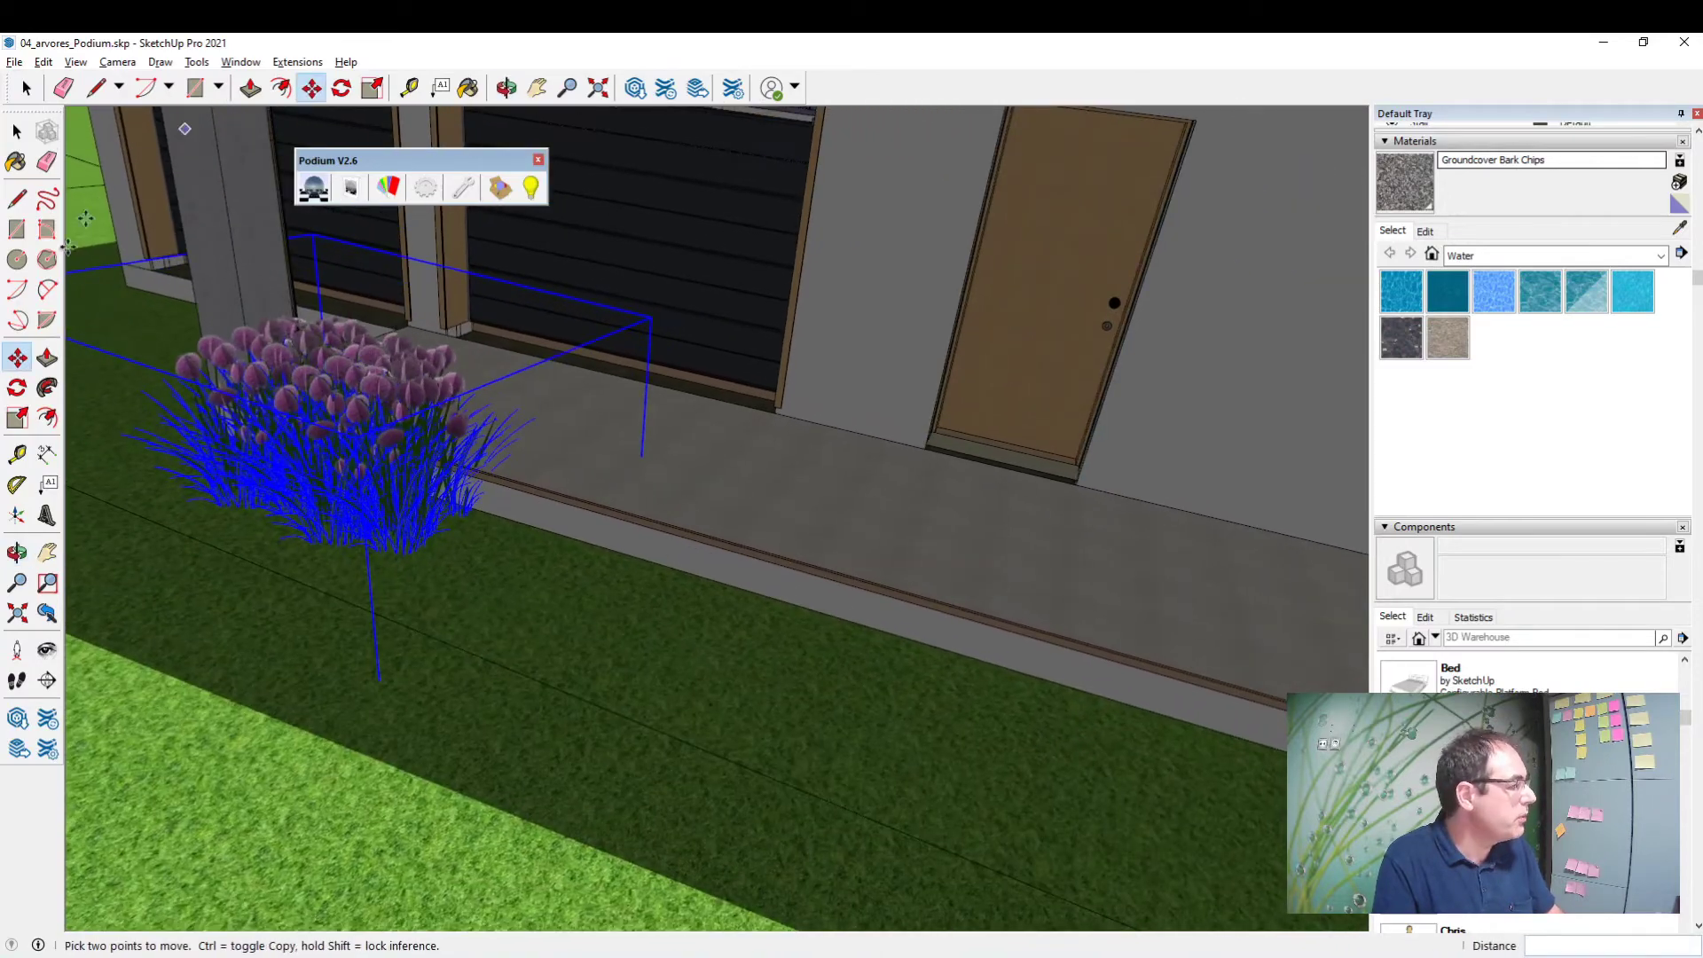
mouse_move(414, 598)
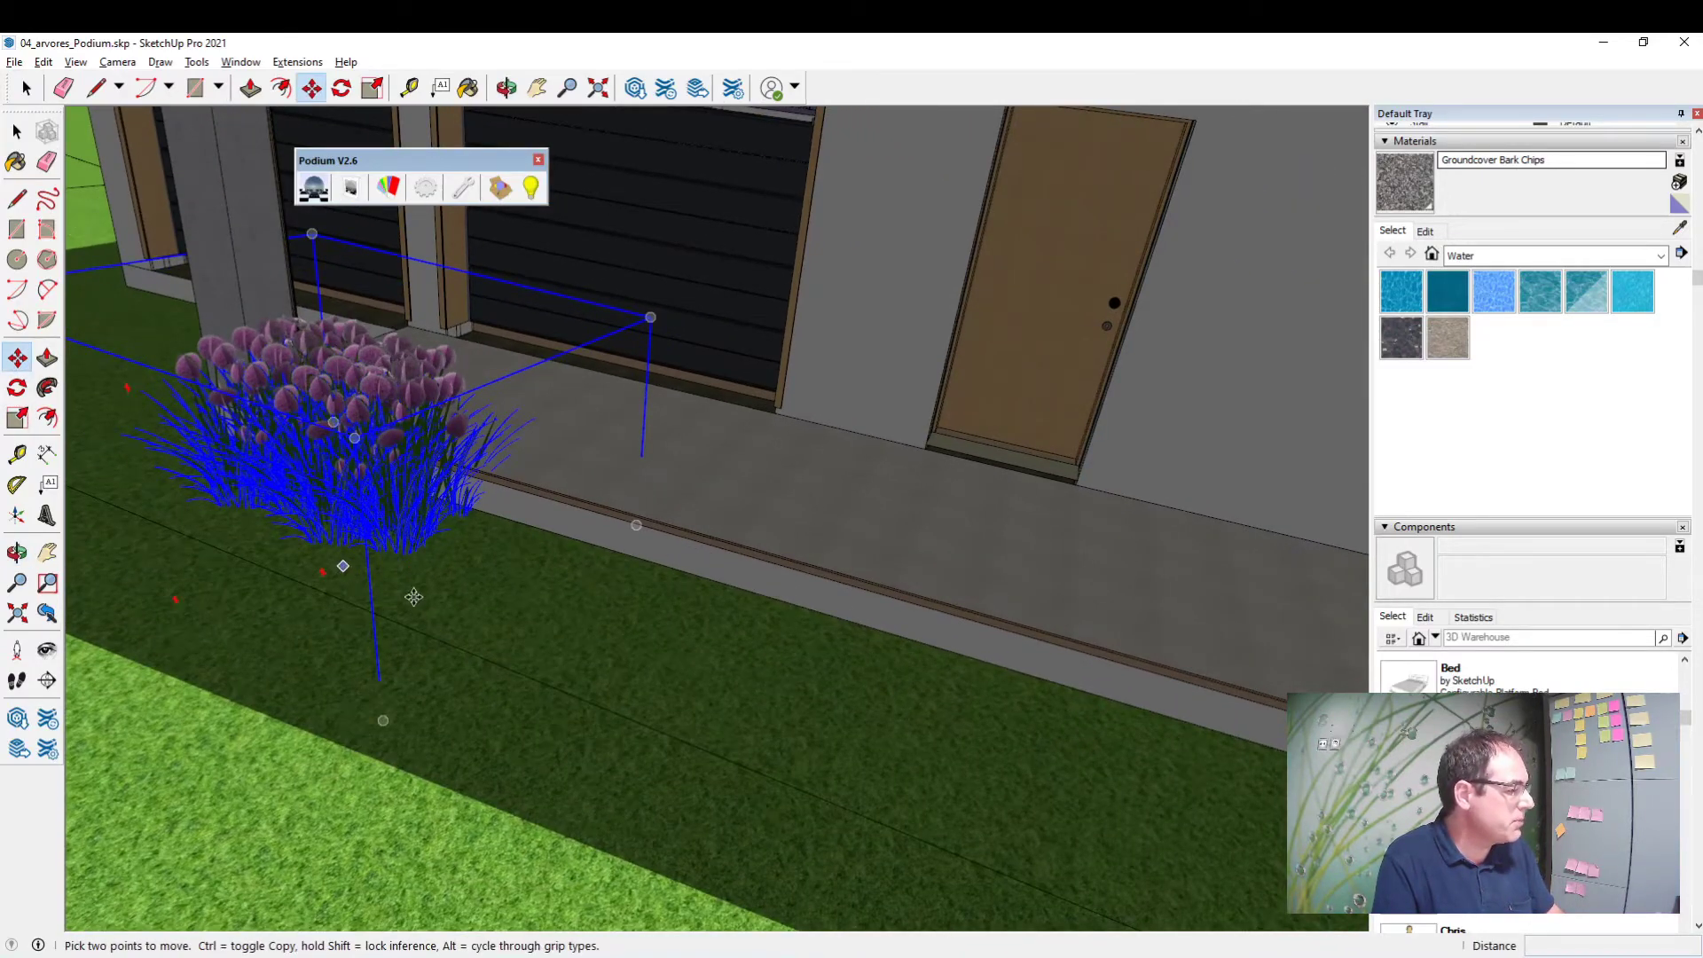
left_click(434, 604)
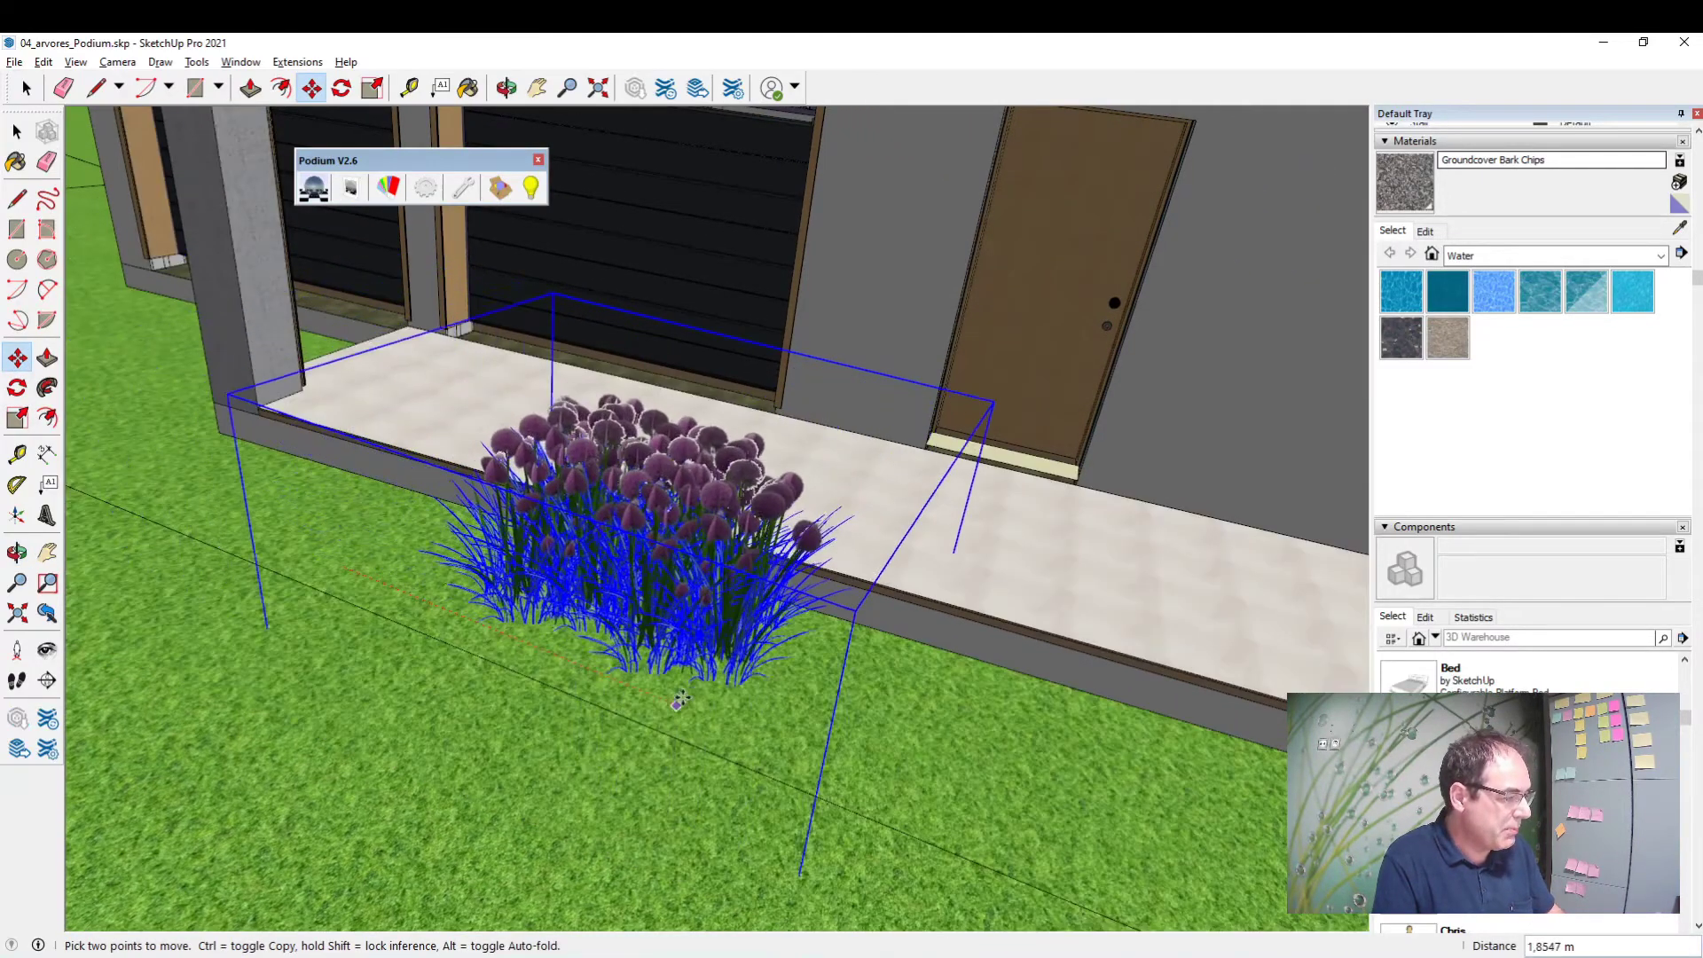
key("ctrl")
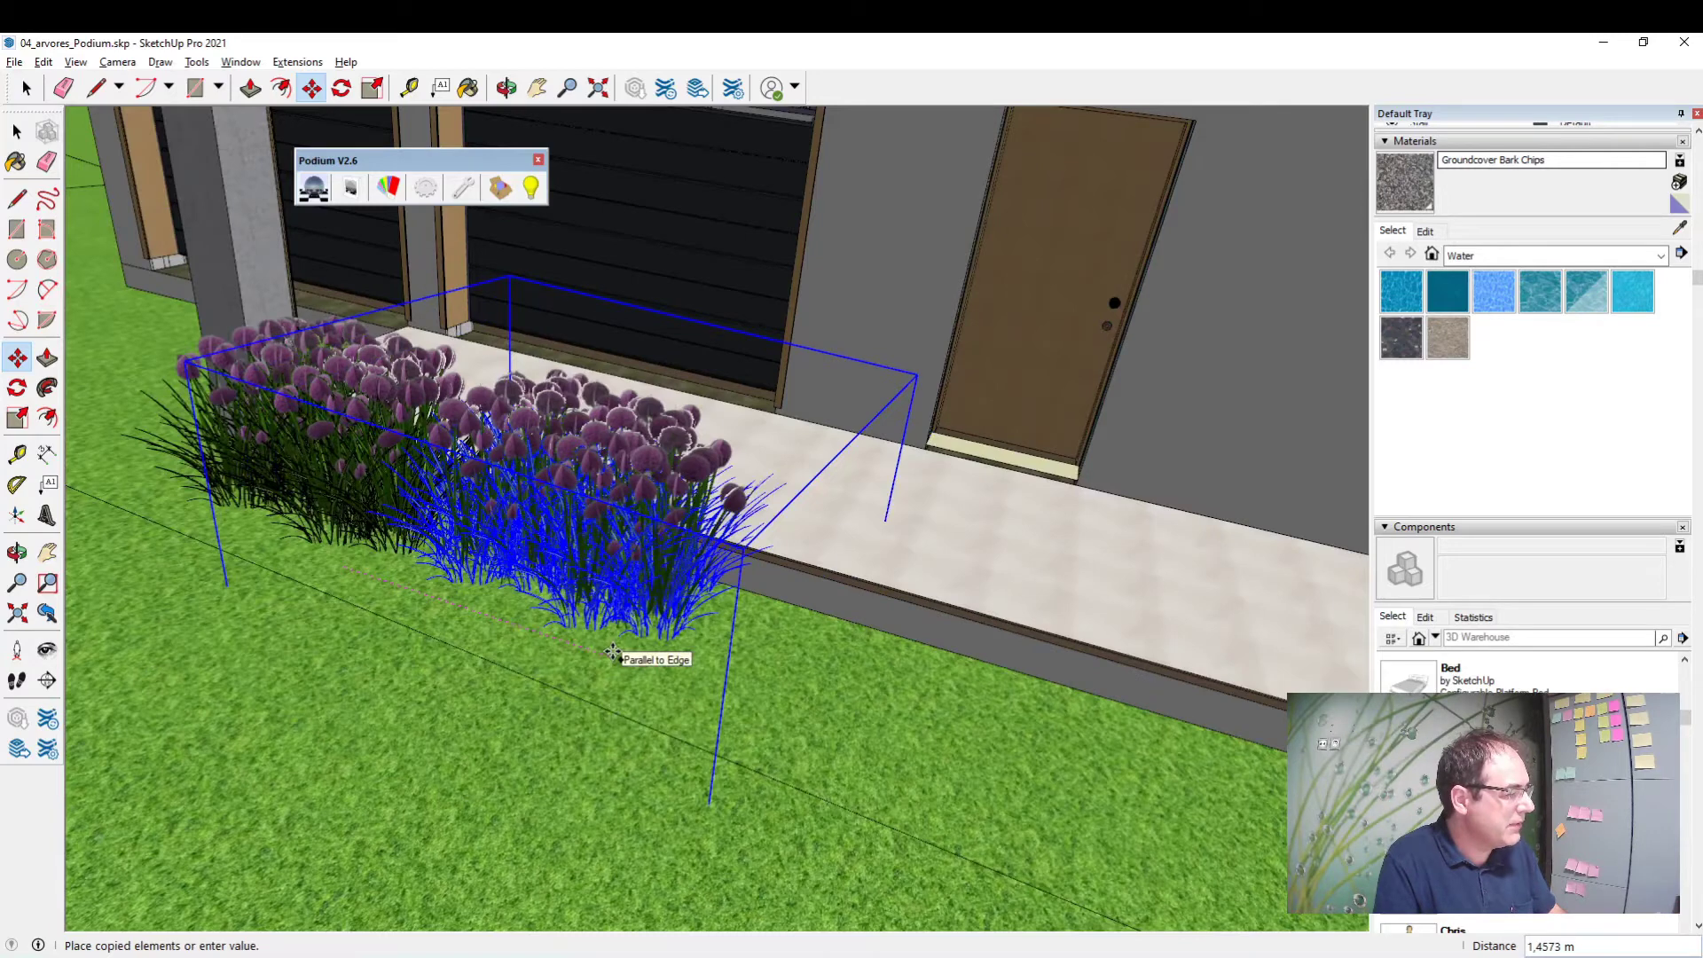
left_click(618, 657)
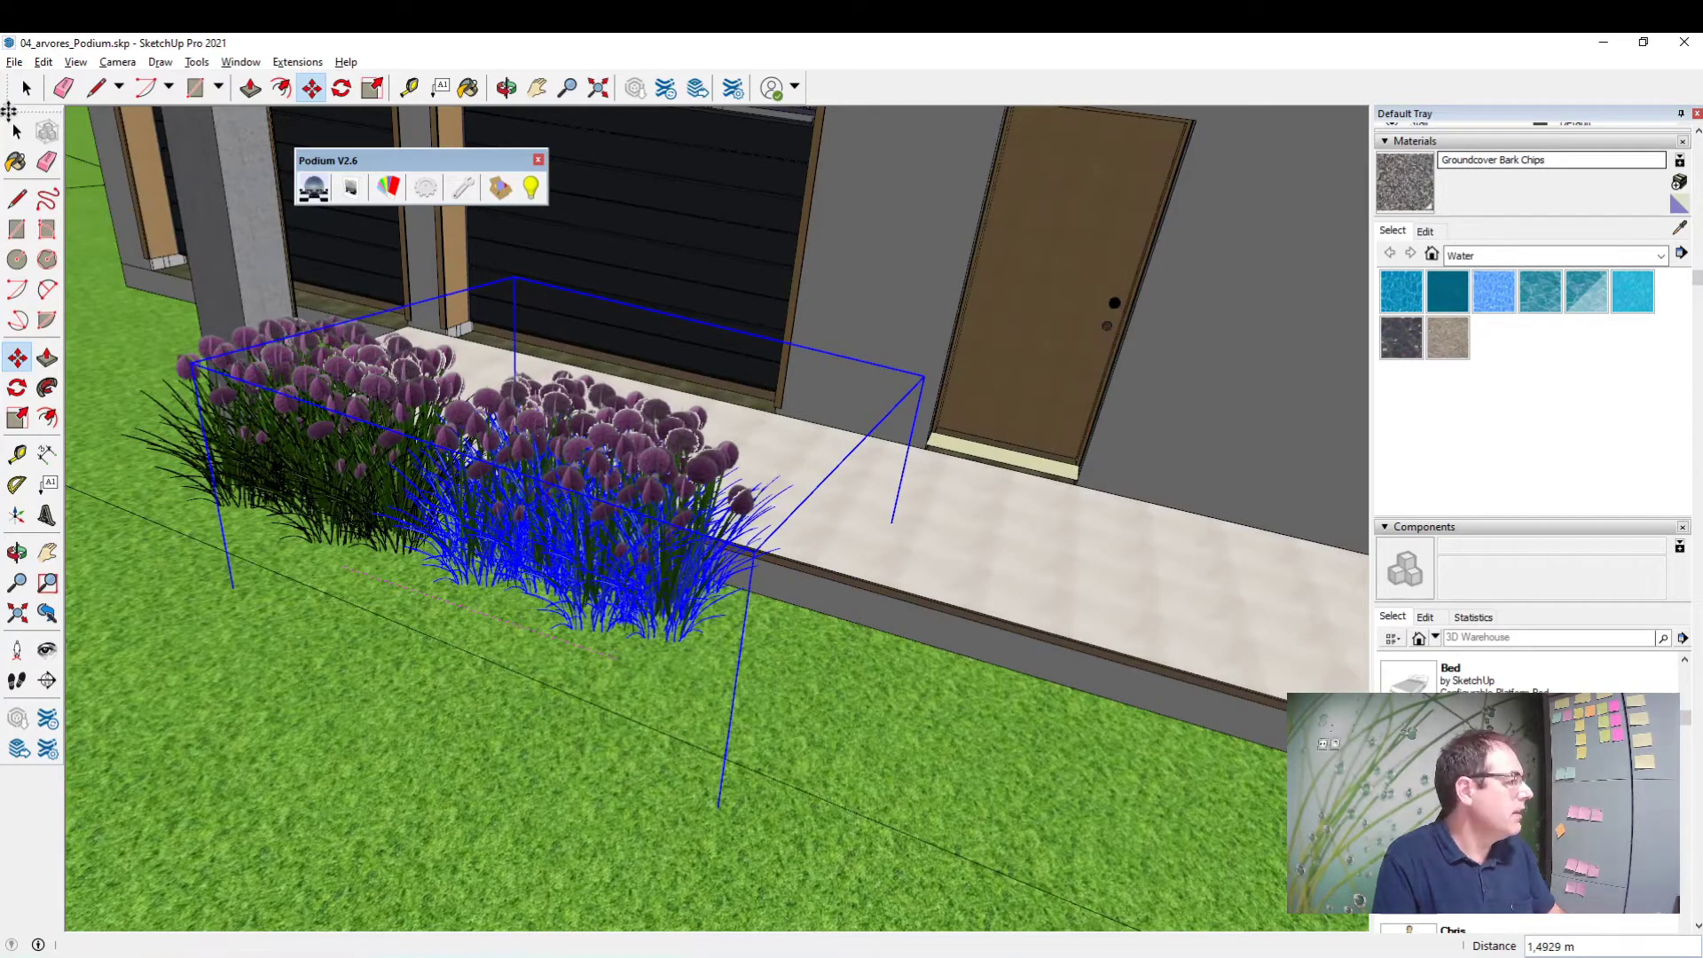
Step: Copy both flower clumps further right, then undo the misplaced copy
left_click(21, 89)
left_click(23, 89)
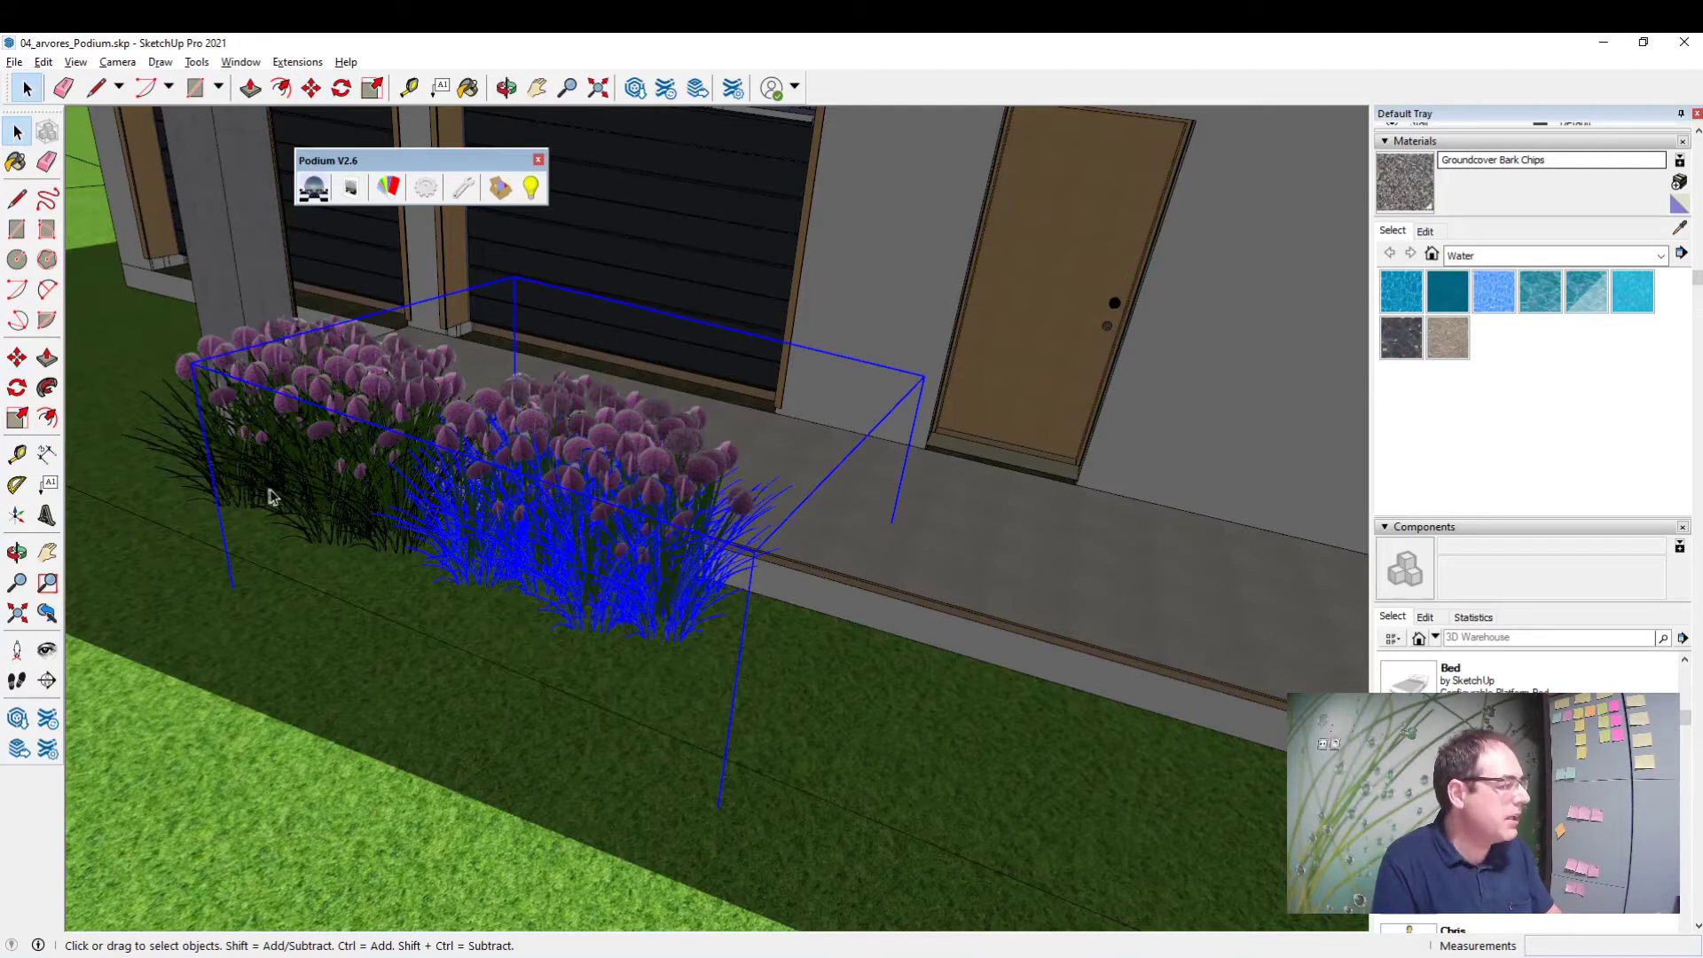
left_click(294, 487)
left_click(542, 569, "shift")
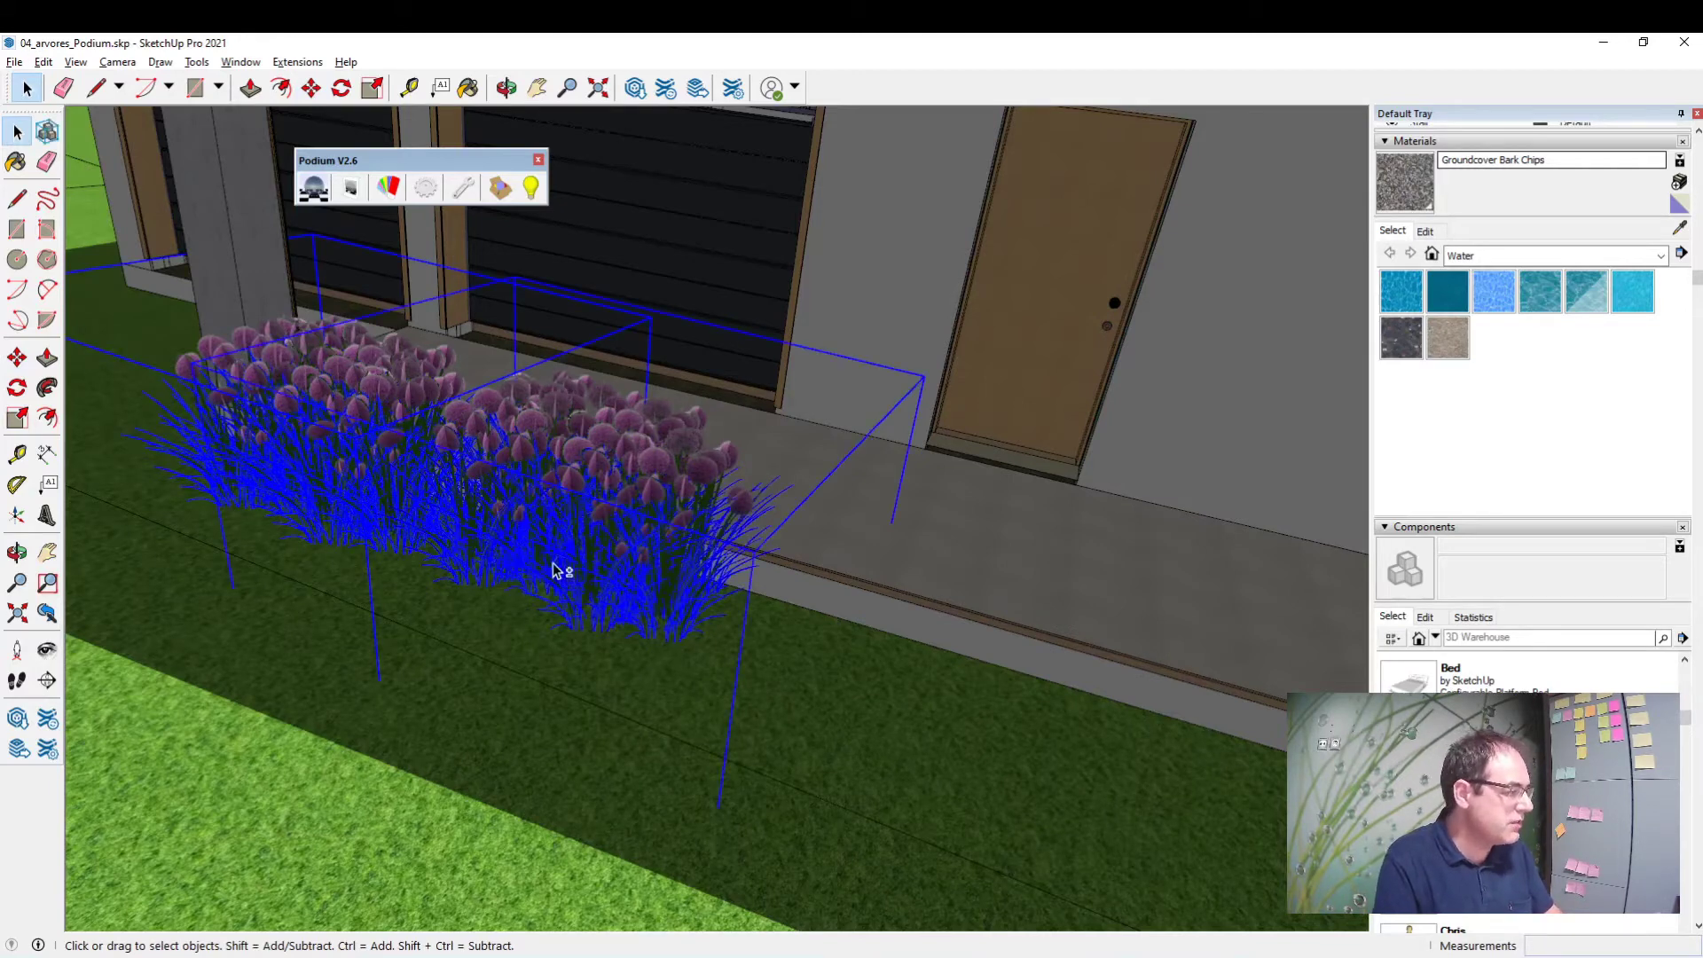
left_click(17, 358)
mouse_move(594, 660)
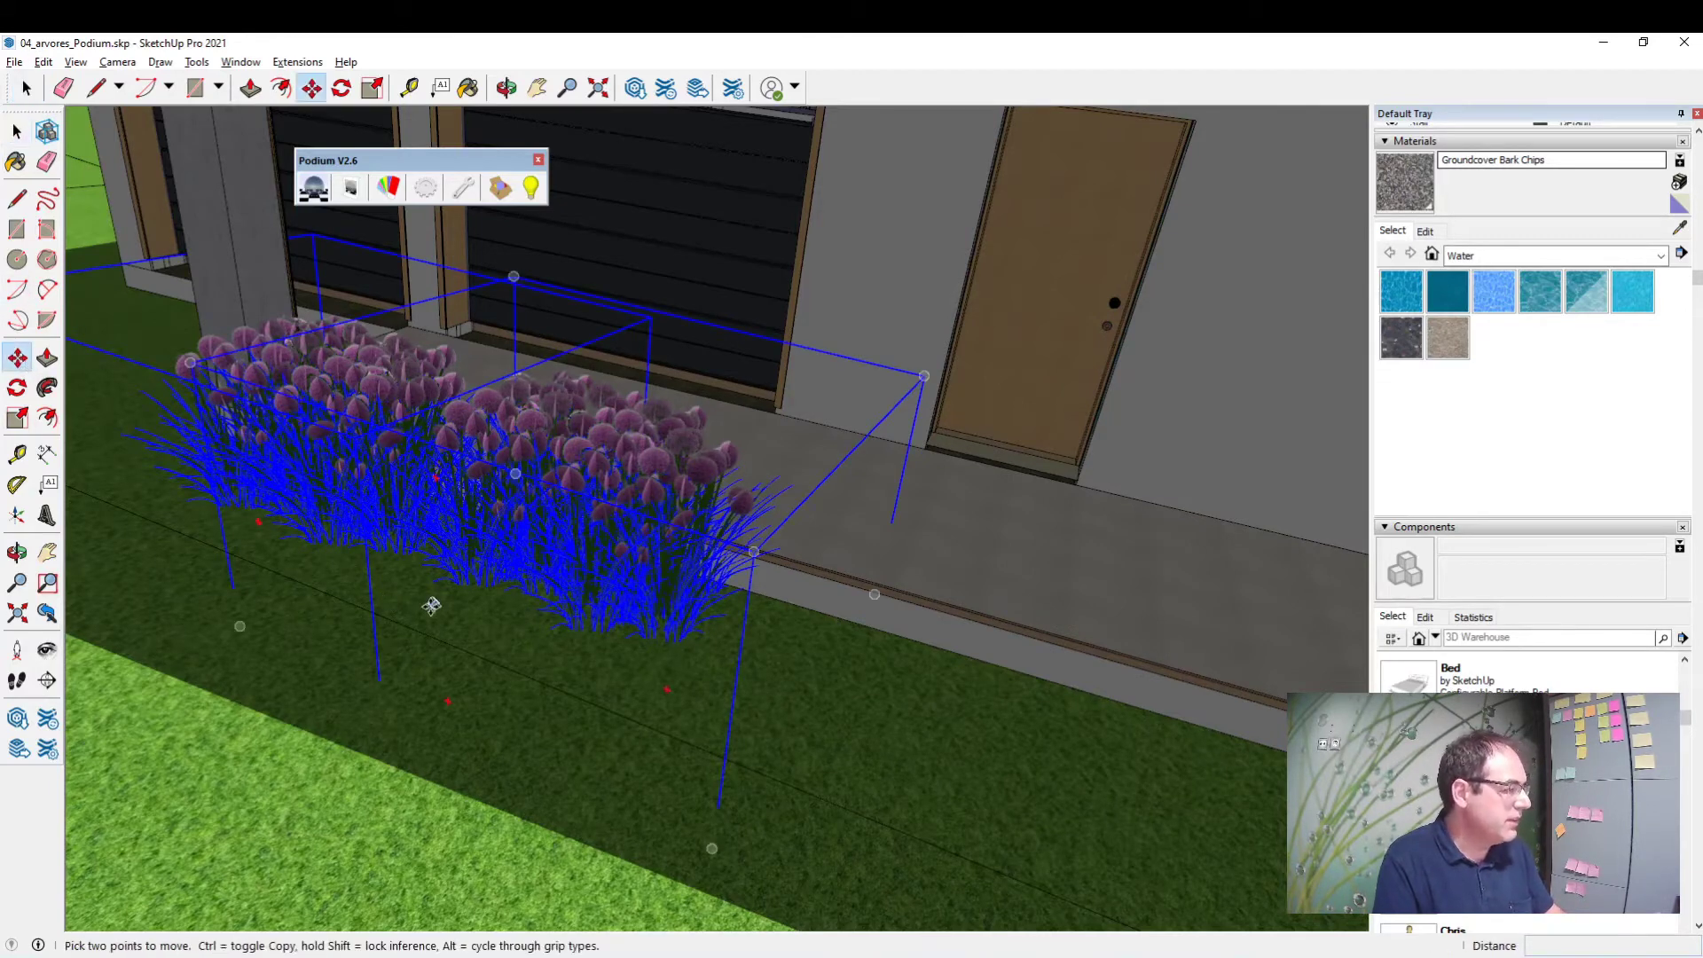
key("ctrl")
left_click(594, 661)
left_click(831, 676)
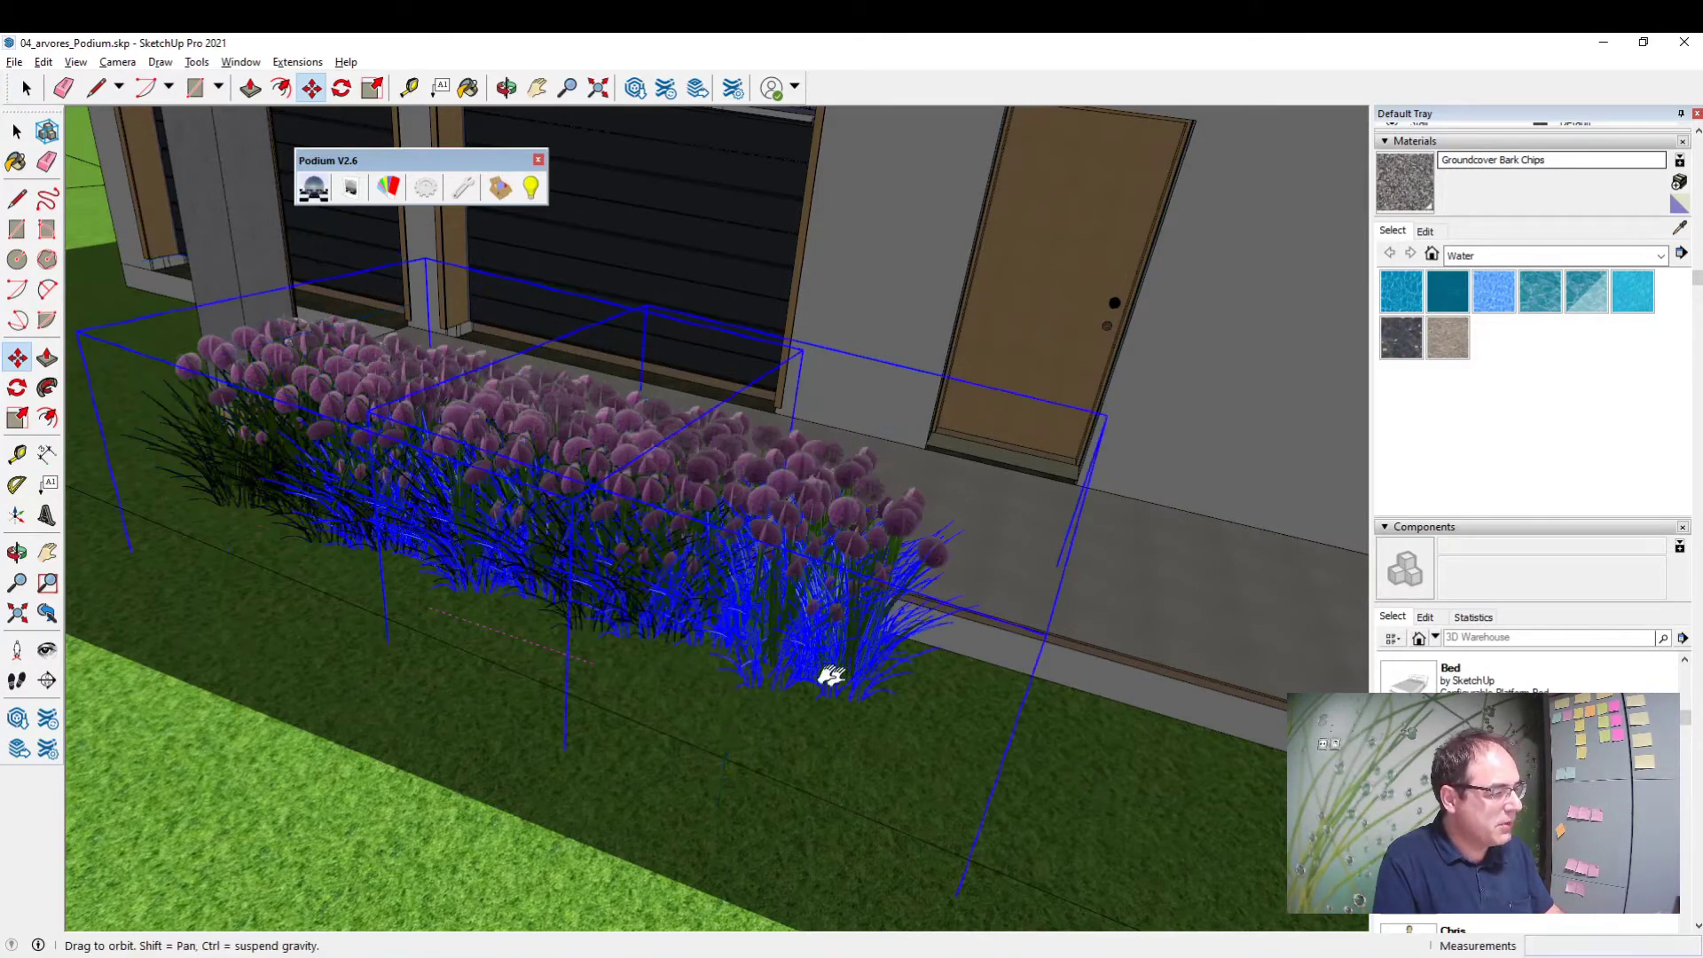
key("ctrl+z")
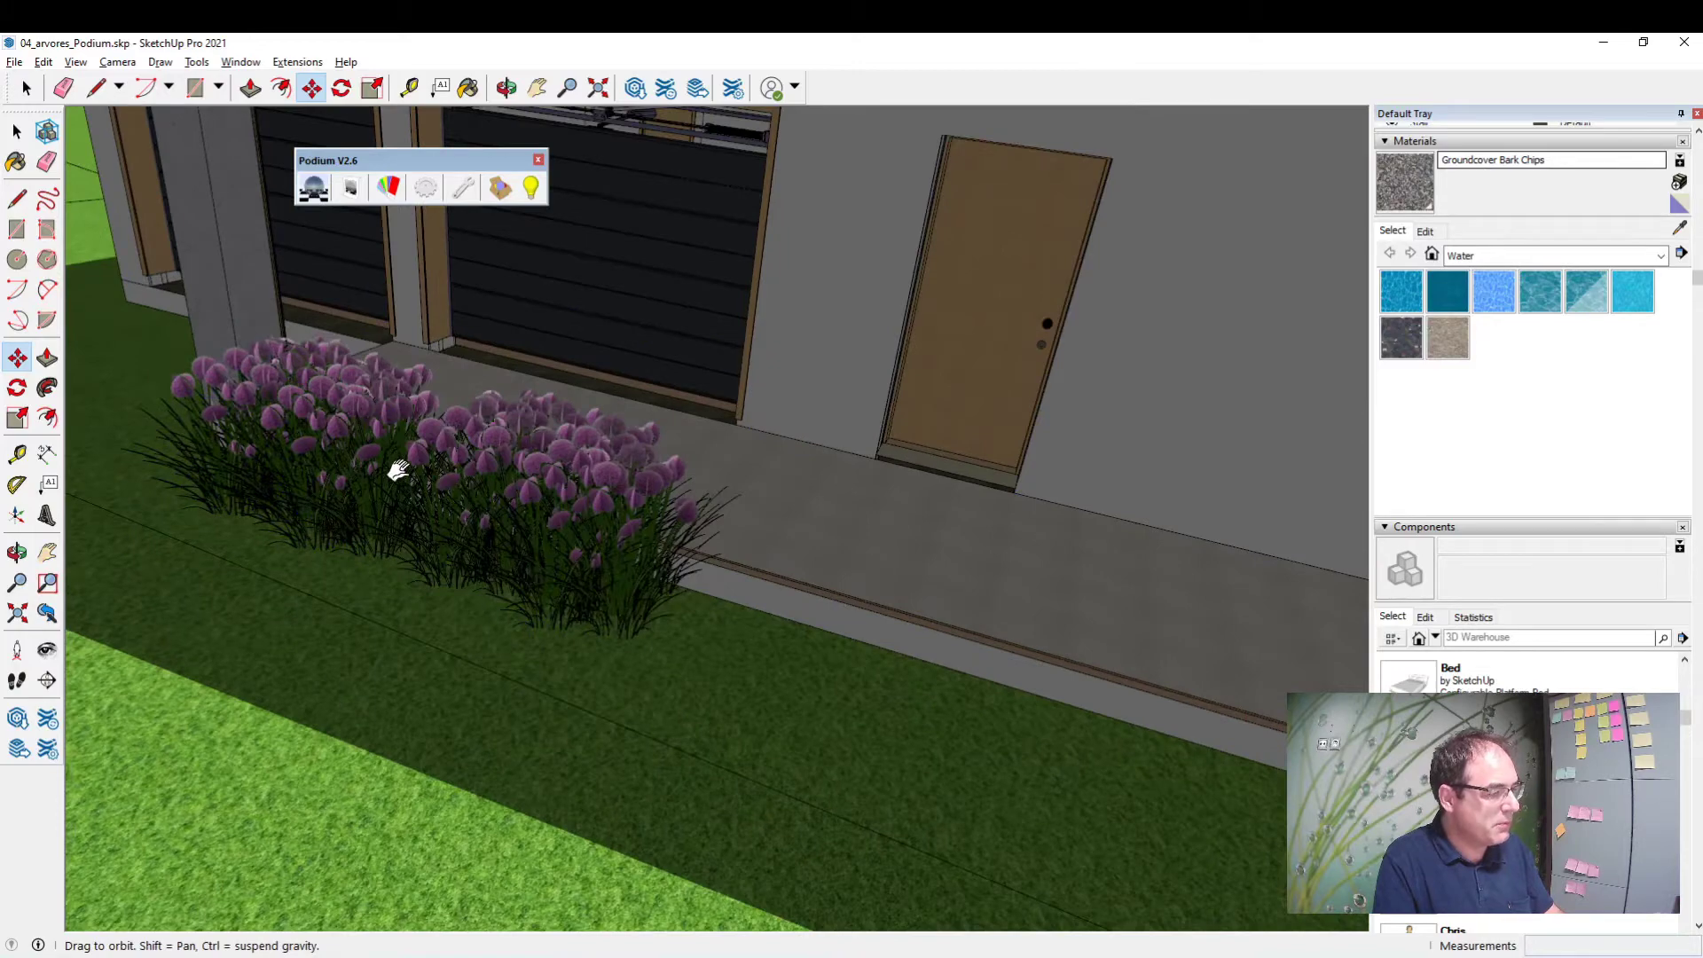
Step: Move the red barberry shrub out onto the lawn at the corner
middle_click_drag(311, 410, 631, 592)
middle_click_drag(703, 641, 826, 719)
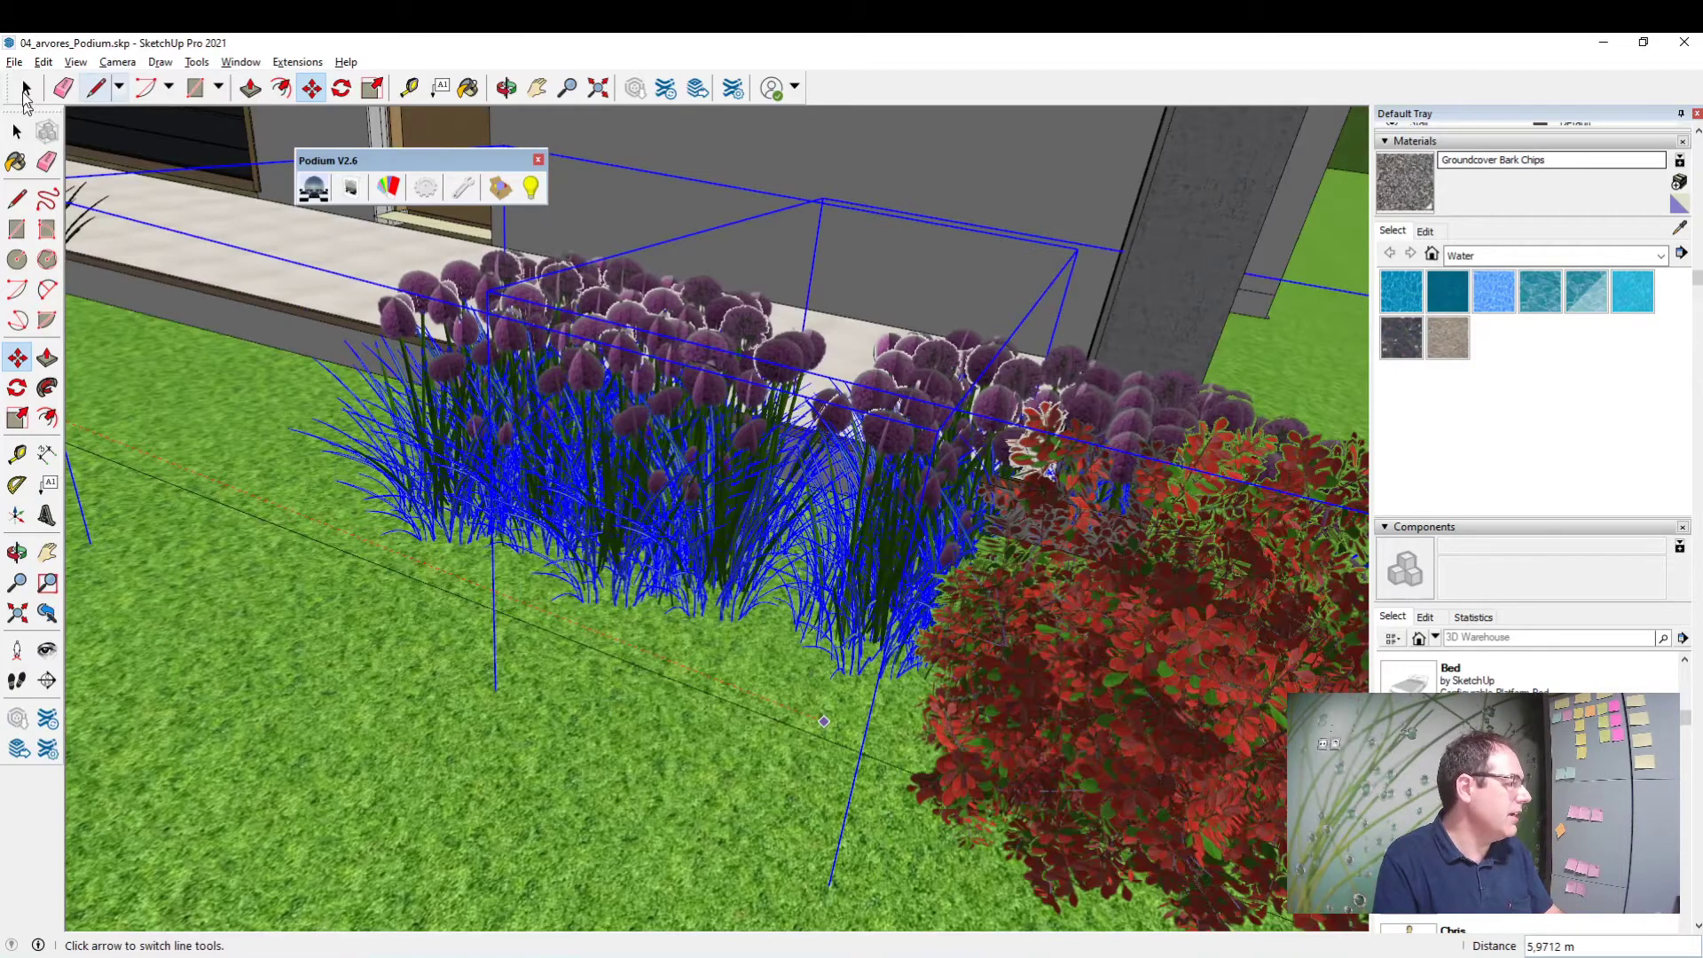
left_click(25, 88)
scroll(594, 674, "down", 3)
scroll(594, 675, "down", 3)
scroll(594, 674, "down", 3)
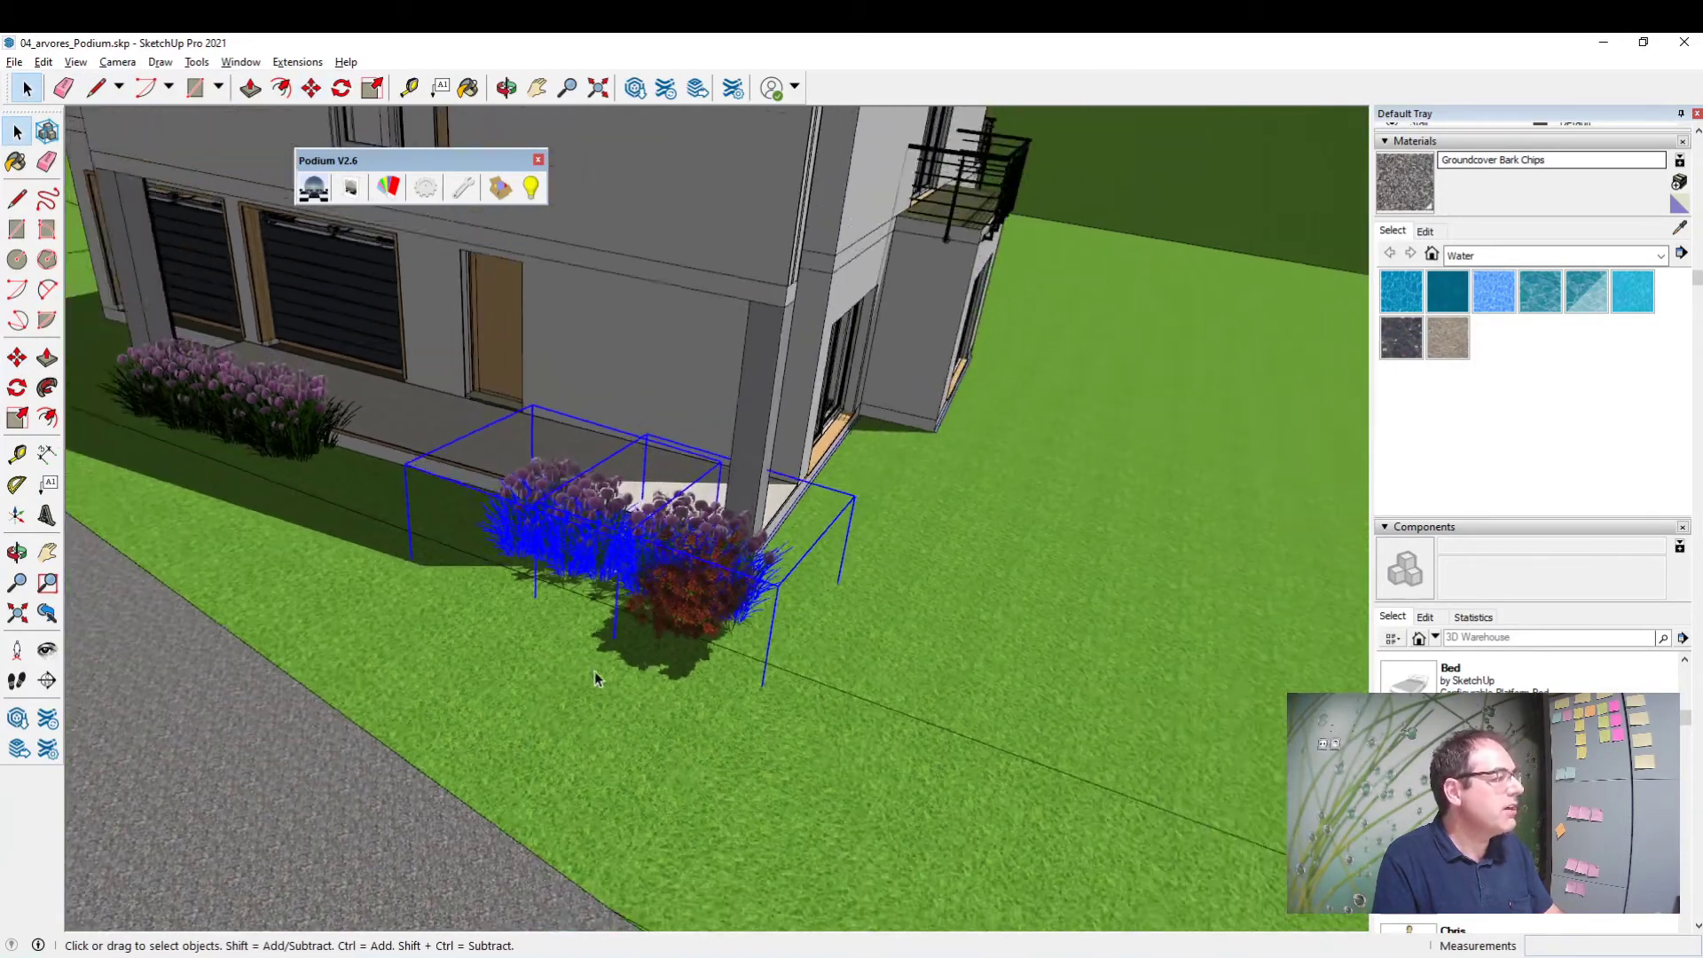
middle_click_drag(594, 671, 726, 640)
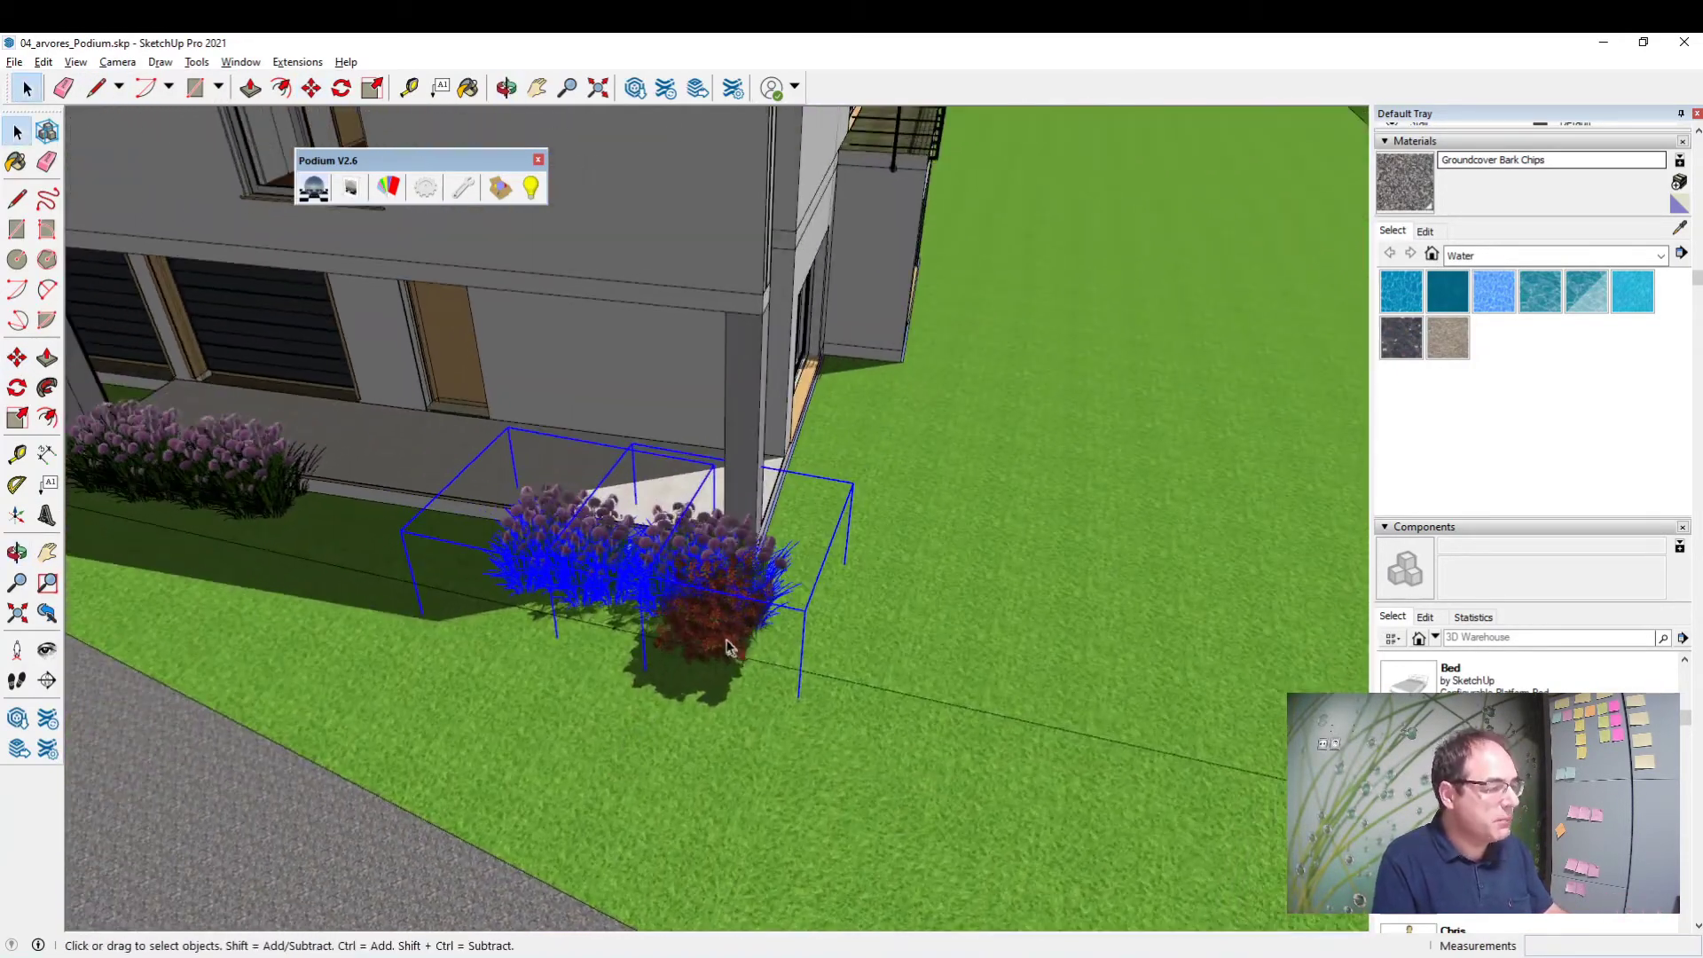
left_click(715, 647)
left_click(17, 357)
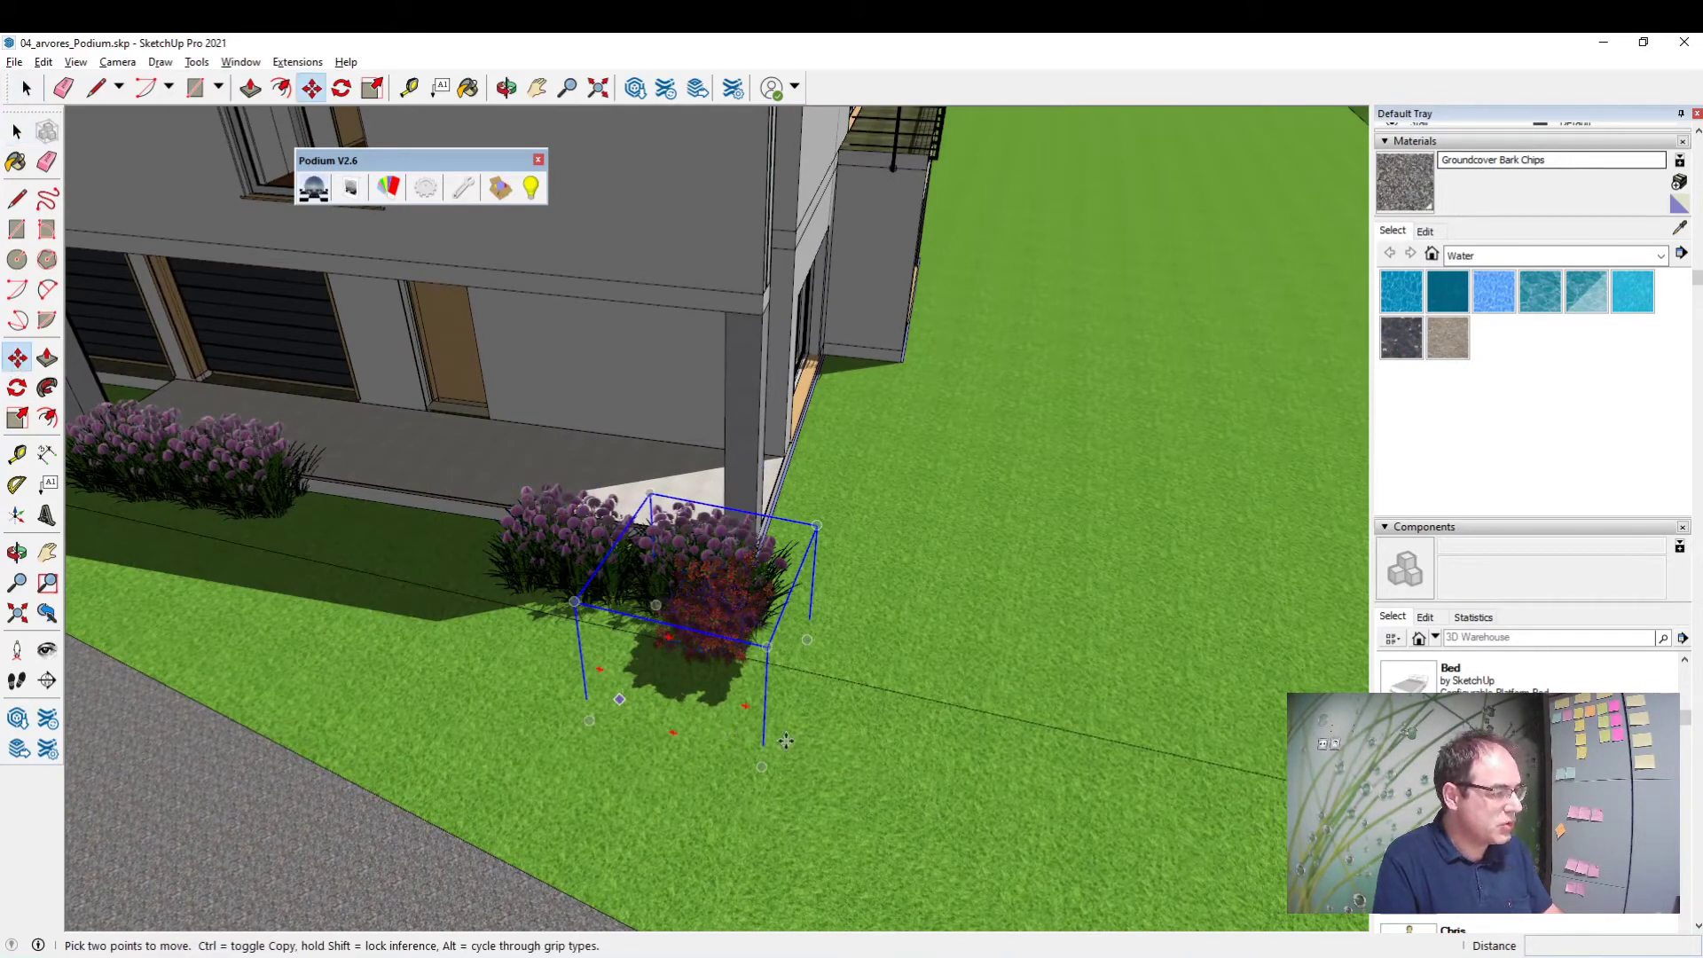
left_click(620, 700)
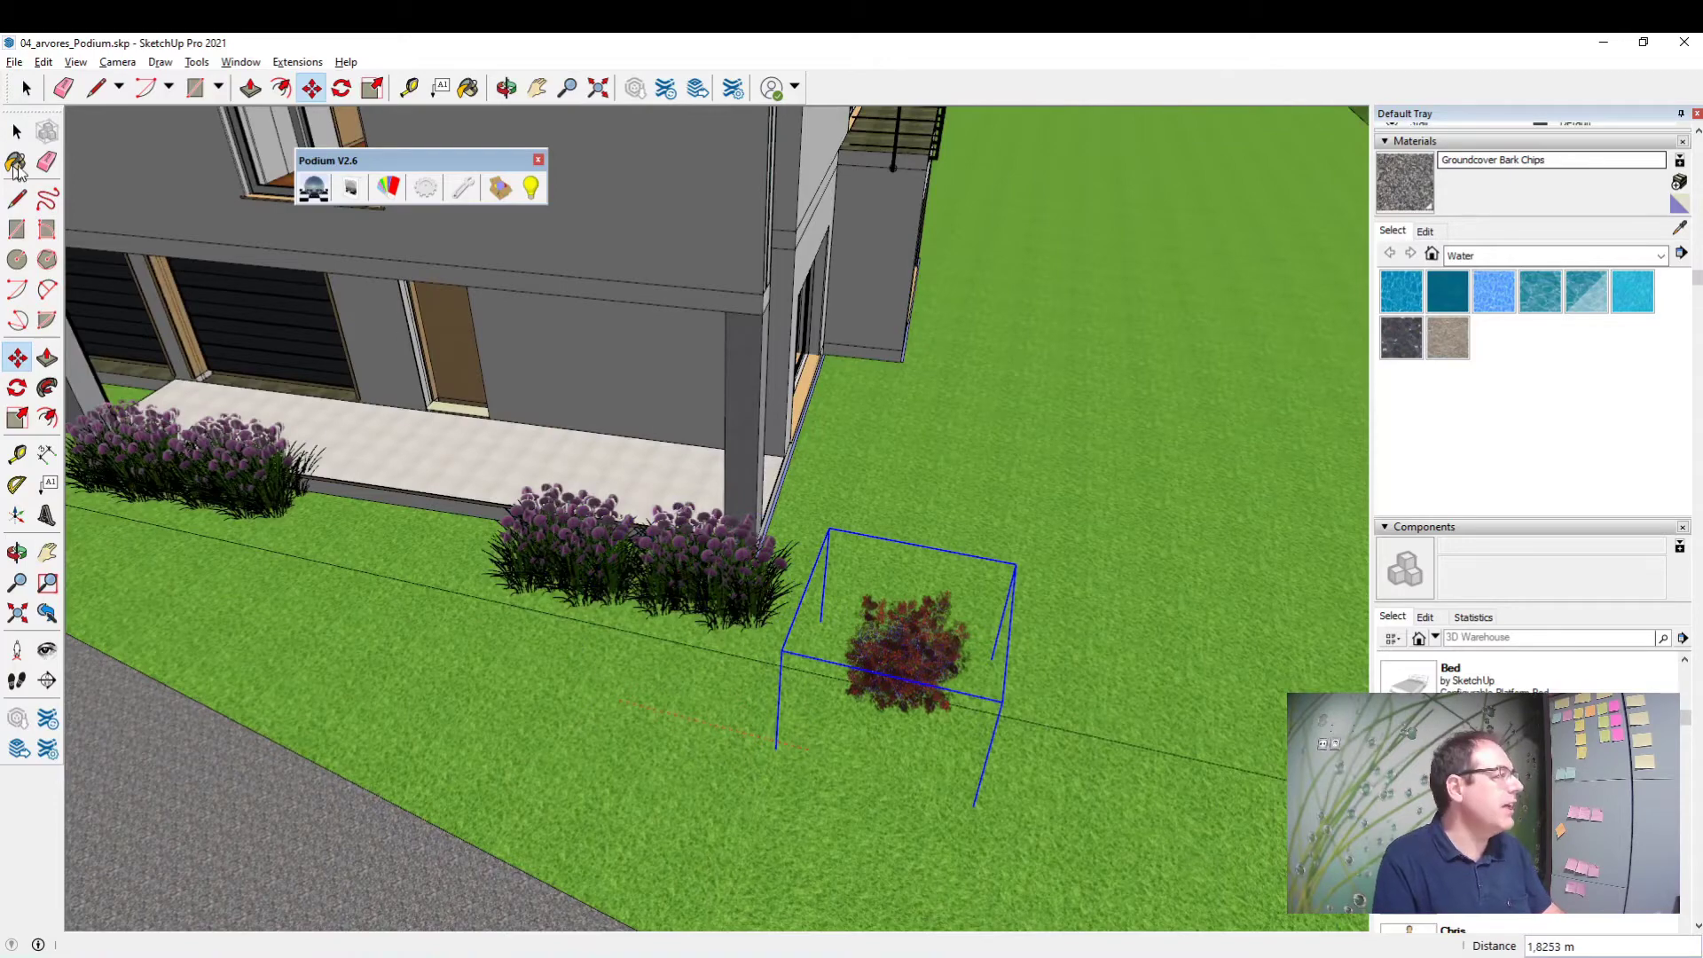
mouse_move(1036, 792)
middle_mouse_down()
mouse_move(579, 607)
mouse_move(1419, 513)
middle_mouse_up()
Step: Pan toward the door, then fit the whole terrain in view with Zoom Extents
key("space")
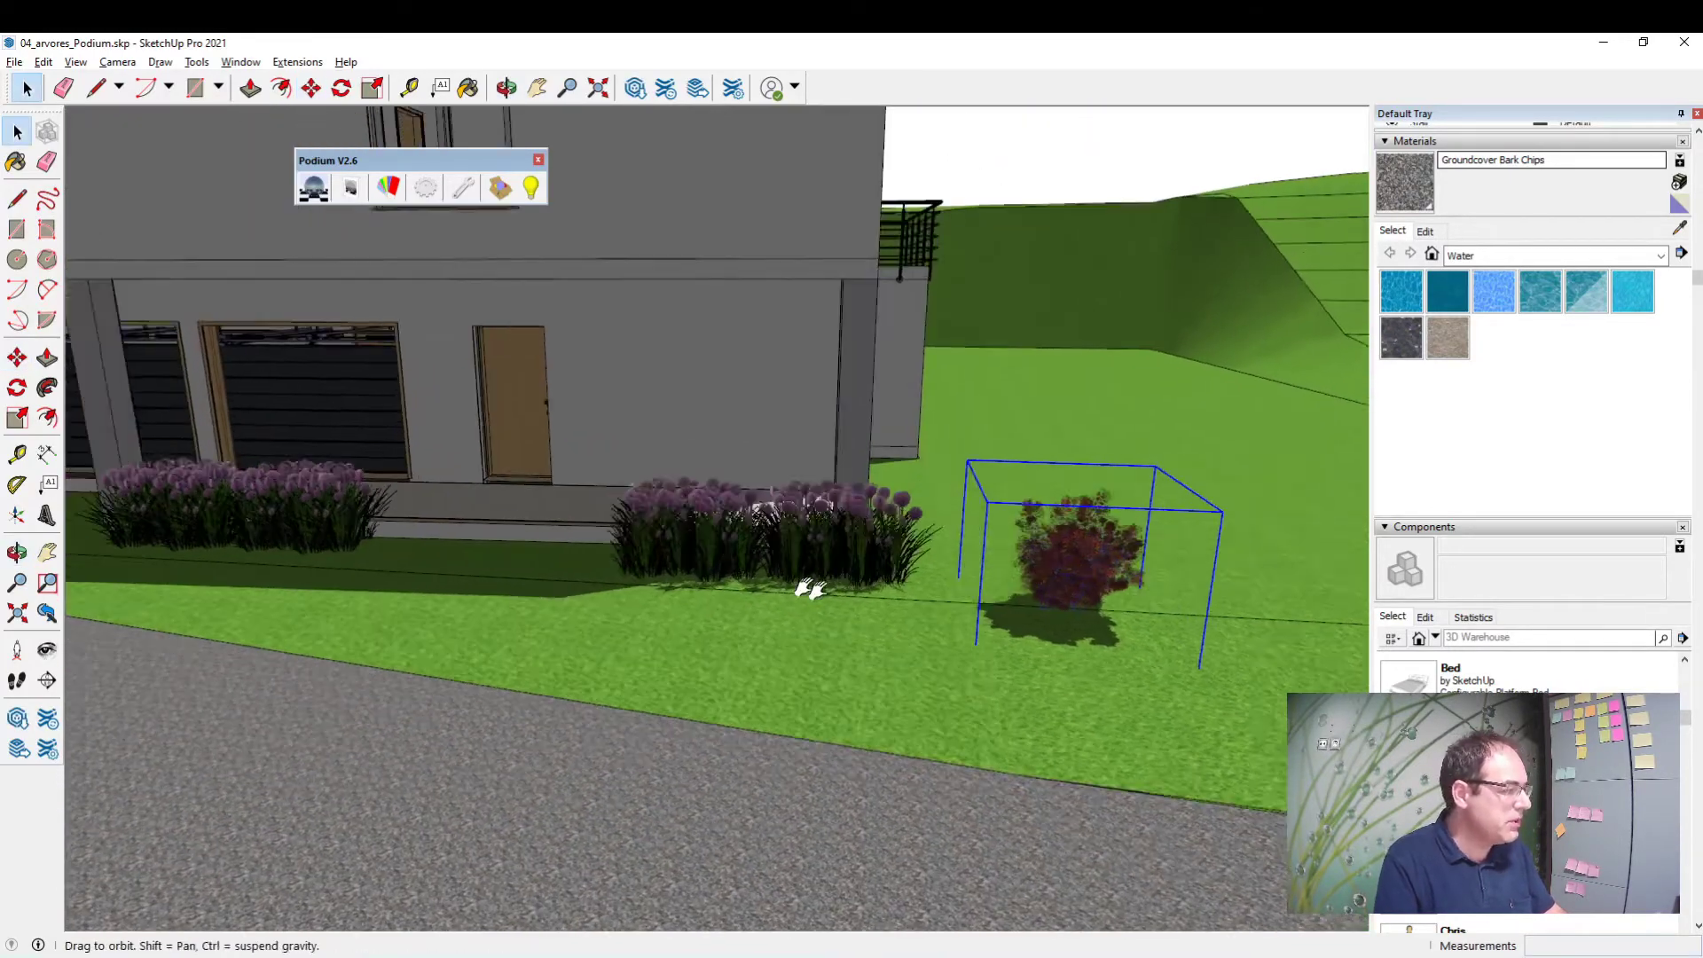
scroll(749, 532, "up", 3)
scroll(689, 531, "up", 3)
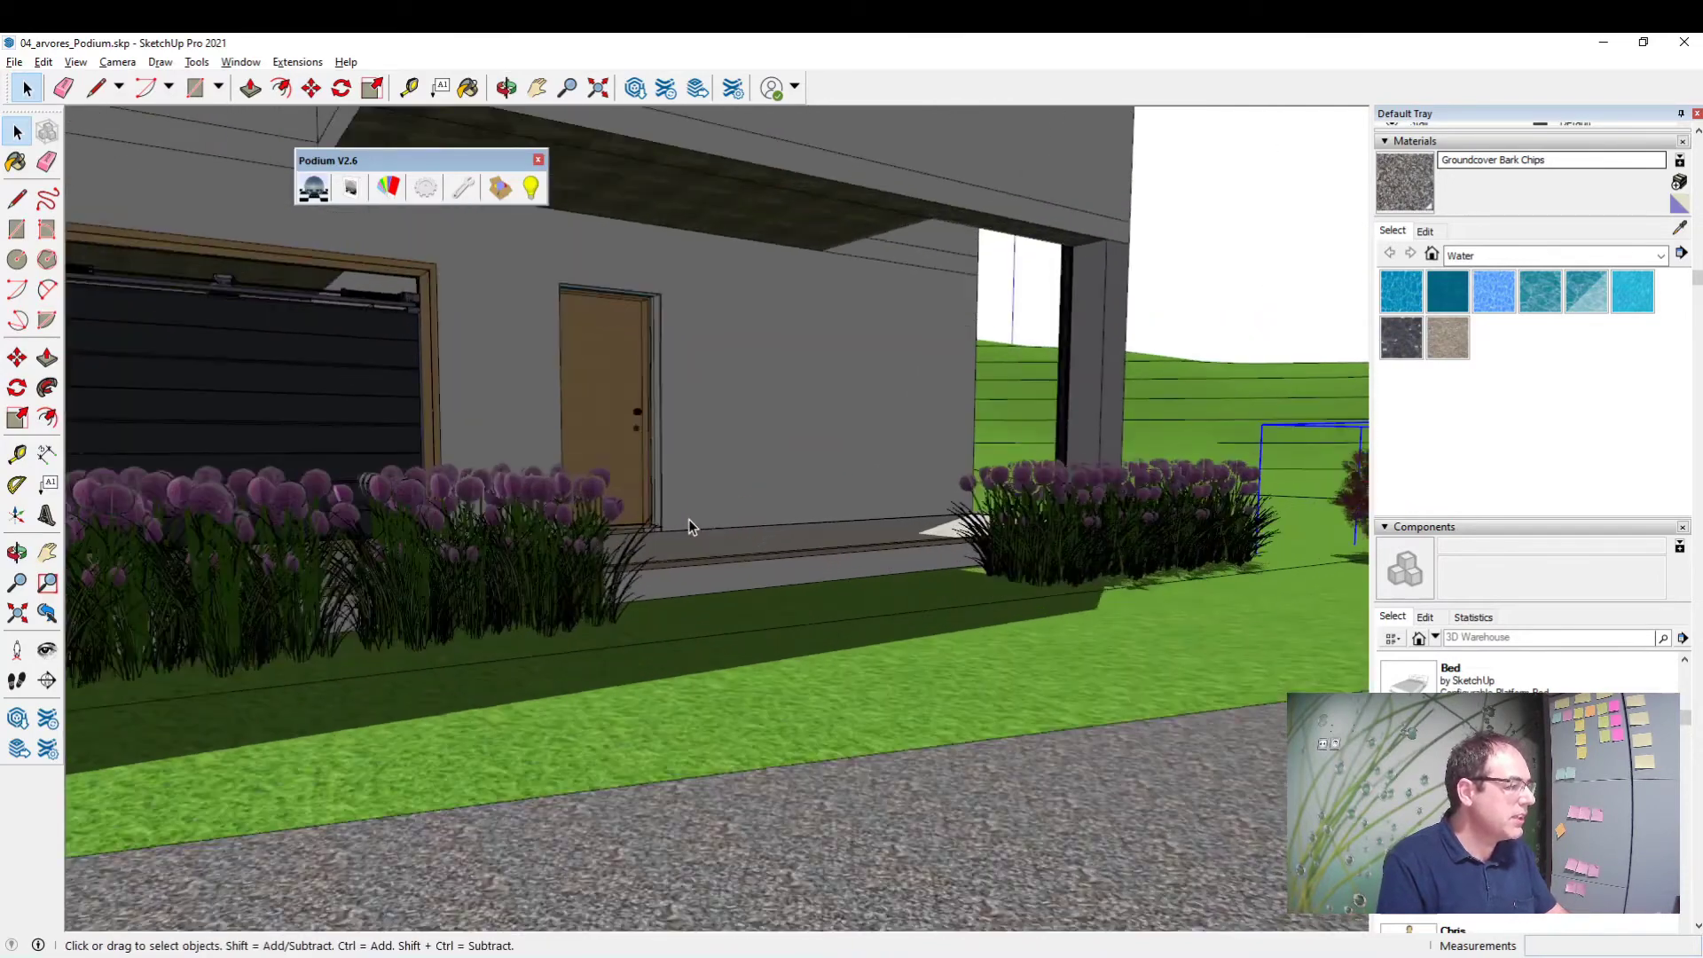
mouse_move(689, 531)
middle_mouse_down("shift")
mouse_move(634, 627)
mouse_move(696, 543)
mouse_move(609, 571)
middle_mouse_up("shift")
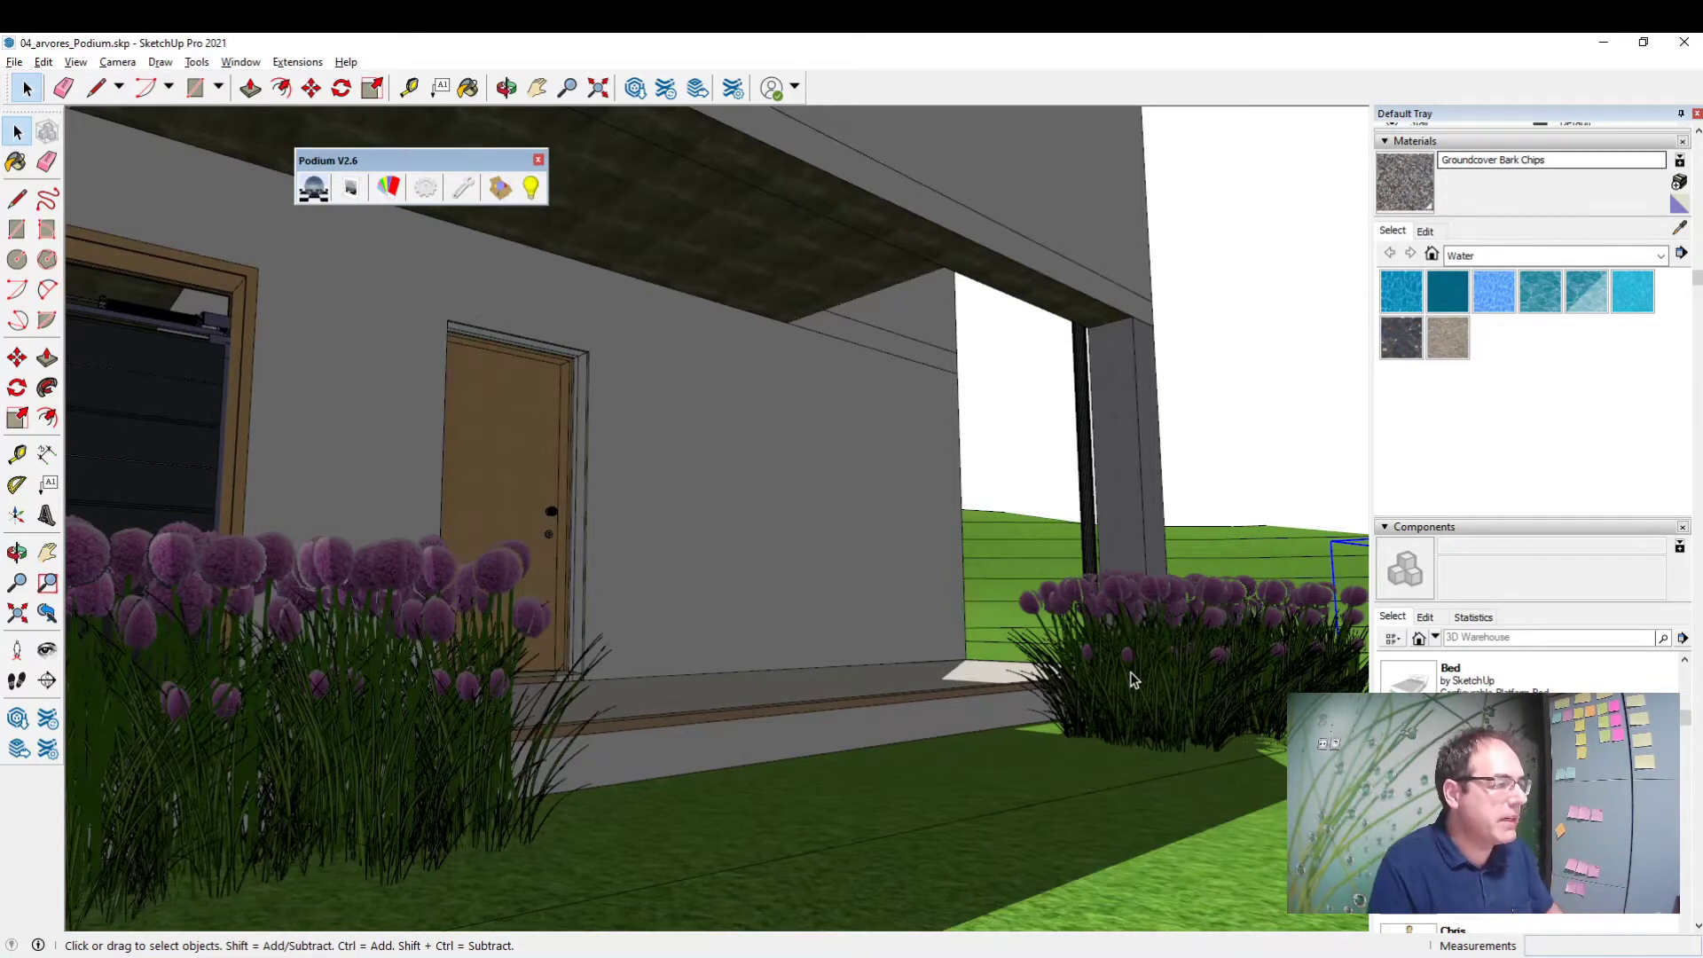
scroll(1063, 484, "up", 5)
middle_click_drag(1081, 526, 950, 669)
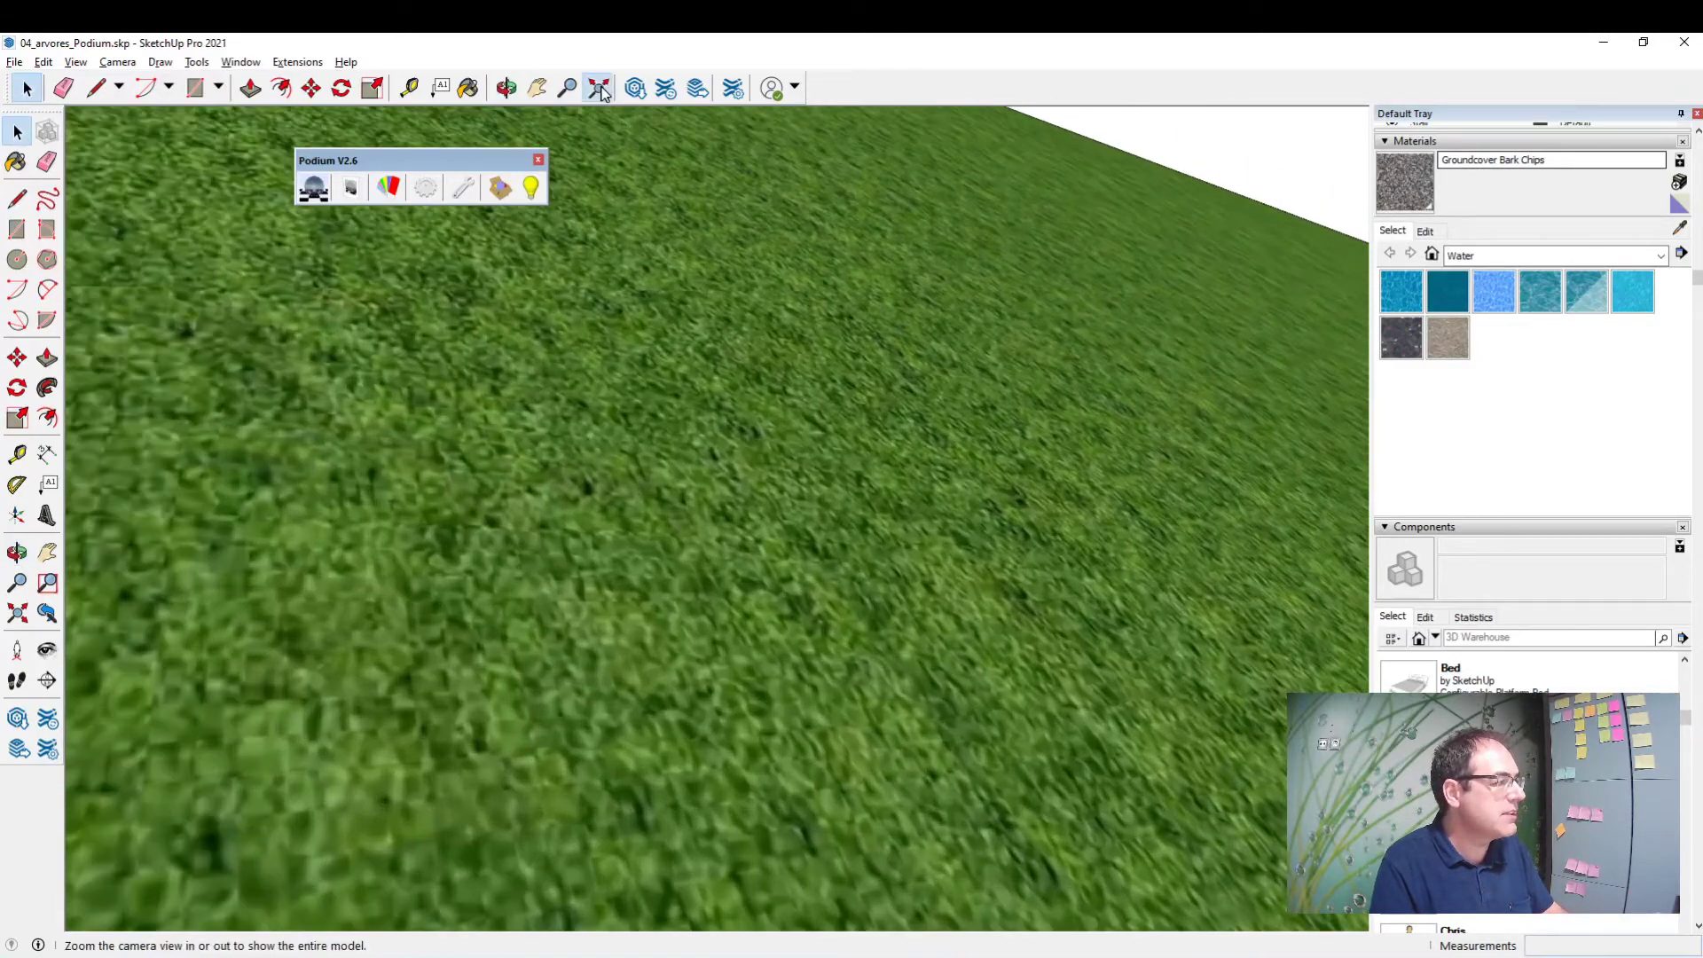
left_click(601, 88)
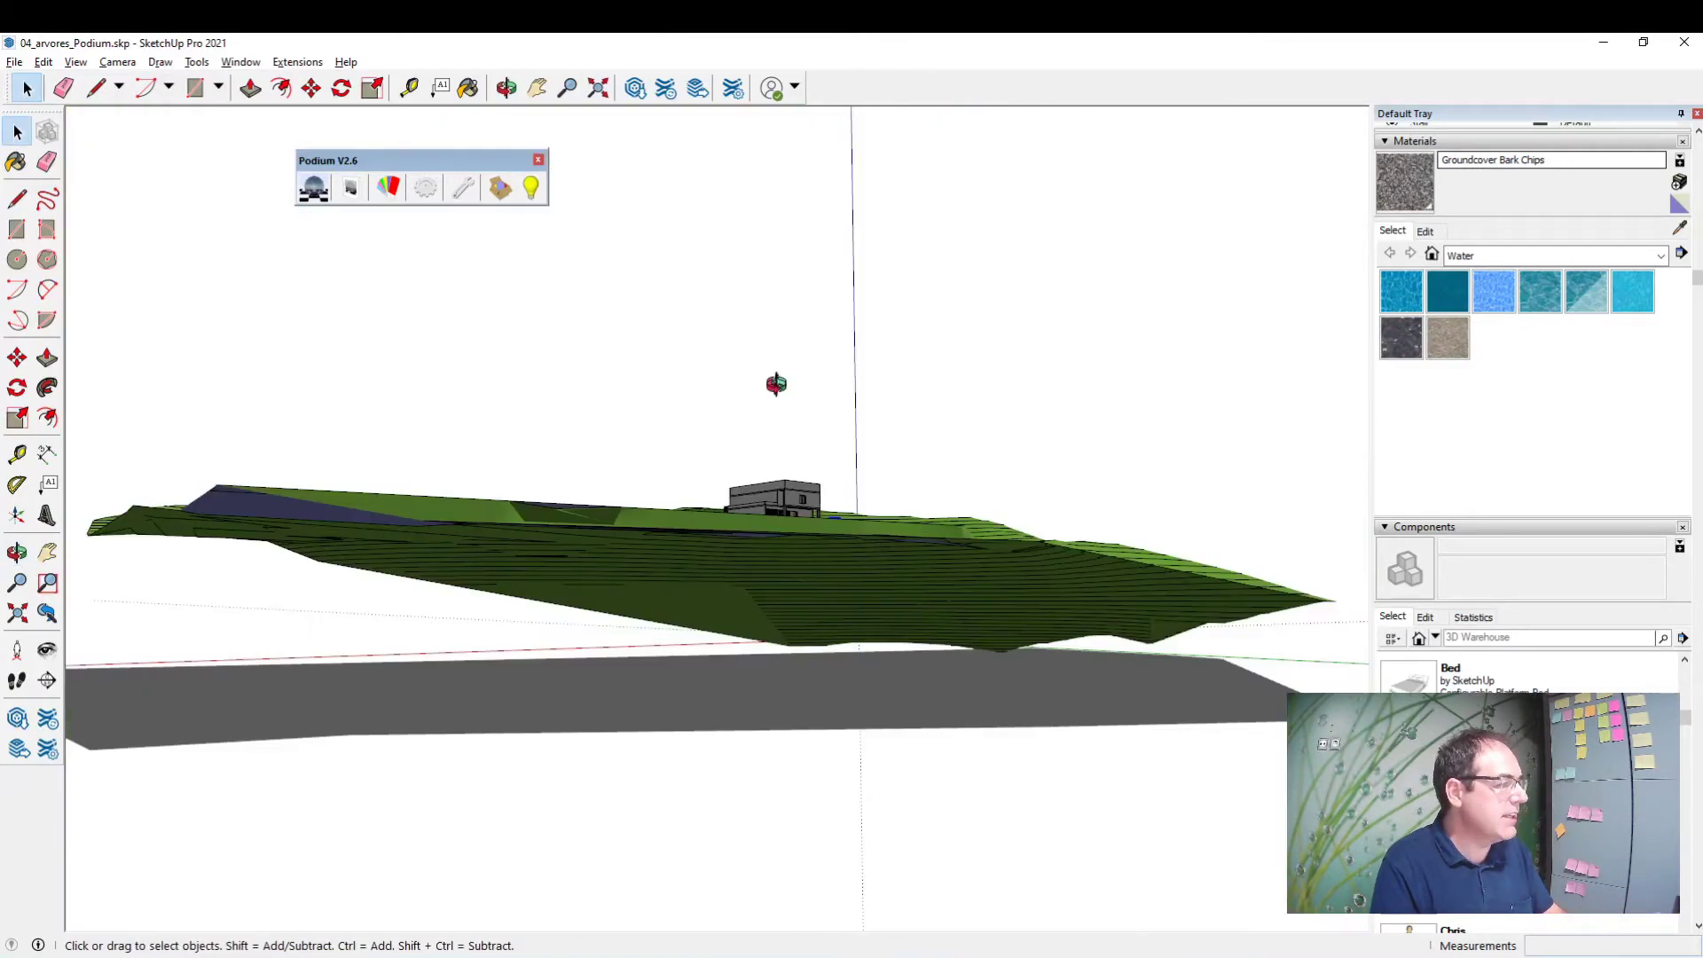
Step: Orbit and zoom in on the rear facade with its balcony and glass doors
scroll(751, 559, "up", 3)
scroll(850, 523, "up", 3)
scroll(850, 529, "up", 3)
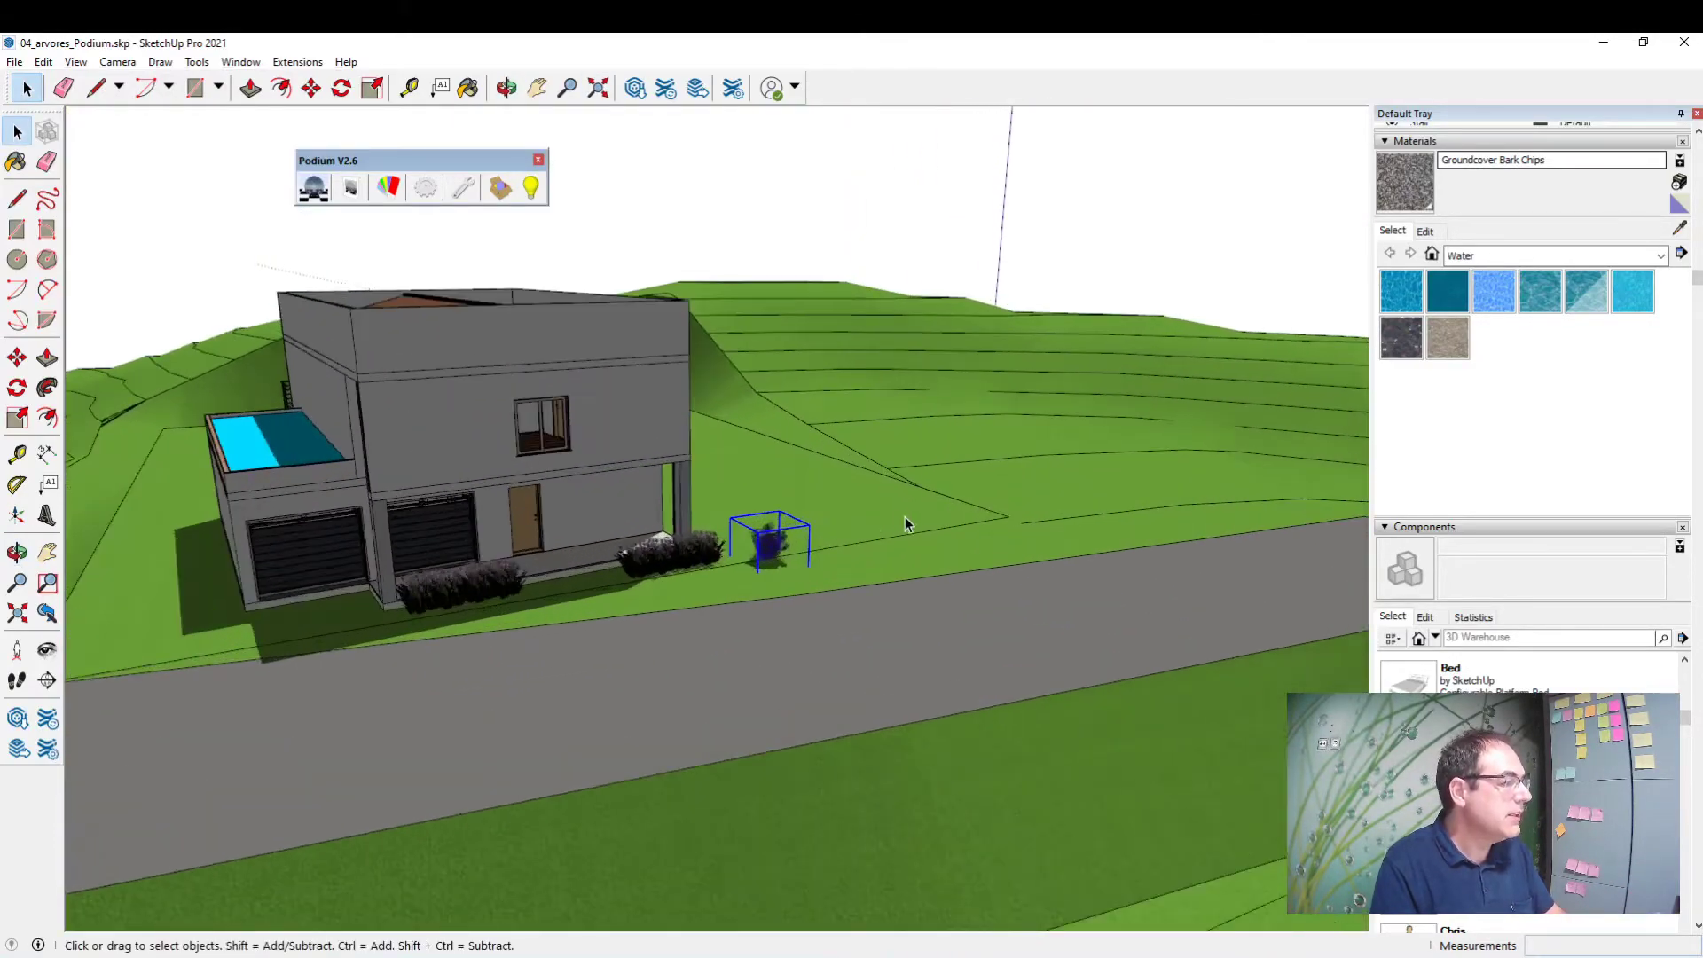
middle_click_drag(905, 516, 810, 510)
scroll(632, 561, "up", 3)
middle_click_drag(631, 561, 658, 408)
scroll(652, 444, "up", 3)
scroll(657, 399, "up", 3)
scroll(658, 406, "up", 2)
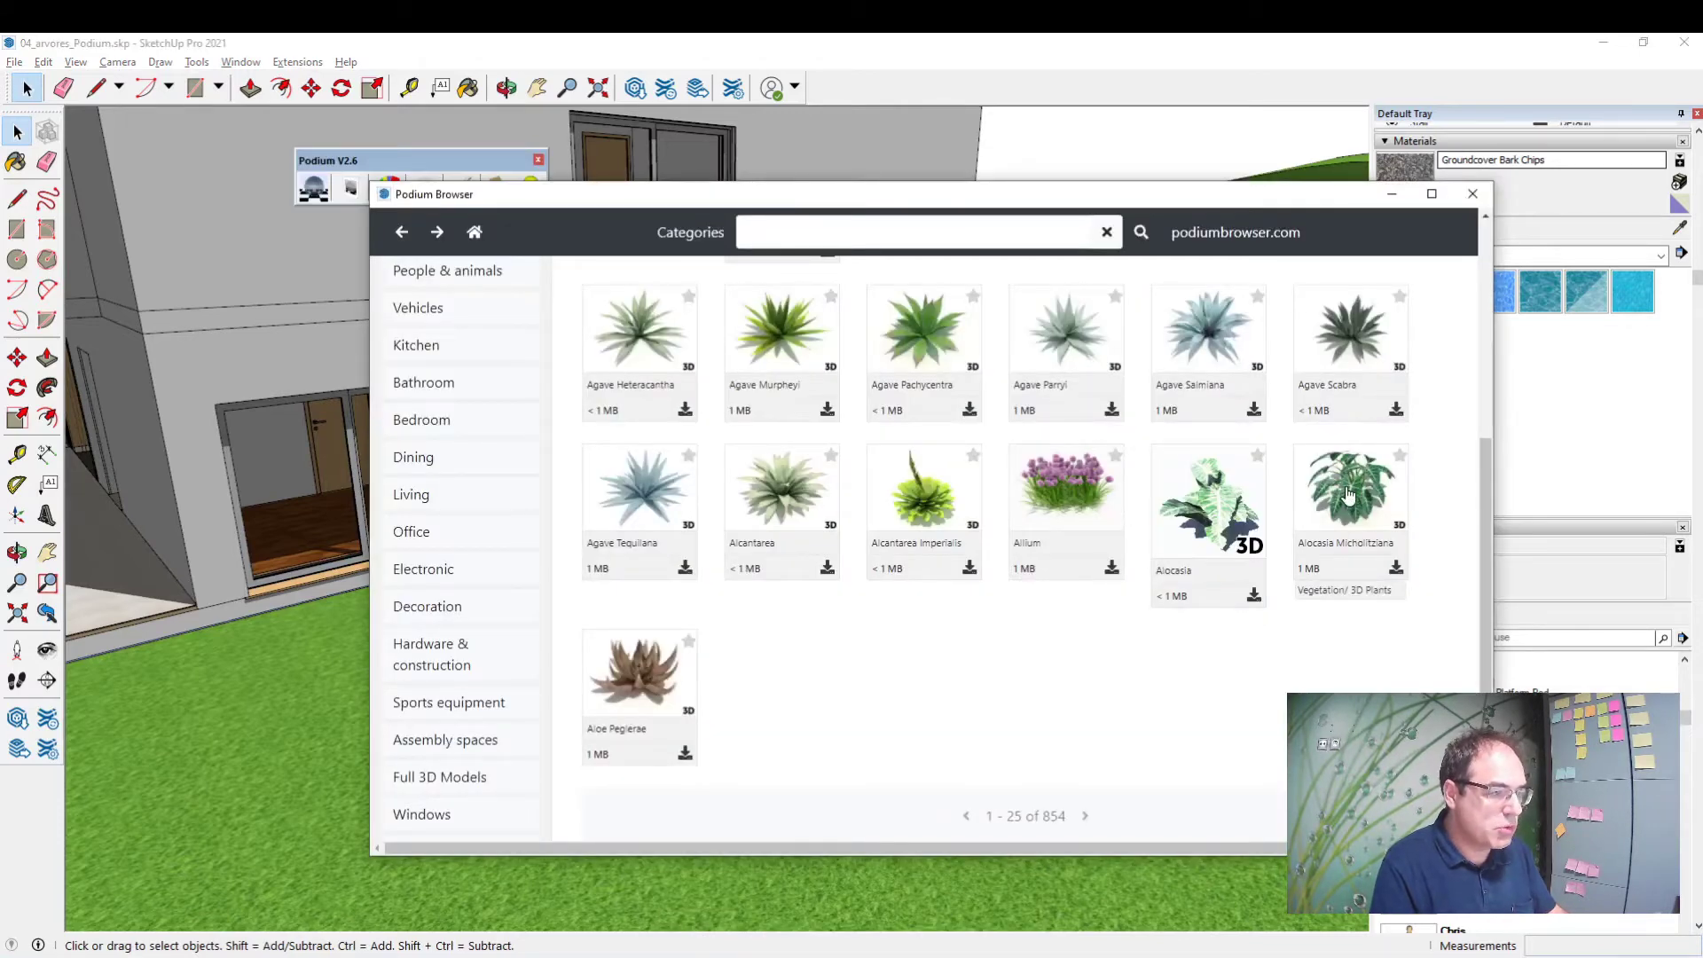
Step: Load Achnatherum Calamagrostis Silver Spike Grass from 3D Plants for placing on the lawn
scroll(1208, 550, "up", 4)
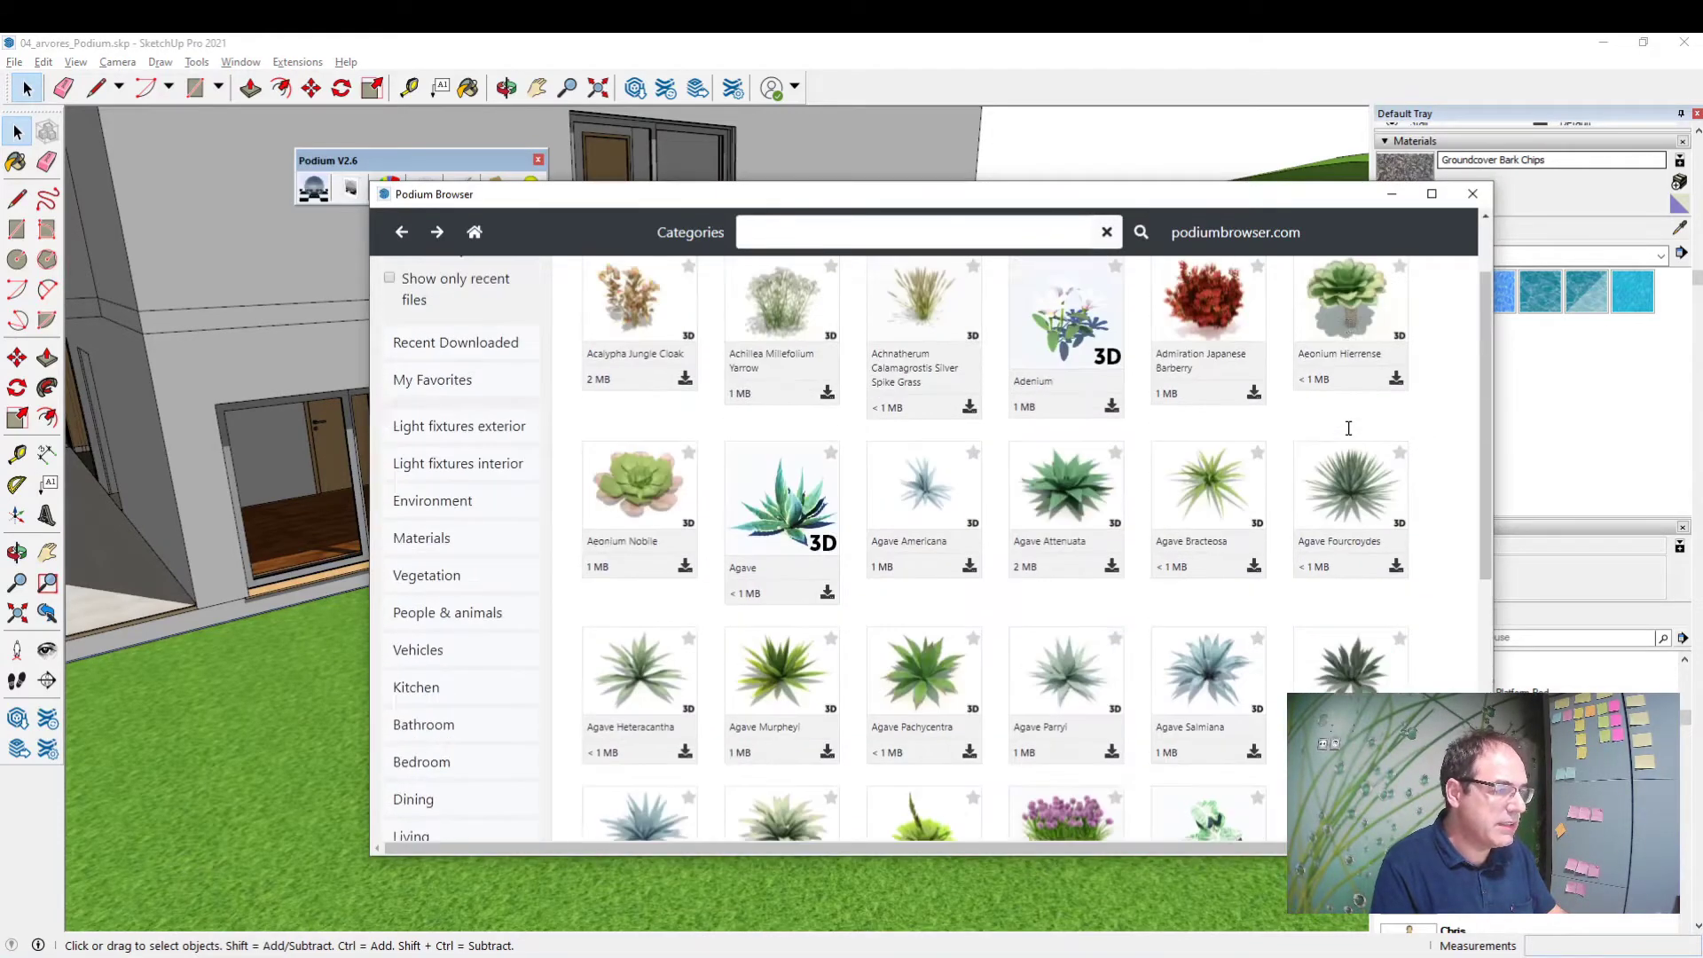
scroll(1206, 452, "up", 1)
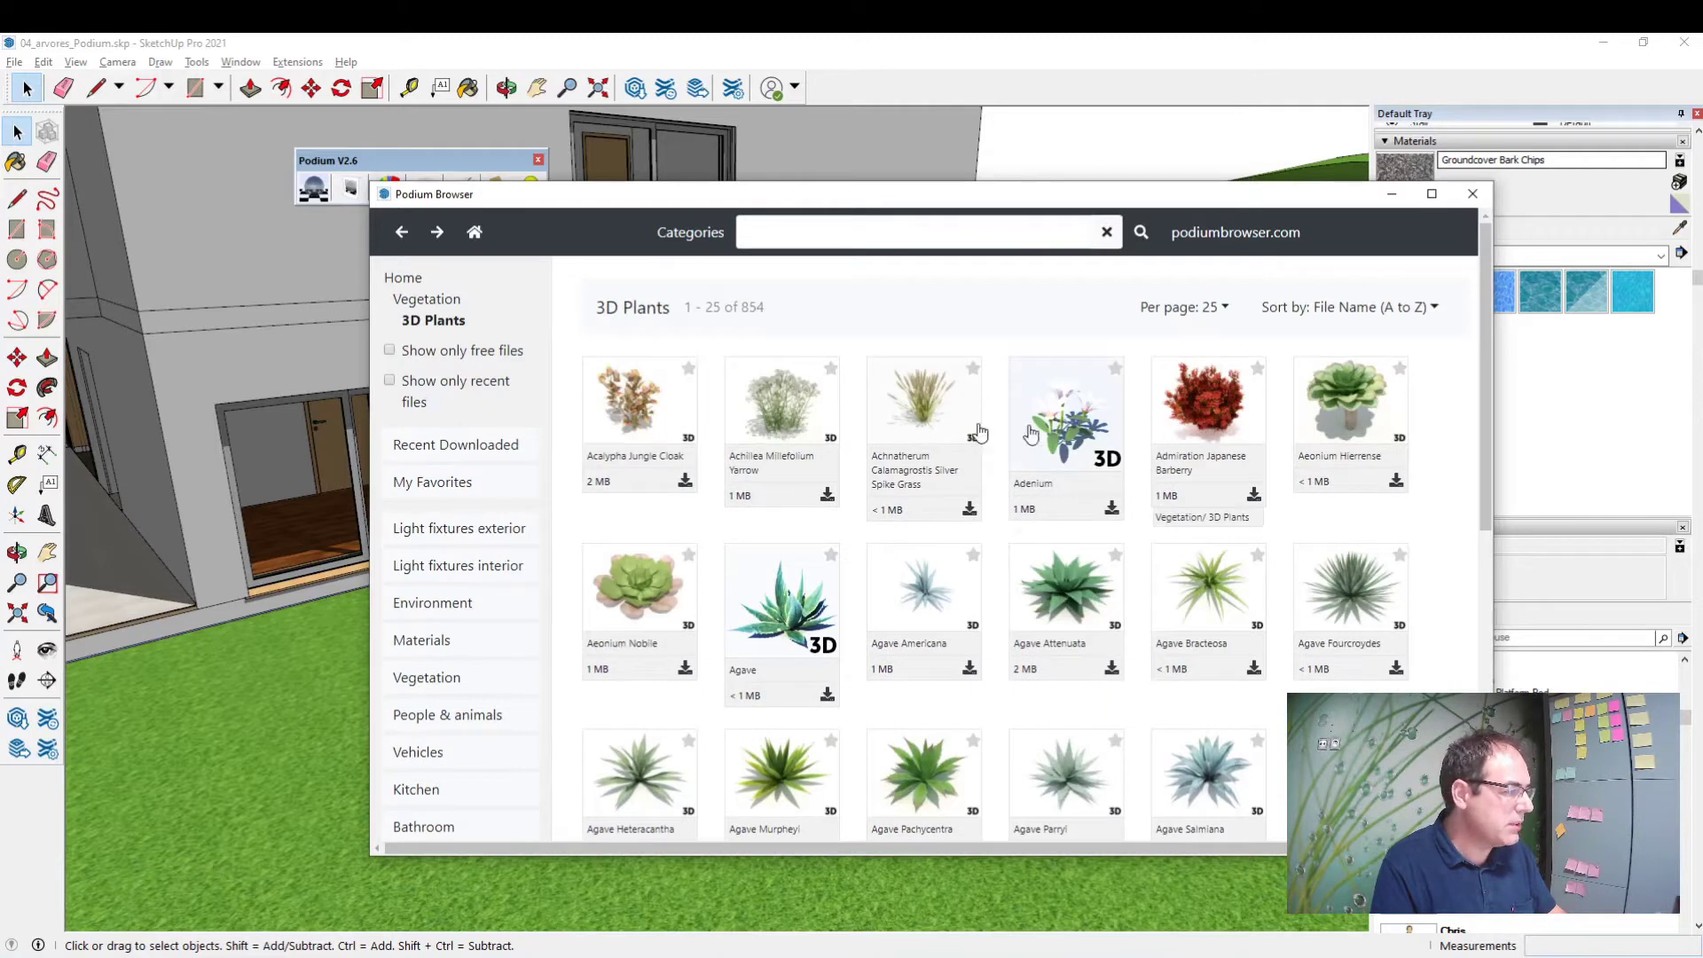
left_click(826, 494)
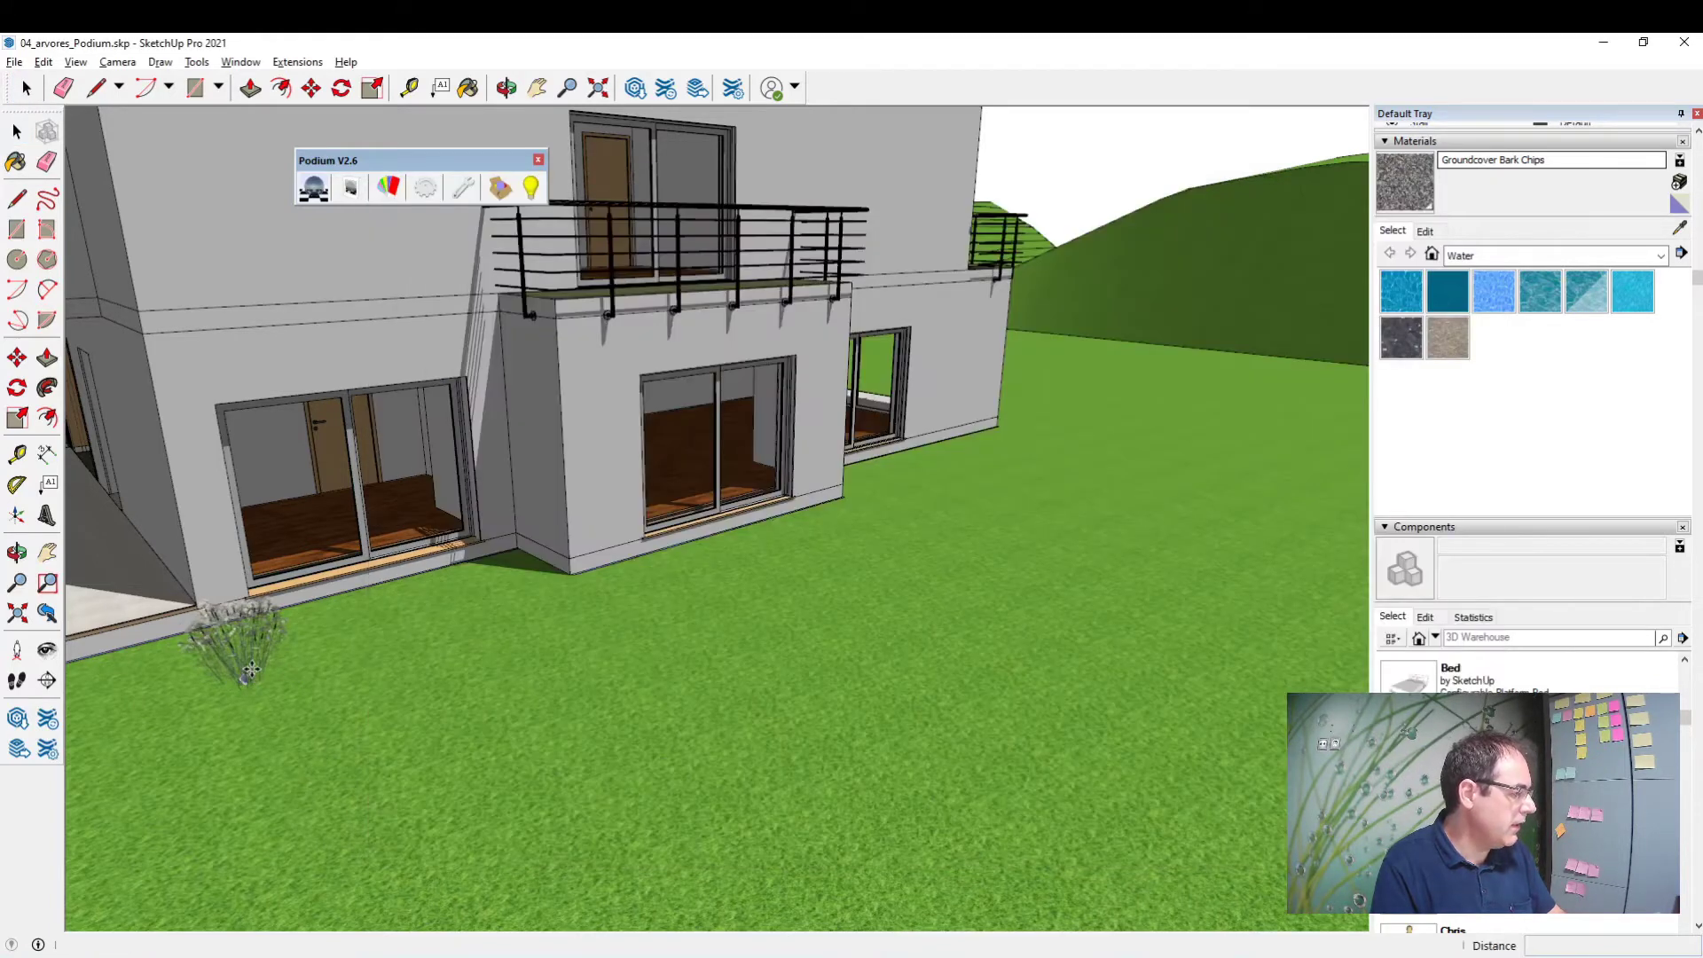
Step: Place the grass clump by the back corner and copy it beside the original
left_click(253, 654)
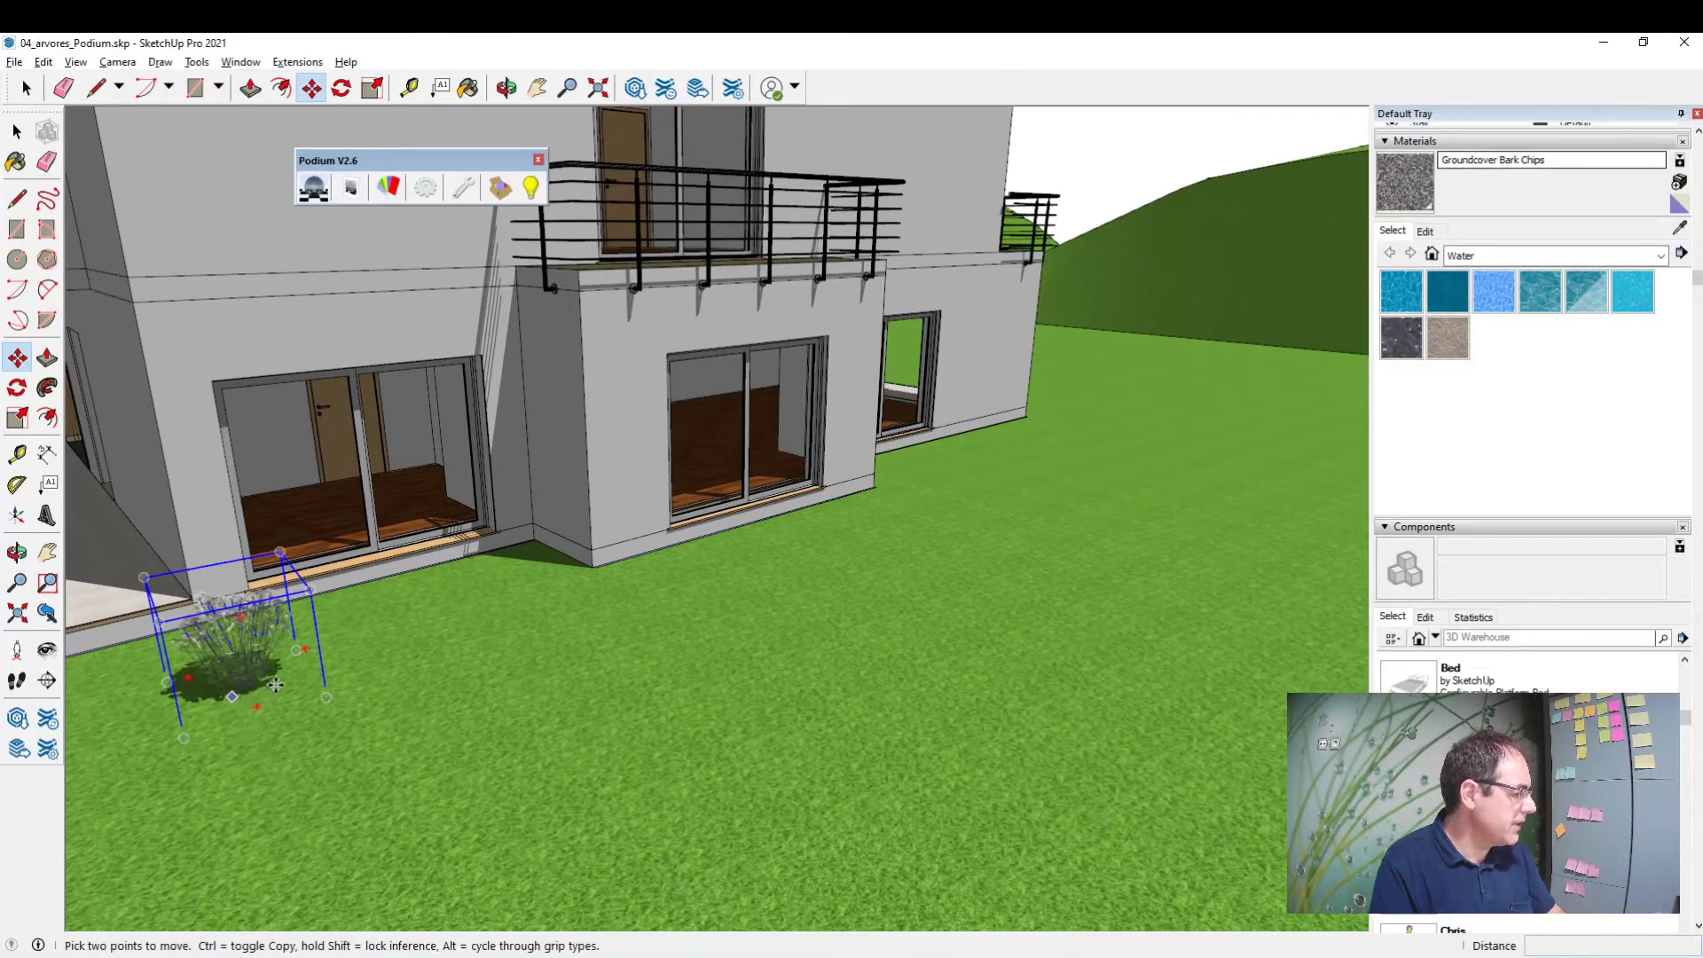
key("ctrl")
left_click(308, 673)
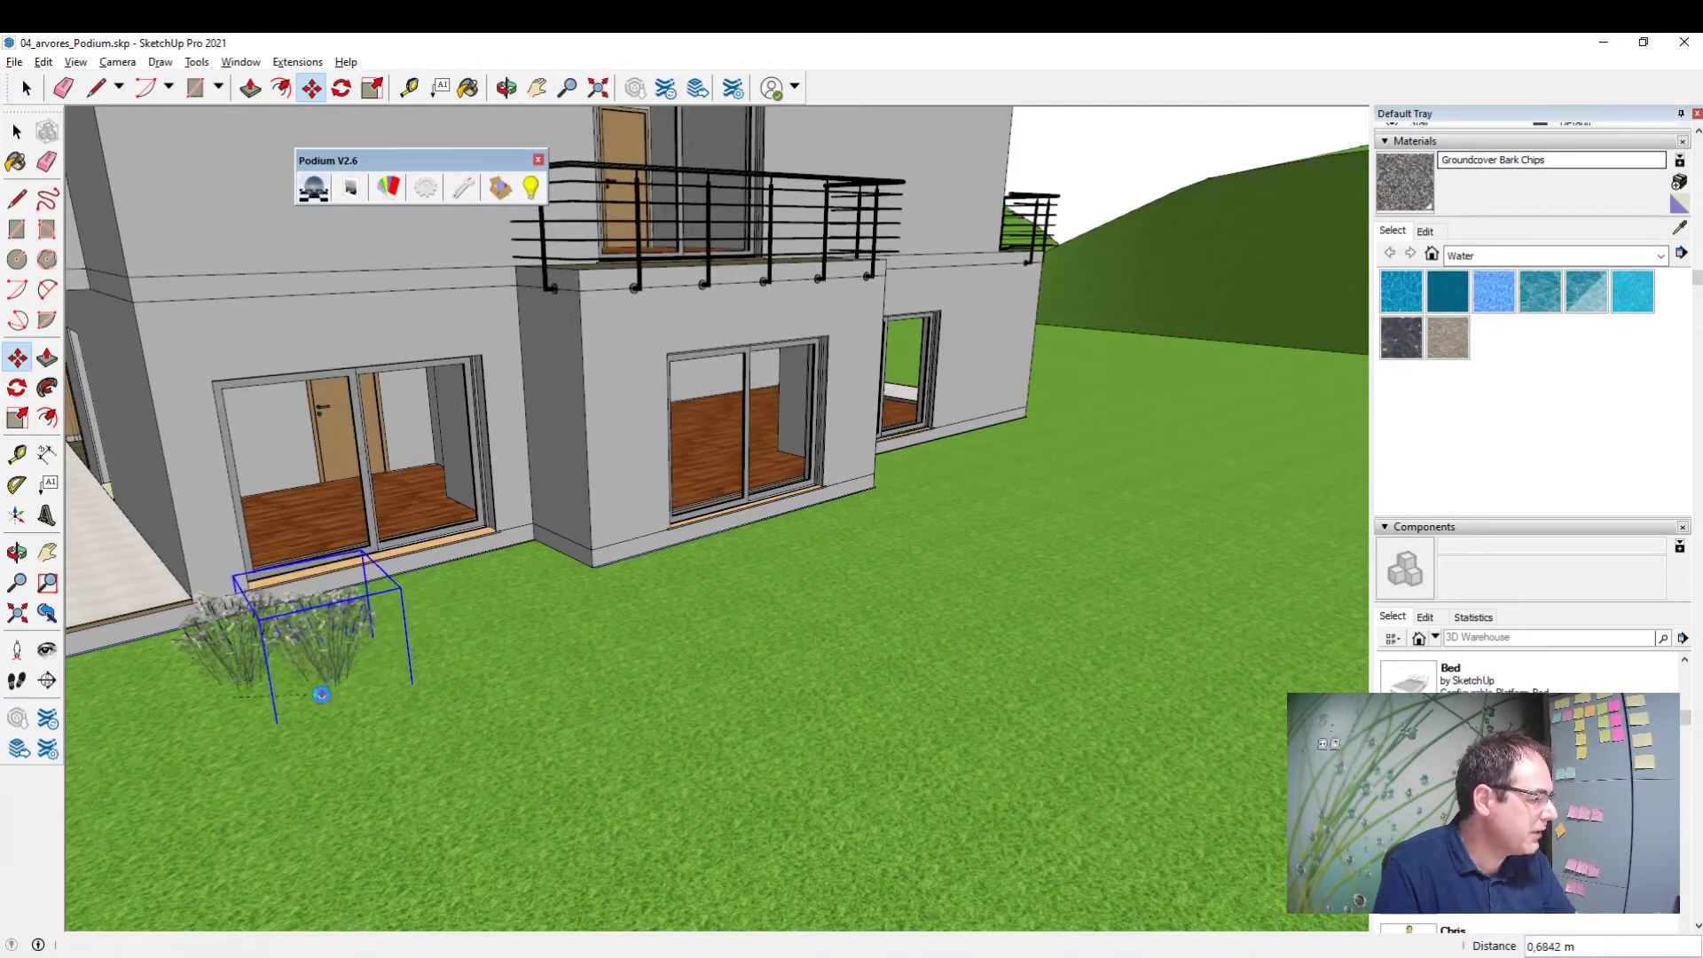
left_click(328, 692)
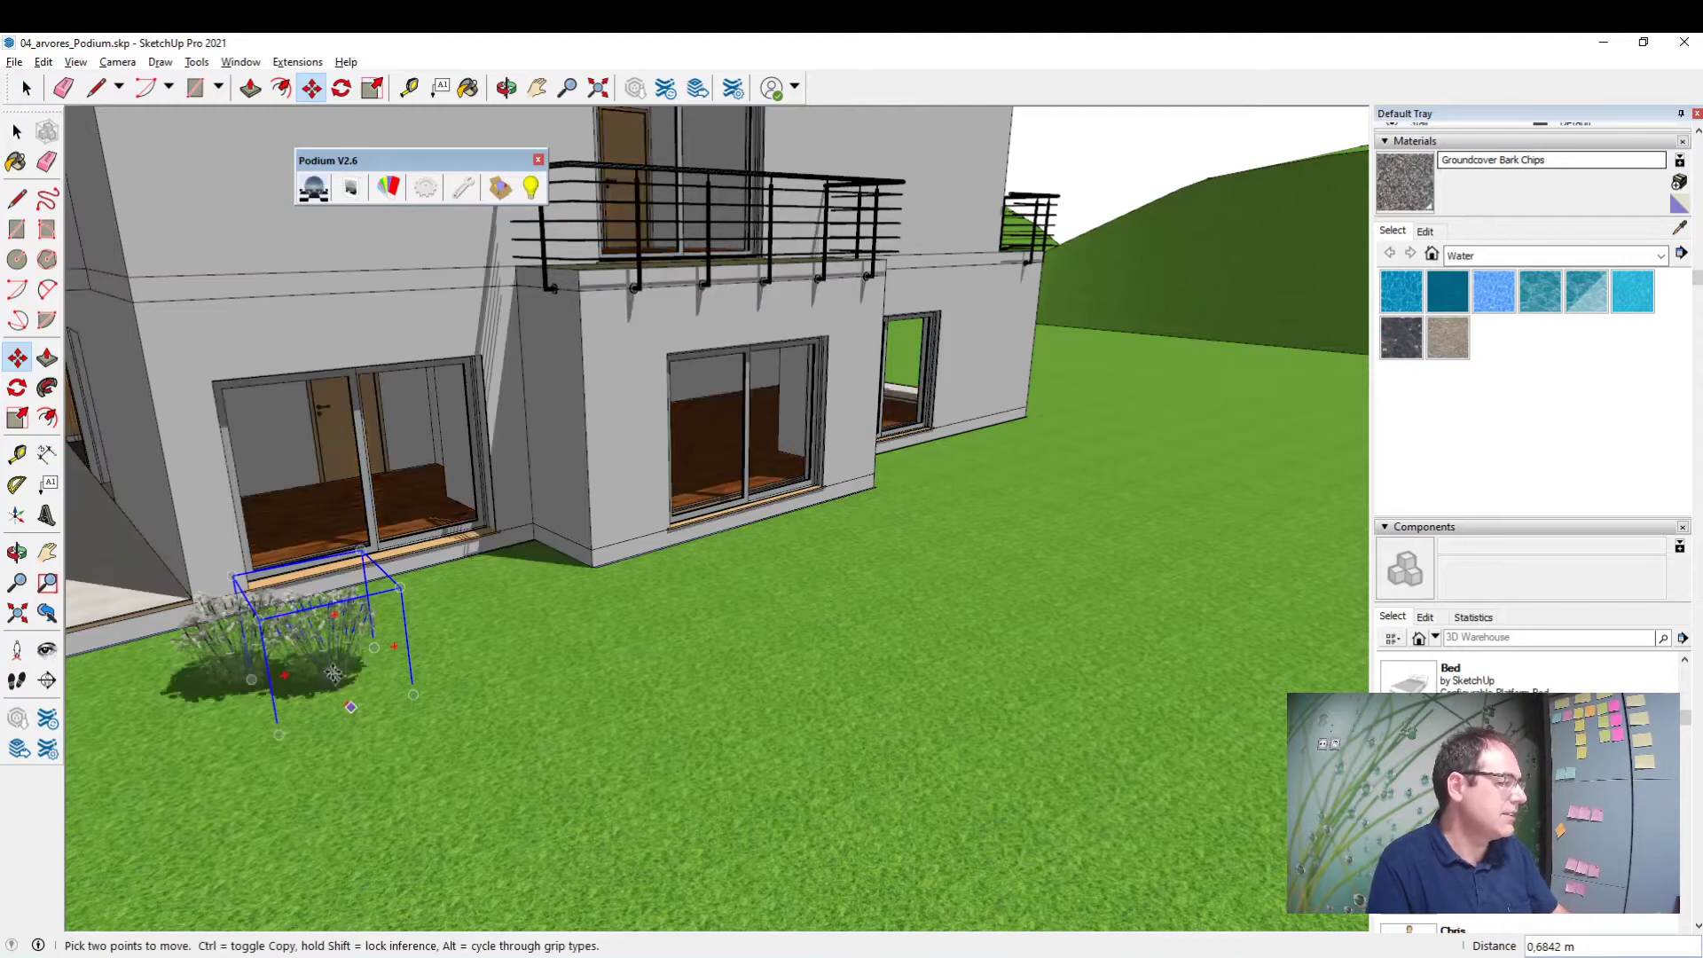
Step: Select the new grass copy and begin copying it further along the wall
left_click(17, 131)
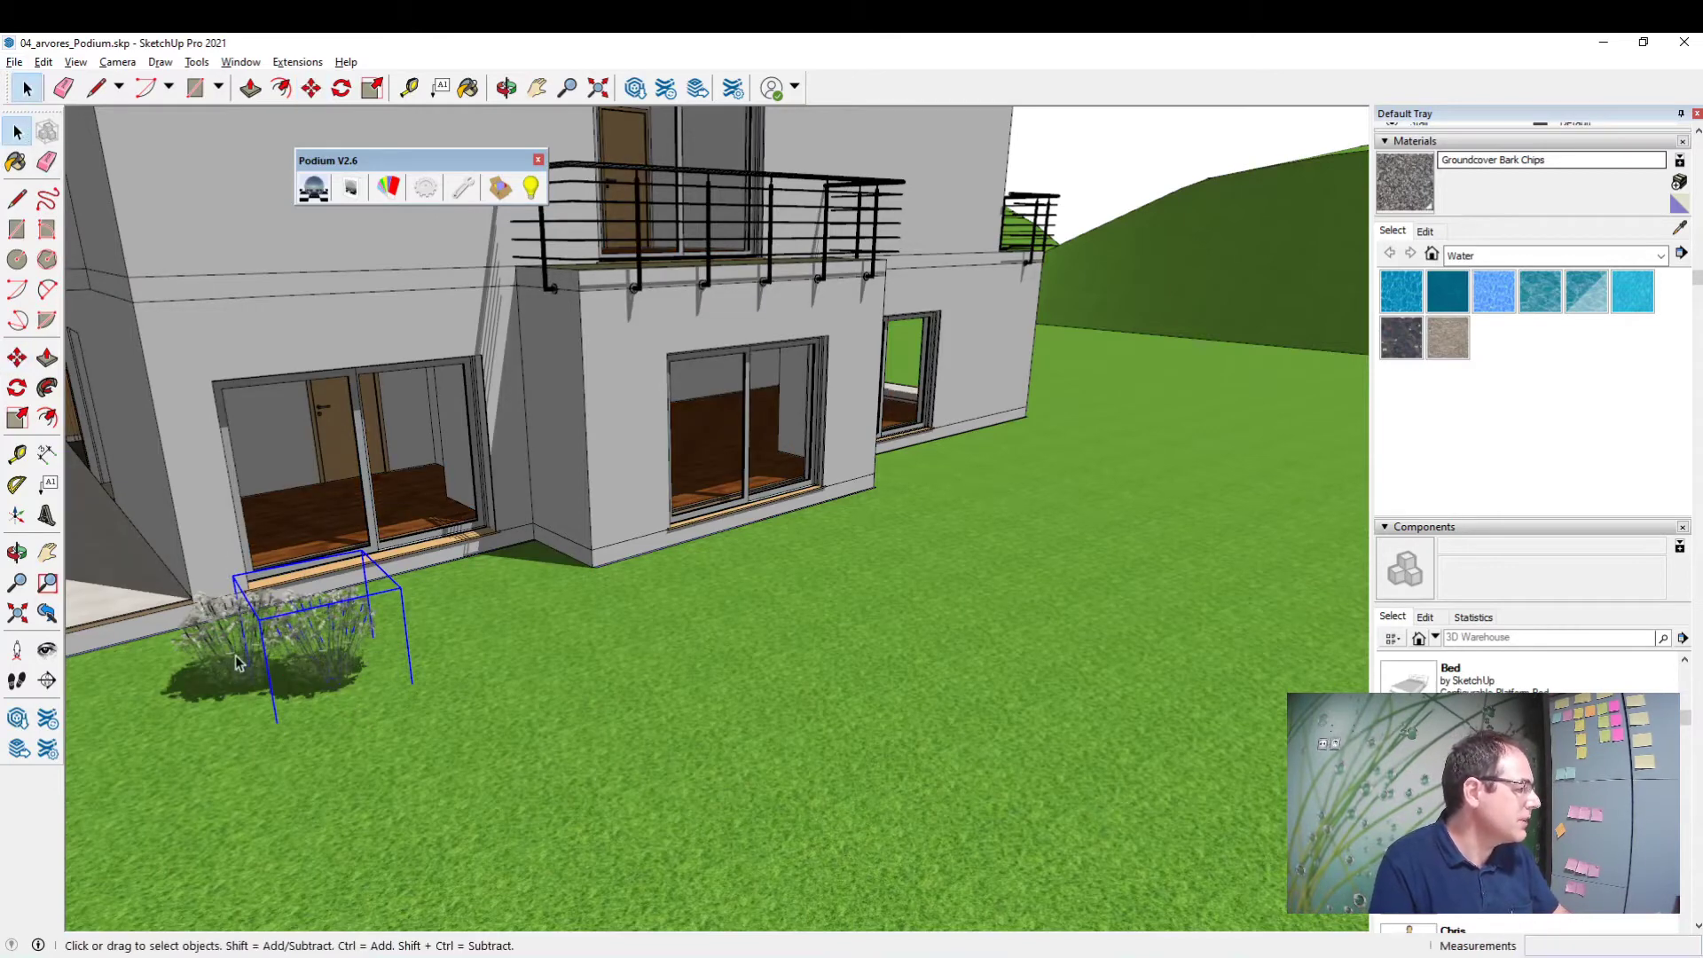
left_click(321, 668)
key("m")
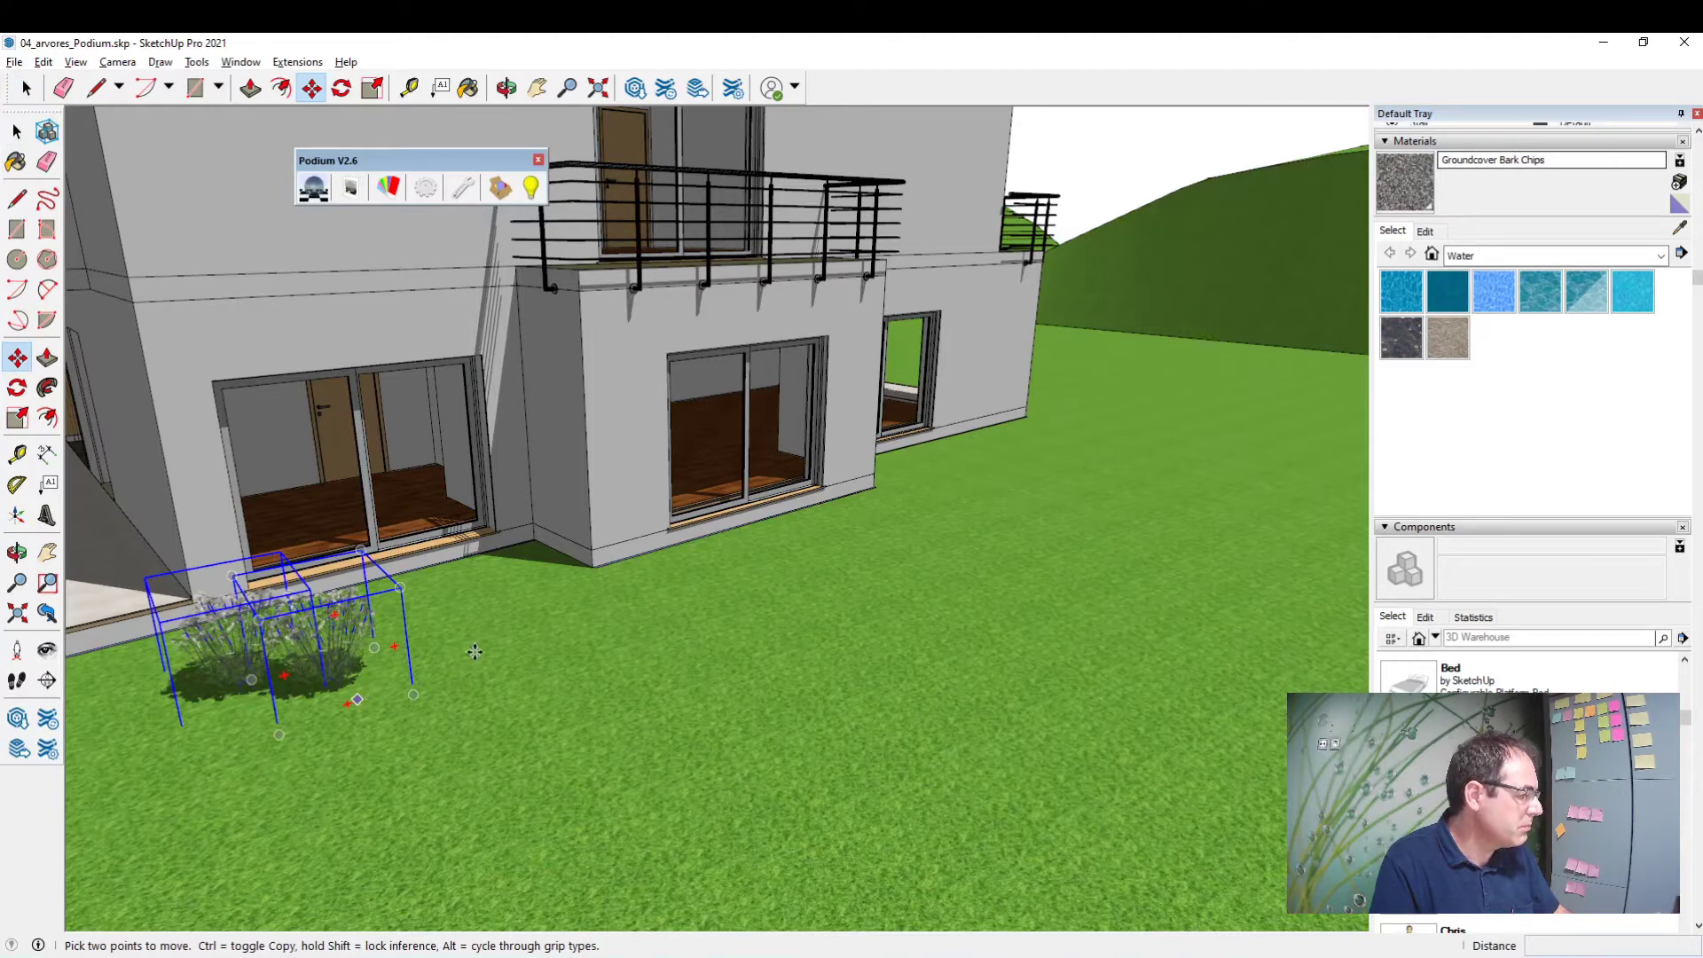
key("ctrl")
left_click(355, 700)
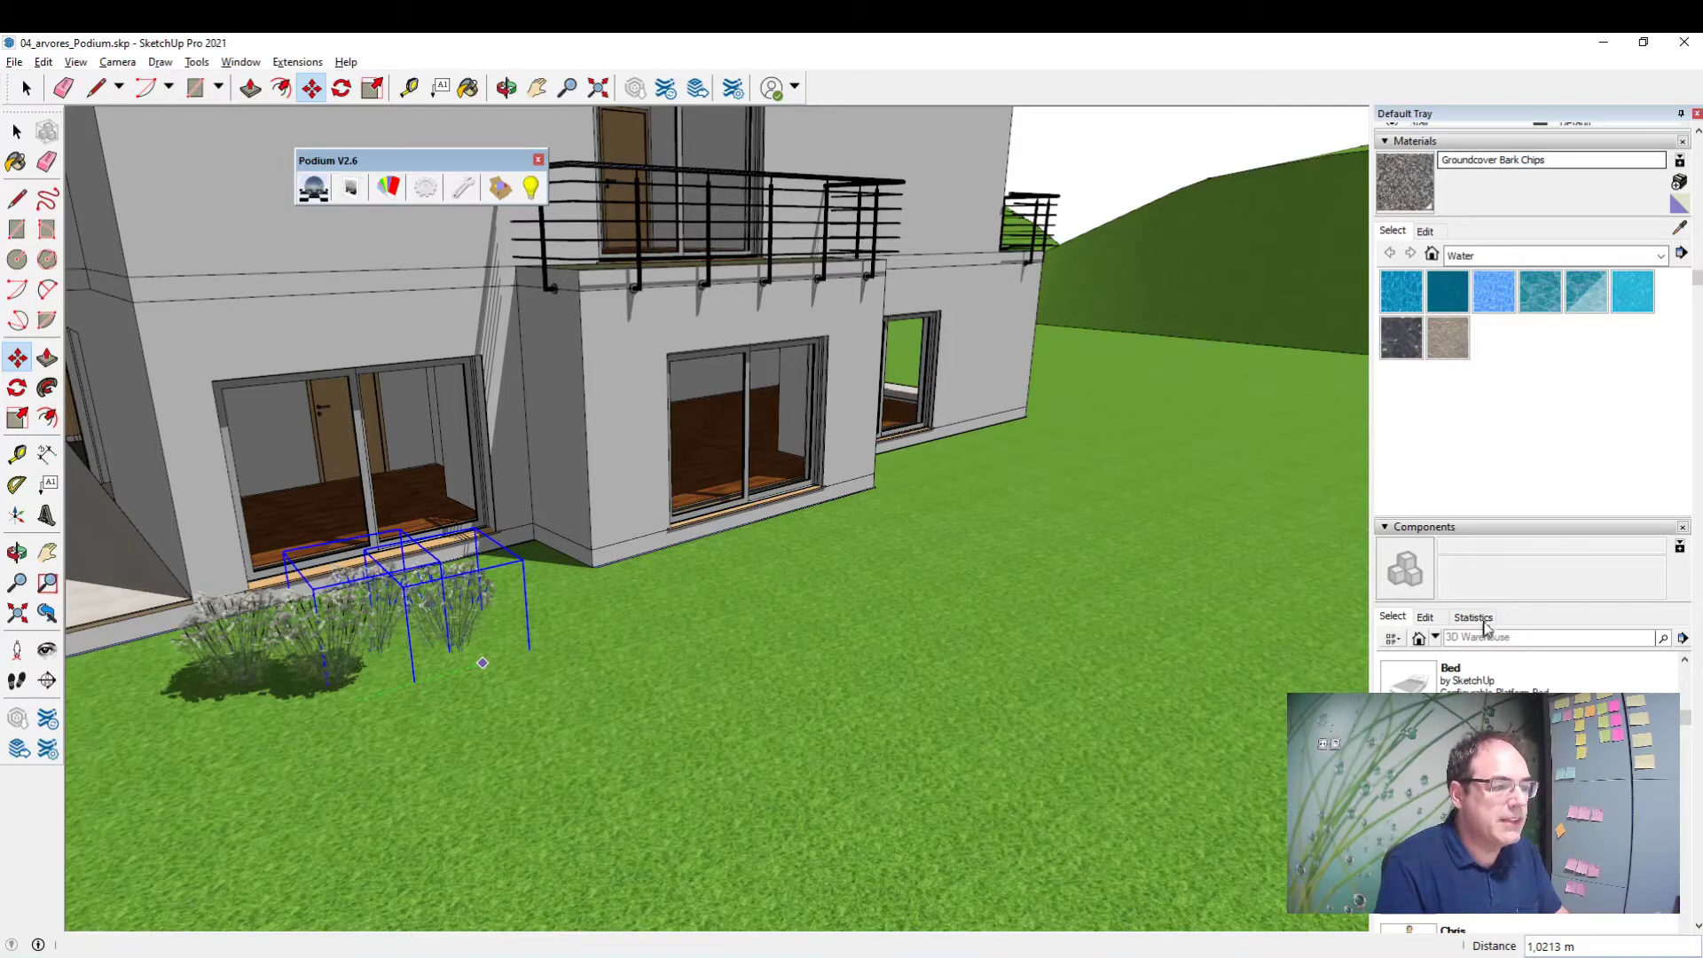
Step: Turn off shadows in the scene through the View menu
scroll(1480, 631, "down", 5)
scroll(1448, 493, "down", 3)
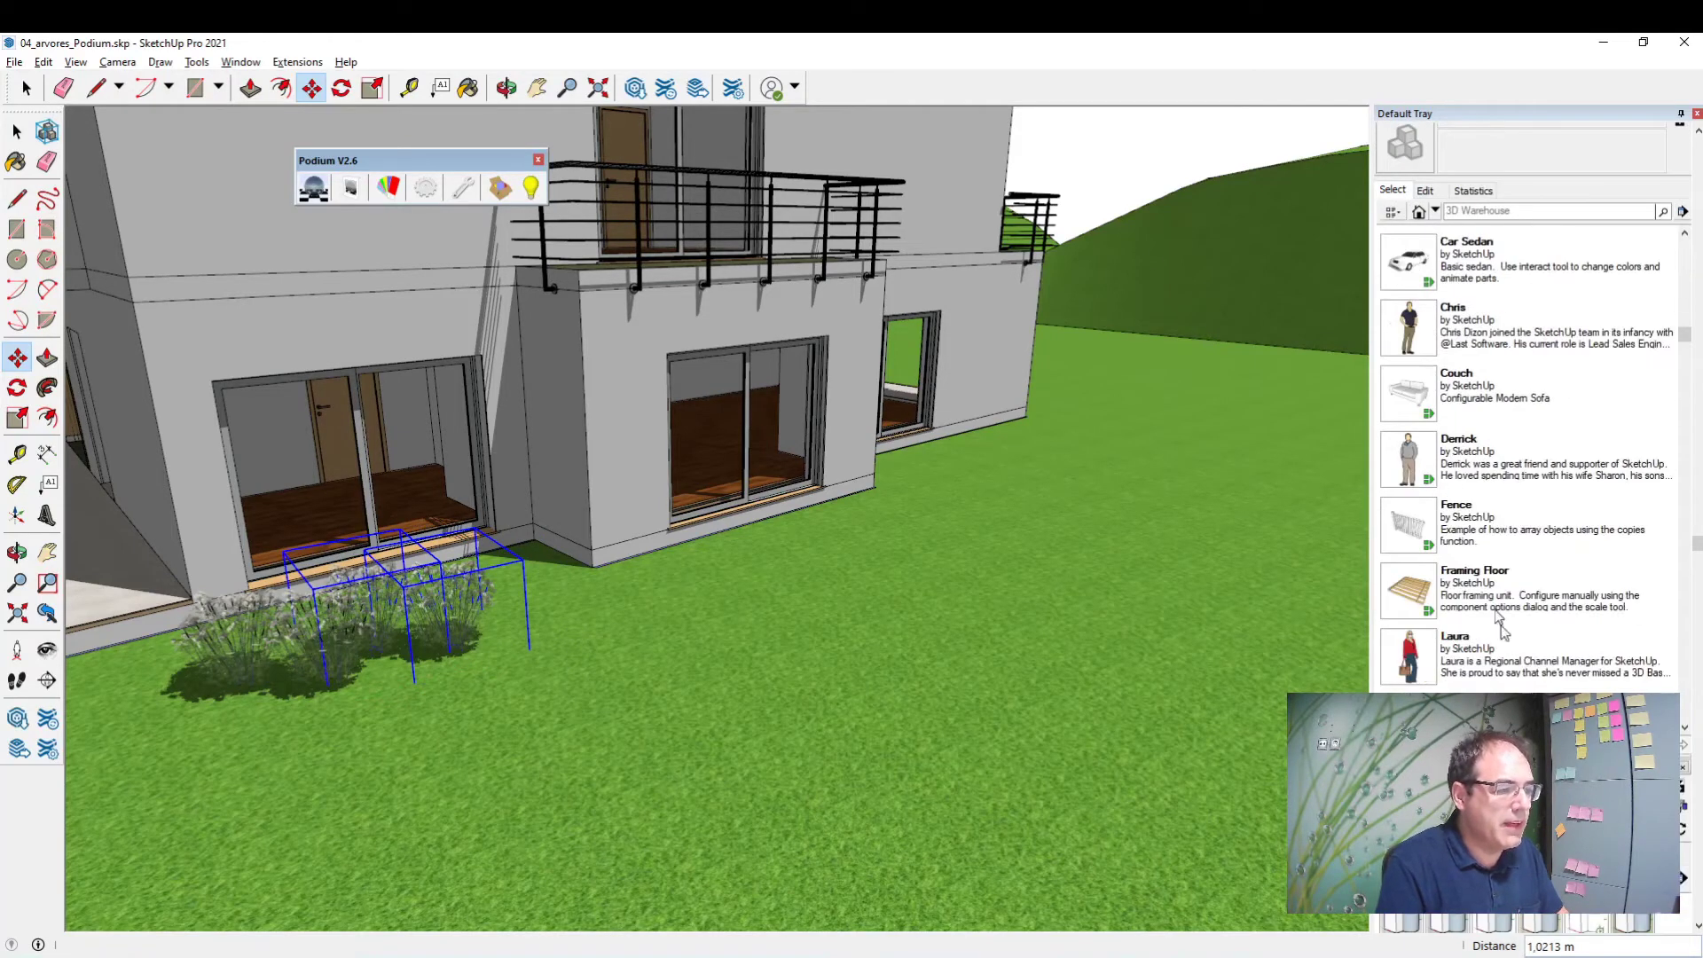
left_click(74, 62)
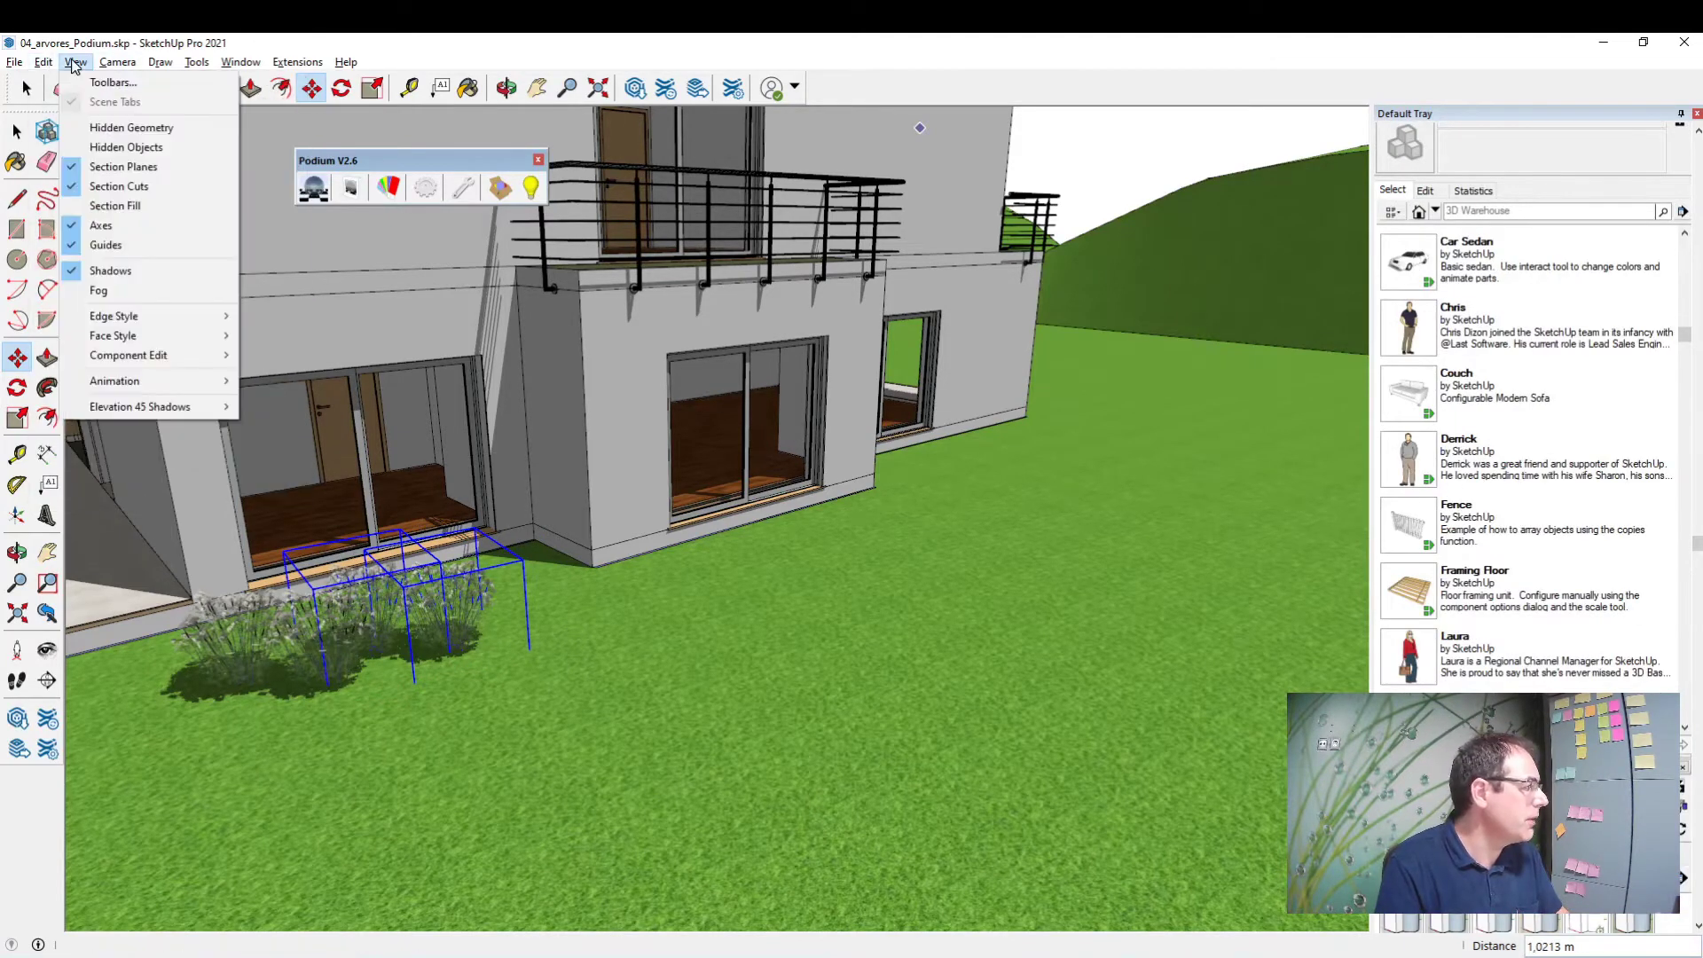
left_click(110, 270)
Step: Copy the selected grass plants further along the terrace
middle_click_drag(151, 316, 550, 621)
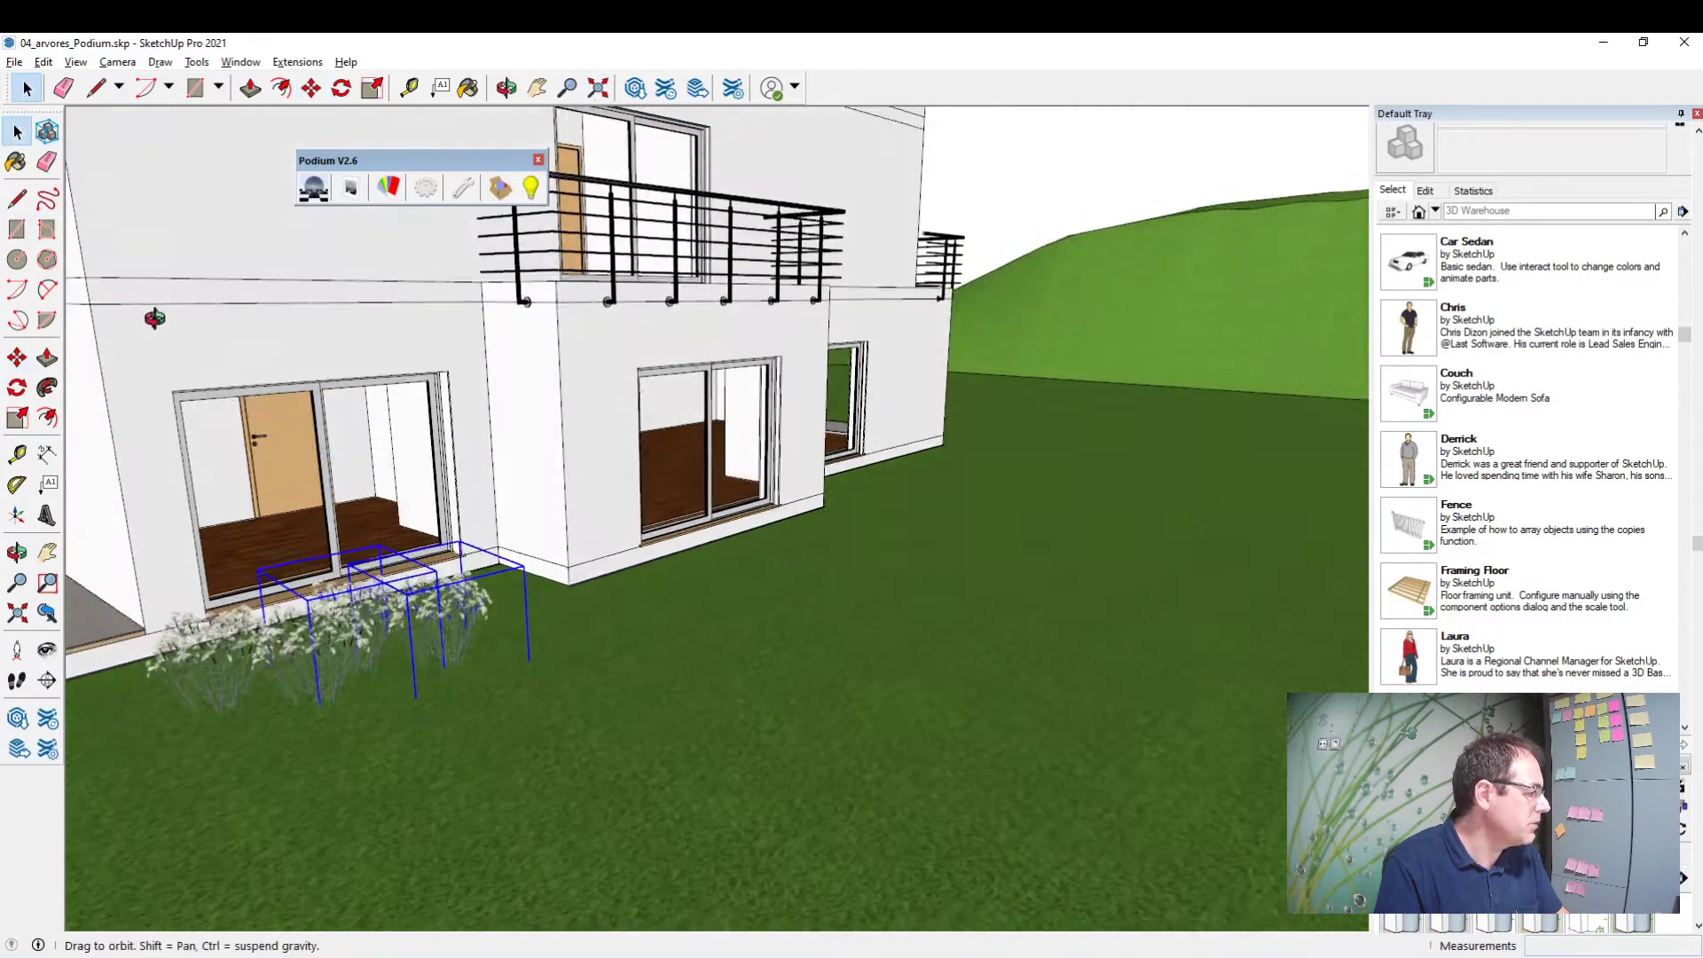
scroll(550, 621, "down", 5)
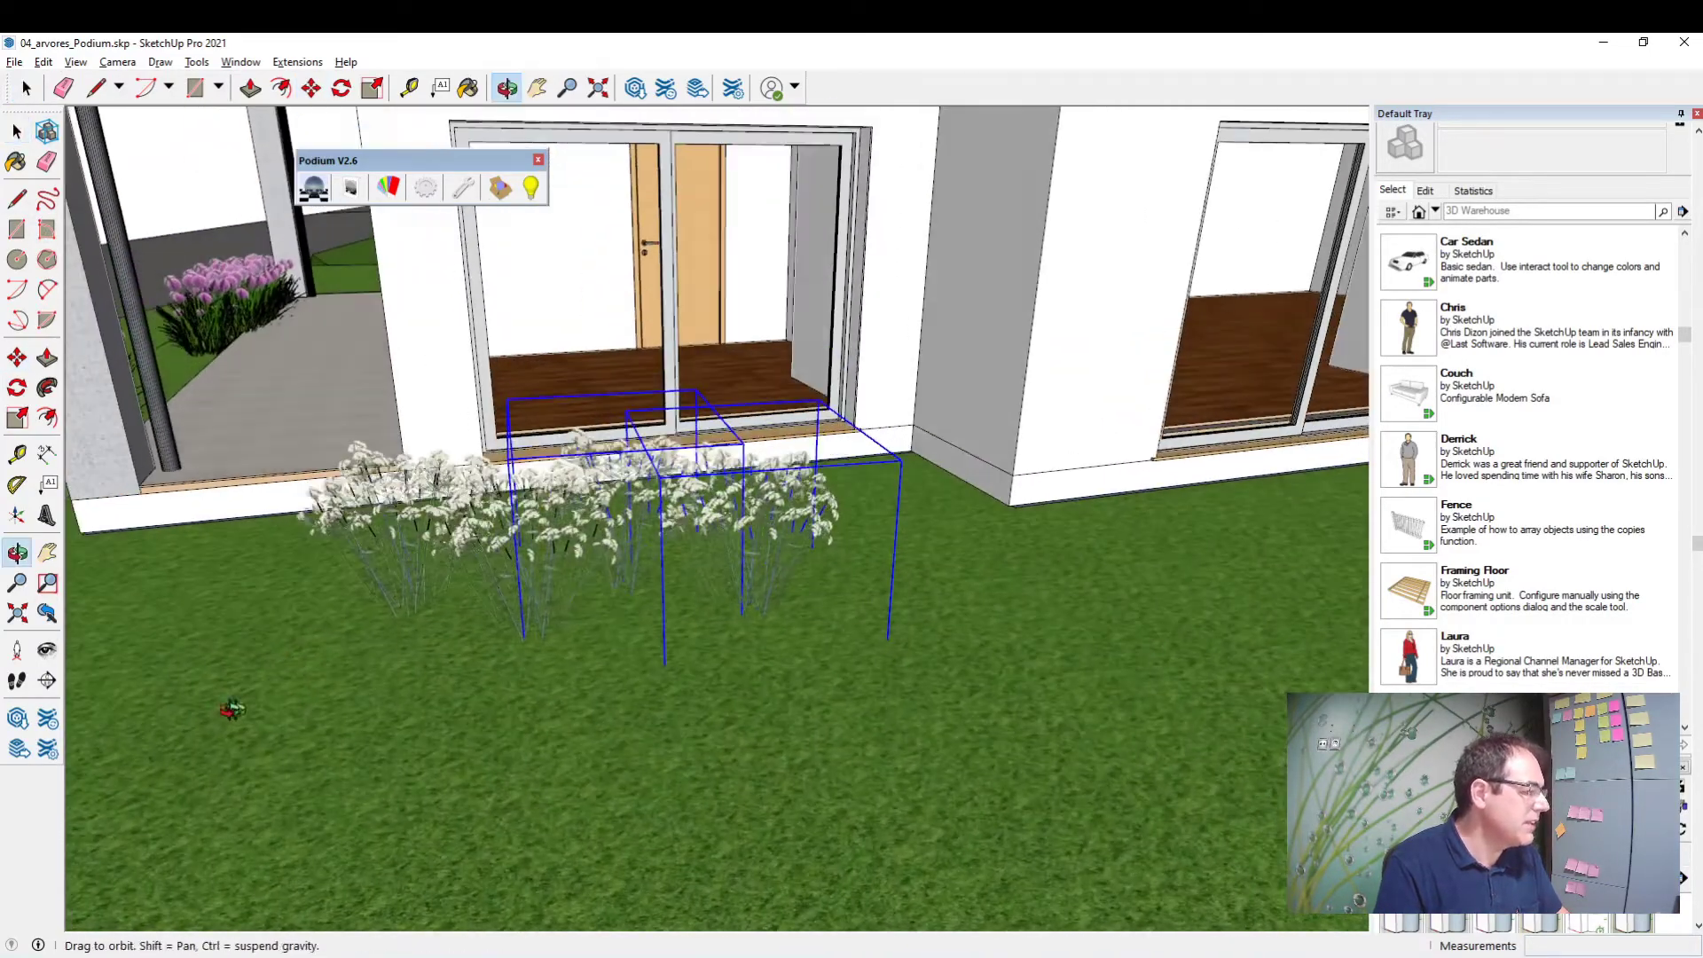
middle_click_drag(621, 639, 804, 615)
scroll(804, 615, "up", 4)
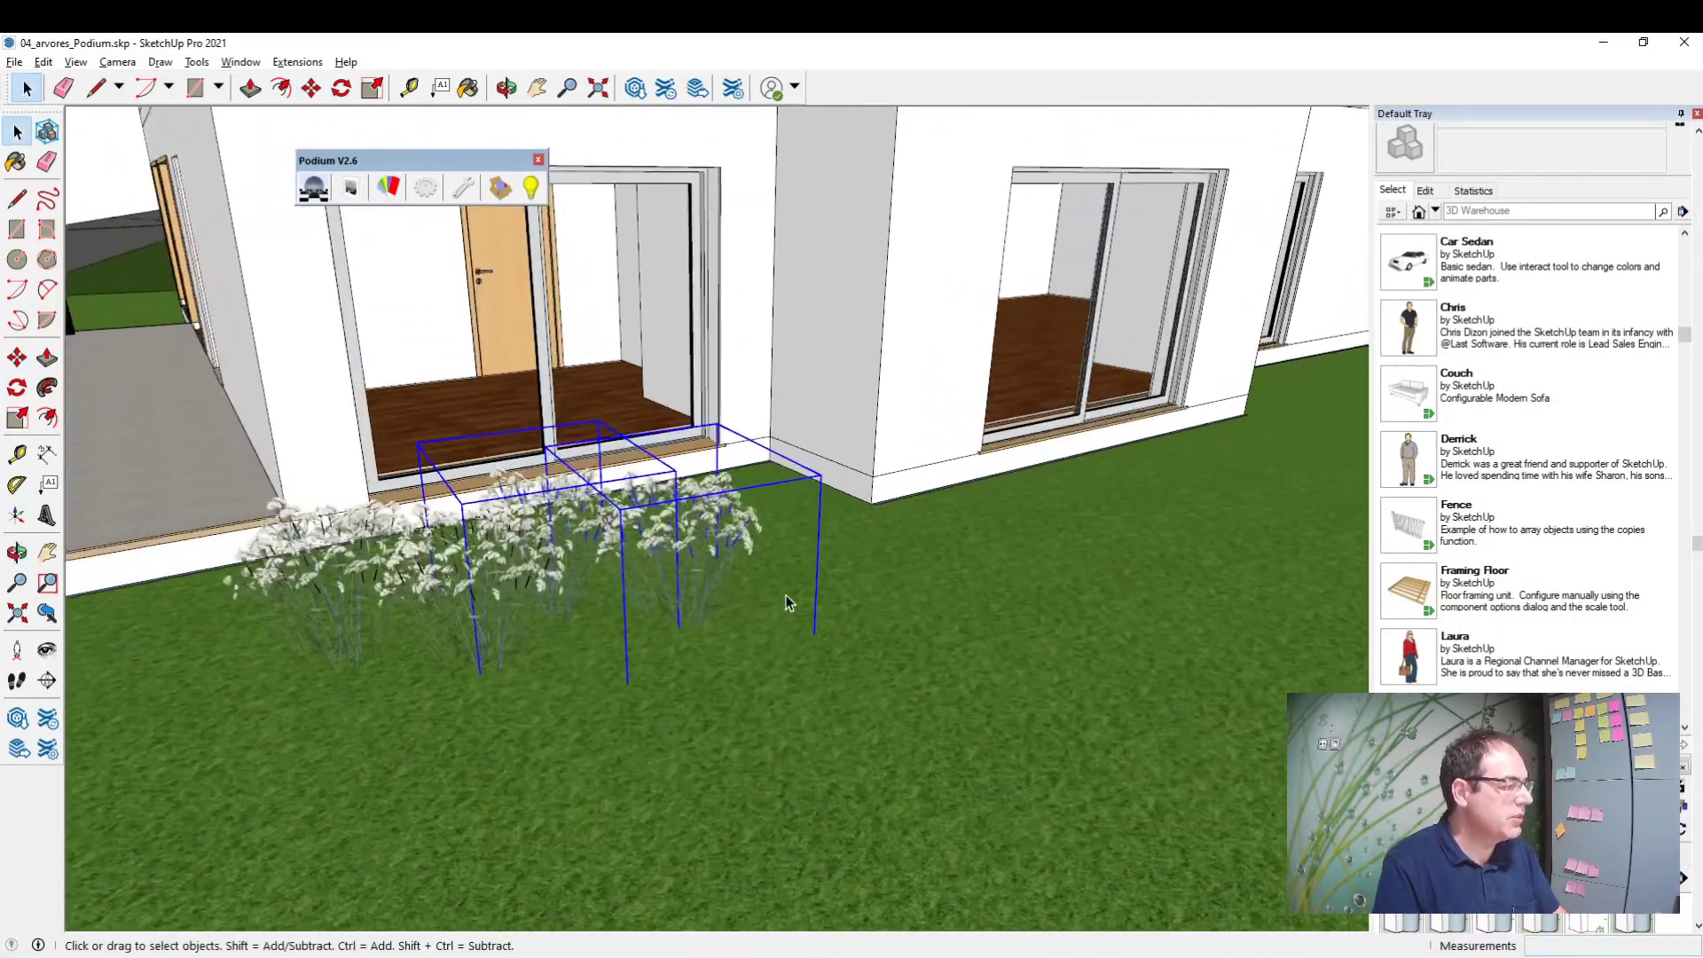
key("m")
key("ctrl")
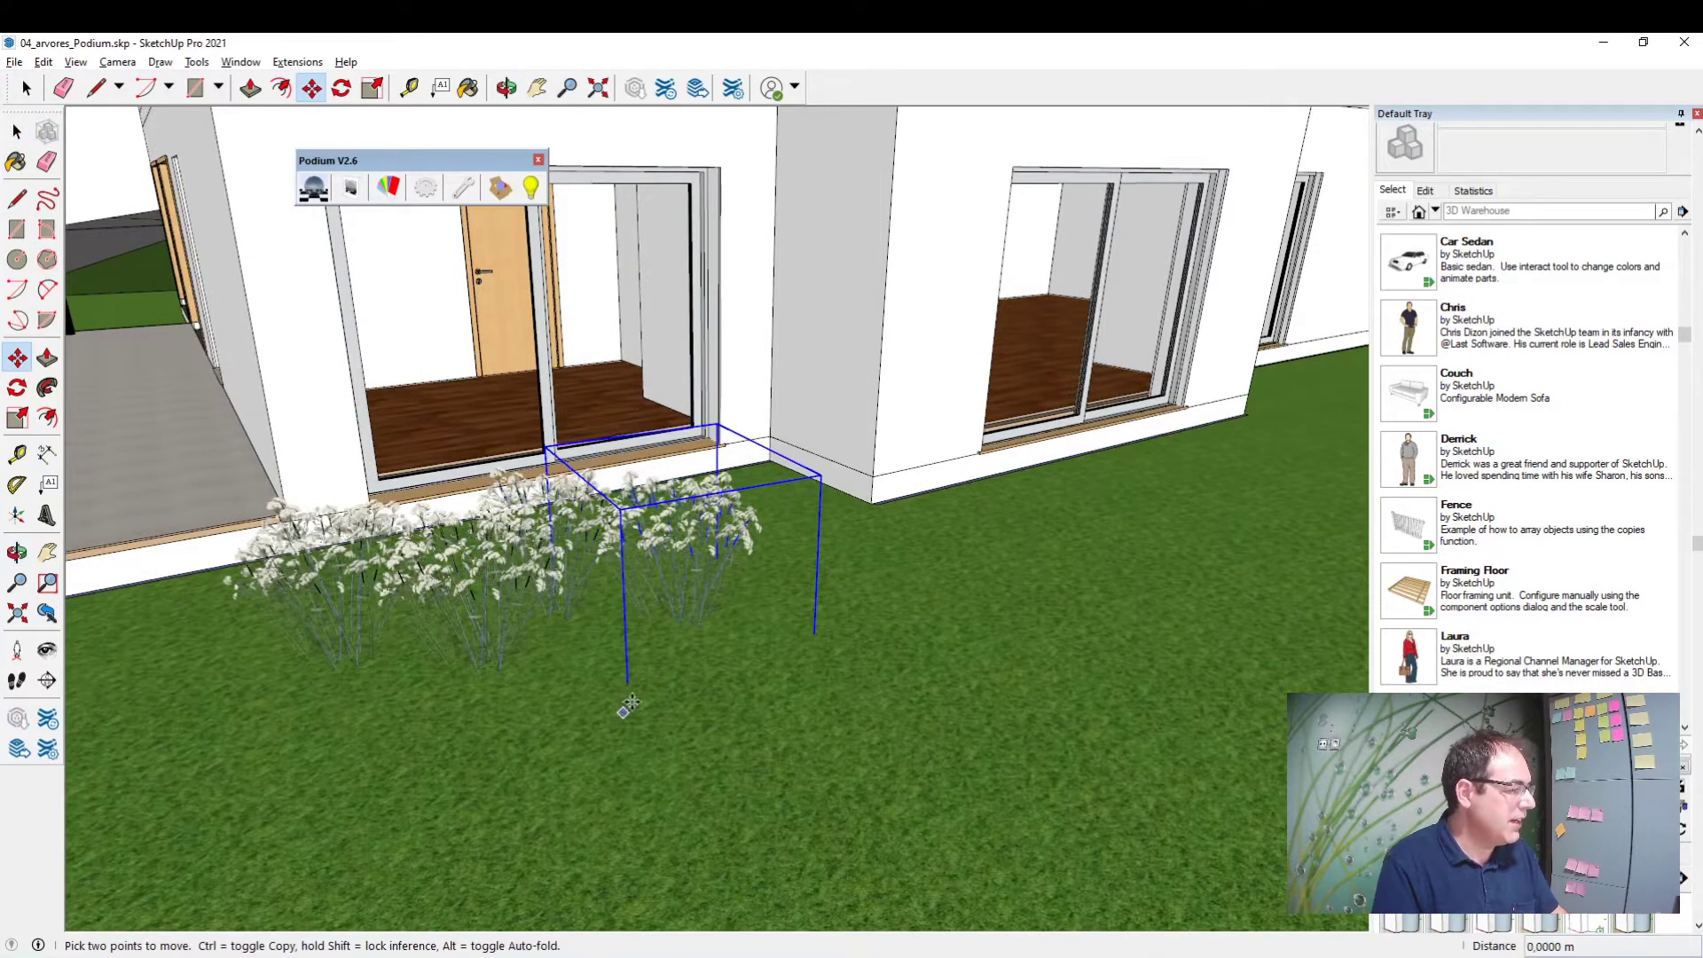
left_click(628, 710)
left_click(758, 665)
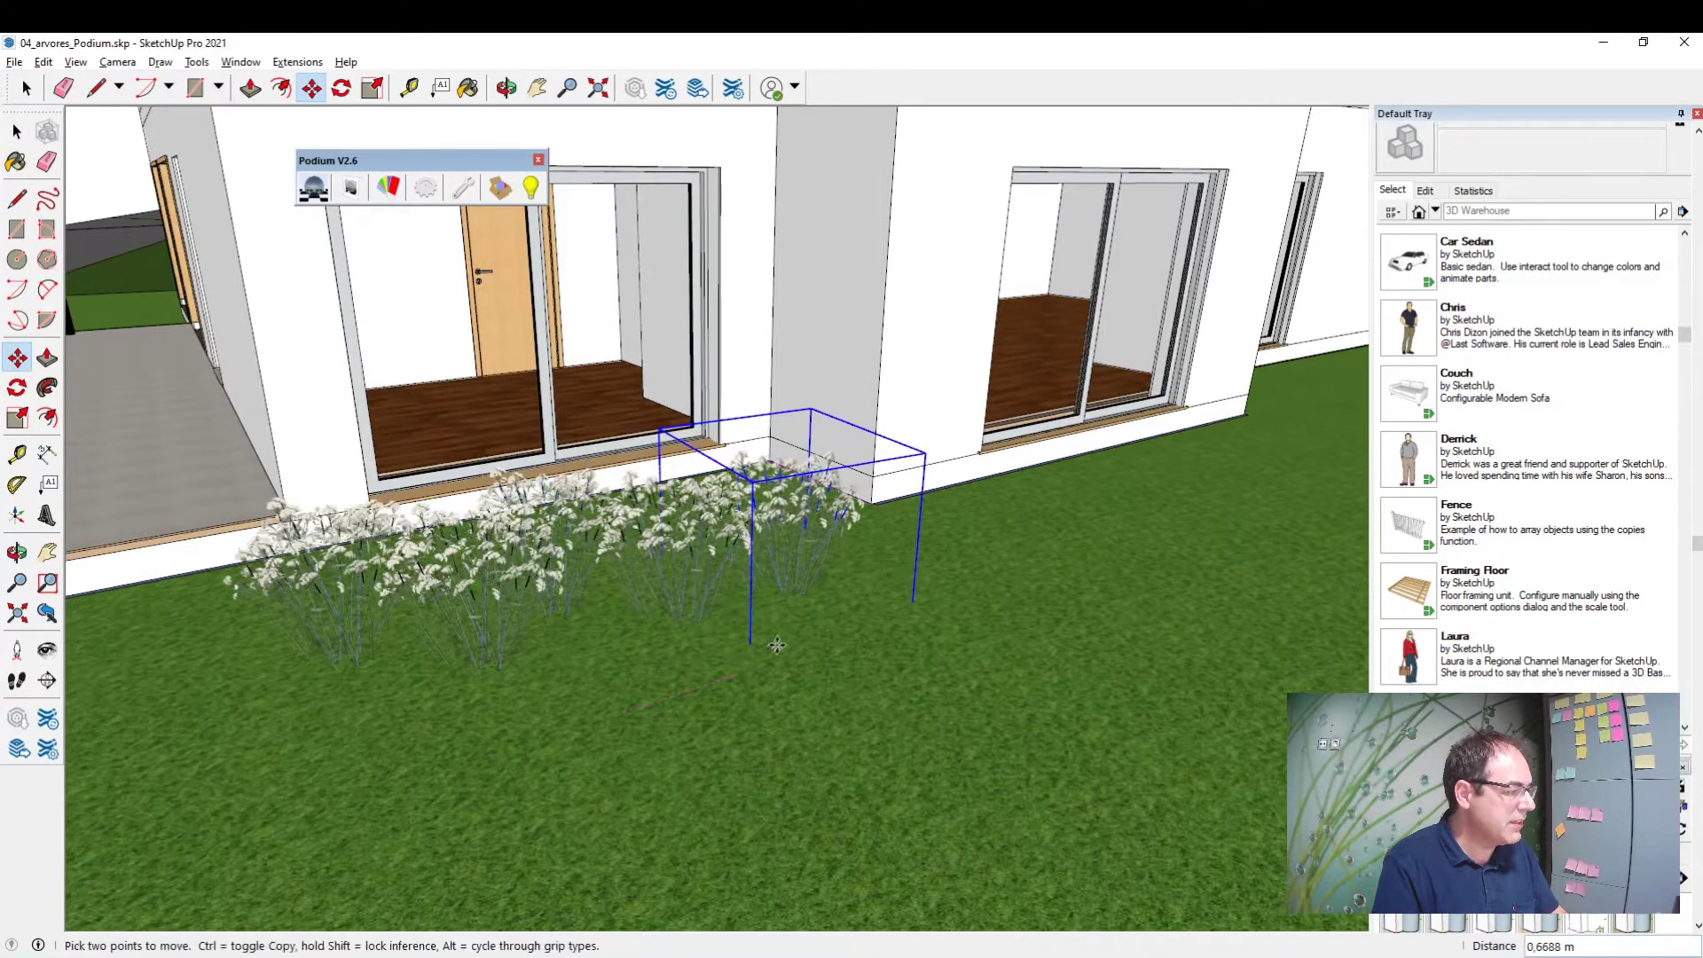
Step: Deselect the plants and orbit out to view the whole house
middle_click_drag(757, 664, 765, 615)
mouse_move(359, 493)
middle_mouse_down()
mouse_move(745, 477)
mouse_move(674, 654)
mouse_move(710, 638)
middle_mouse_up()
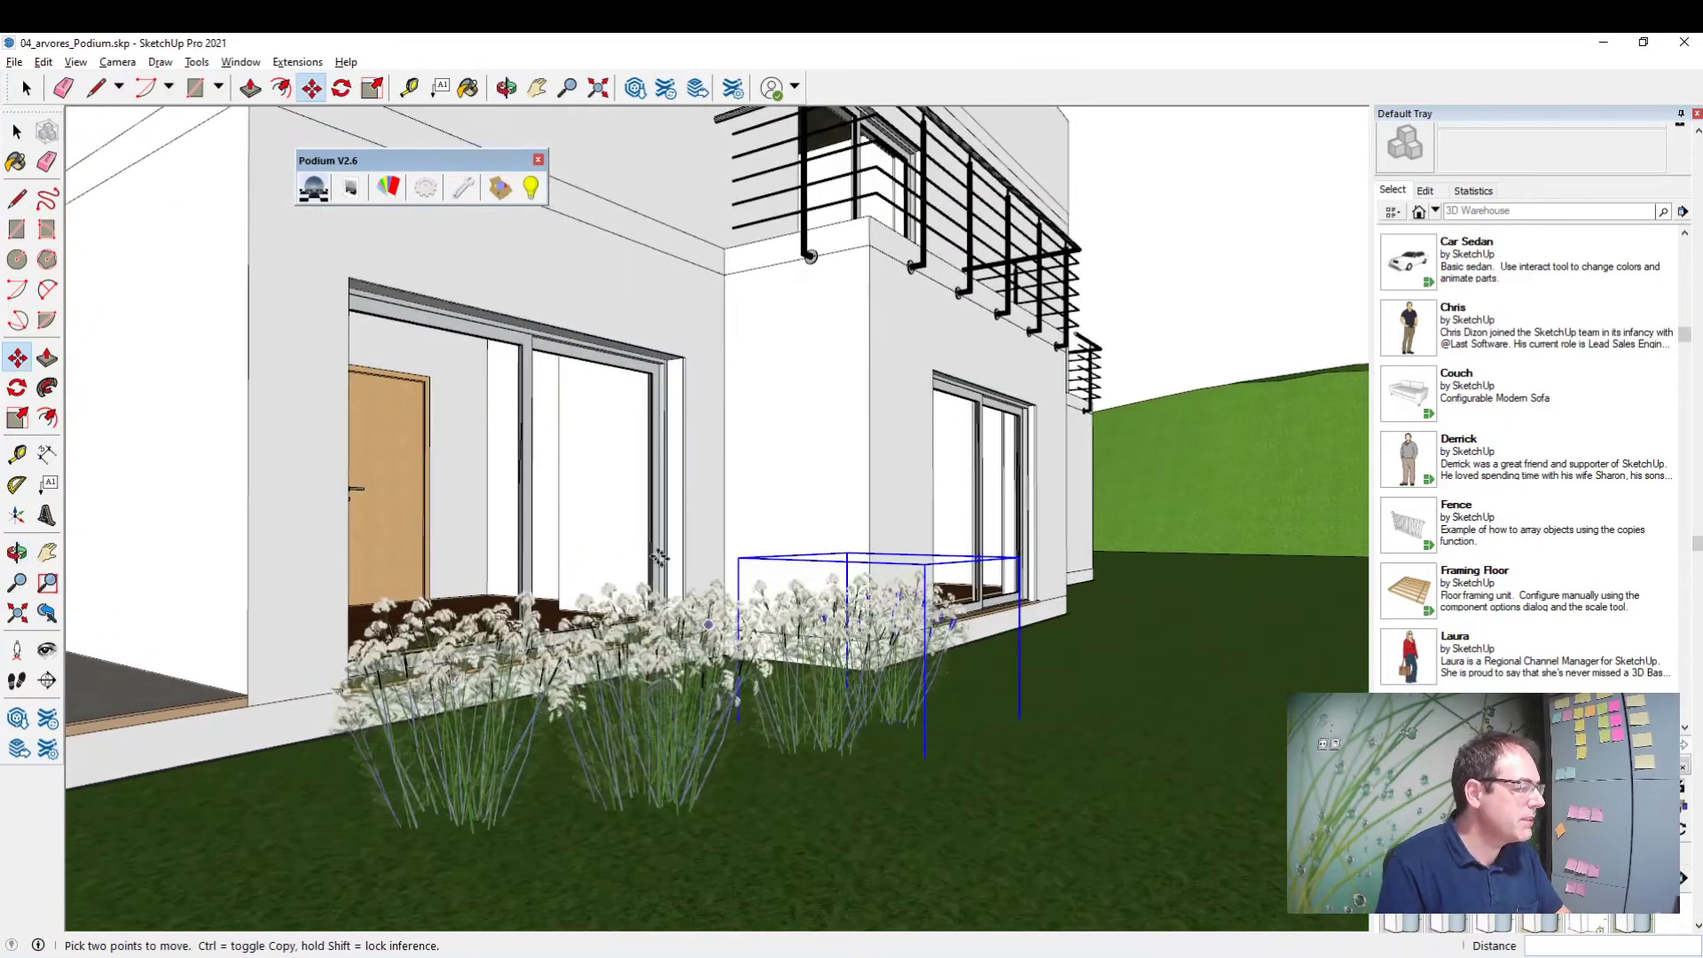
left_click(18, 132)
key("ctrl+t")
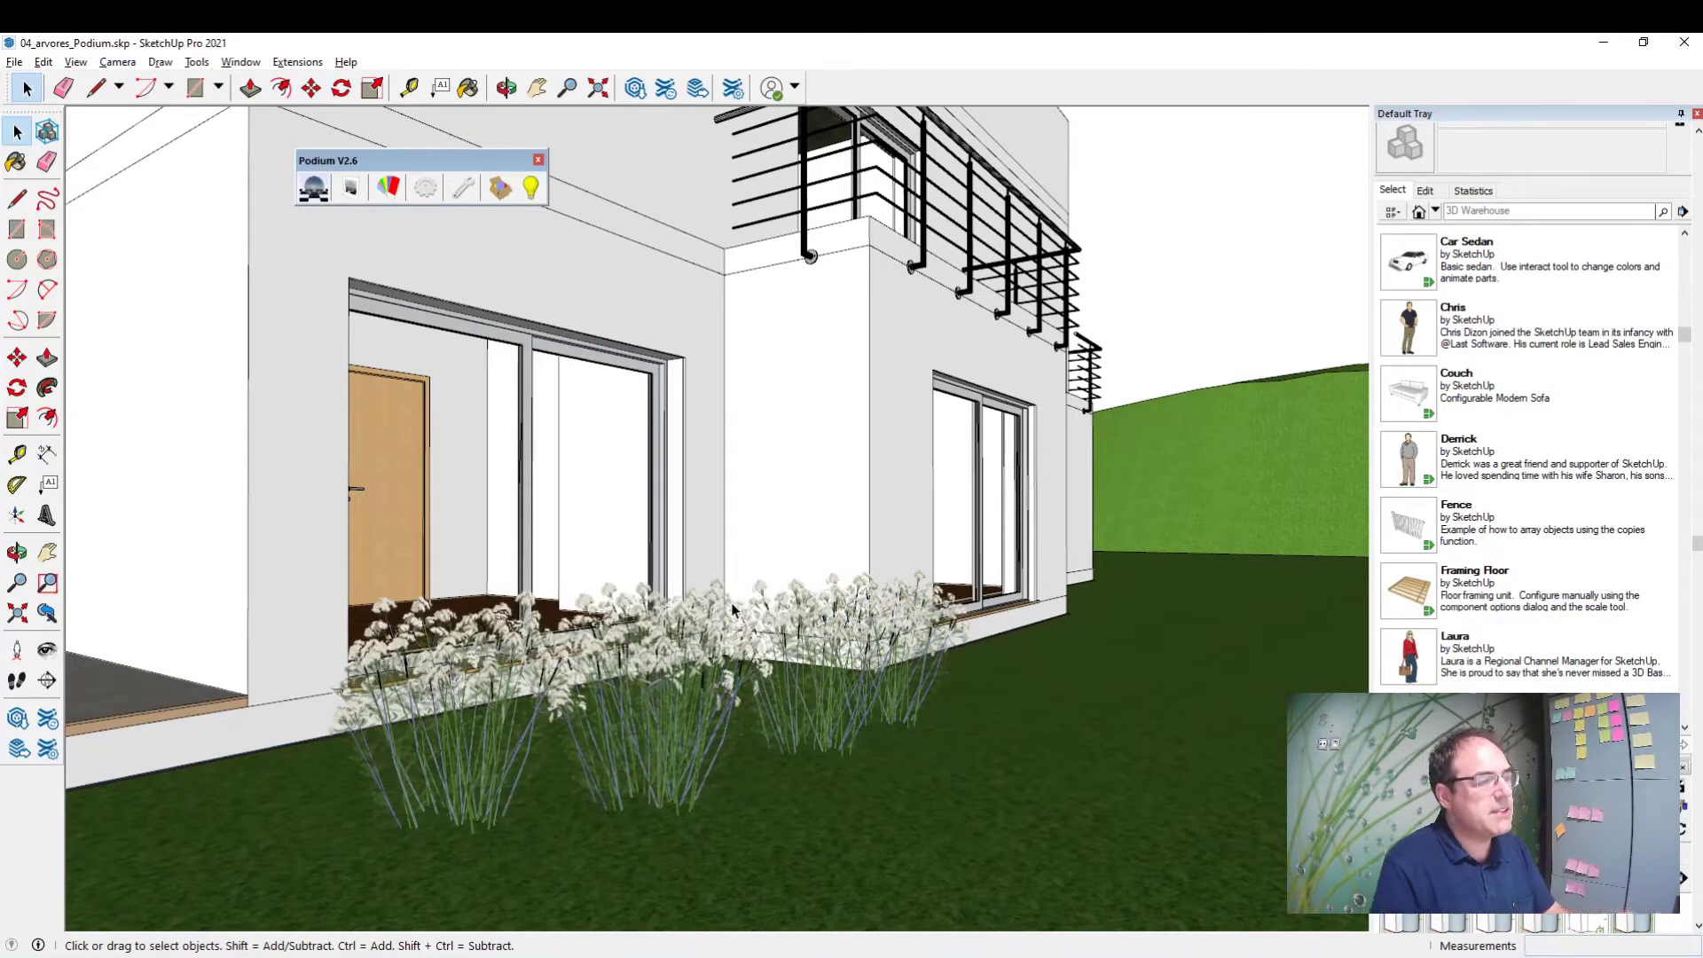
mouse_move(733, 607)
middle_mouse_down()
mouse_move(462, 481)
mouse_move(557, 513)
middle_mouse_up()
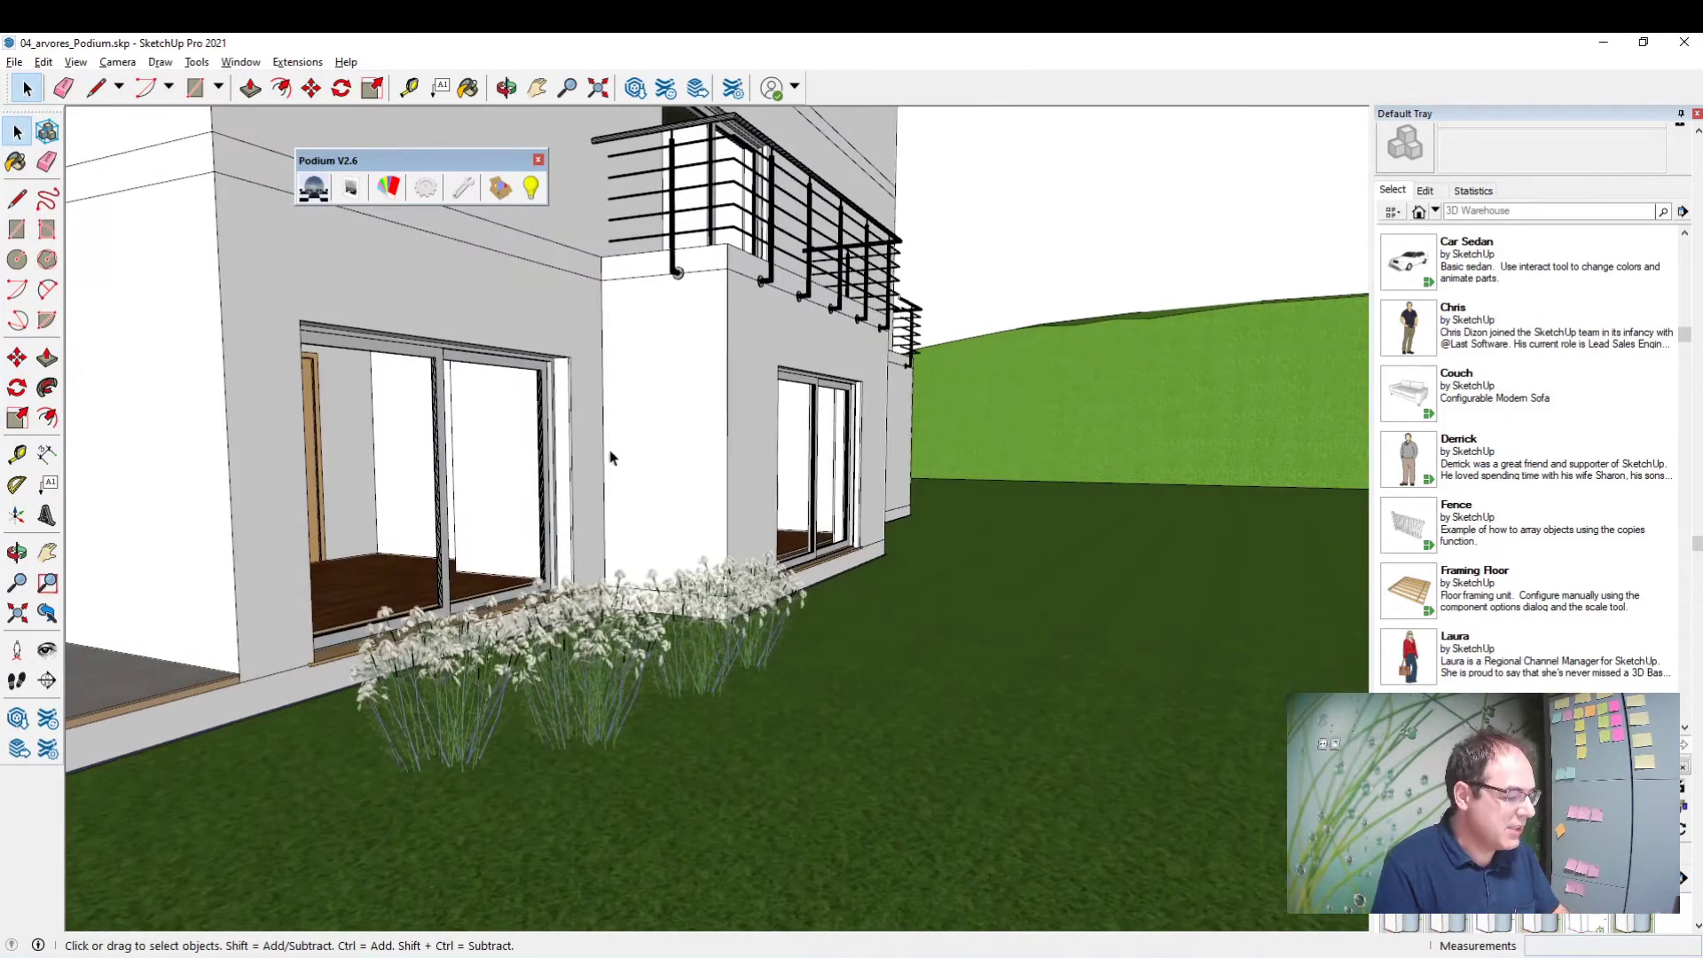
mouse_move(610, 457)
middle_mouse_down()
mouse_move(677, 509)
mouse_move(669, 486)
mouse_move(675, 499)
mouse_move(620, 483)
mouse_move(639, 544)
mouse_move(620, 483)
mouse_move(709, 635)
middle_mouse_up()
scroll(635, 499, "down", 3)
scroll(727, 644, "down", 2)
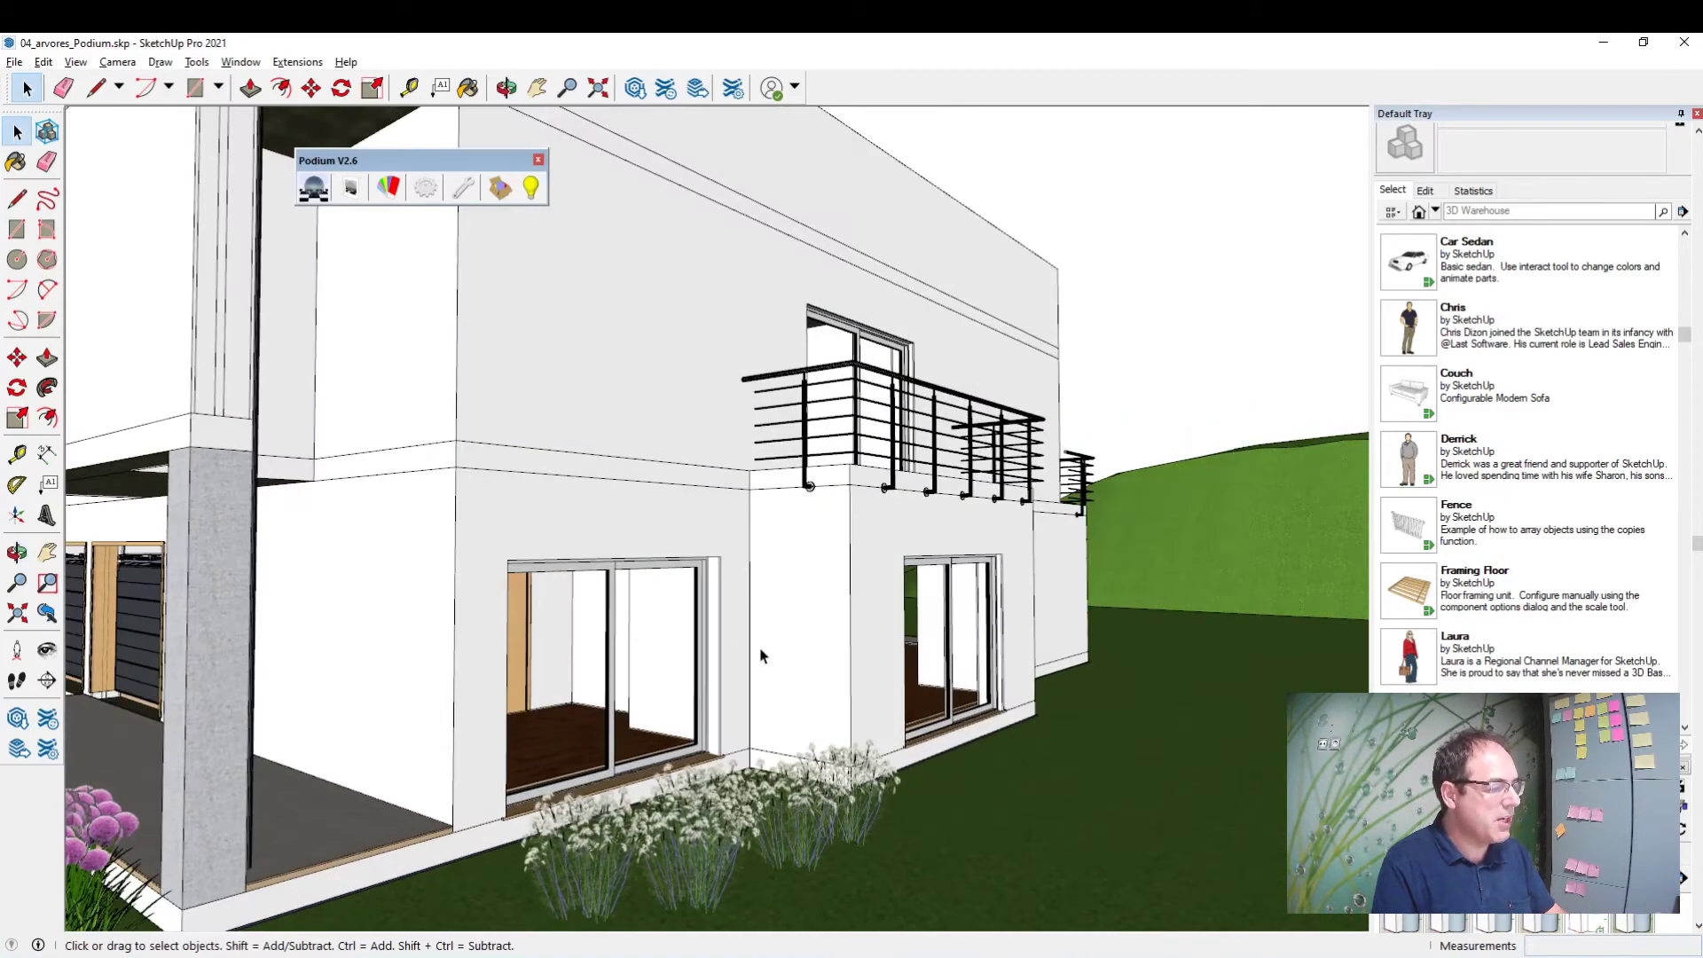
scroll(762, 657, "down", 2)
scroll(794, 668, "down", 2)
mouse_move(794, 668)
middle_mouse_down()
mouse_move(870, 802)
mouse_move(916, 783)
mouse_move(854, 781)
middle_mouse_up()
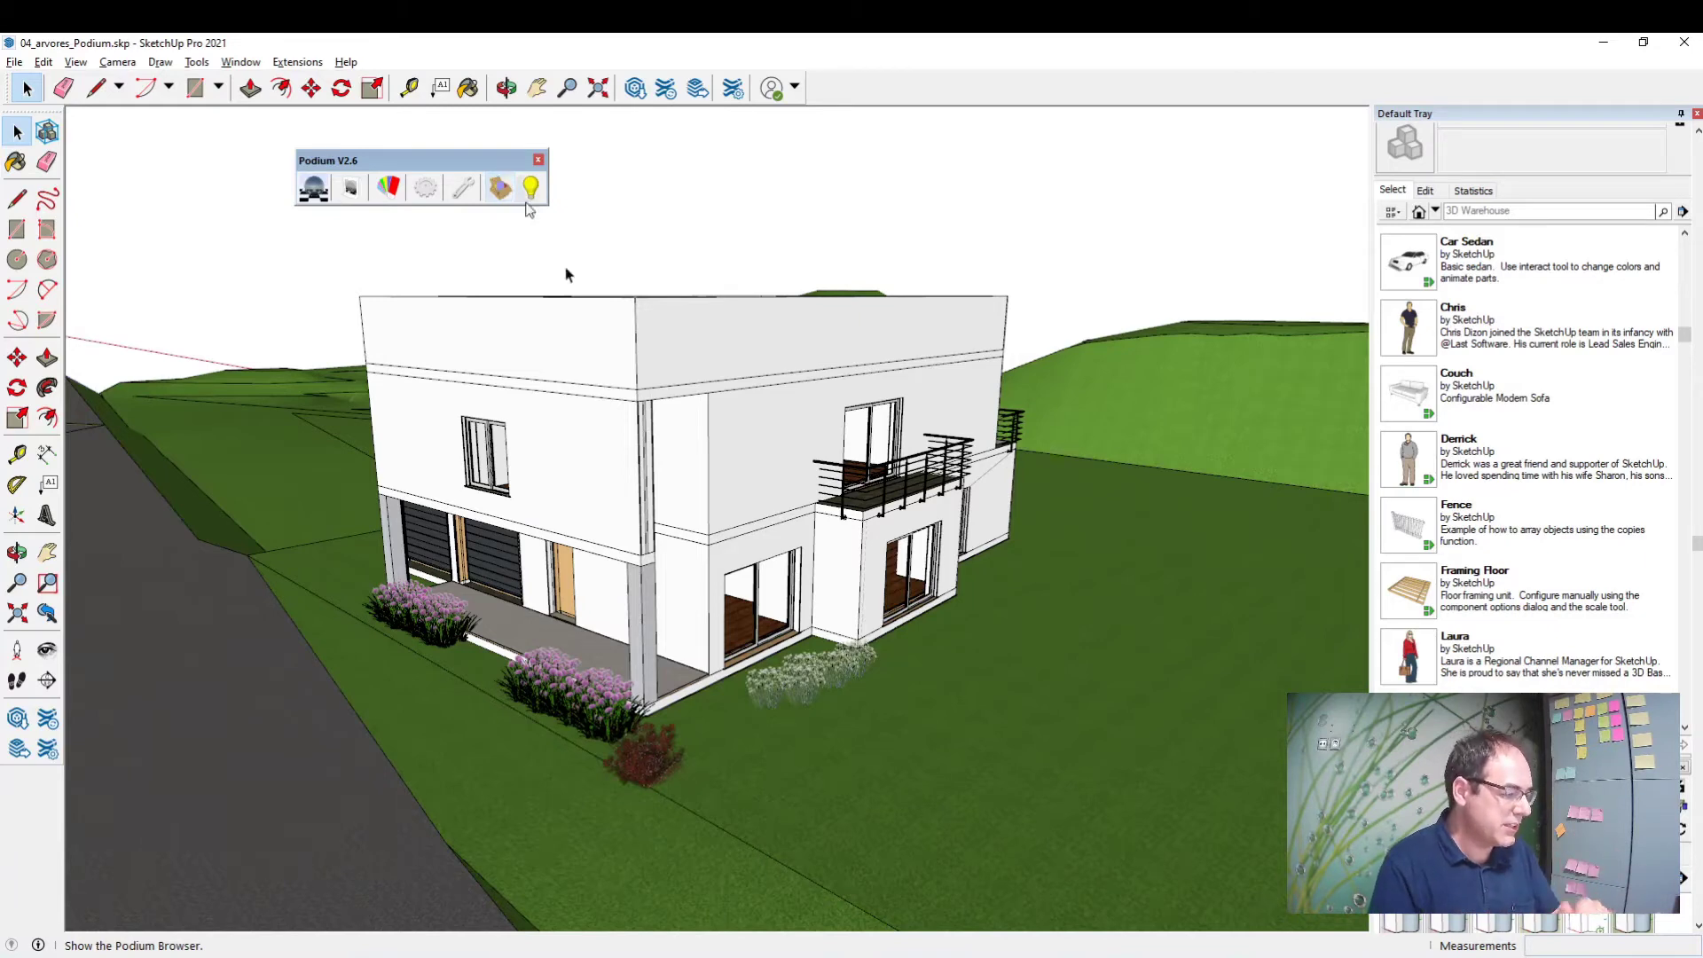
mouse_move(852, 939)
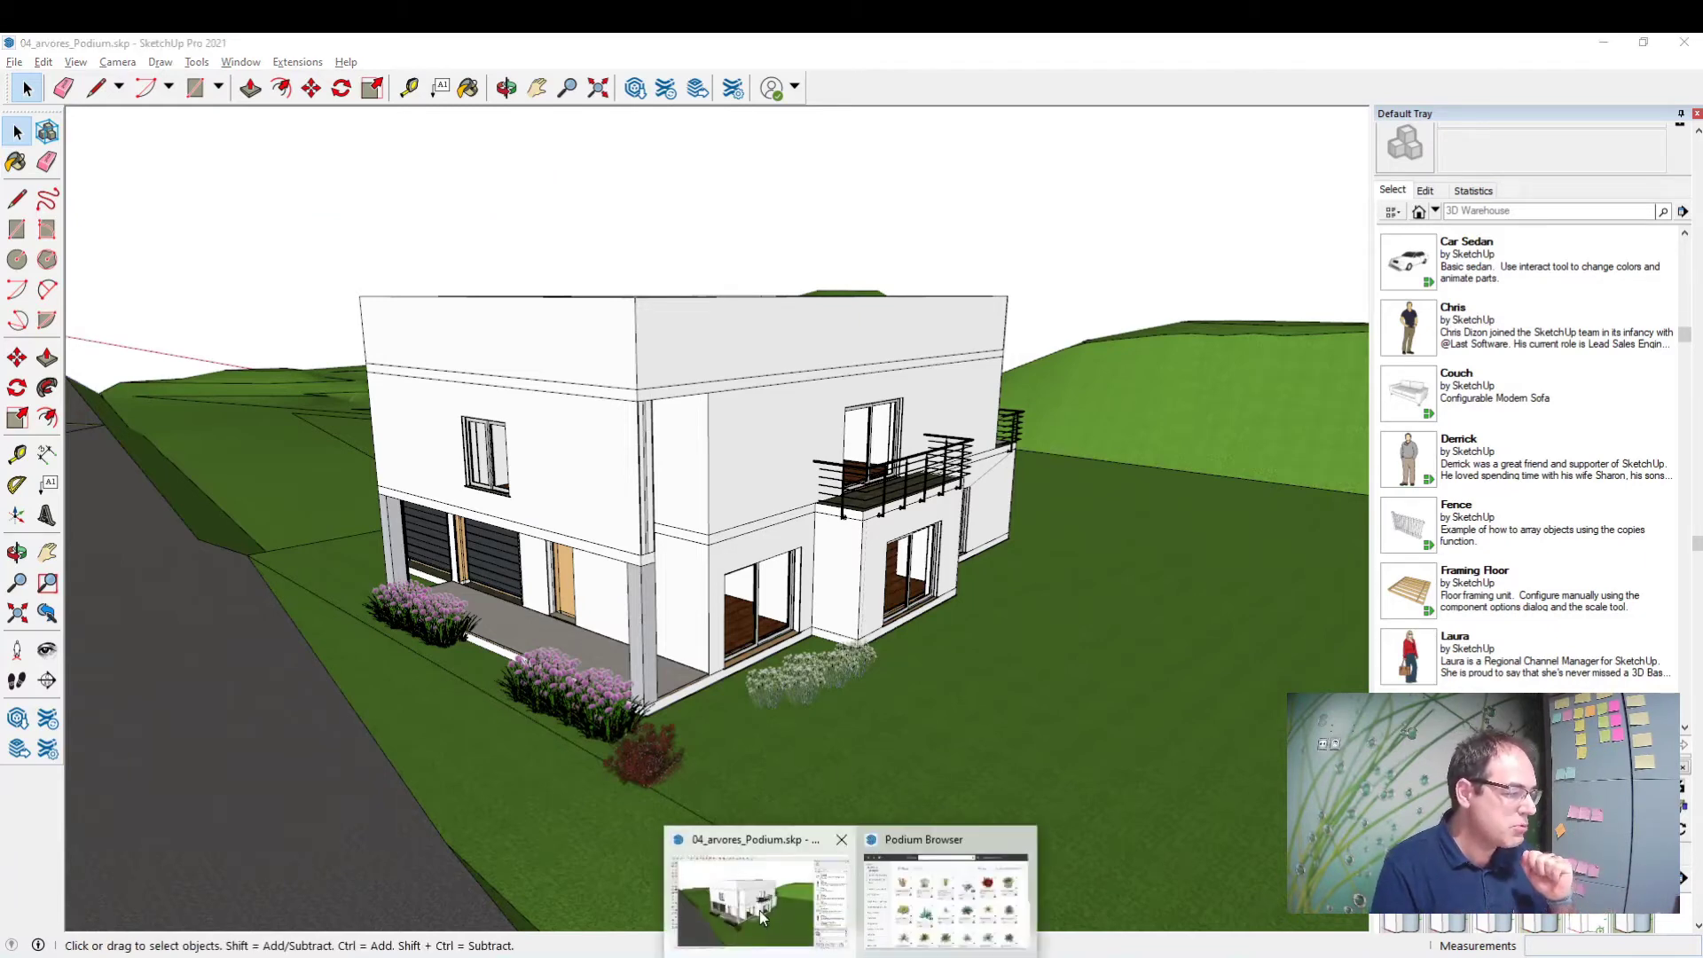
Step: Download the Acer Buergerianum Trident Maple from Podium's Vegetation > 3D Trees list
left_click(961, 896)
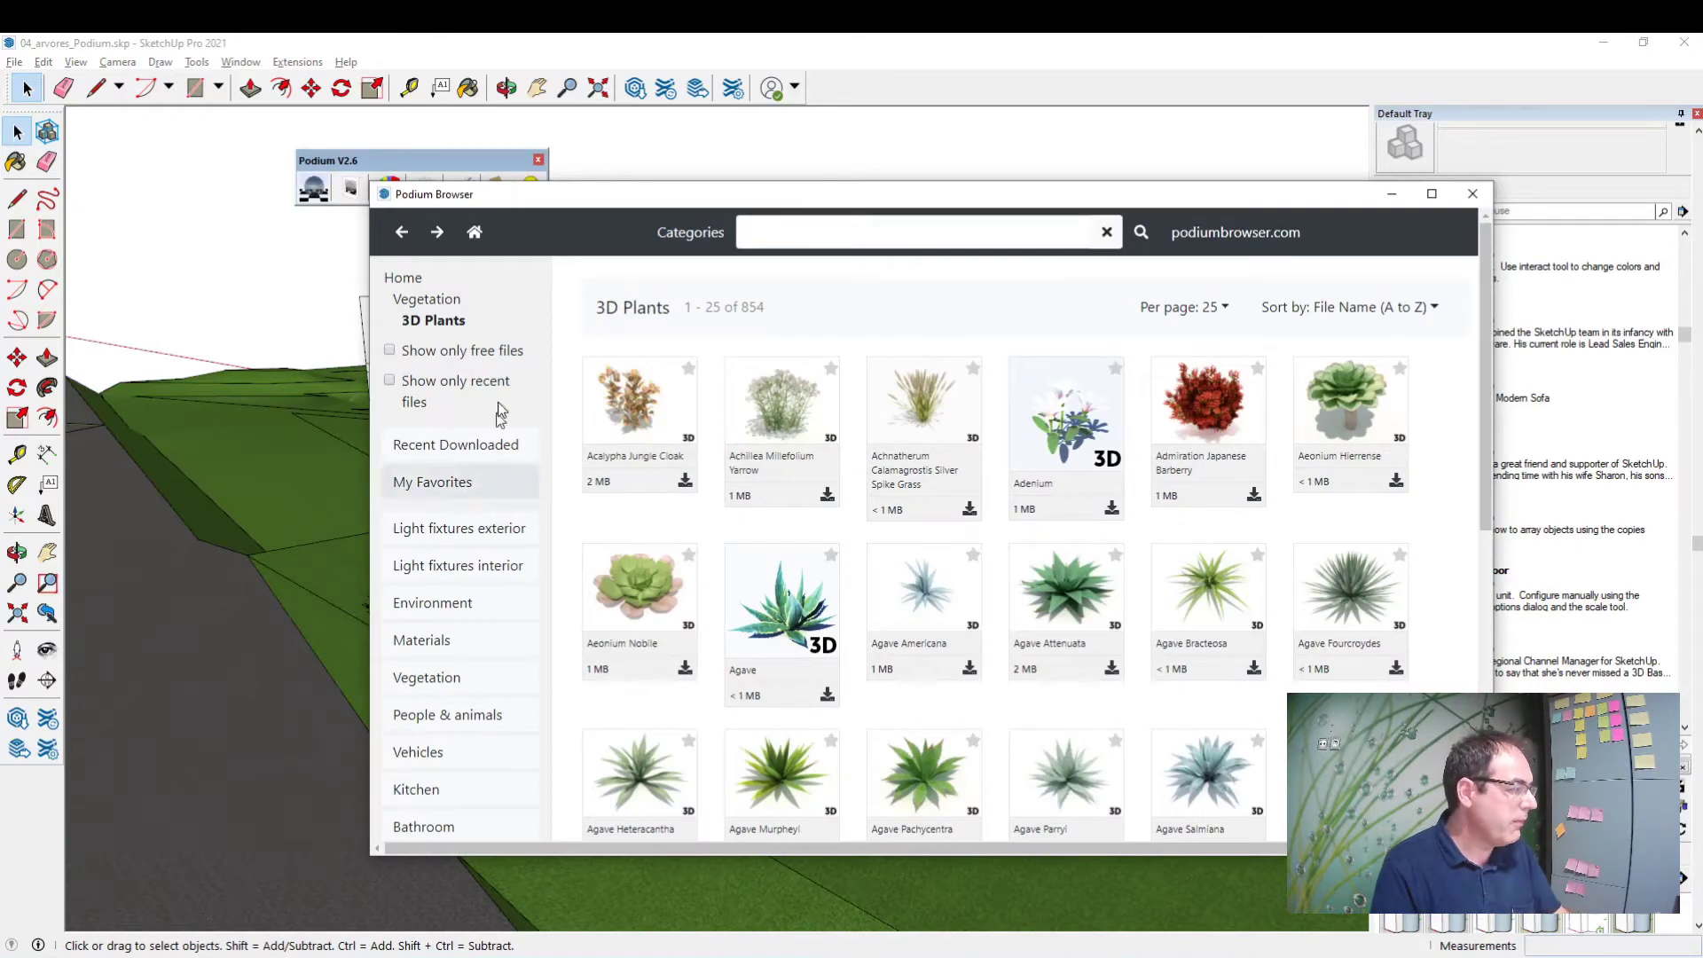
left_click(422, 302)
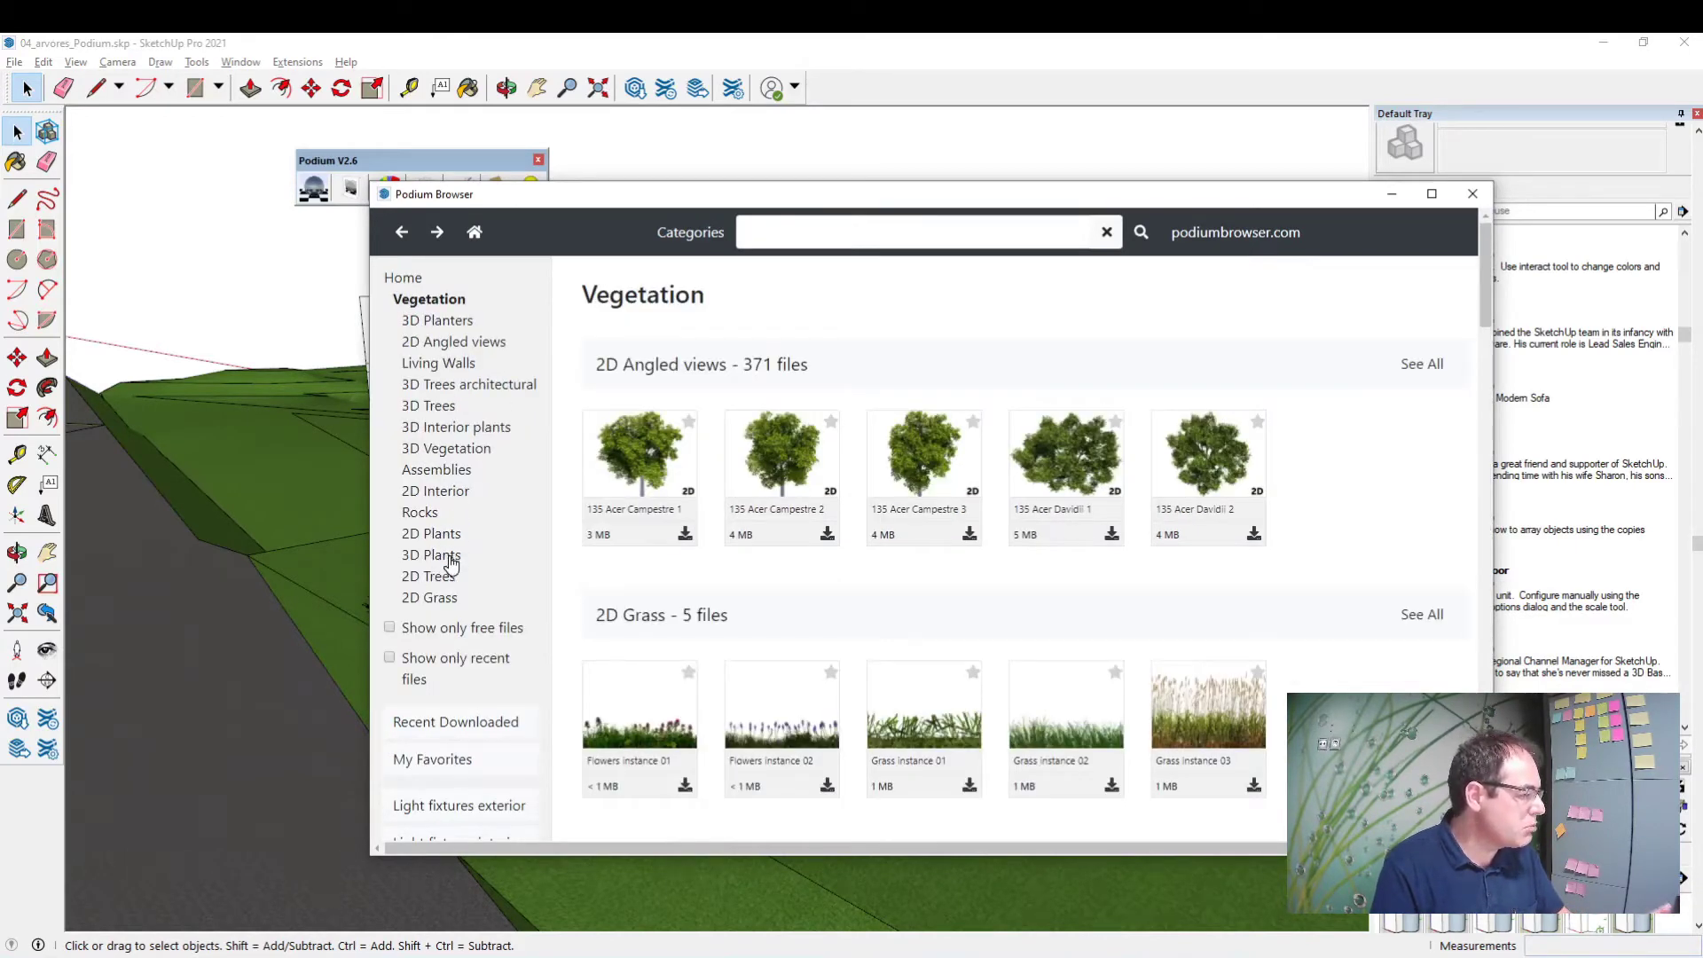
left_click(433, 408)
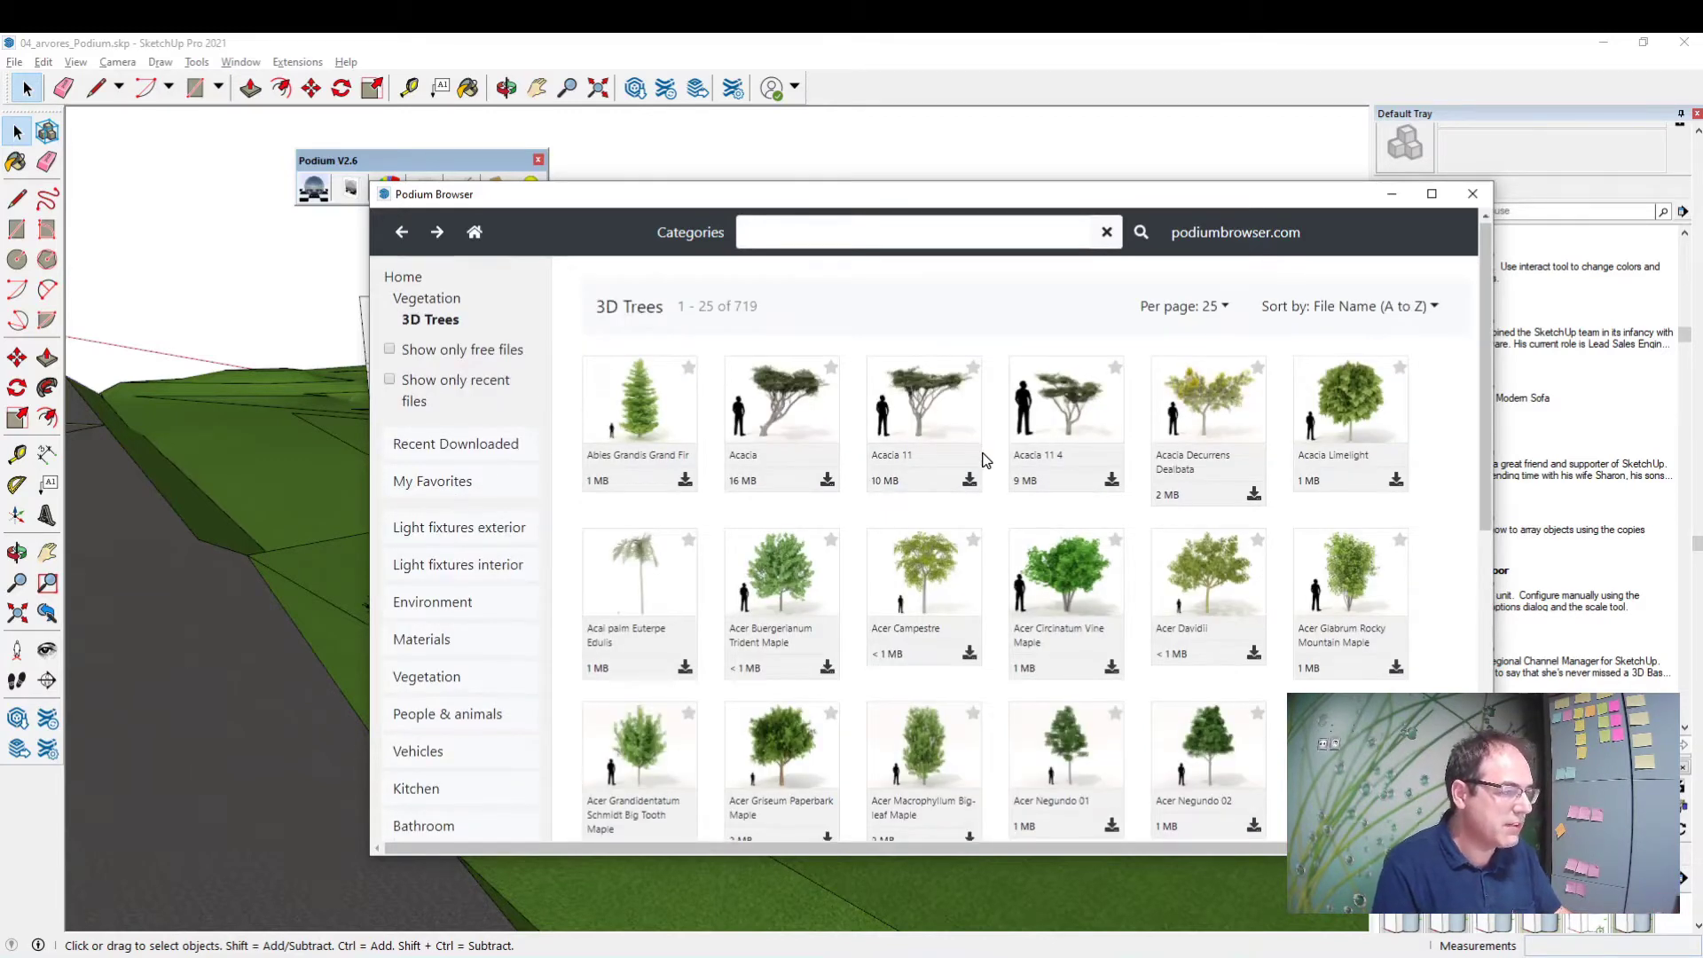
scroll(1109, 391, "down", 1)
scroll(1238, 342, "down", 1)
scroll(1239, 355, "up", 2)
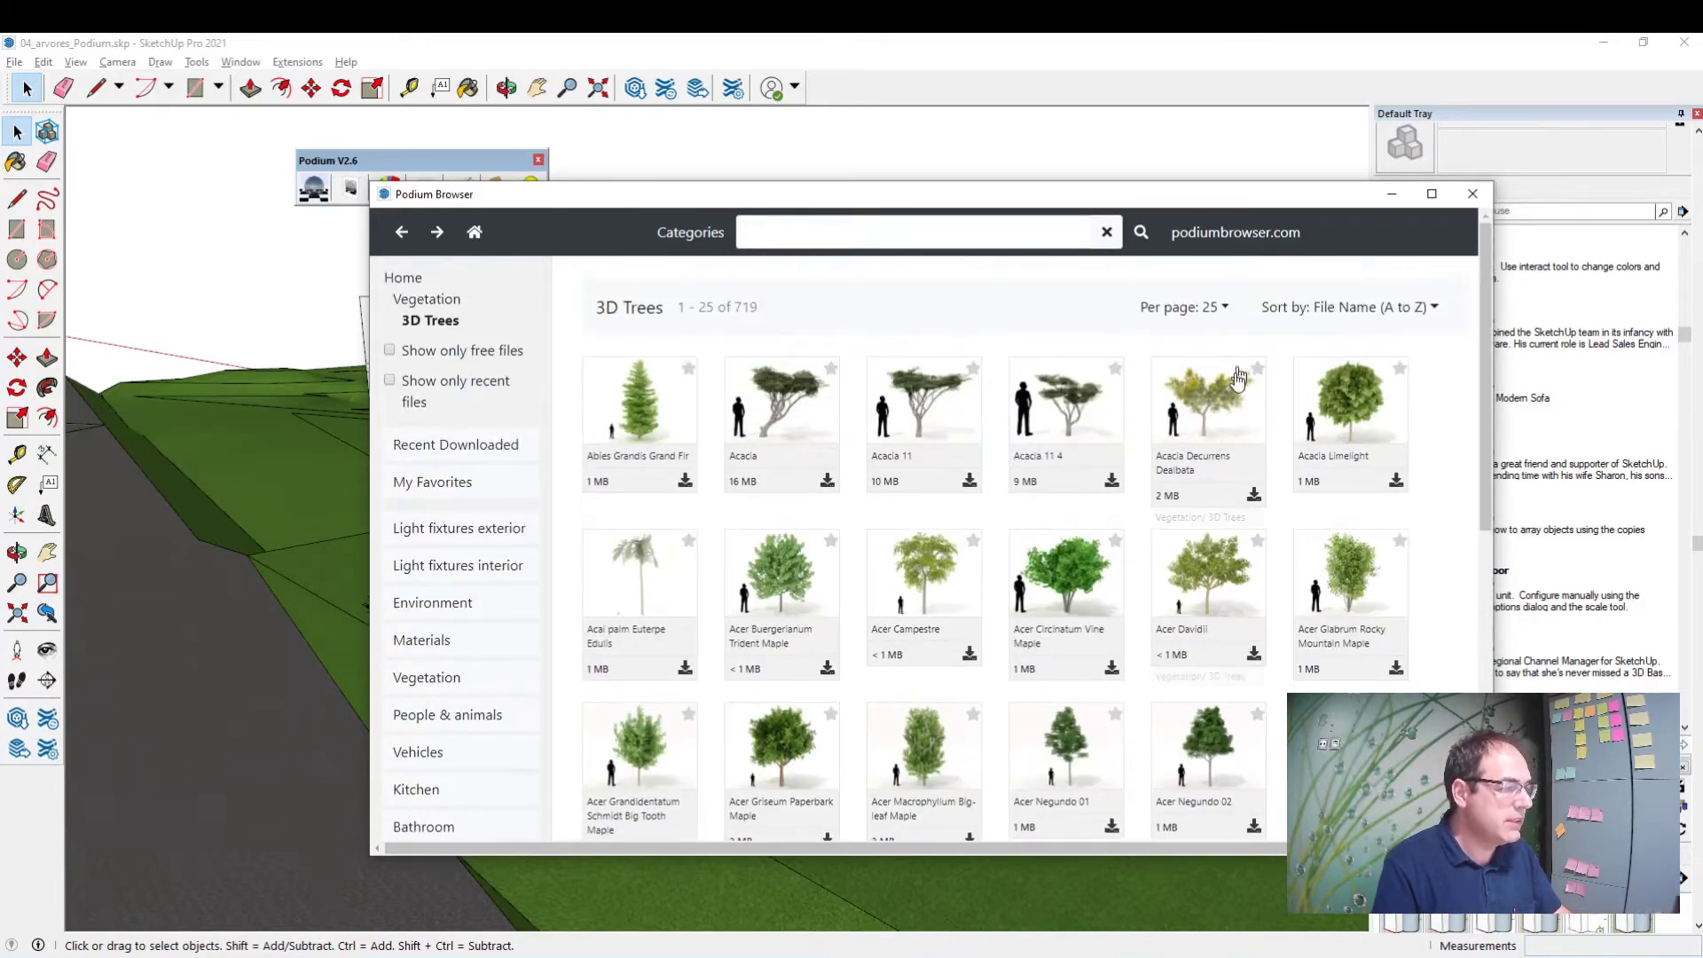
left_click(827, 671)
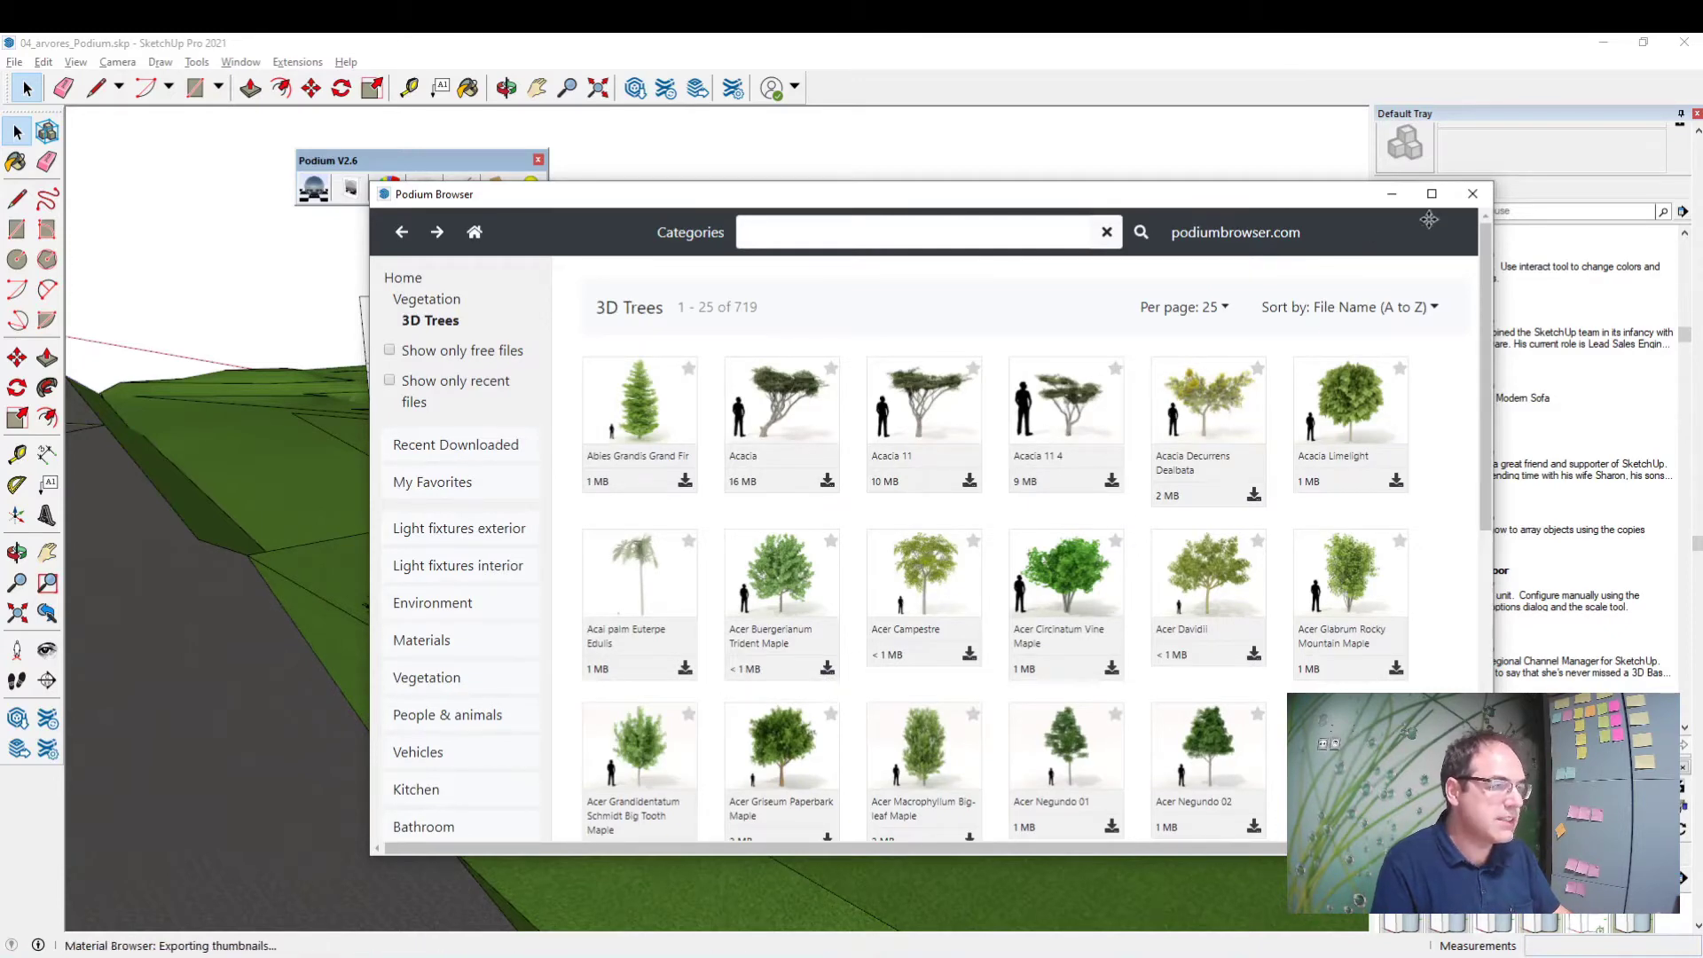
Step: Place the maple left of the house by the road and copy it to the right side
scroll(997, 485, "down", 3)
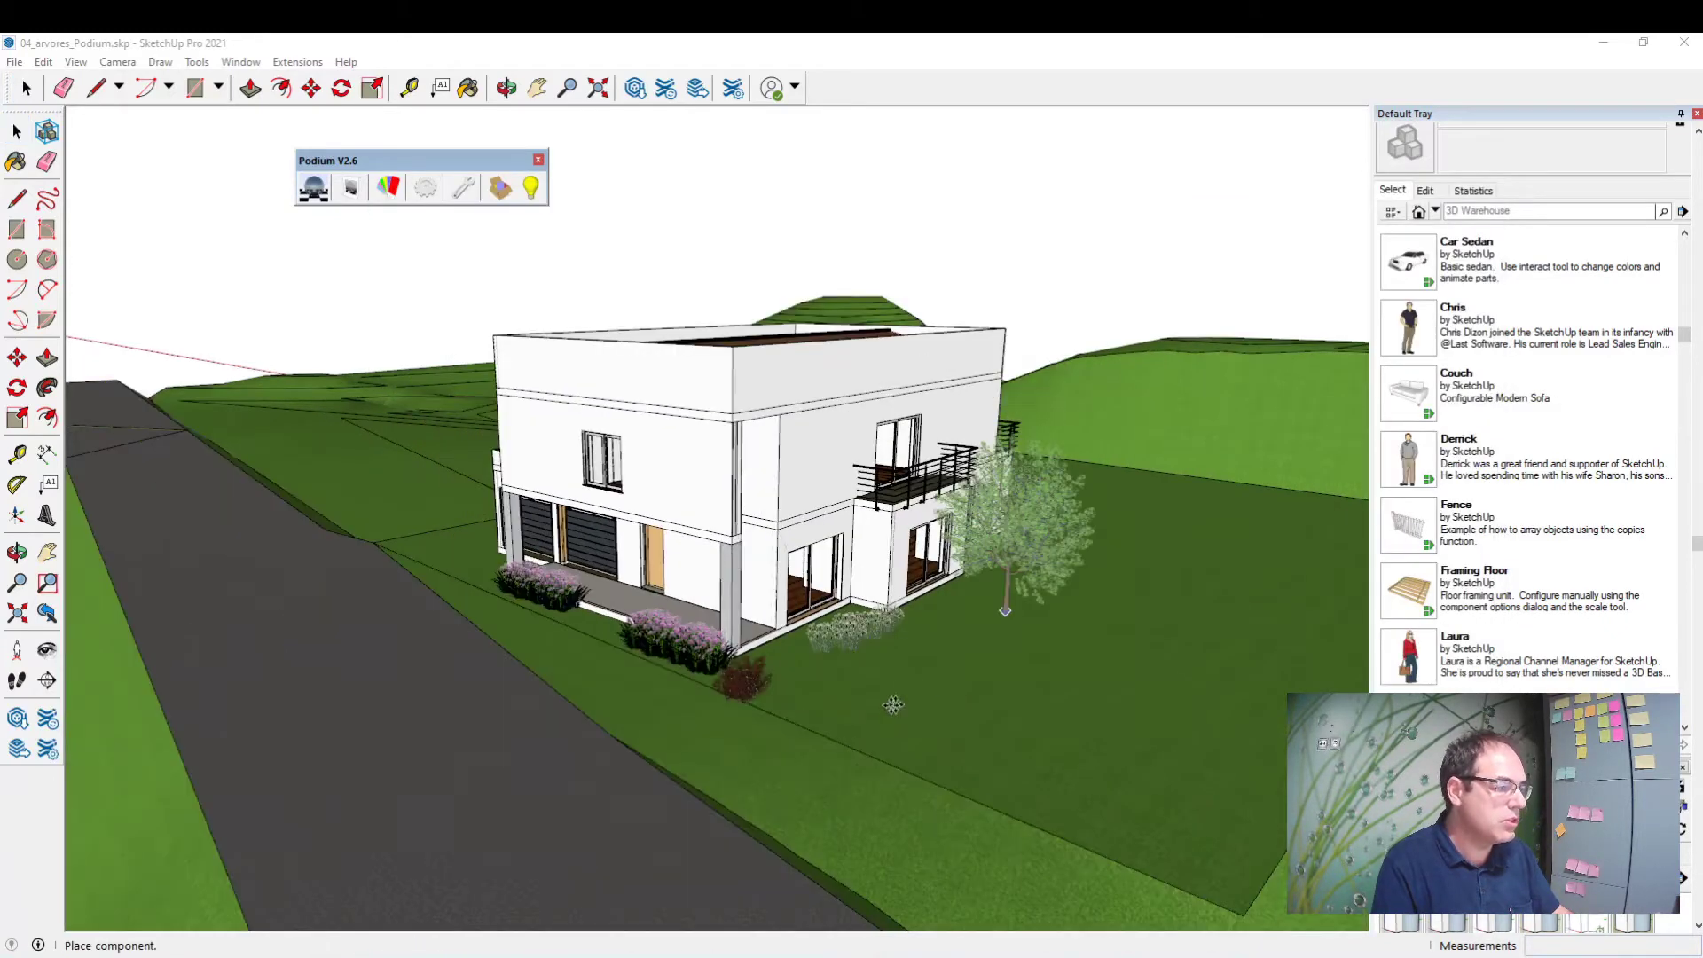
middle_click_drag(869, 612, 973, 650)
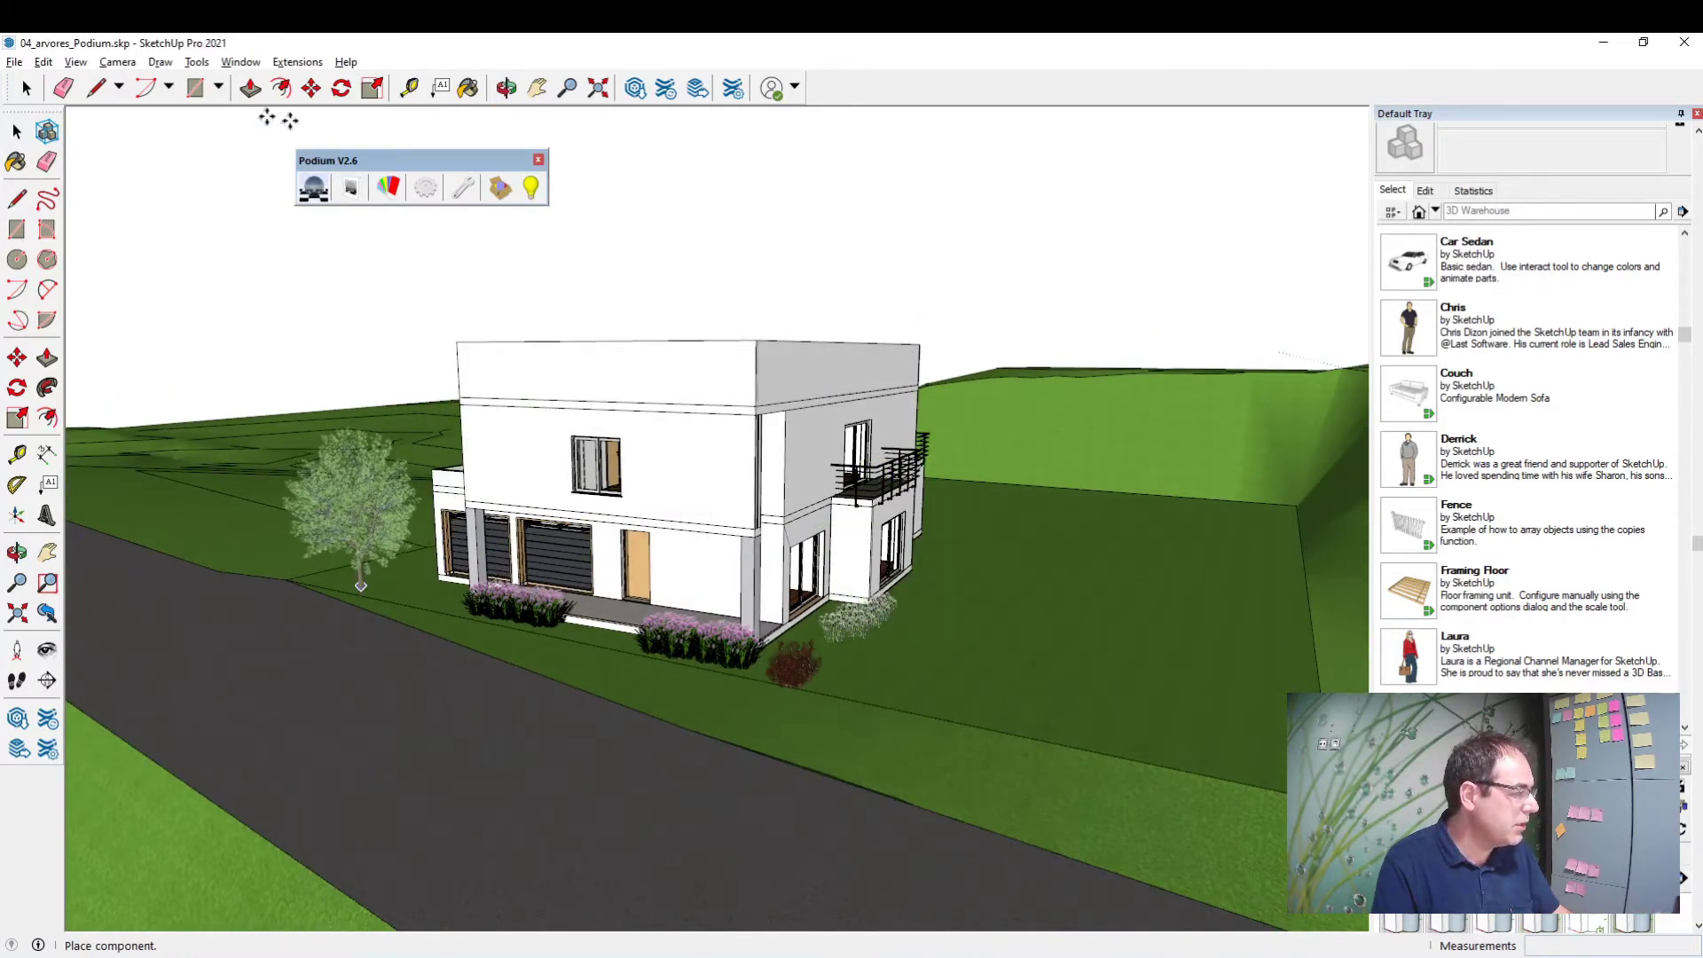
left_click(361, 585)
left_click(17, 359)
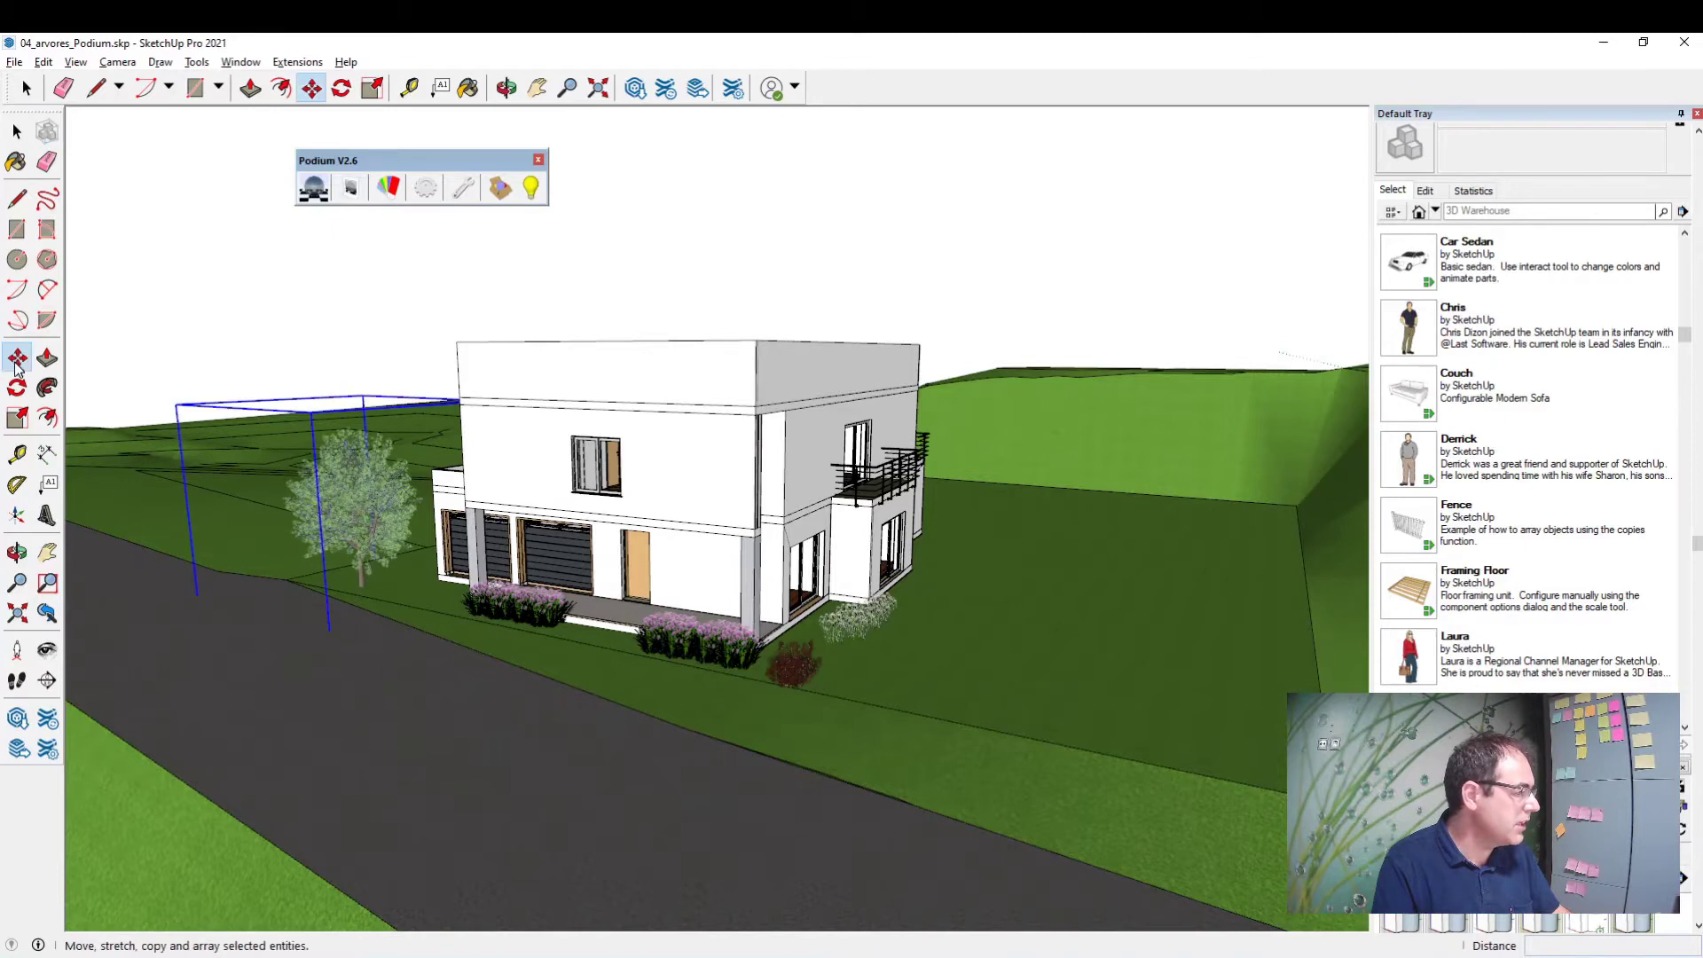
key("ctrl")
left_click(361, 586)
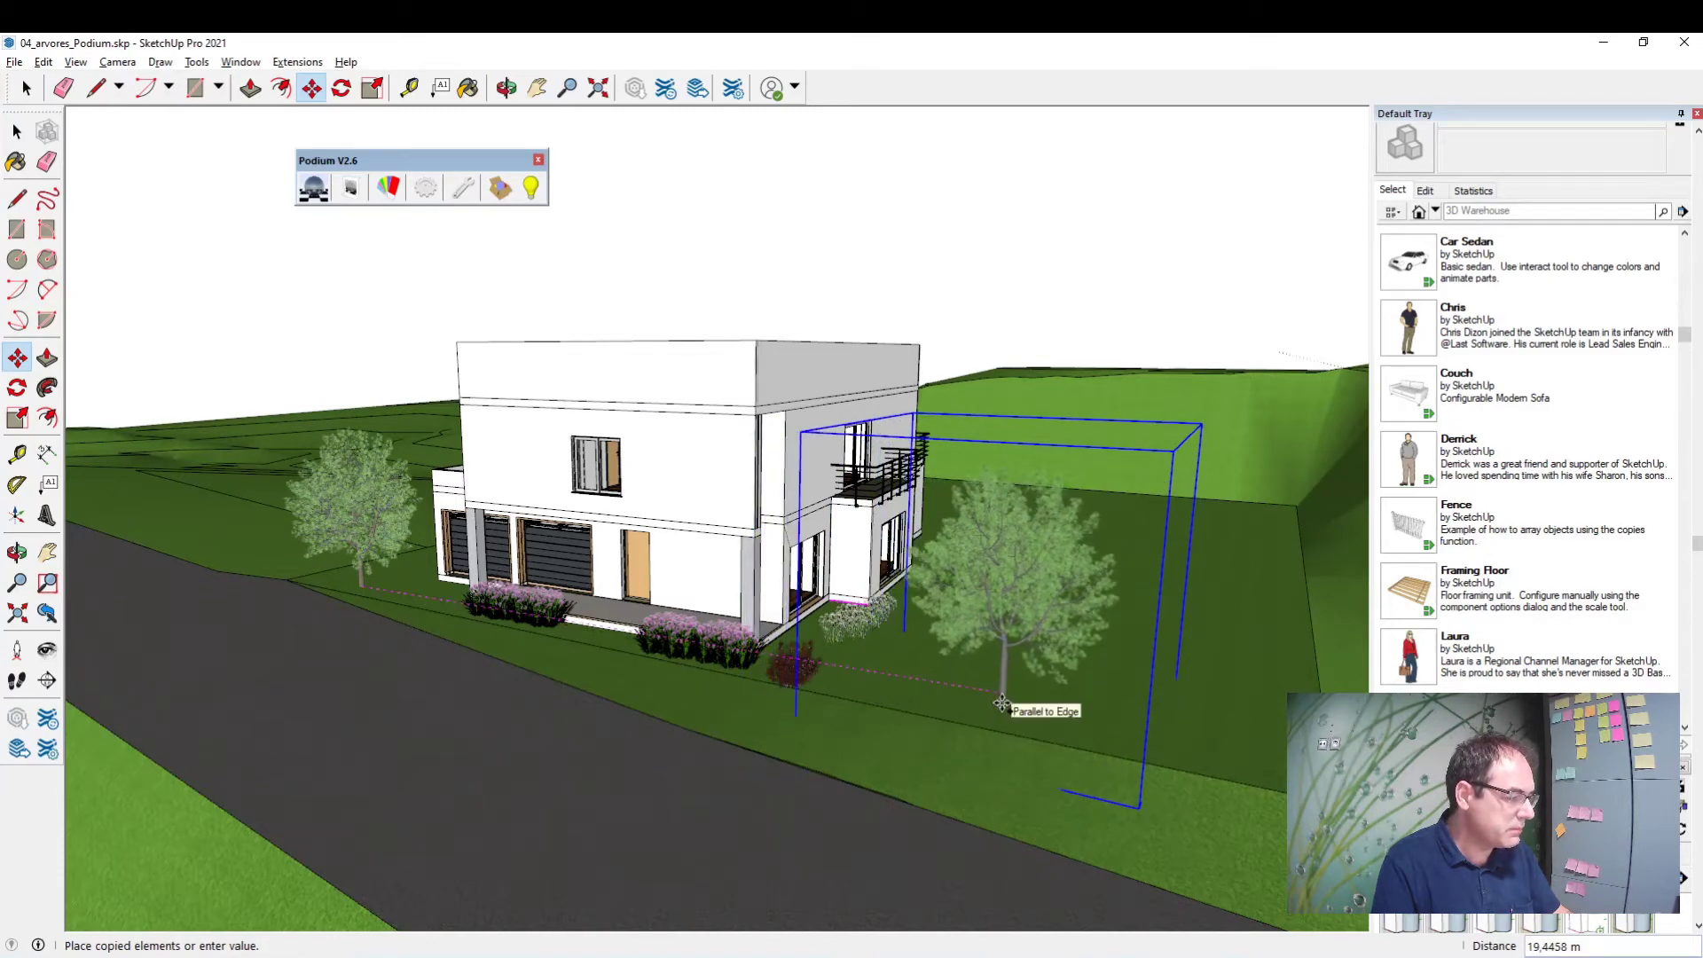
left_click(956, 735)
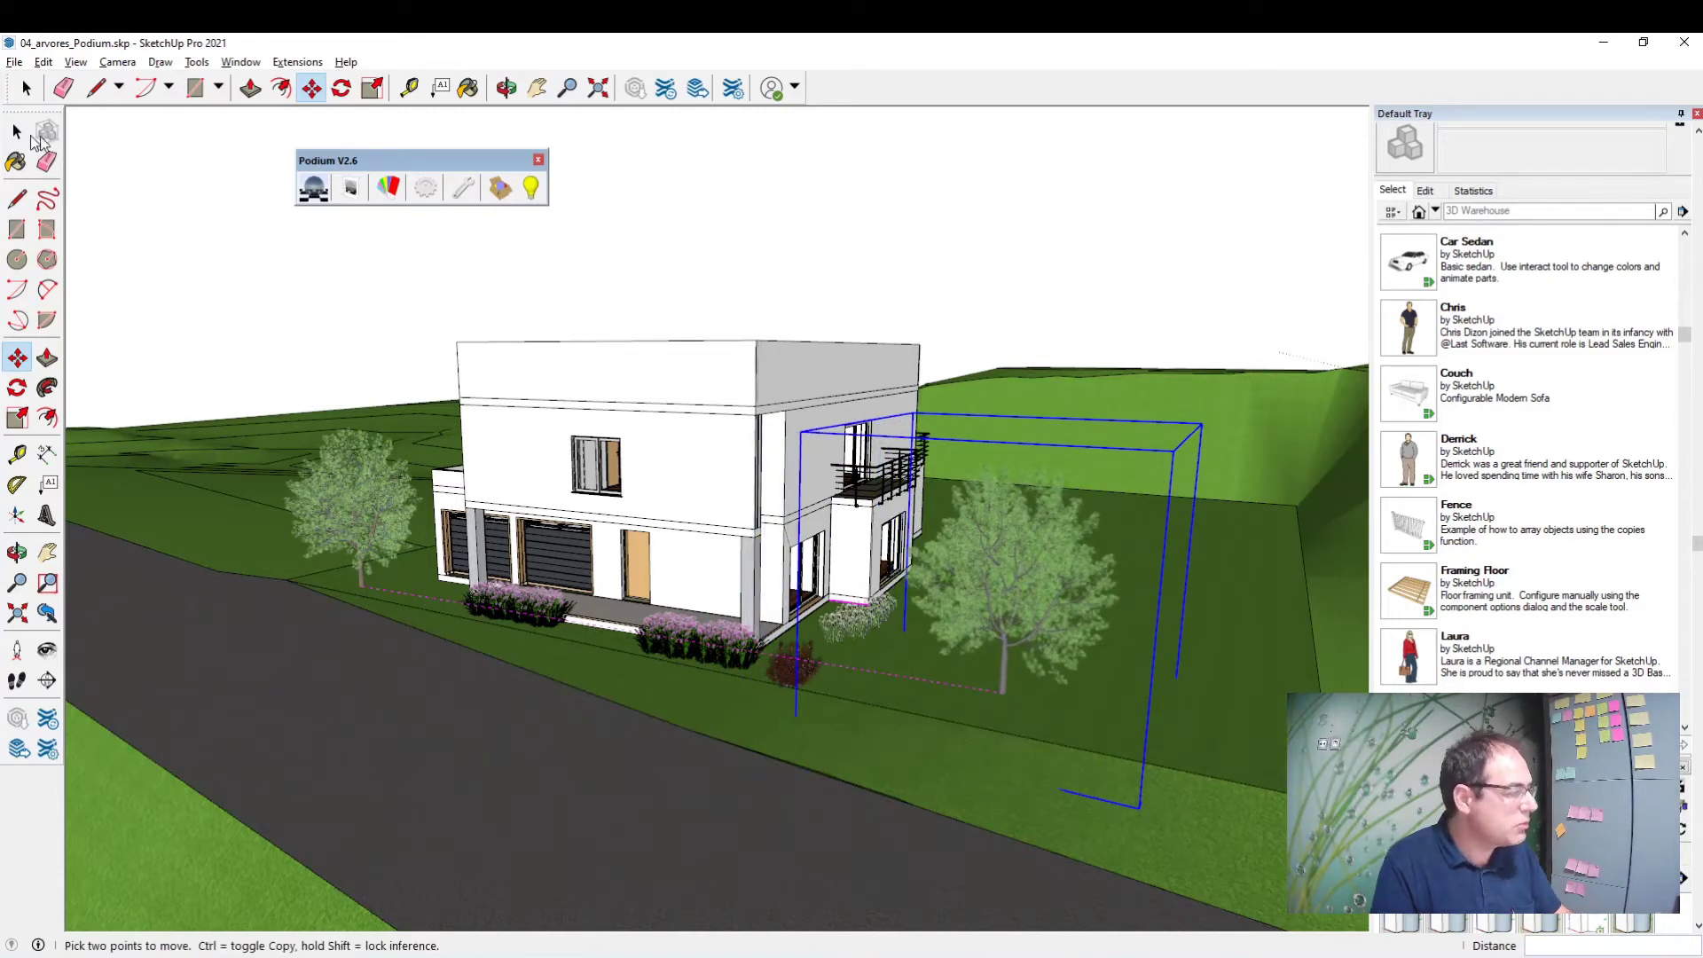
Step: Rotate the right-hand maple copy about 49 degrees around its base
middle_click_drag(955, 734, 940, 772)
left_click(17, 386)
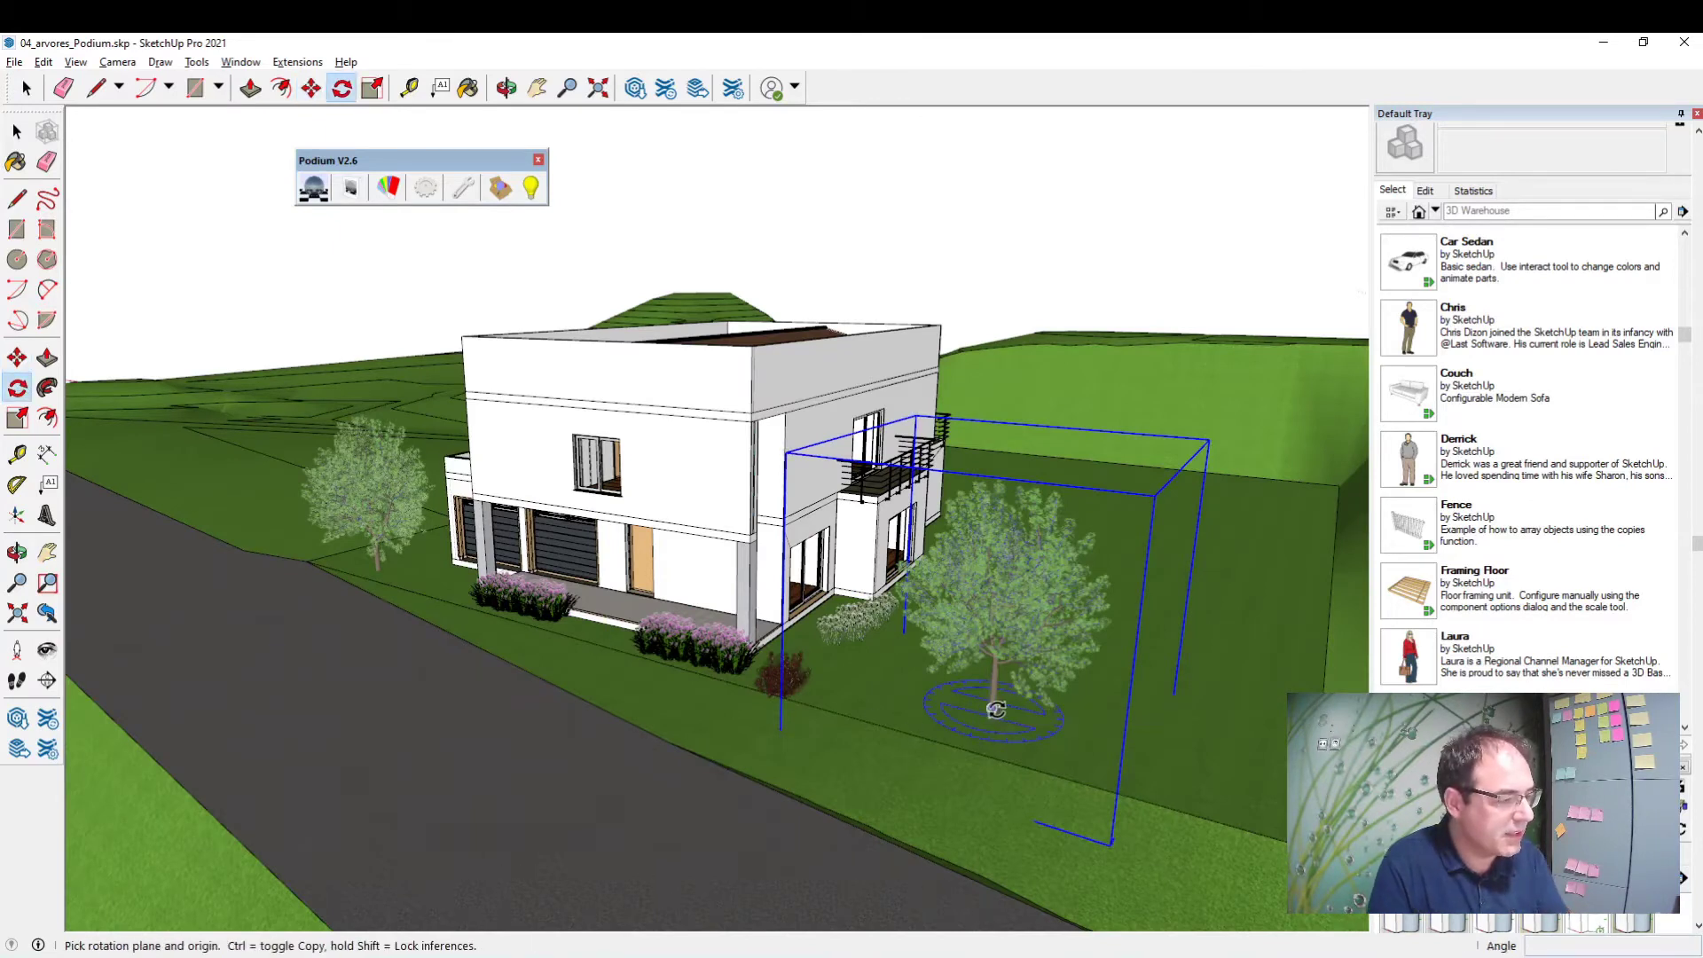
left_click(992, 707)
left_click(1184, 742)
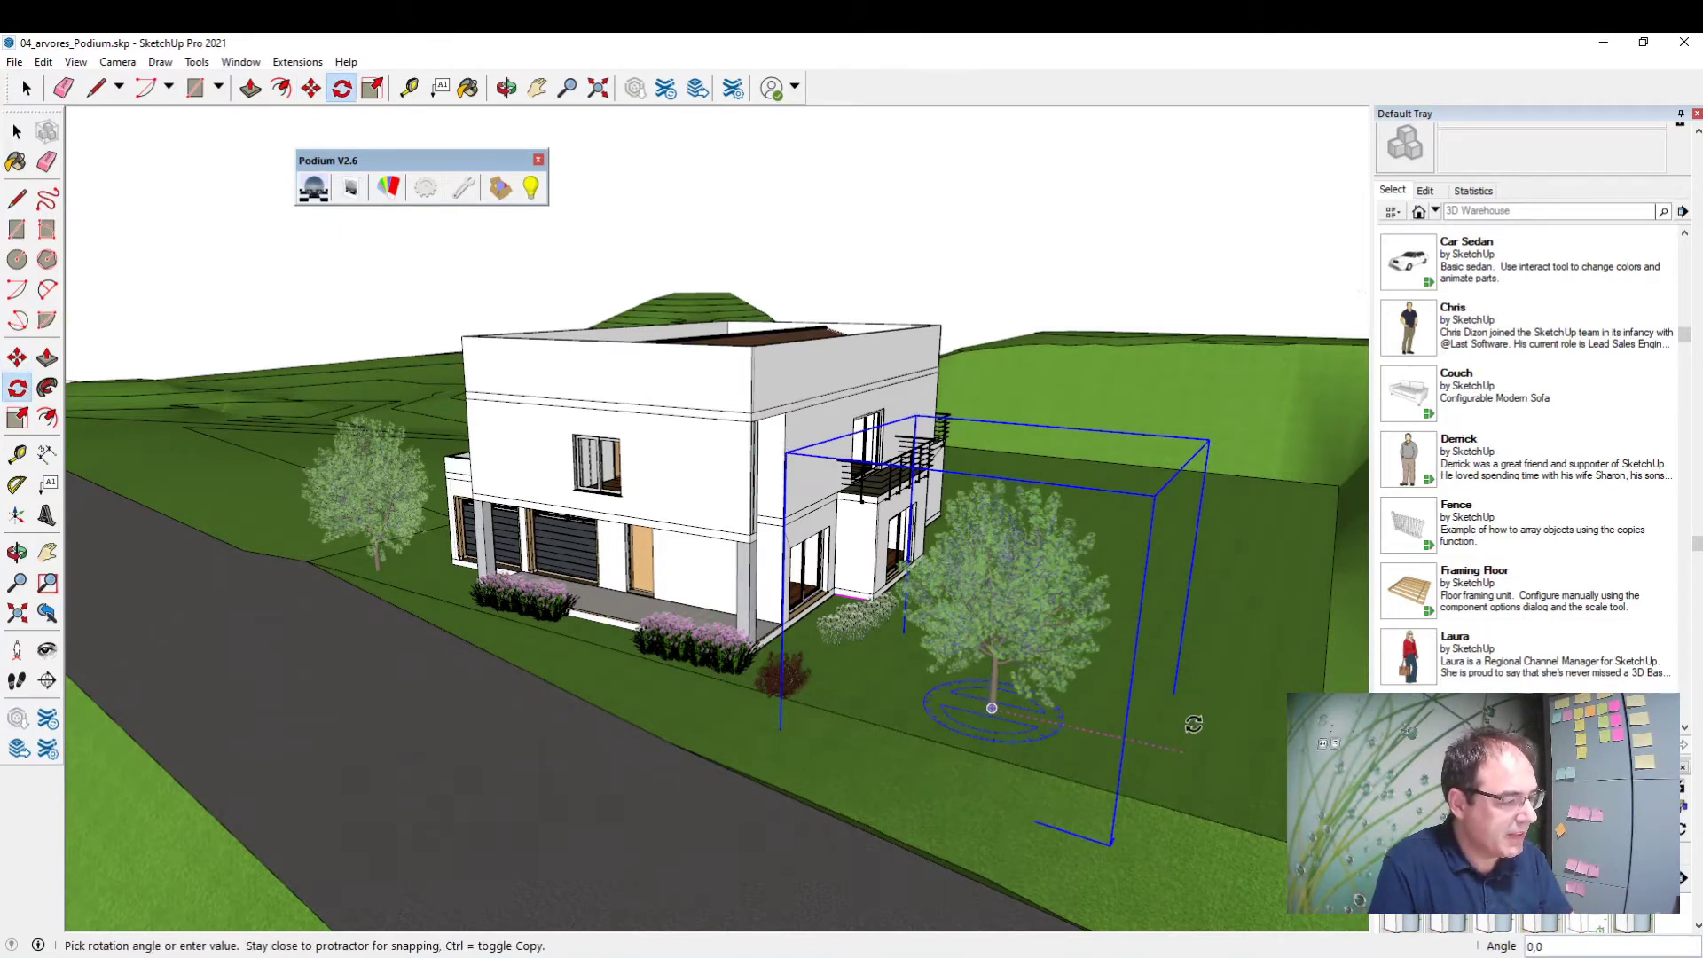
left_click(1192, 674)
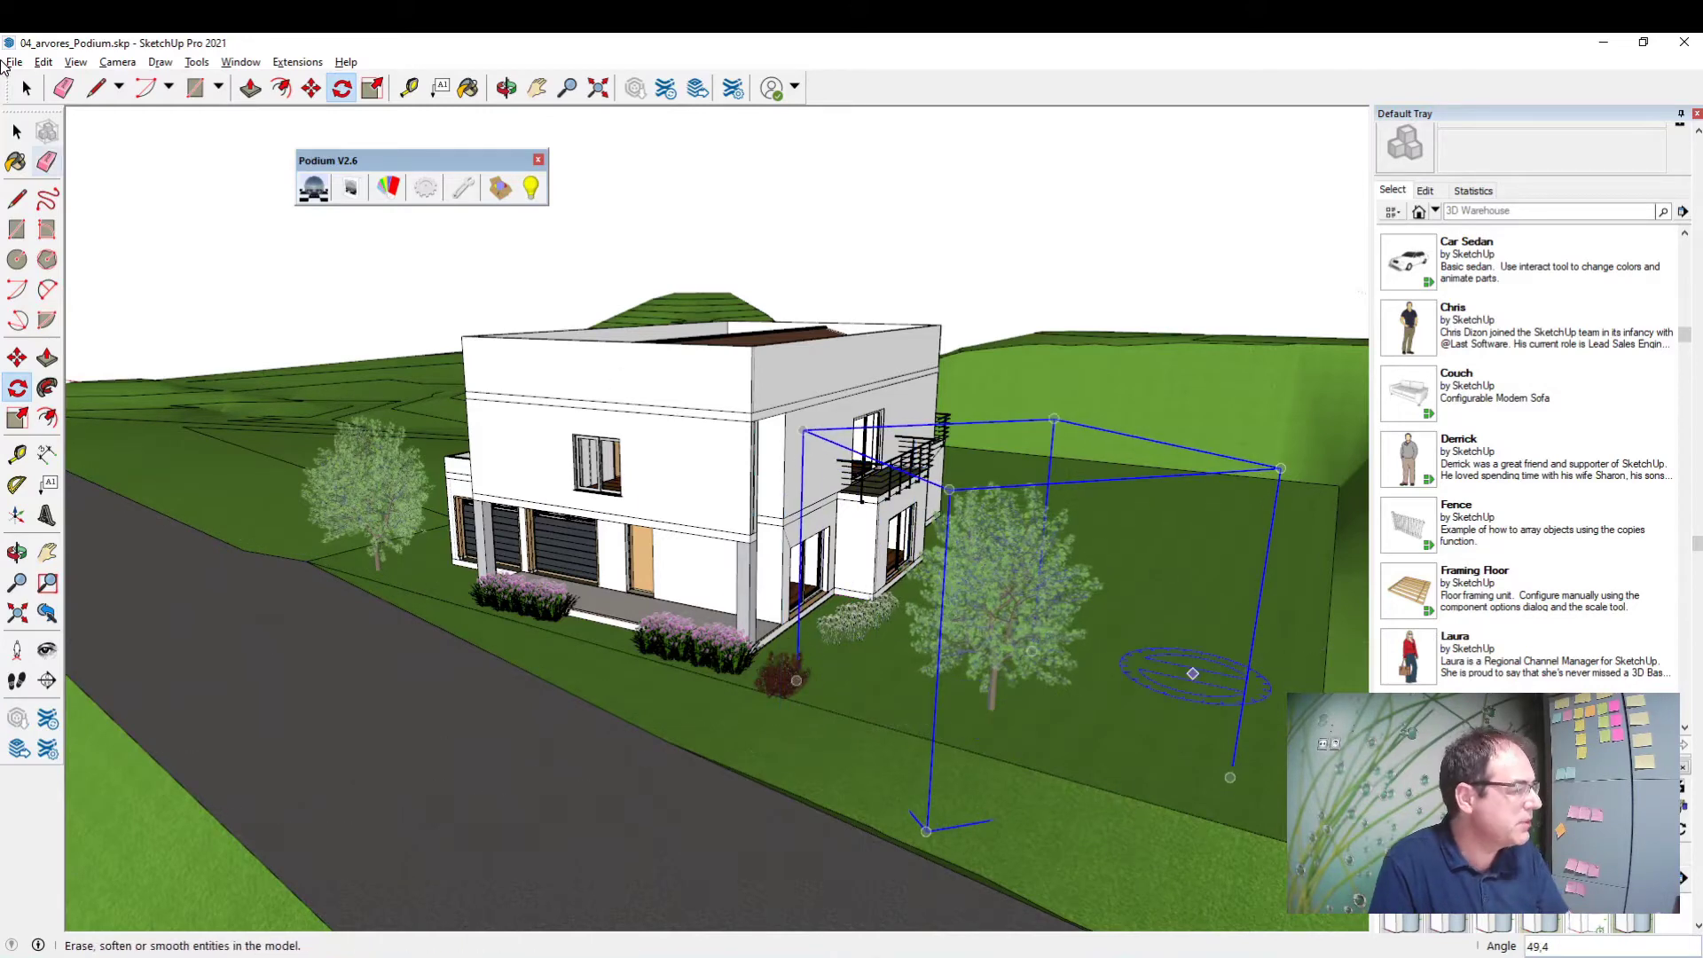
key("space")
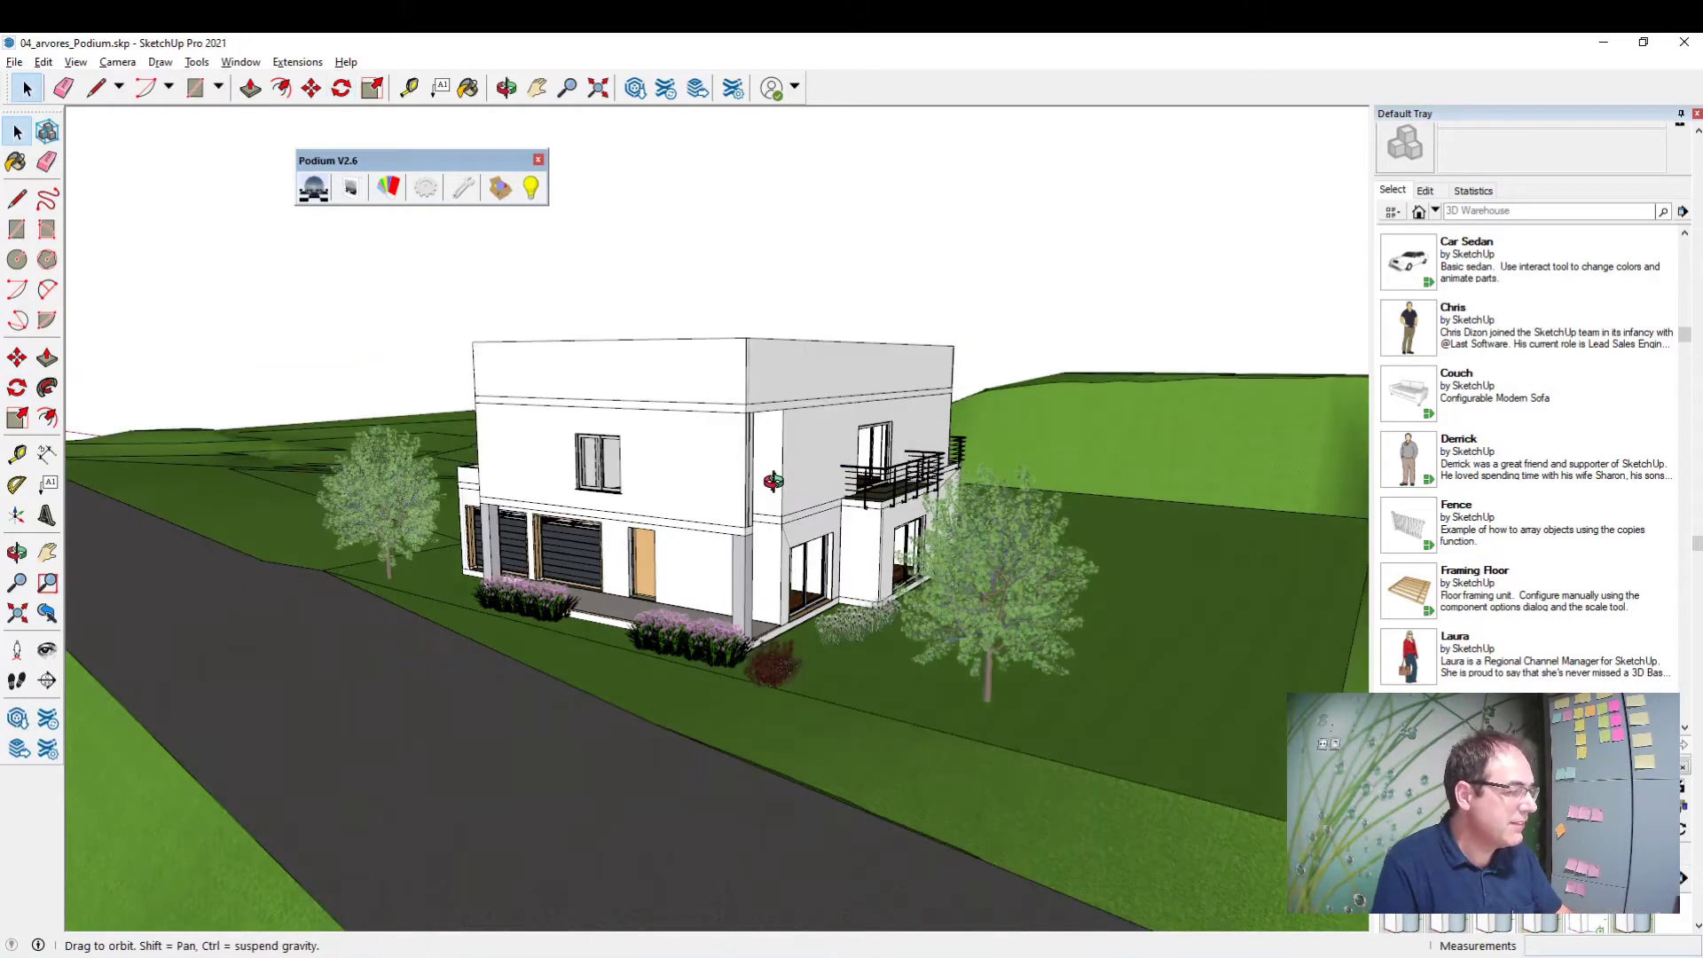
middle_click_drag(744, 548, 773, 485)
scroll(777, 486, "up", 5)
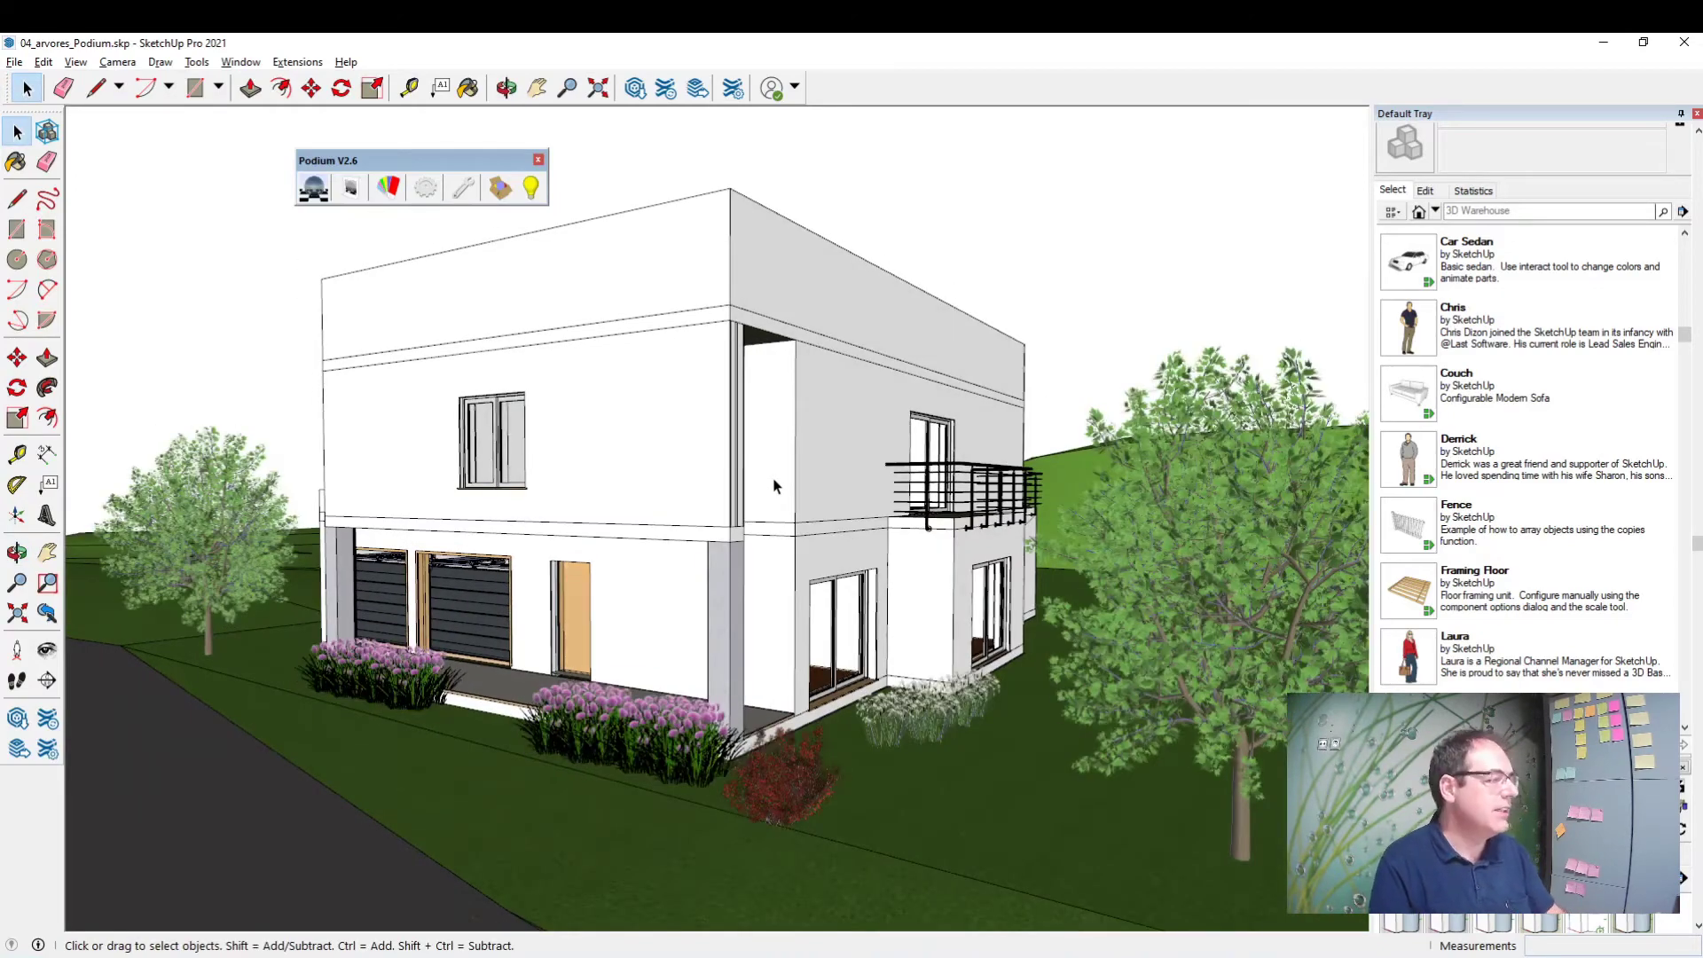
middle_click_drag(792, 739, 781, 681)
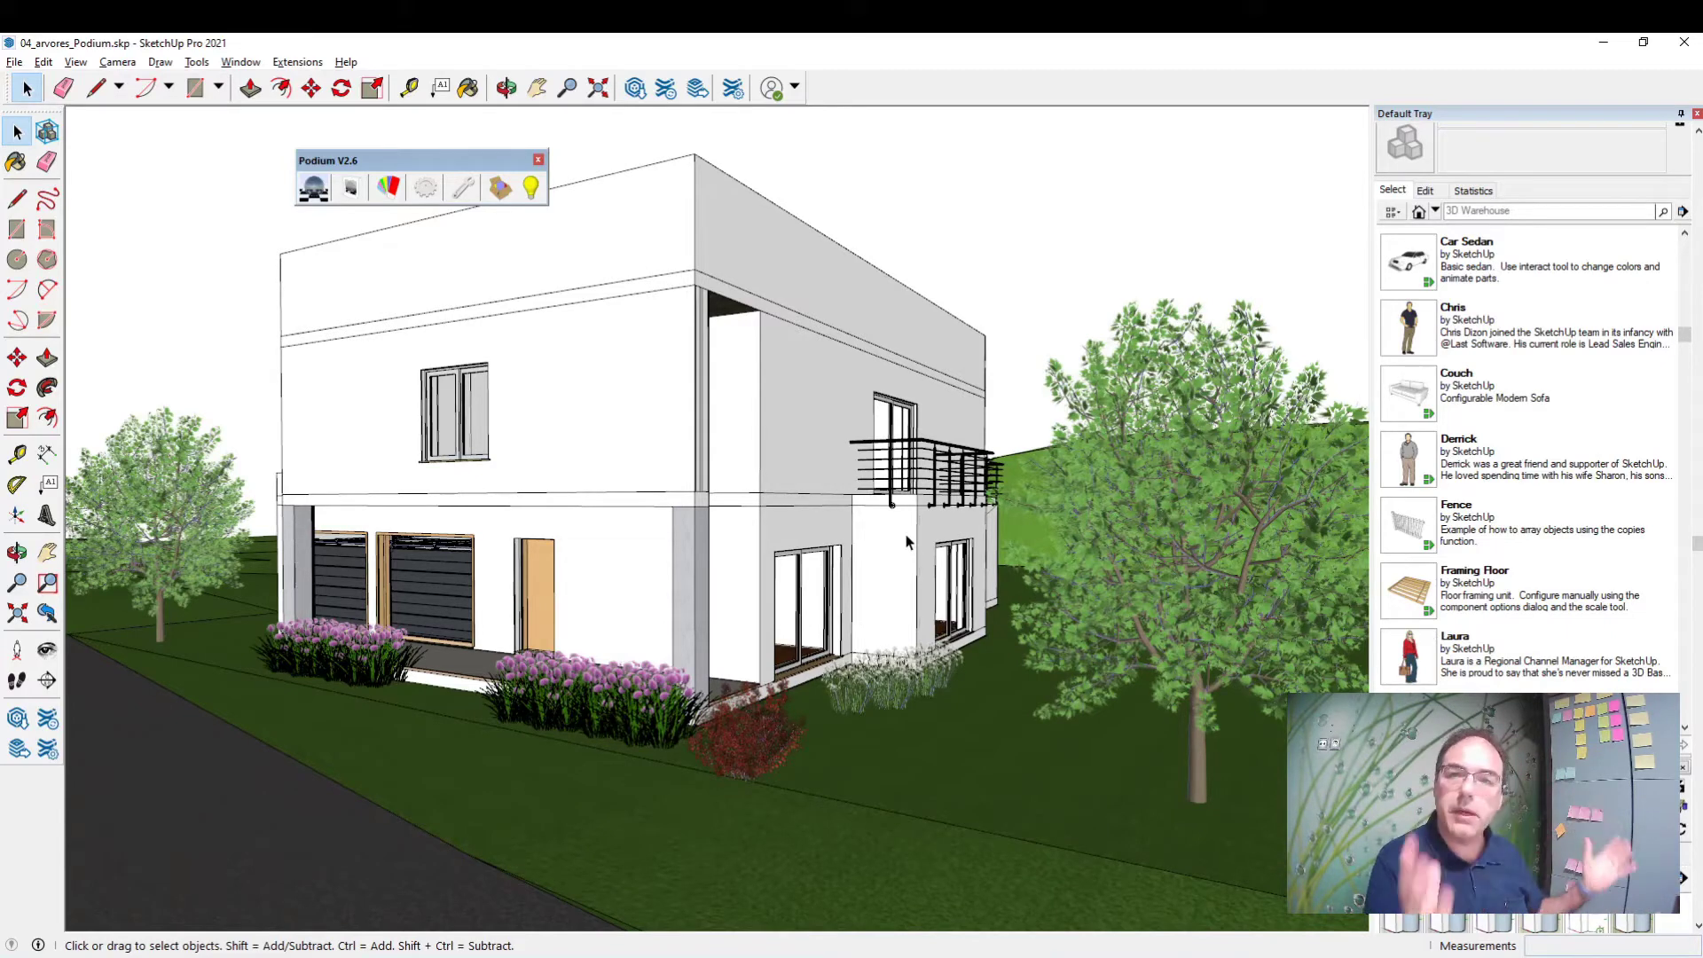
middle_click_drag(1290, 552, 1125, 523)
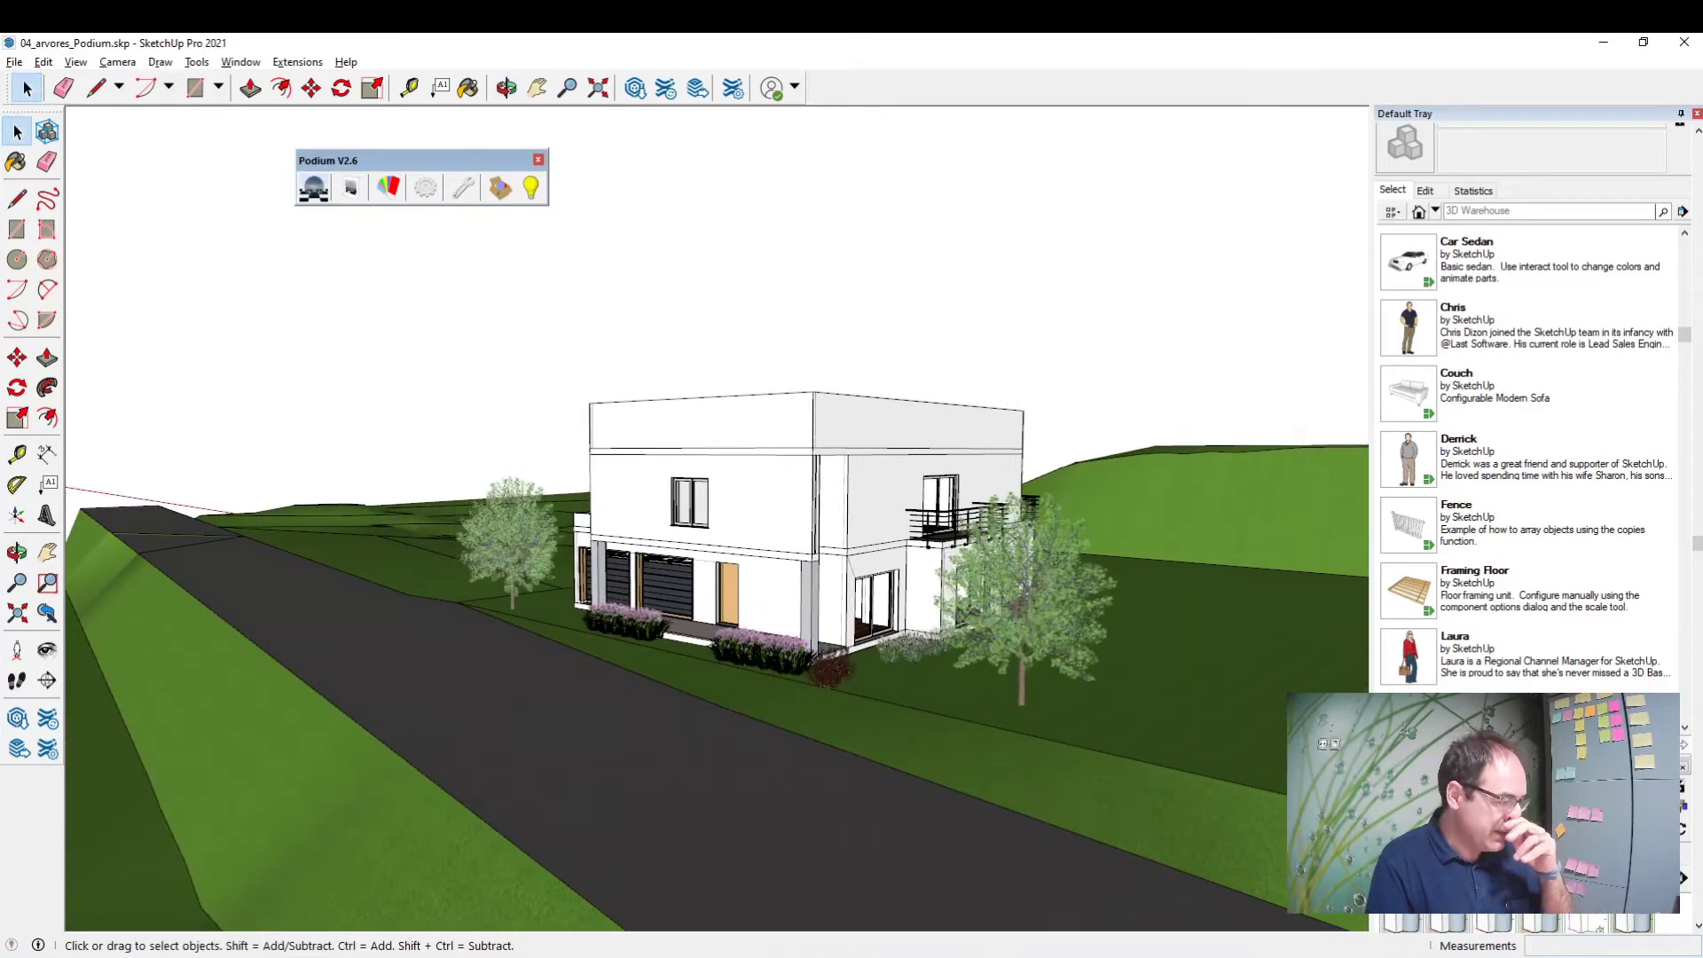
mouse_move(1020, 639)
middle_mouse_down()
mouse_move(898, 752)
mouse_move(981, 663)
middle_mouse_up()
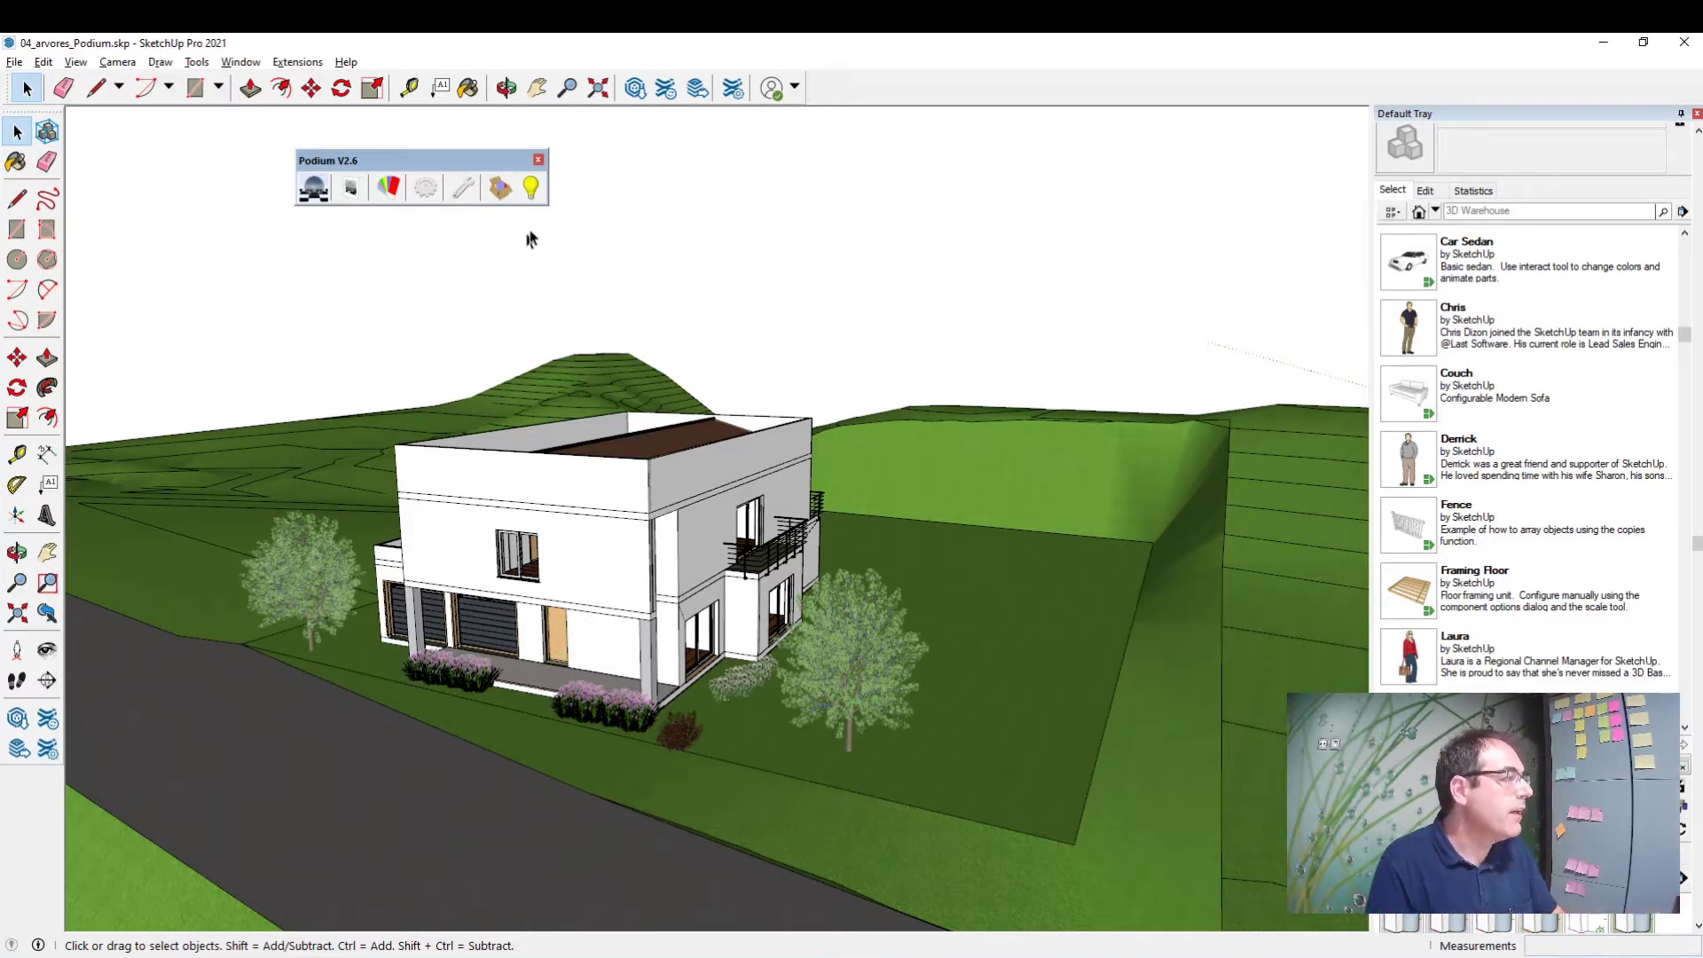
Step: Load the Warren Red Pacific maple from Podium's Vegetation > 2D Trees and minimize the browser
left_click(498, 189)
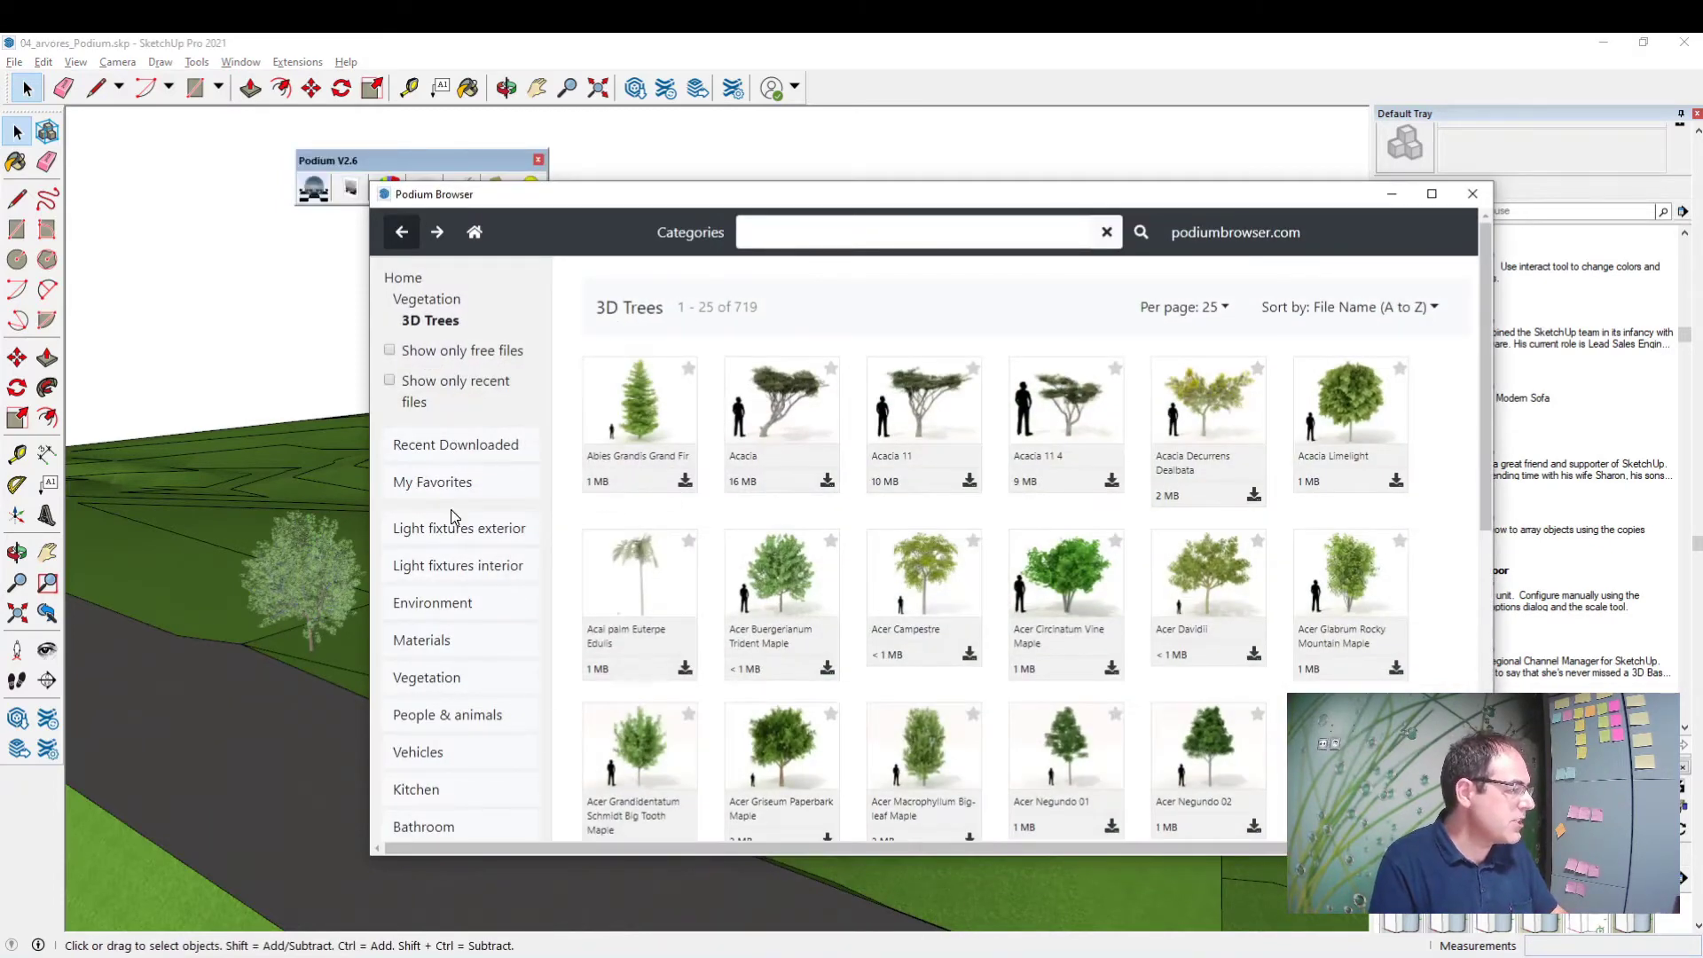
left_click(427, 299)
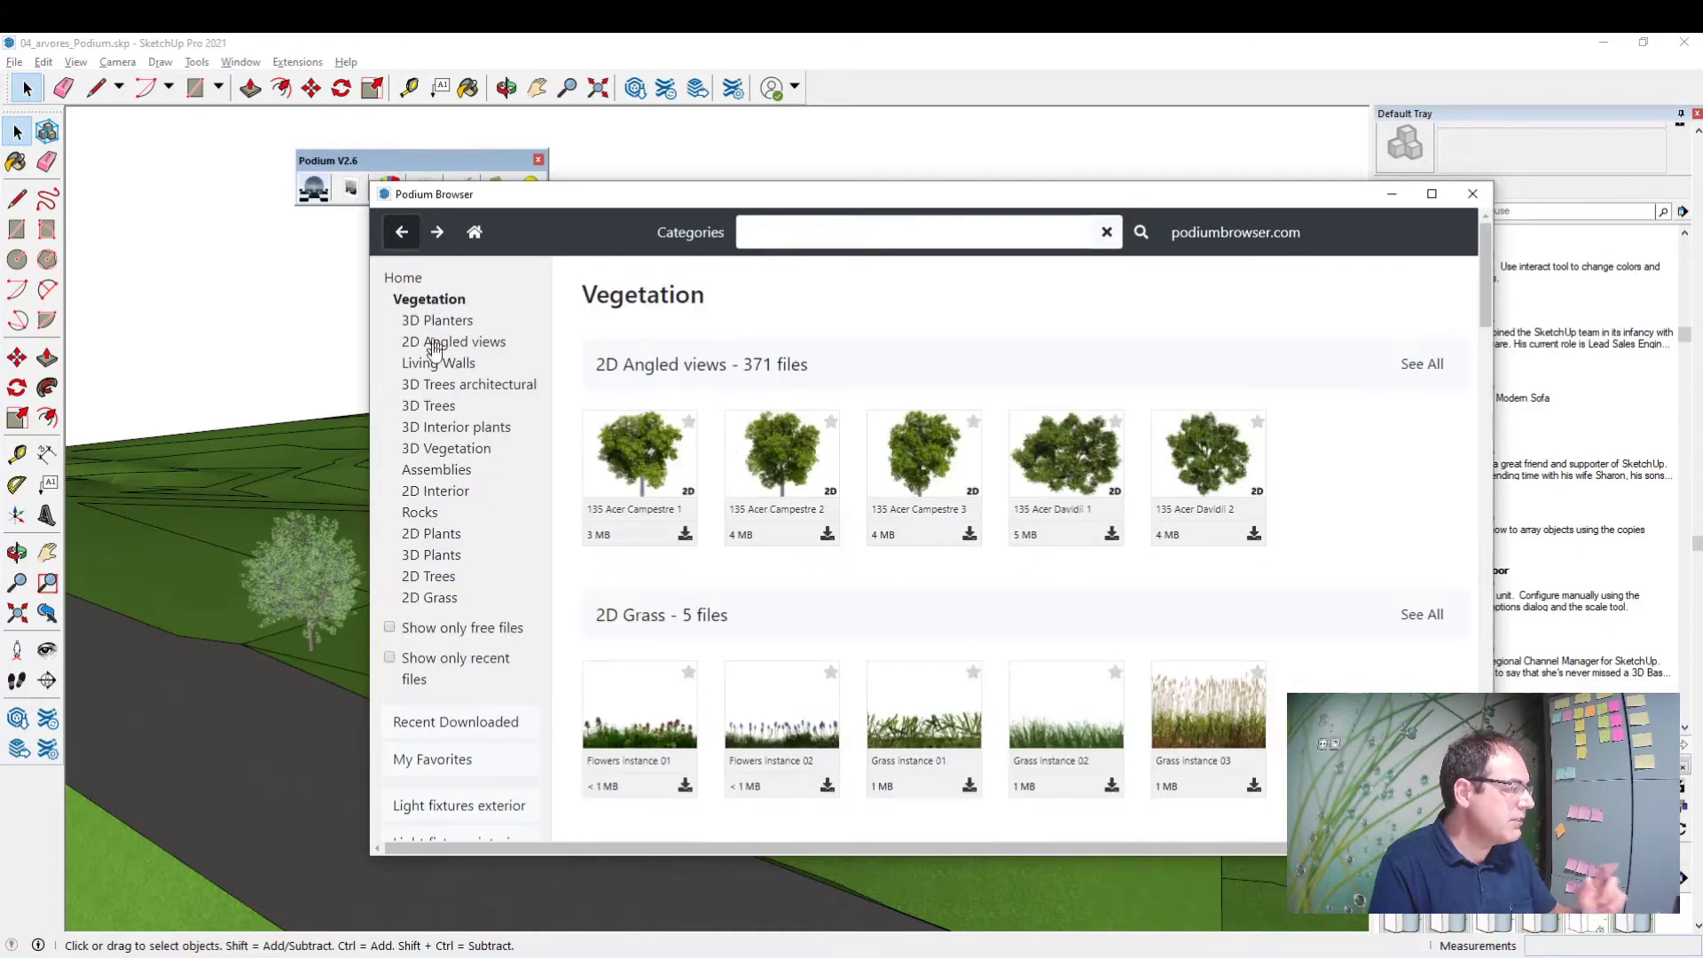
left_click(436, 585)
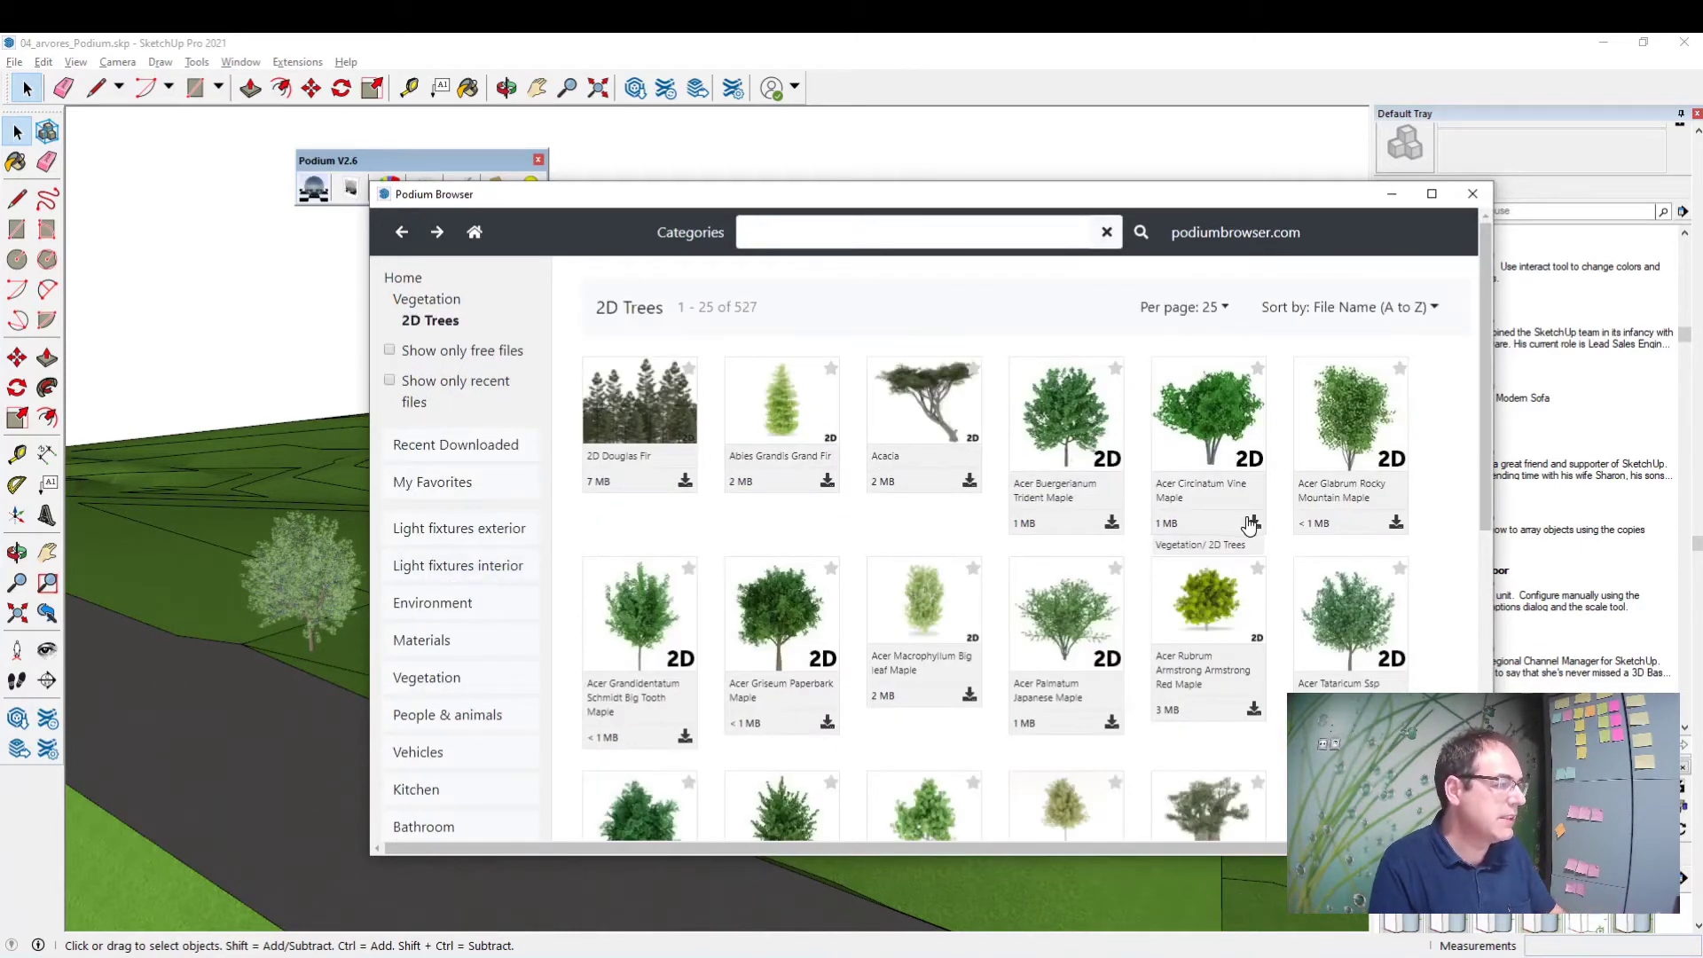
scroll(947, 530, "down", 2)
scroll(989, 543, "down", 2)
scroll(1011, 559, "down", 1)
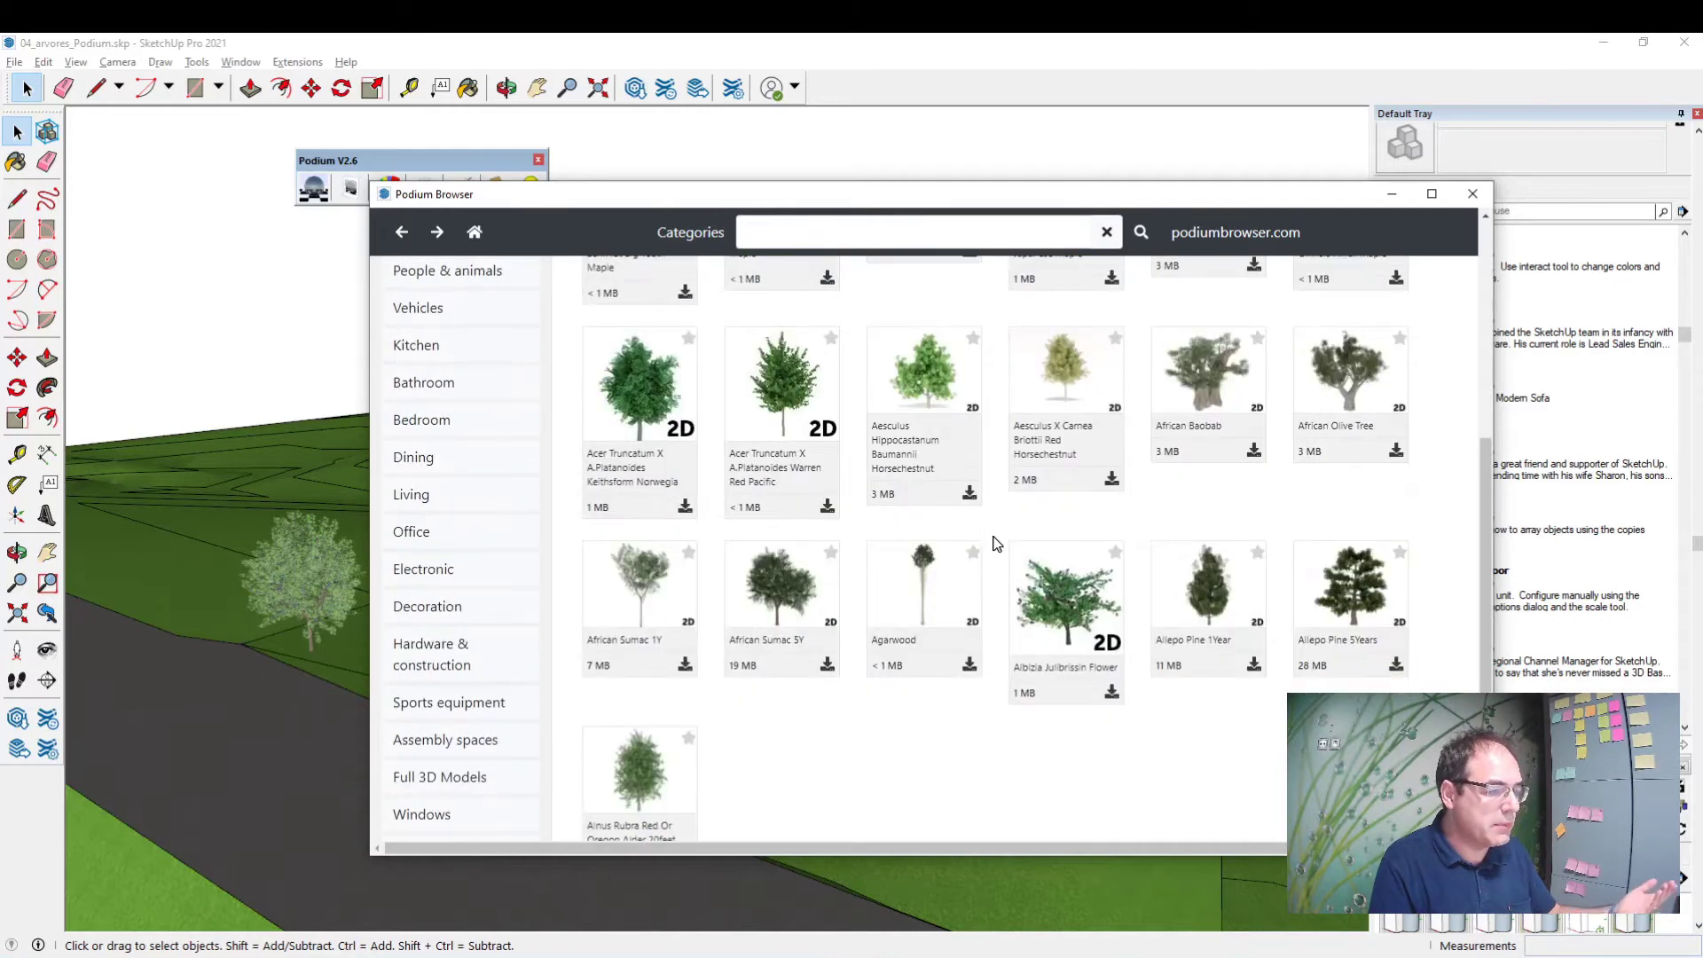
scroll(1038, 576, "down", 2)
scroll(991, 426, "up", 2)
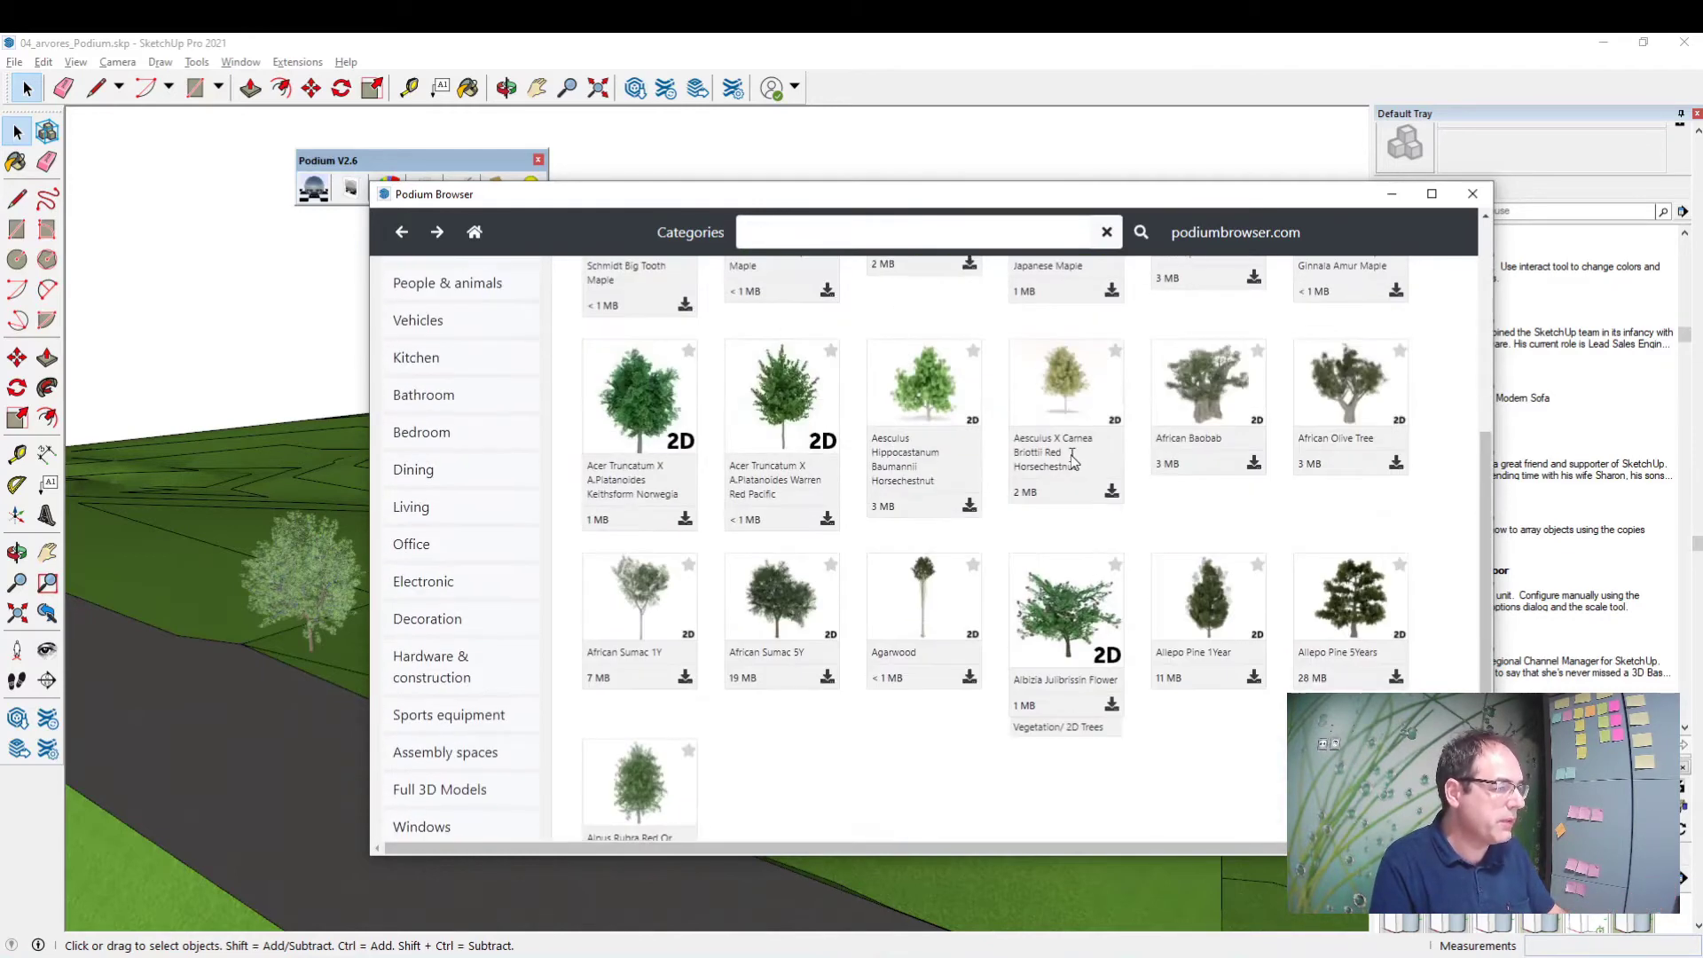
scroll(853, 543, "up", 1)
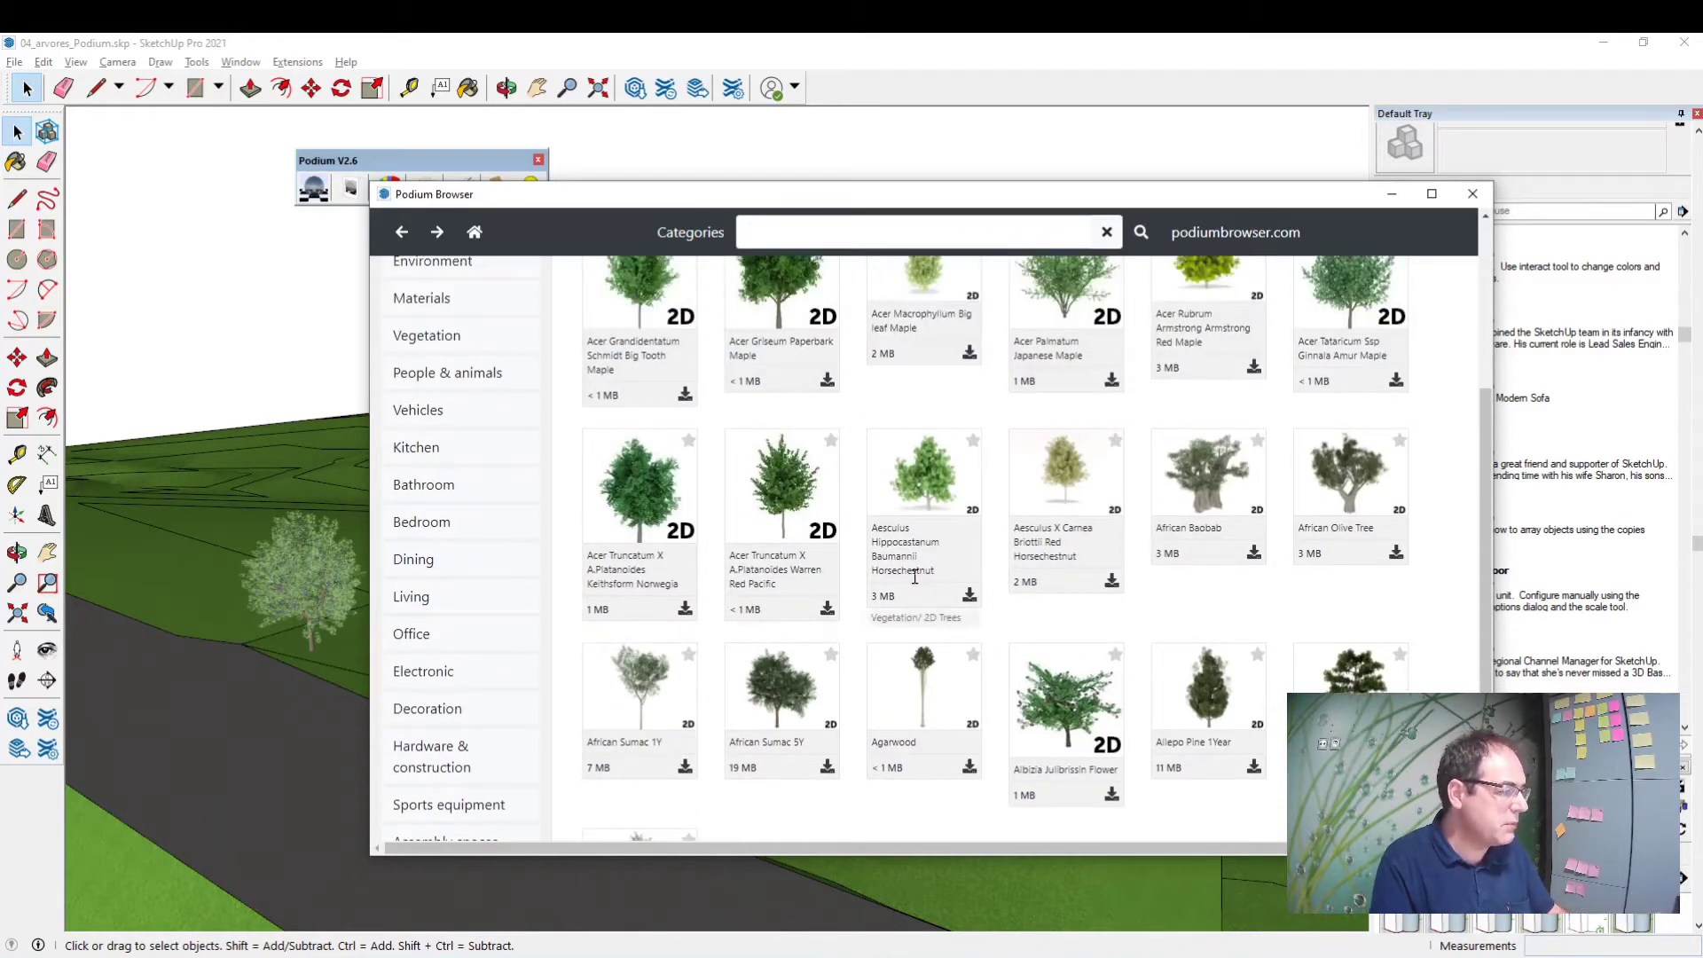
left_click(826, 610)
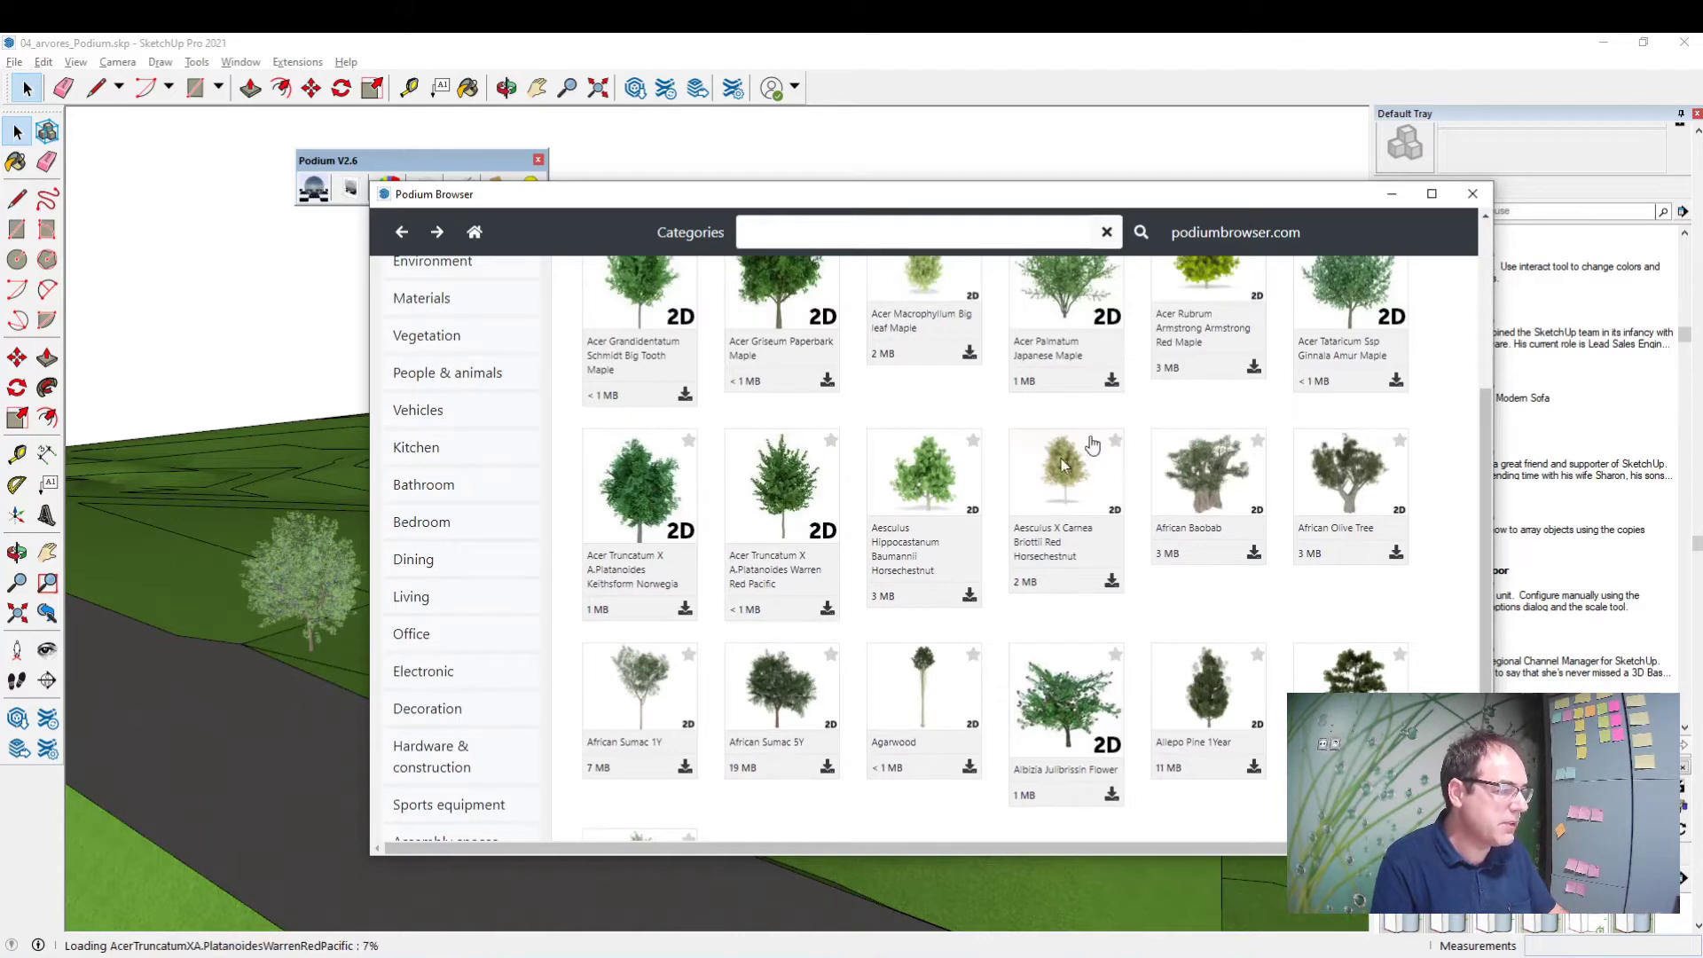
left_click(1388, 197)
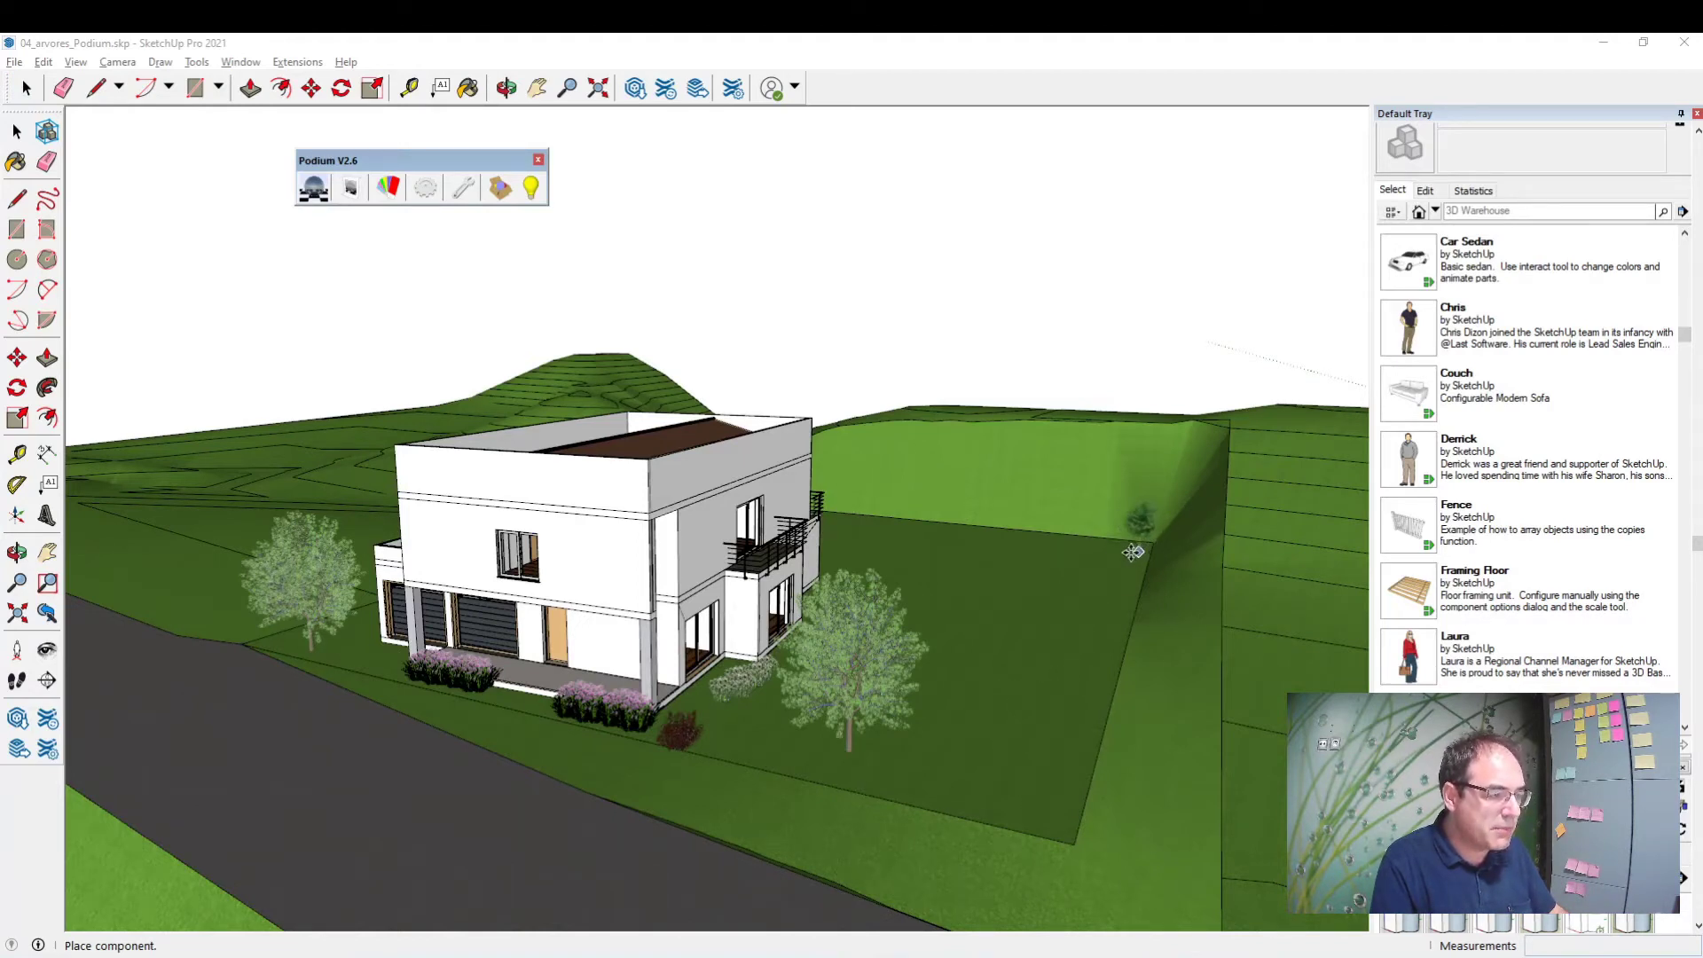
Step: Place the 2D maple at the far corner of the lawn beside the slope
left_click(1124, 549)
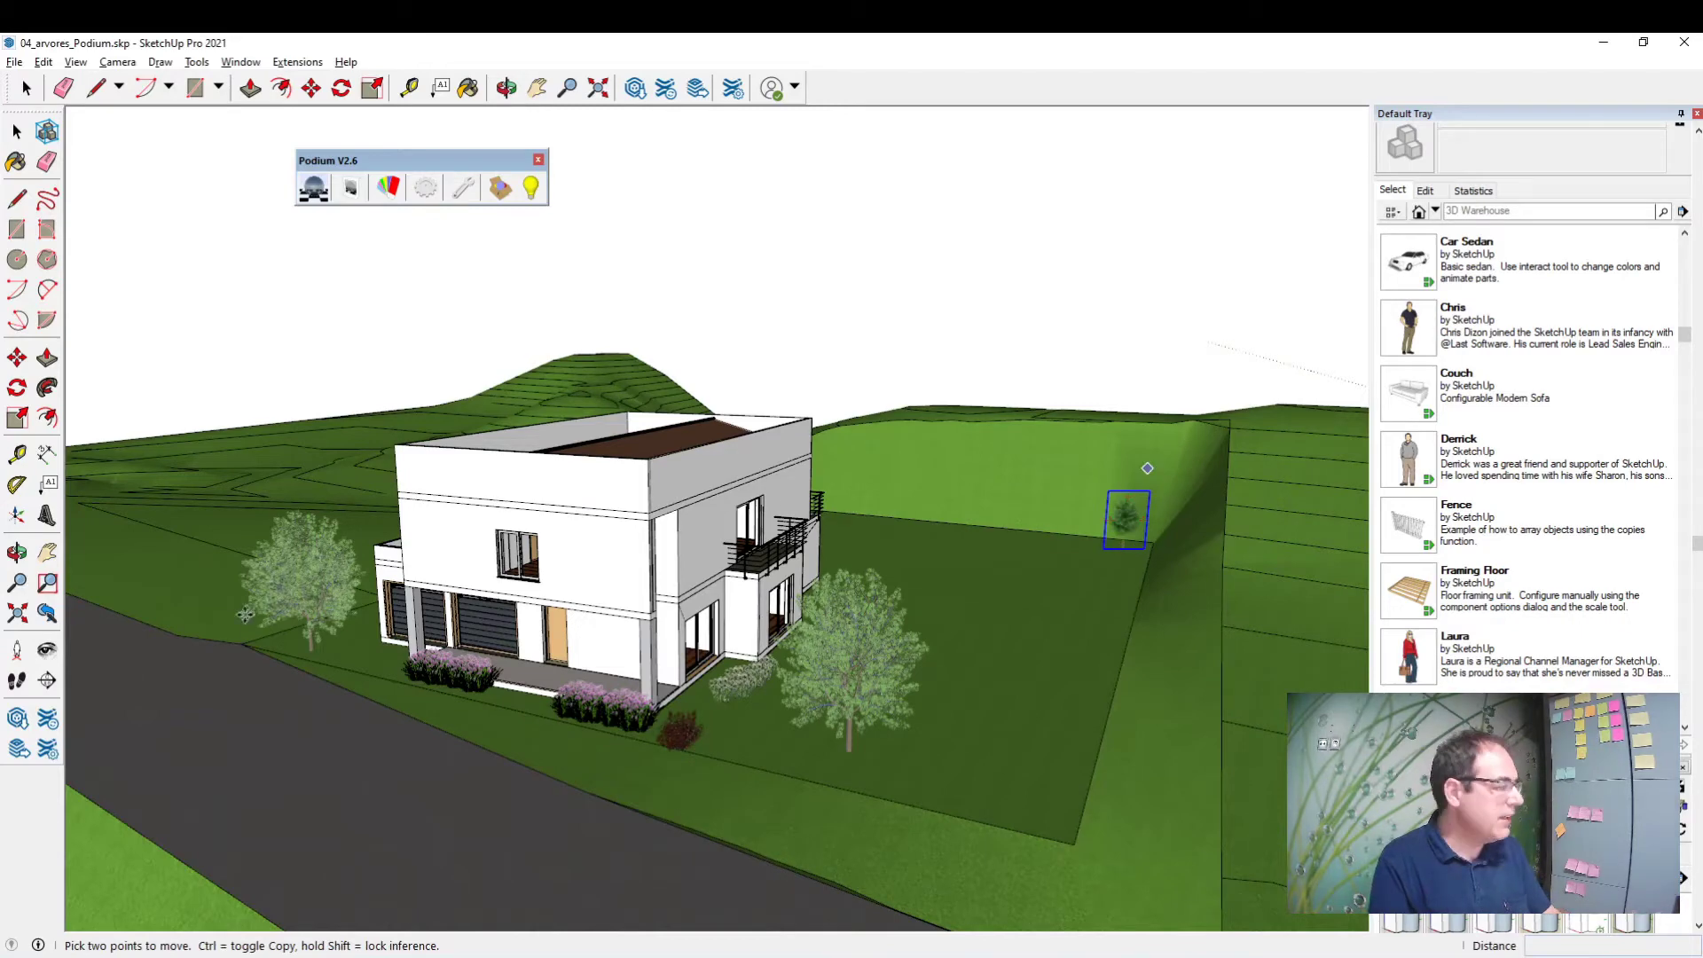
scroll(1149, 497, "up", 3)
scroll(1152, 518, "up", 3)
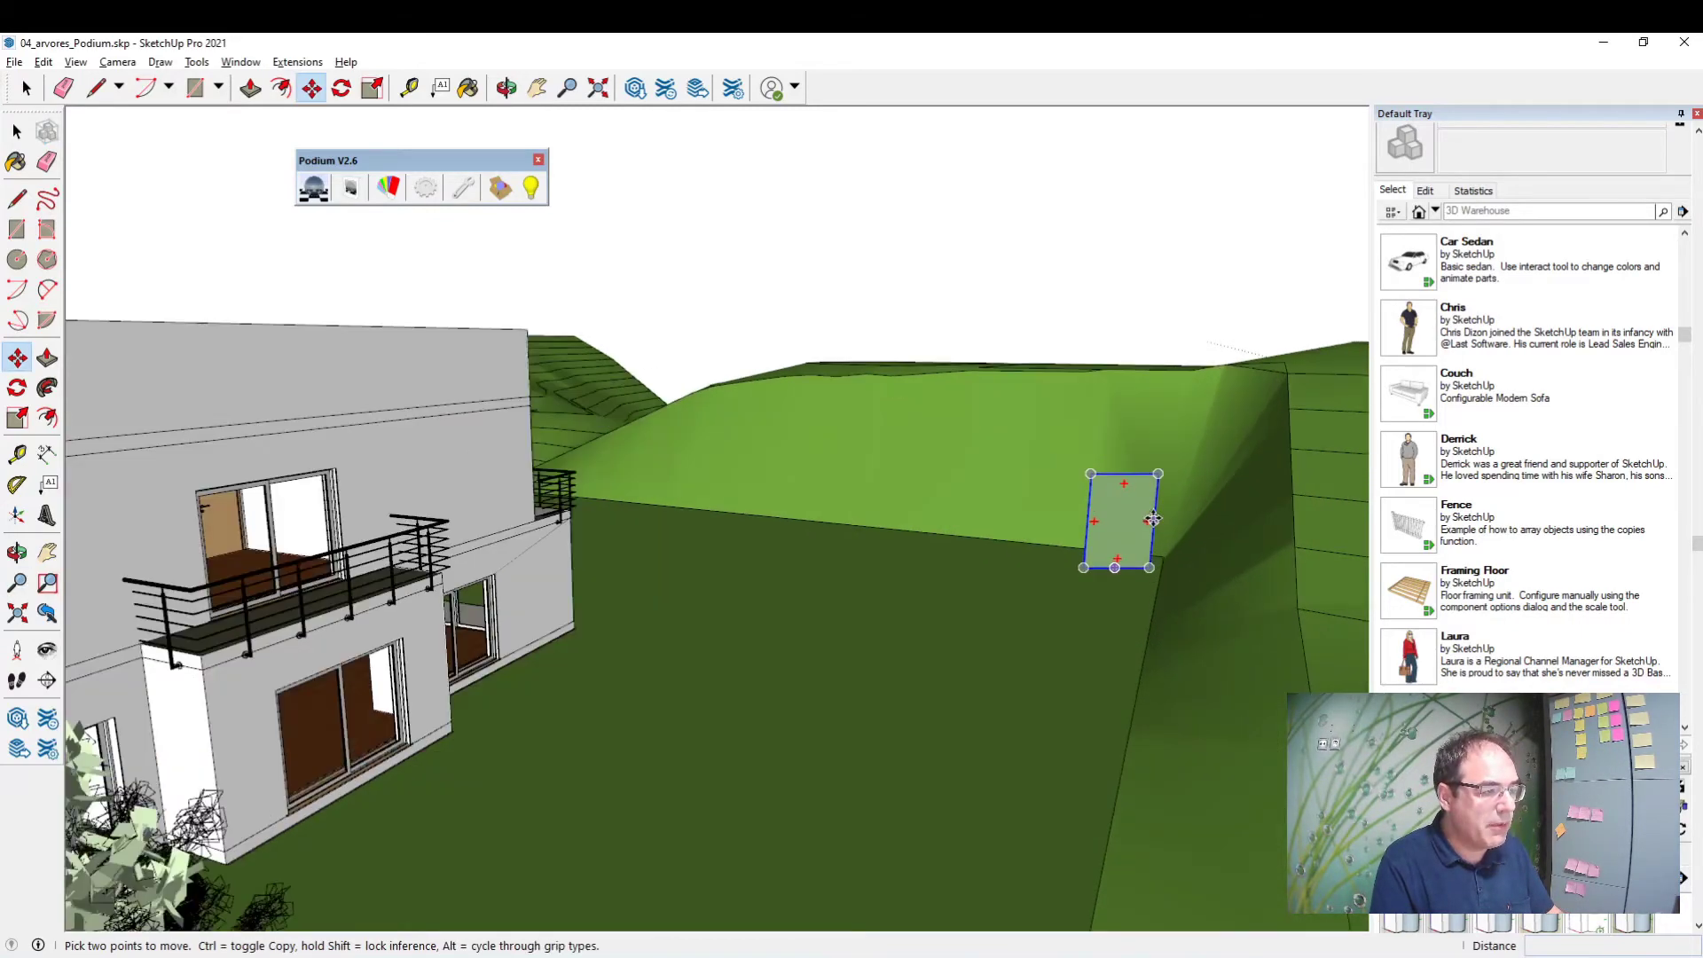
mouse_move(1151, 519)
middle_mouse_down()
mouse_move(1167, 522)
mouse_move(830, 525)
mouse_move(1139, 548)
mouse_move(855, 559)
mouse_move(1064, 577)
mouse_move(1075, 594)
mouse_move(801, 521)
mouse_move(821, 494)
mouse_move(1038, 502)
middle_mouse_up()
scroll(991, 463, "up", 2)
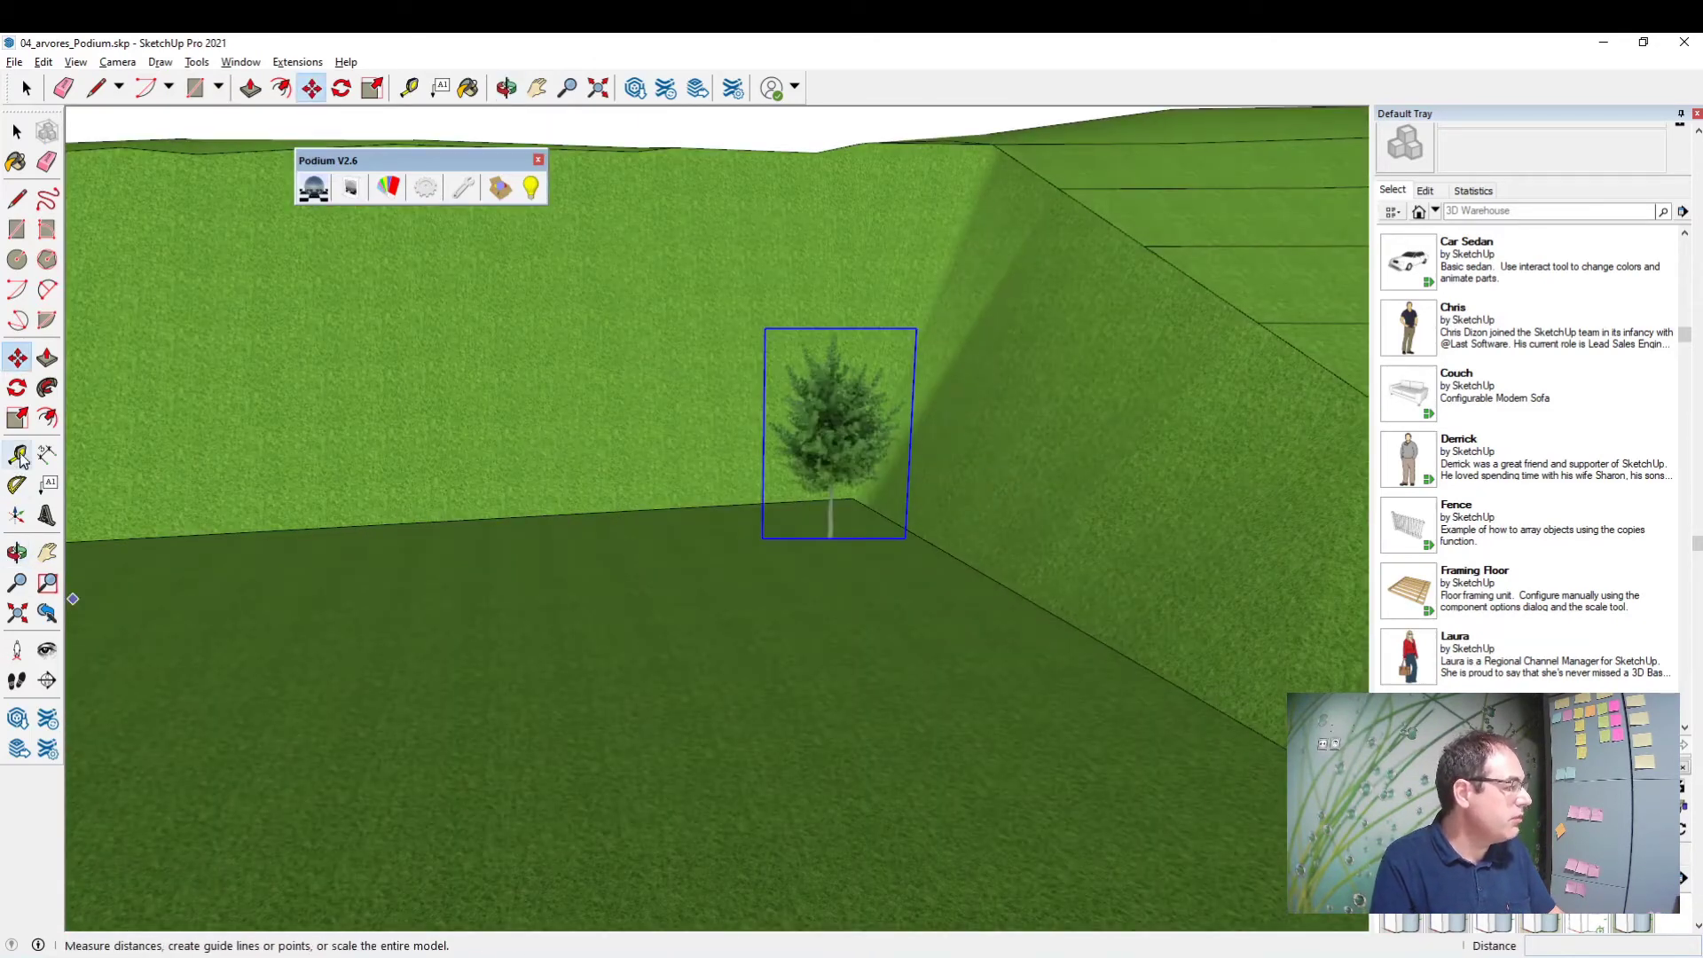
Step: Scale the 2D maple up uniformly to about 1.89
left_click(17, 417)
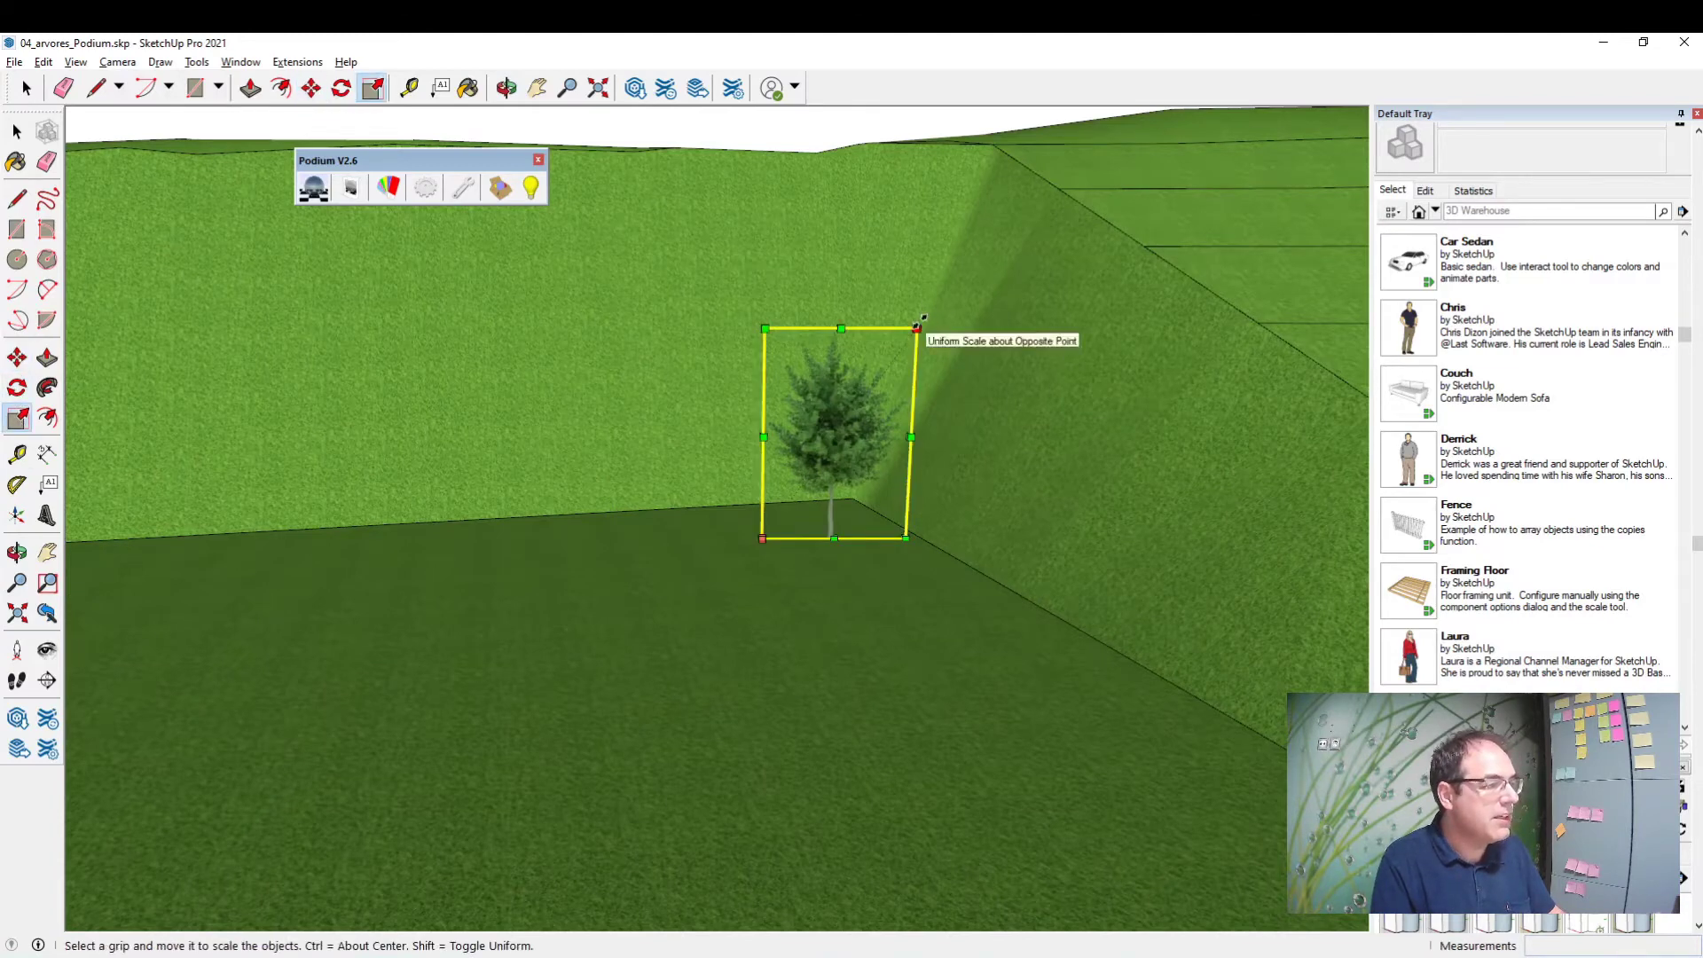
left_click_drag(918, 327, 1068, 244)
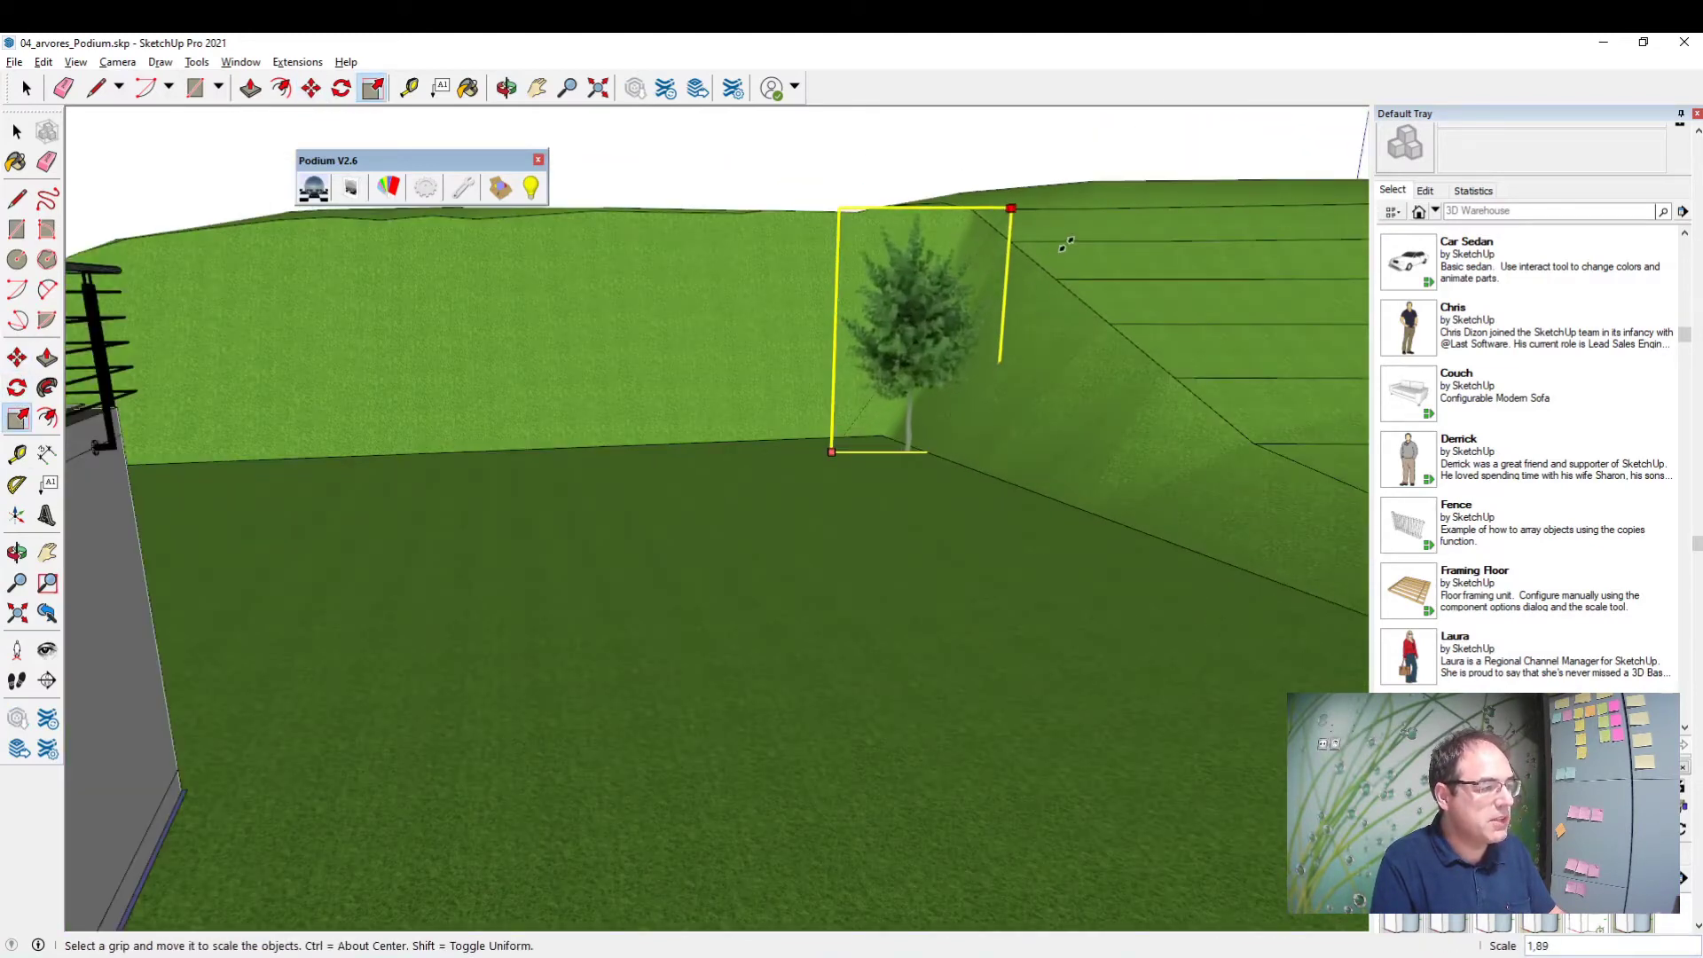
left_click_drag(834, 197, 700, 130)
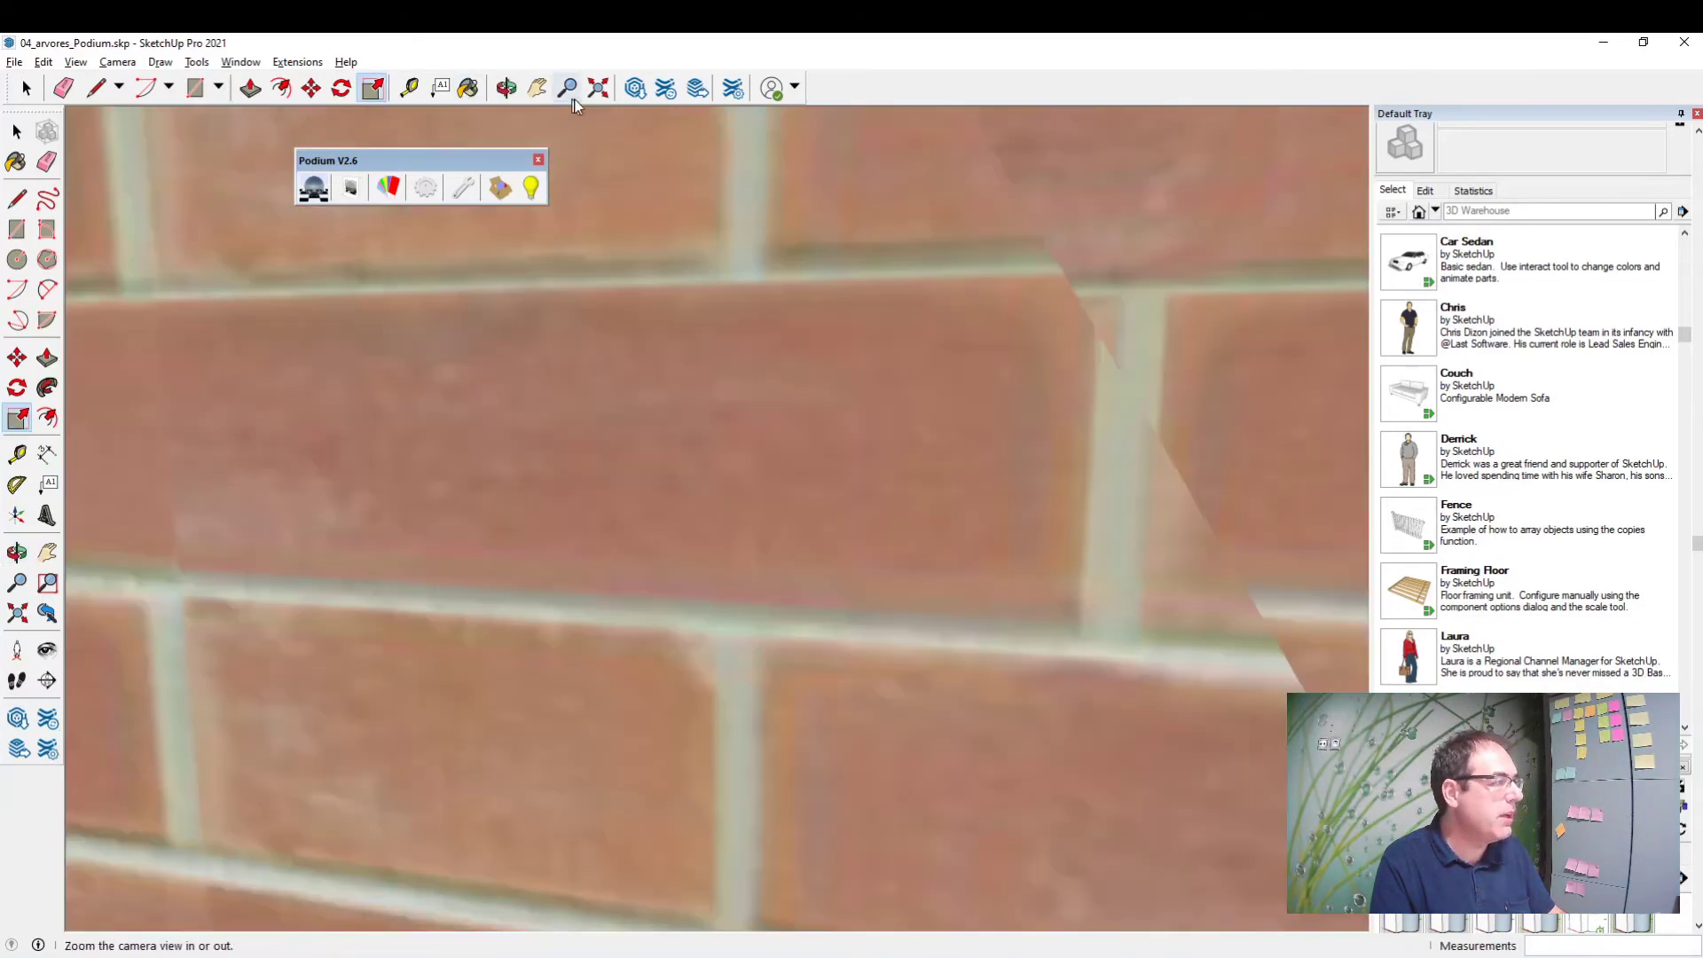
scroll(830, 495, "down", 10)
middle_click_drag(830, 495, 886, 666)
scroll(905, 487, "up", 5)
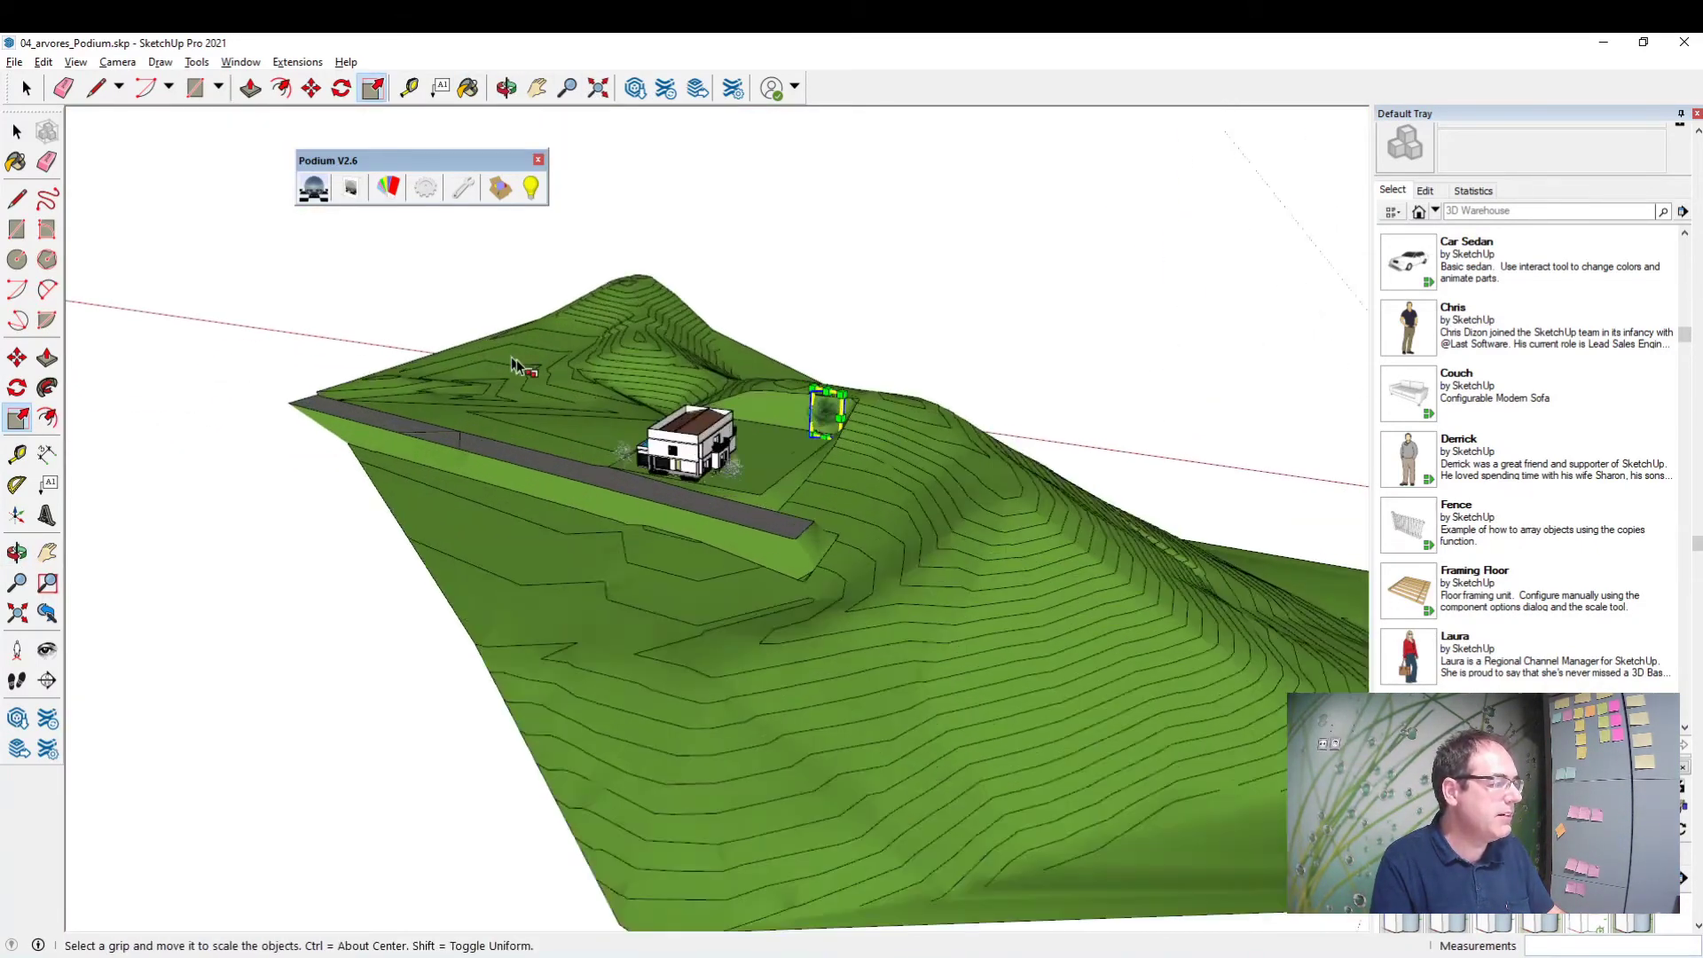
scroll(905, 487, "up", 3)
scroll(905, 452, "up", 3)
scroll(905, 452, "up", 3)
scroll(904, 444, "up", 3)
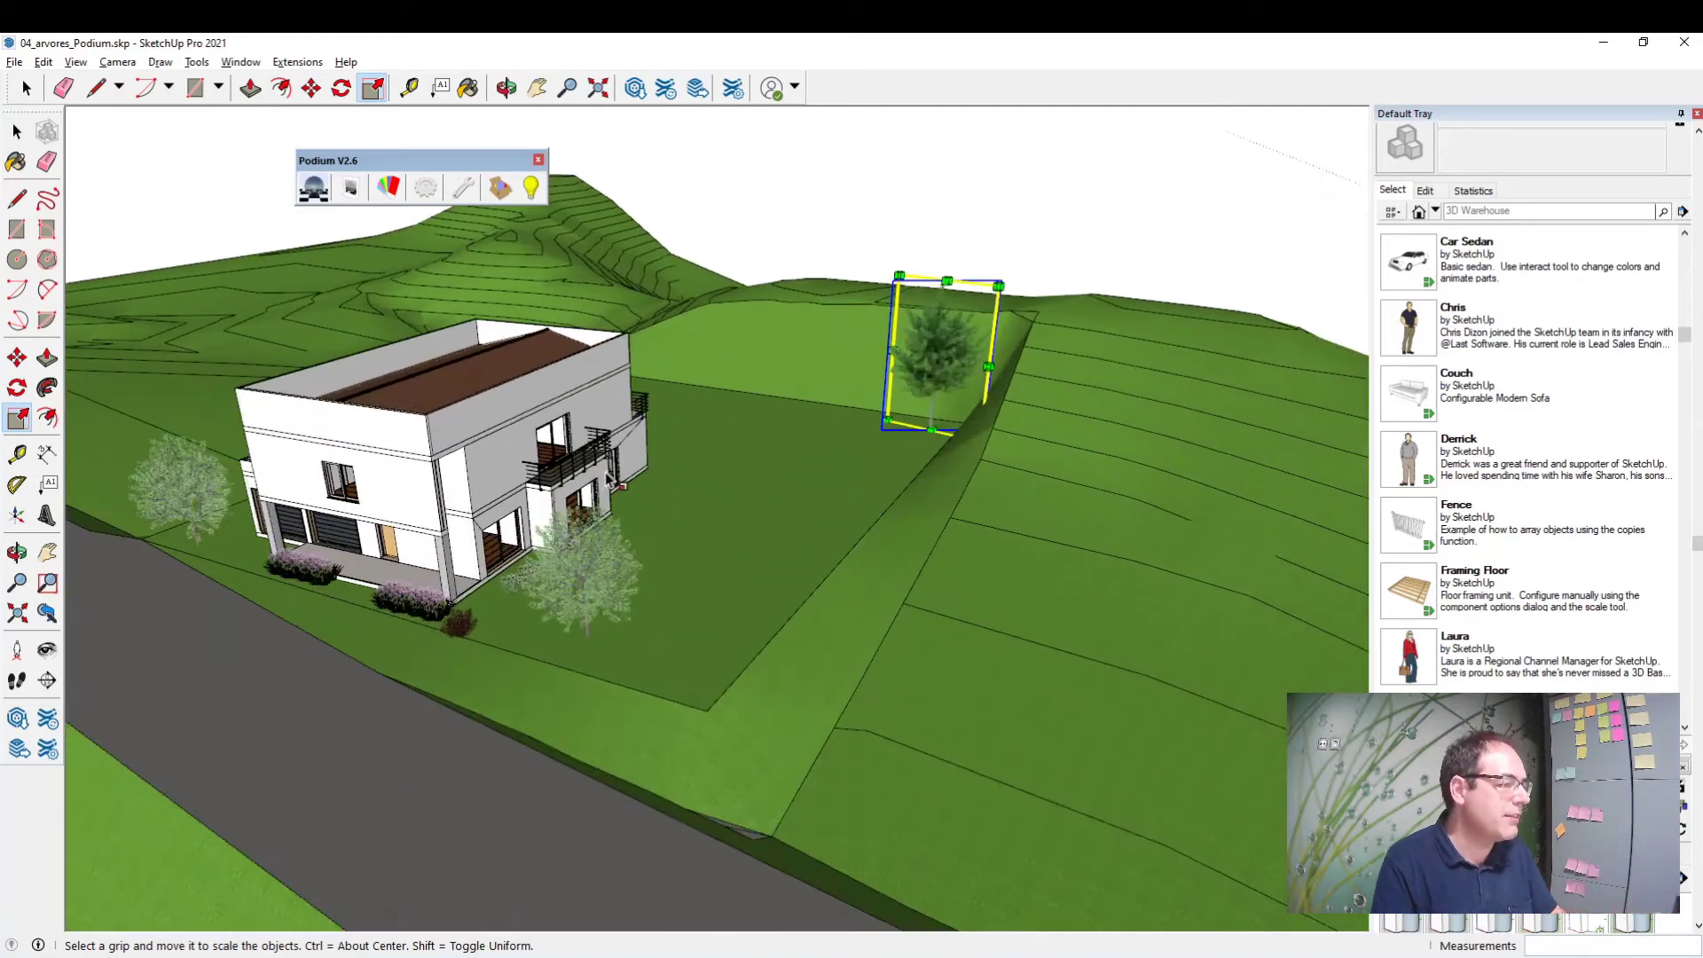
scroll(907, 399, "up", 3)
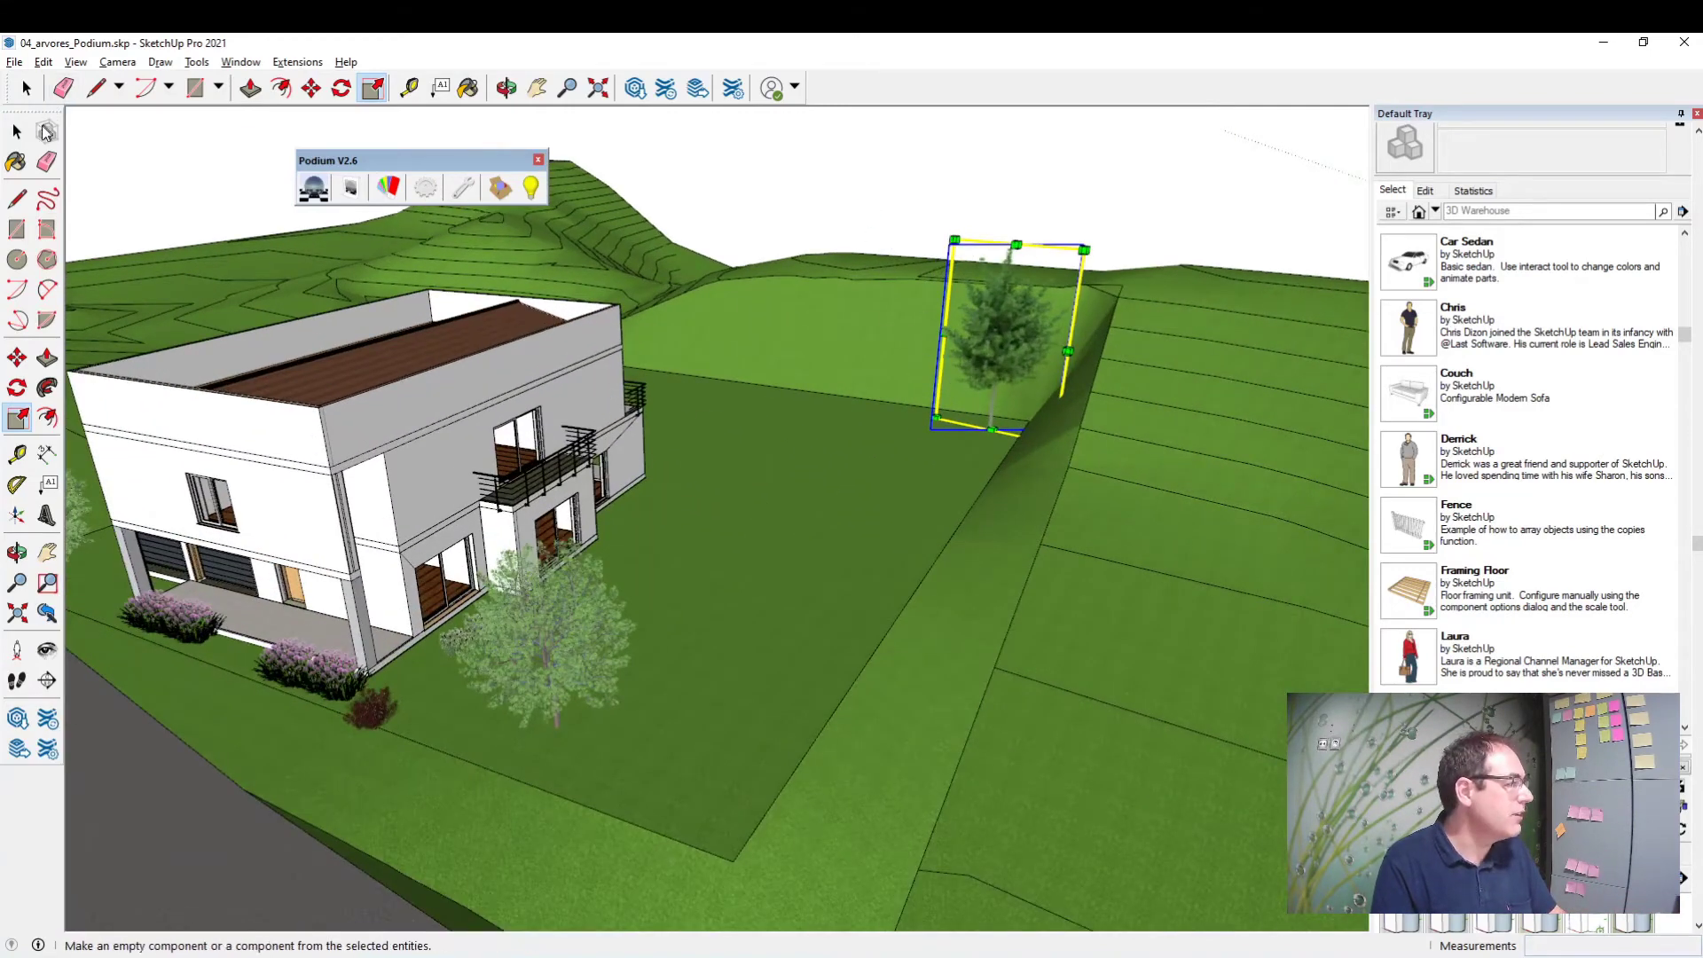
Step: Orbit around the enlarged tree and back out to a wide view of the house
left_click(16, 131)
key("o")
mouse_move(798, 399)
left_mouse_down()
mouse_move(1264, 332)
mouse_move(1183, 316)
left_mouse_up()
key("space")
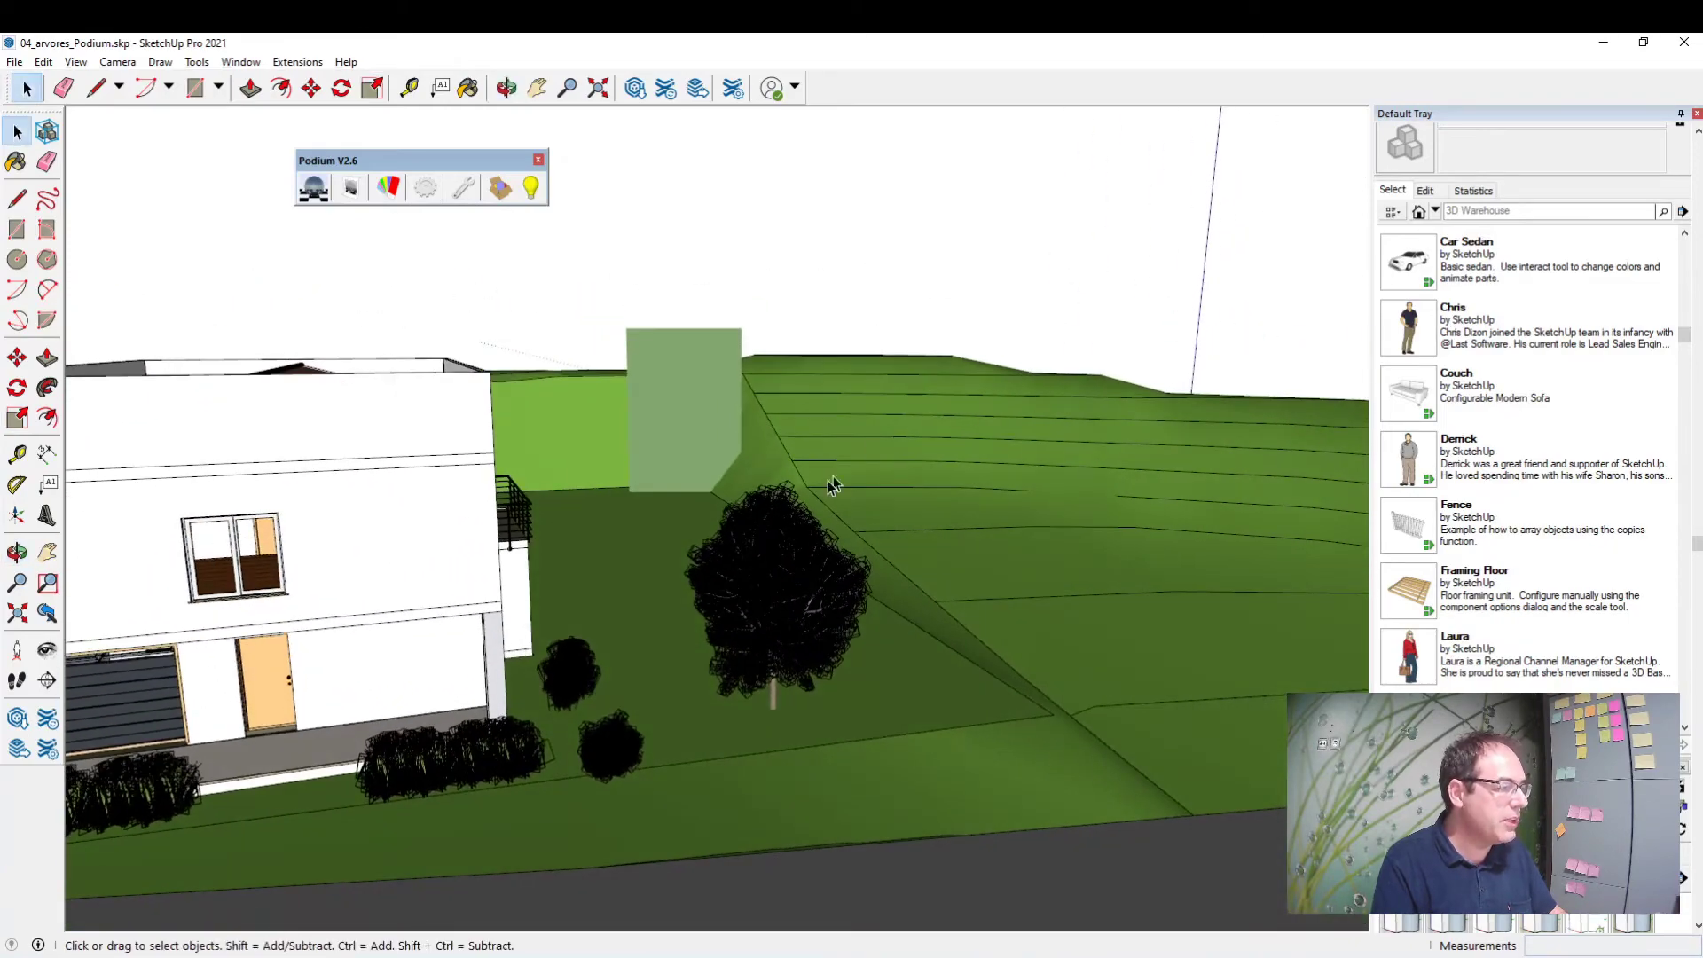
mouse_move(1360, 538)
middle_mouse_down()
mouse_move(1076, 506)
mouse_move(951, 450)
mouse_move(905, 373)
mouse_move(880, 584)
middle_mouse_up()
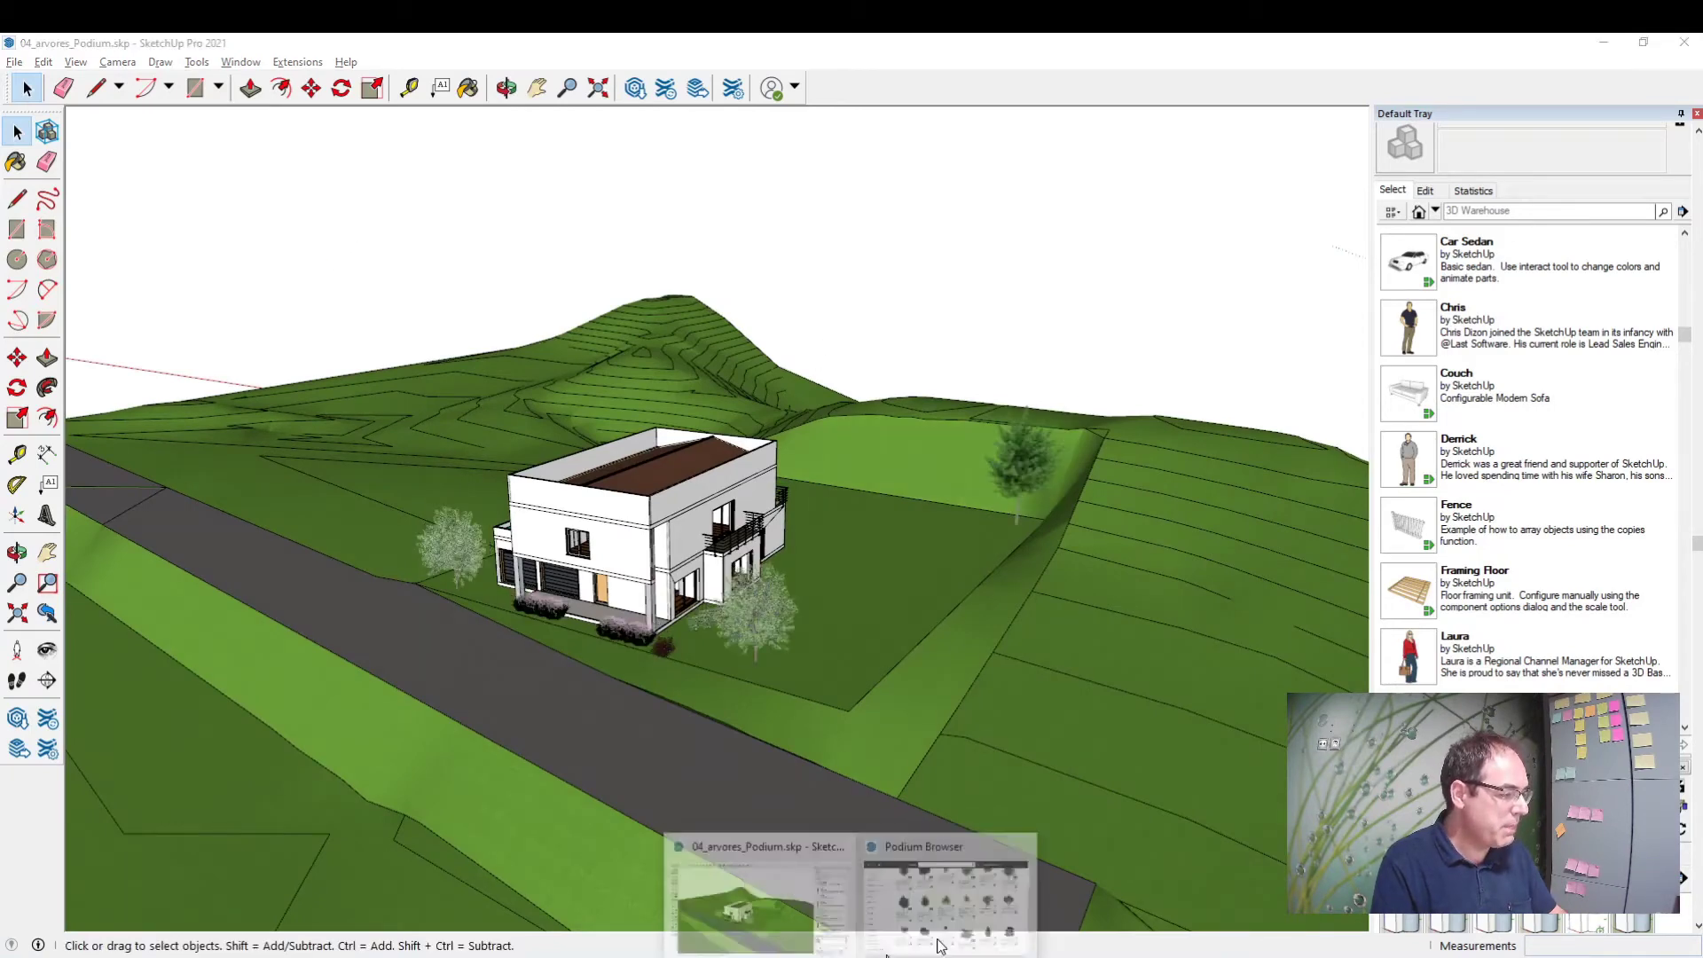
Step: Load the Alnus Rubra Oregon Alder from Podium and place it behind the house
left_click(976, 887)
scroll(1074, 657, "down", 1)
scroll(1097, 619, "down", 2)
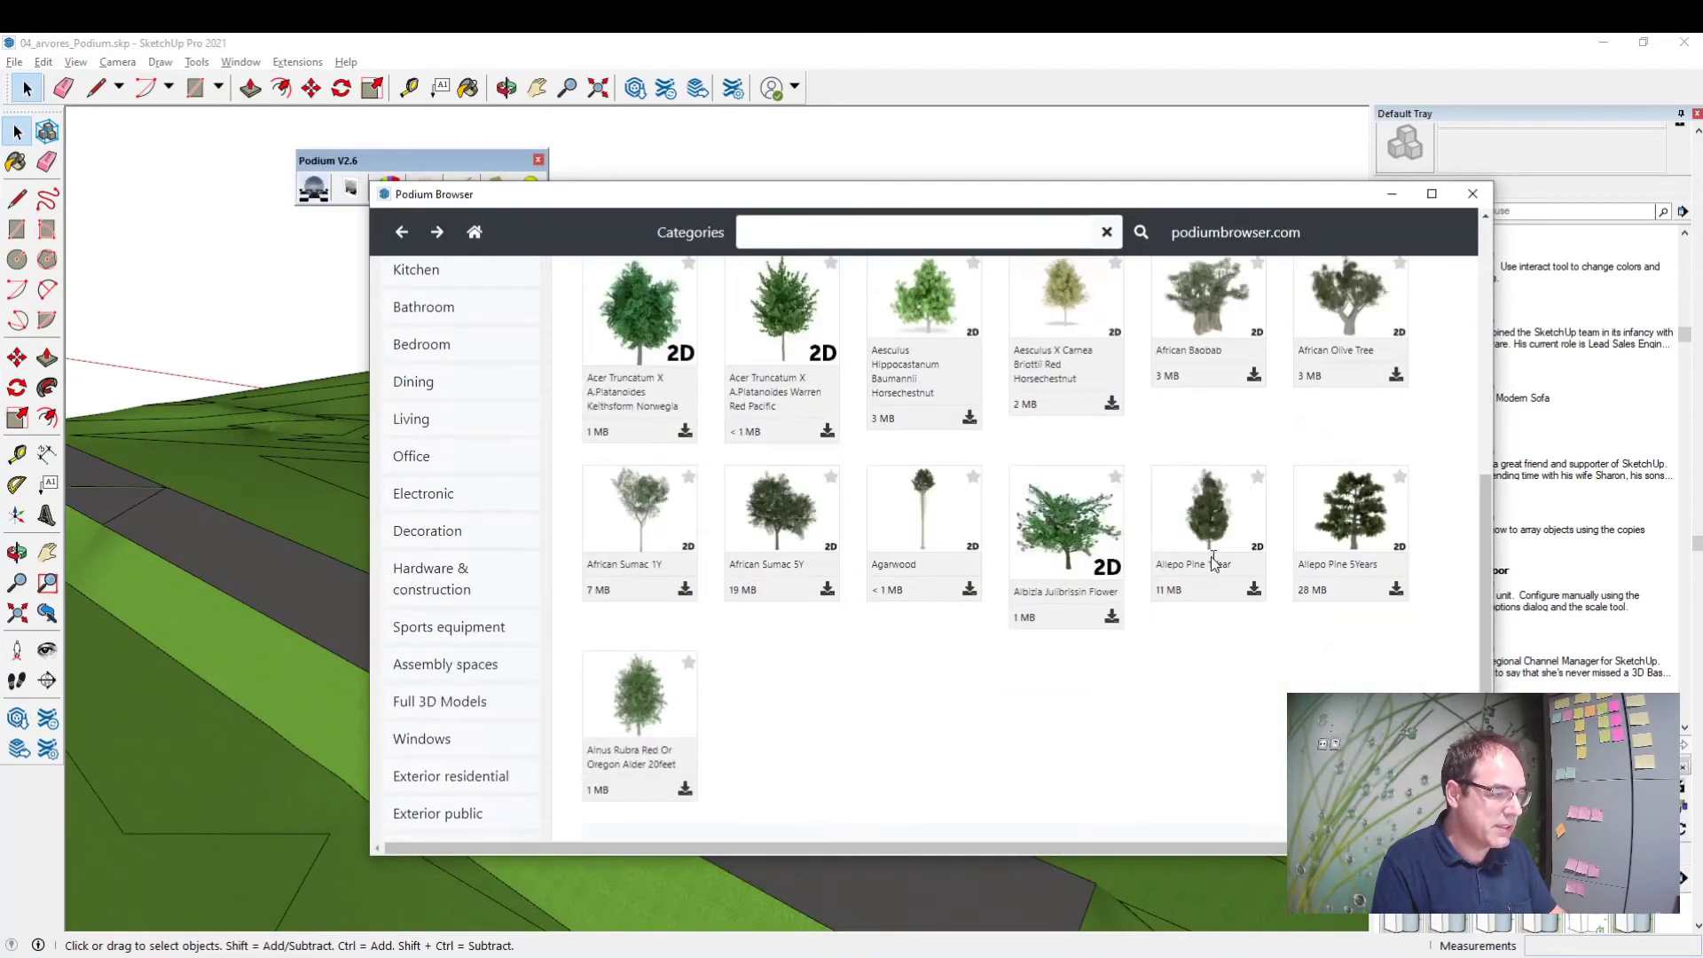
left_click(687, 789)
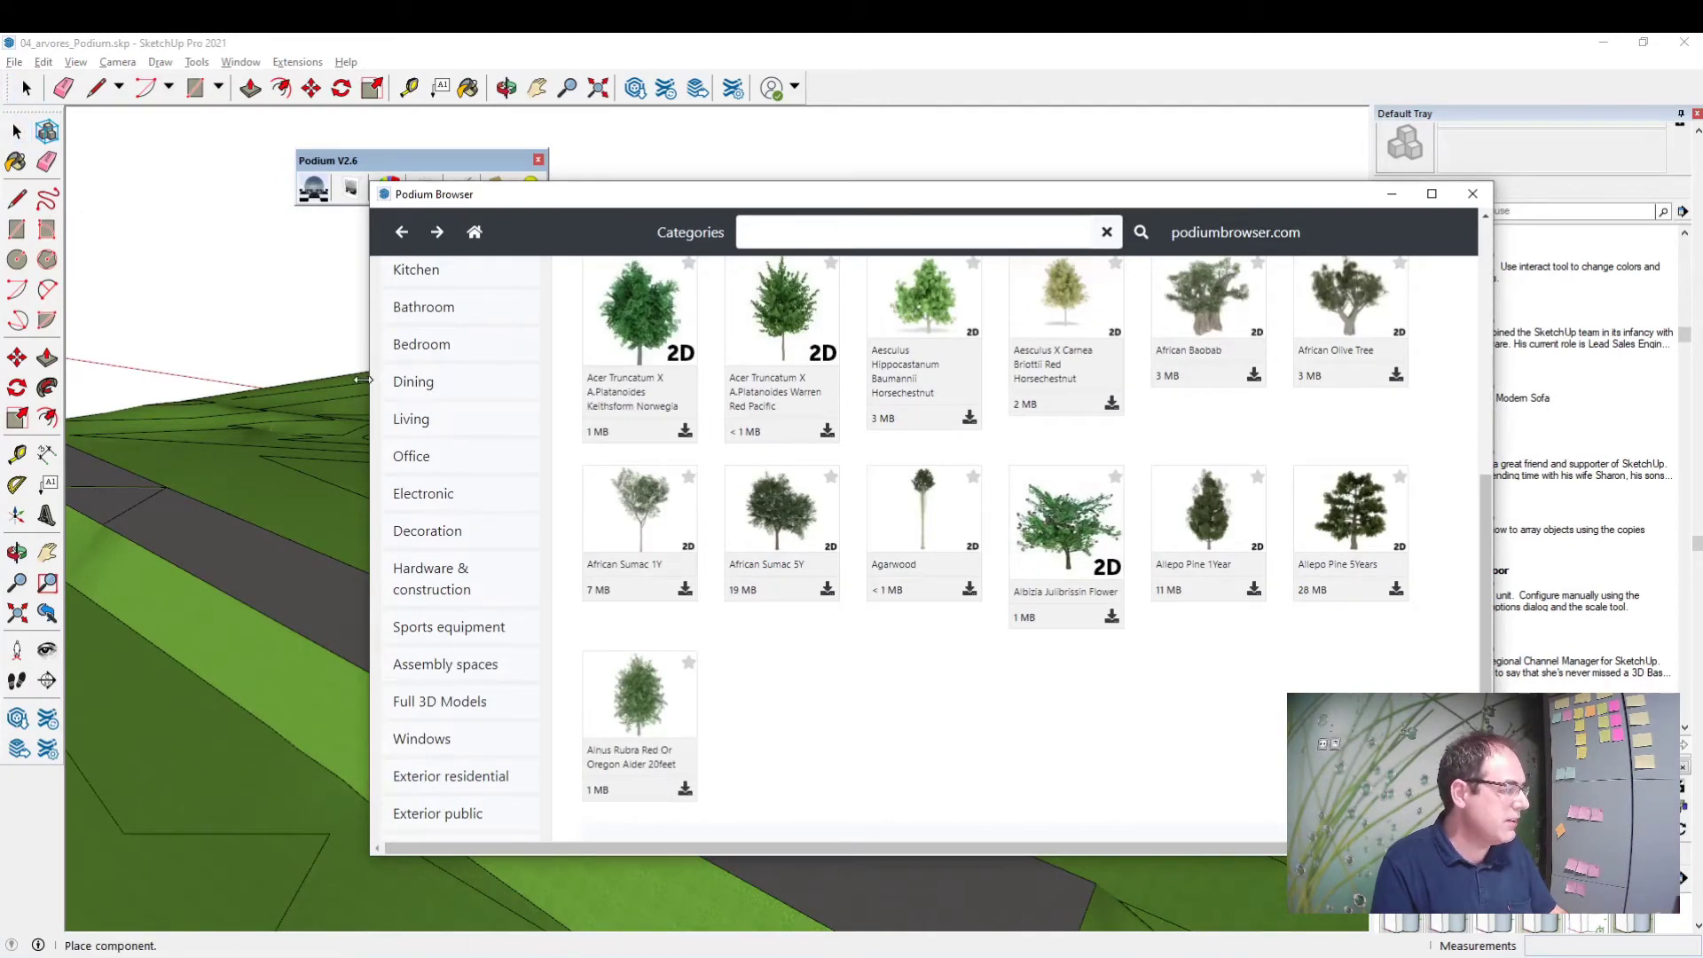
left_click_drag(364, 380, 1001, 382)
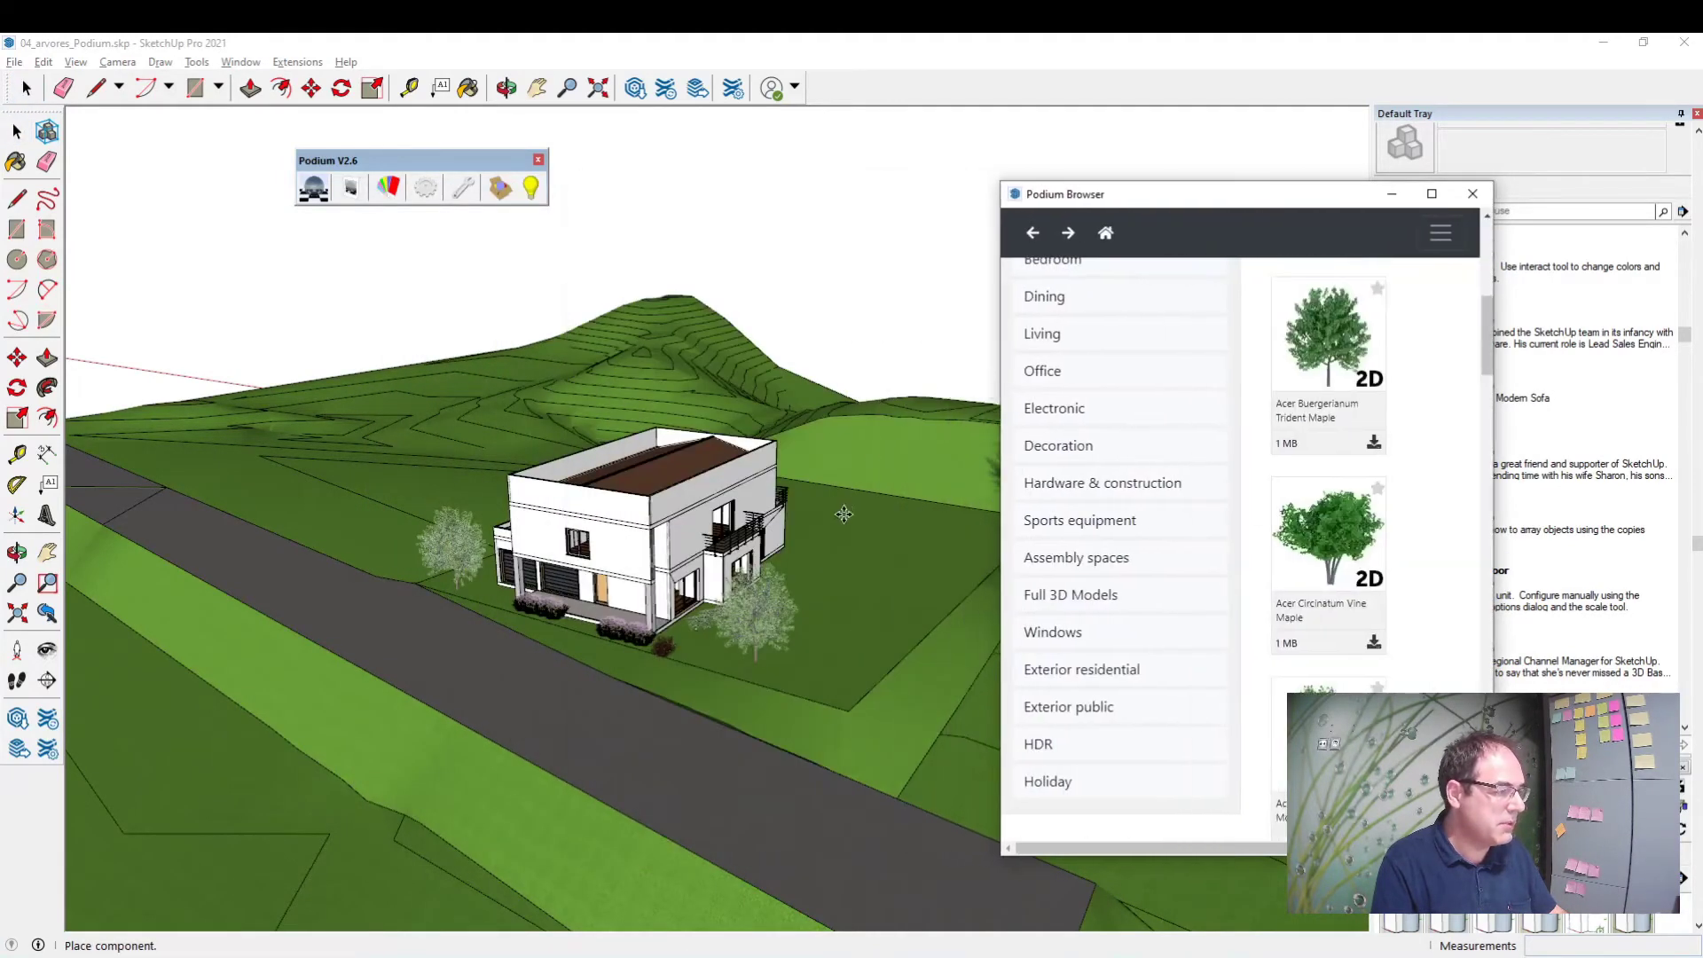
left_click(813, 484)
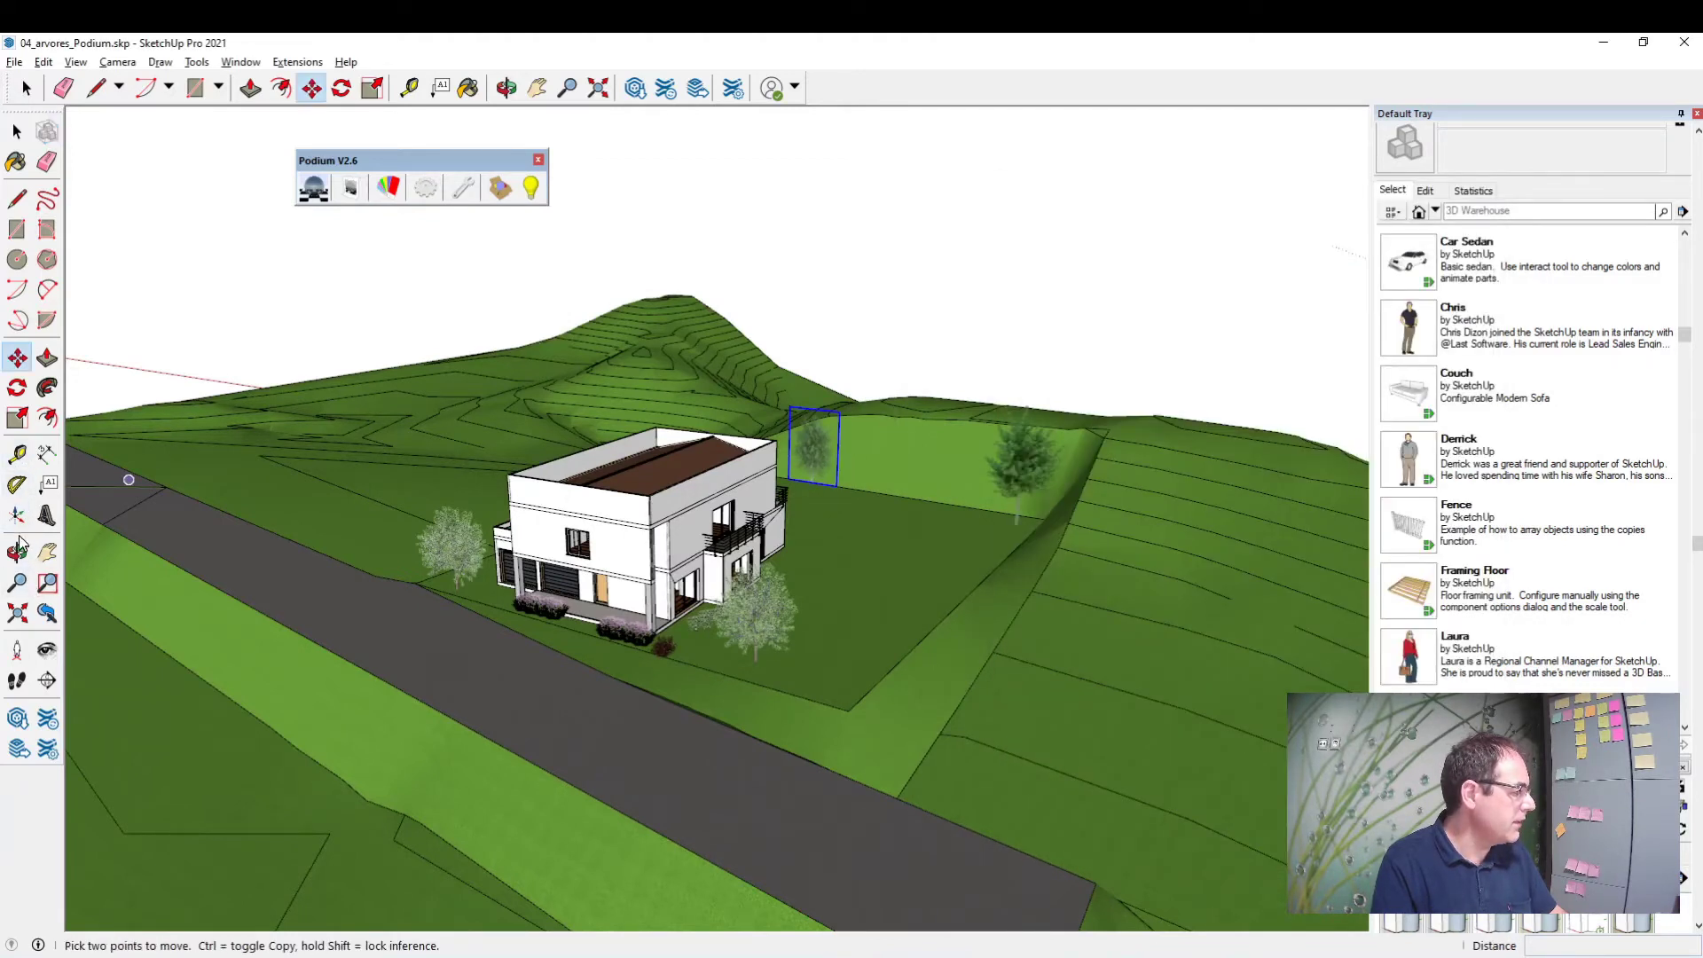
Step: Scale the alder to about 2.84, then select and delete it
left_click(27, 420)
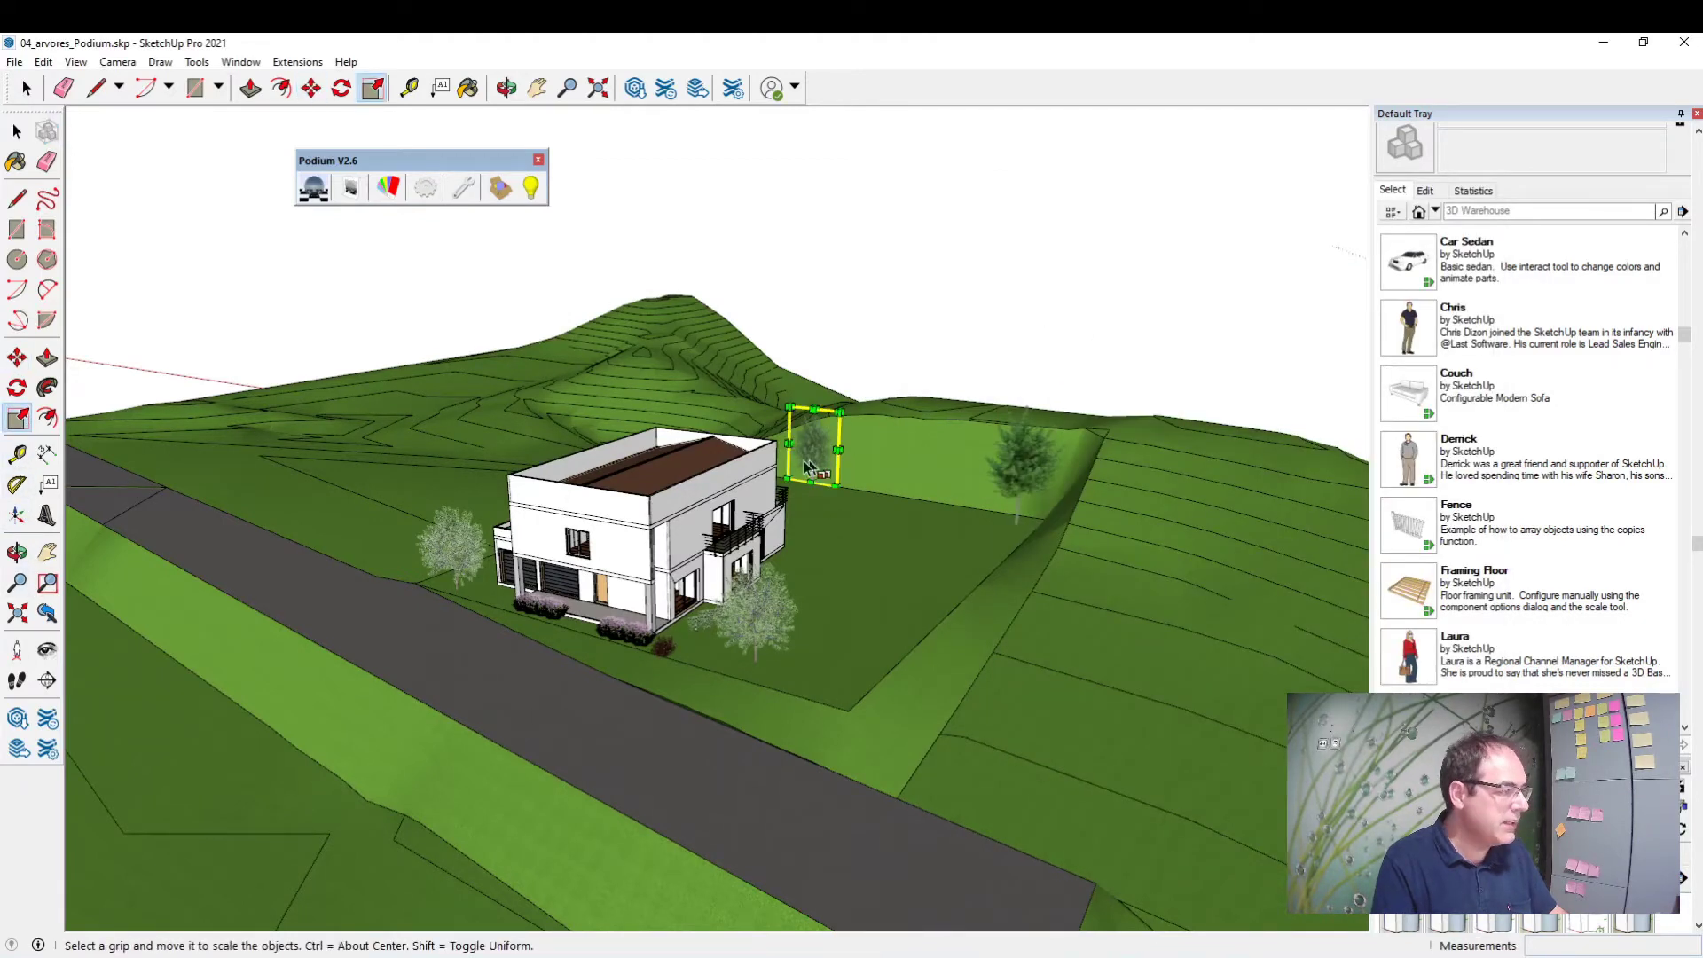
left_click(841, 409)
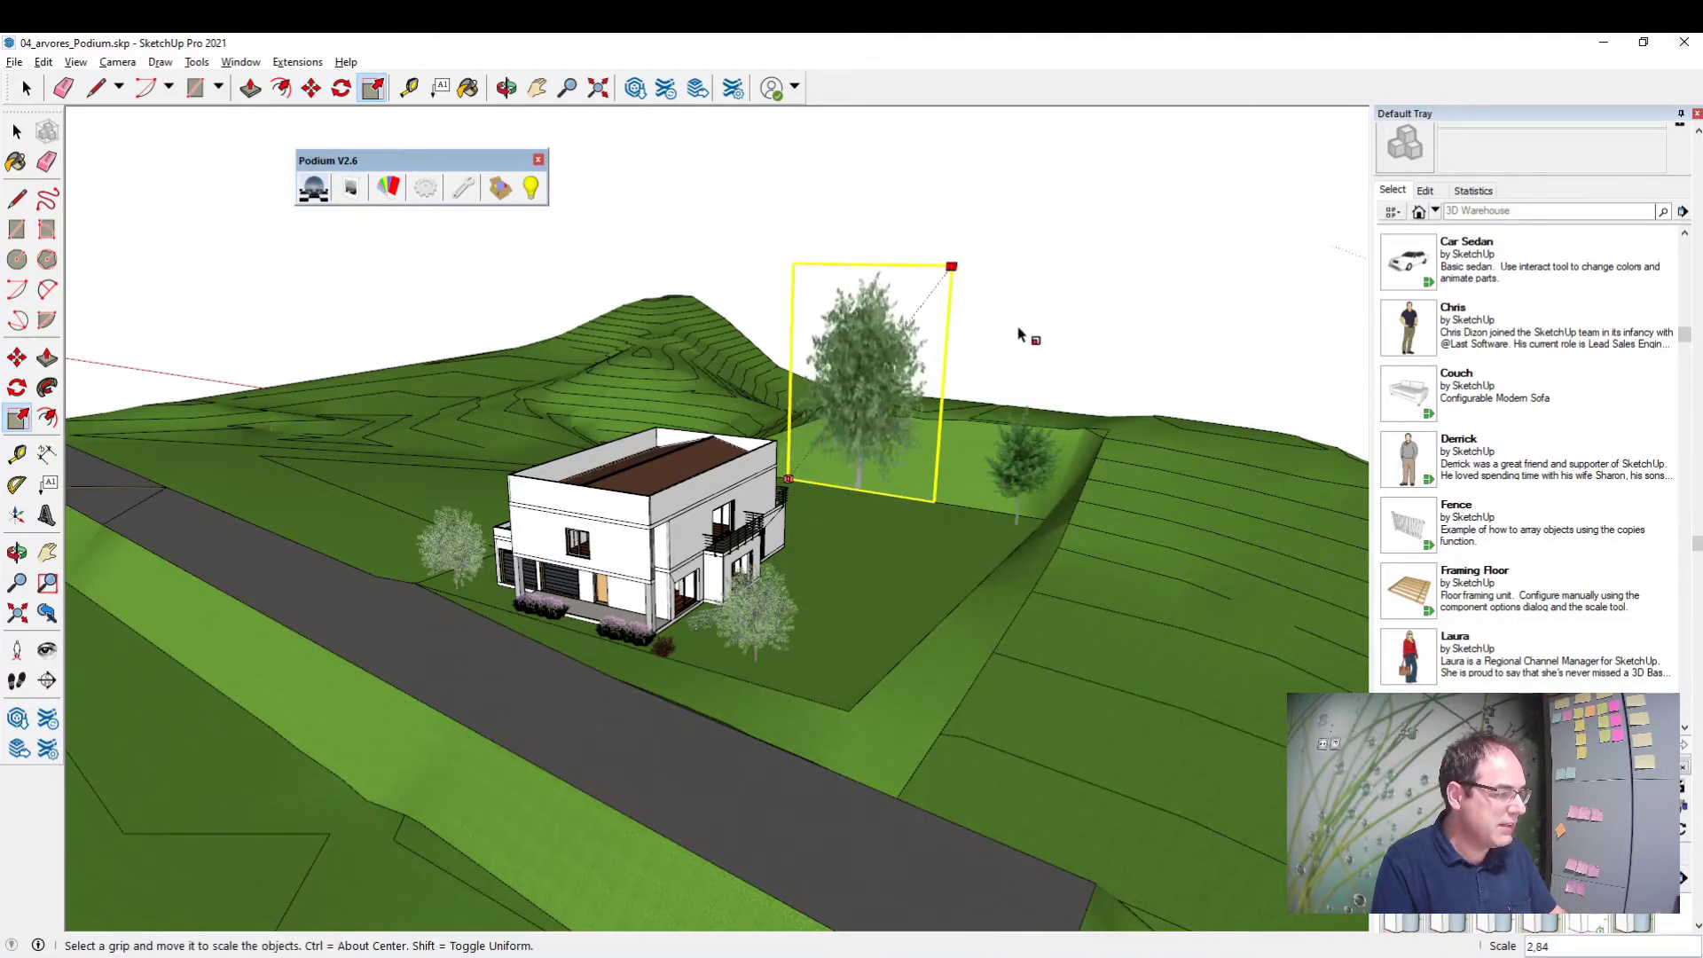
left_click(17, 131)
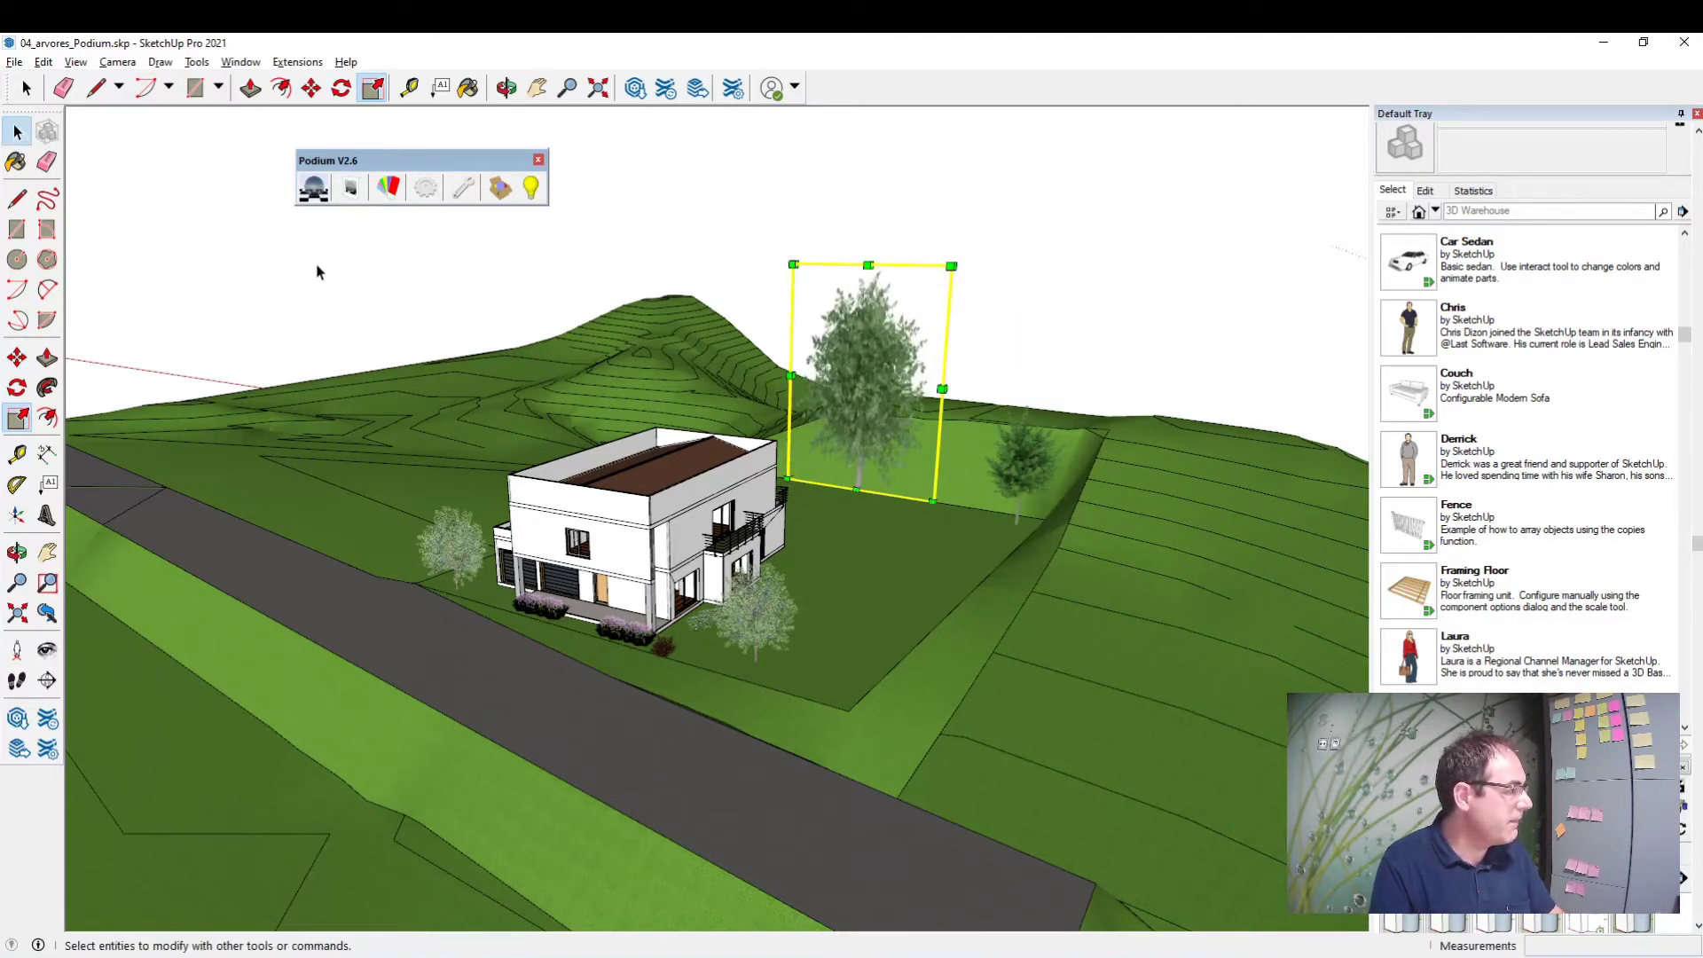
left_click(383, 291)
left_click(887, 369)
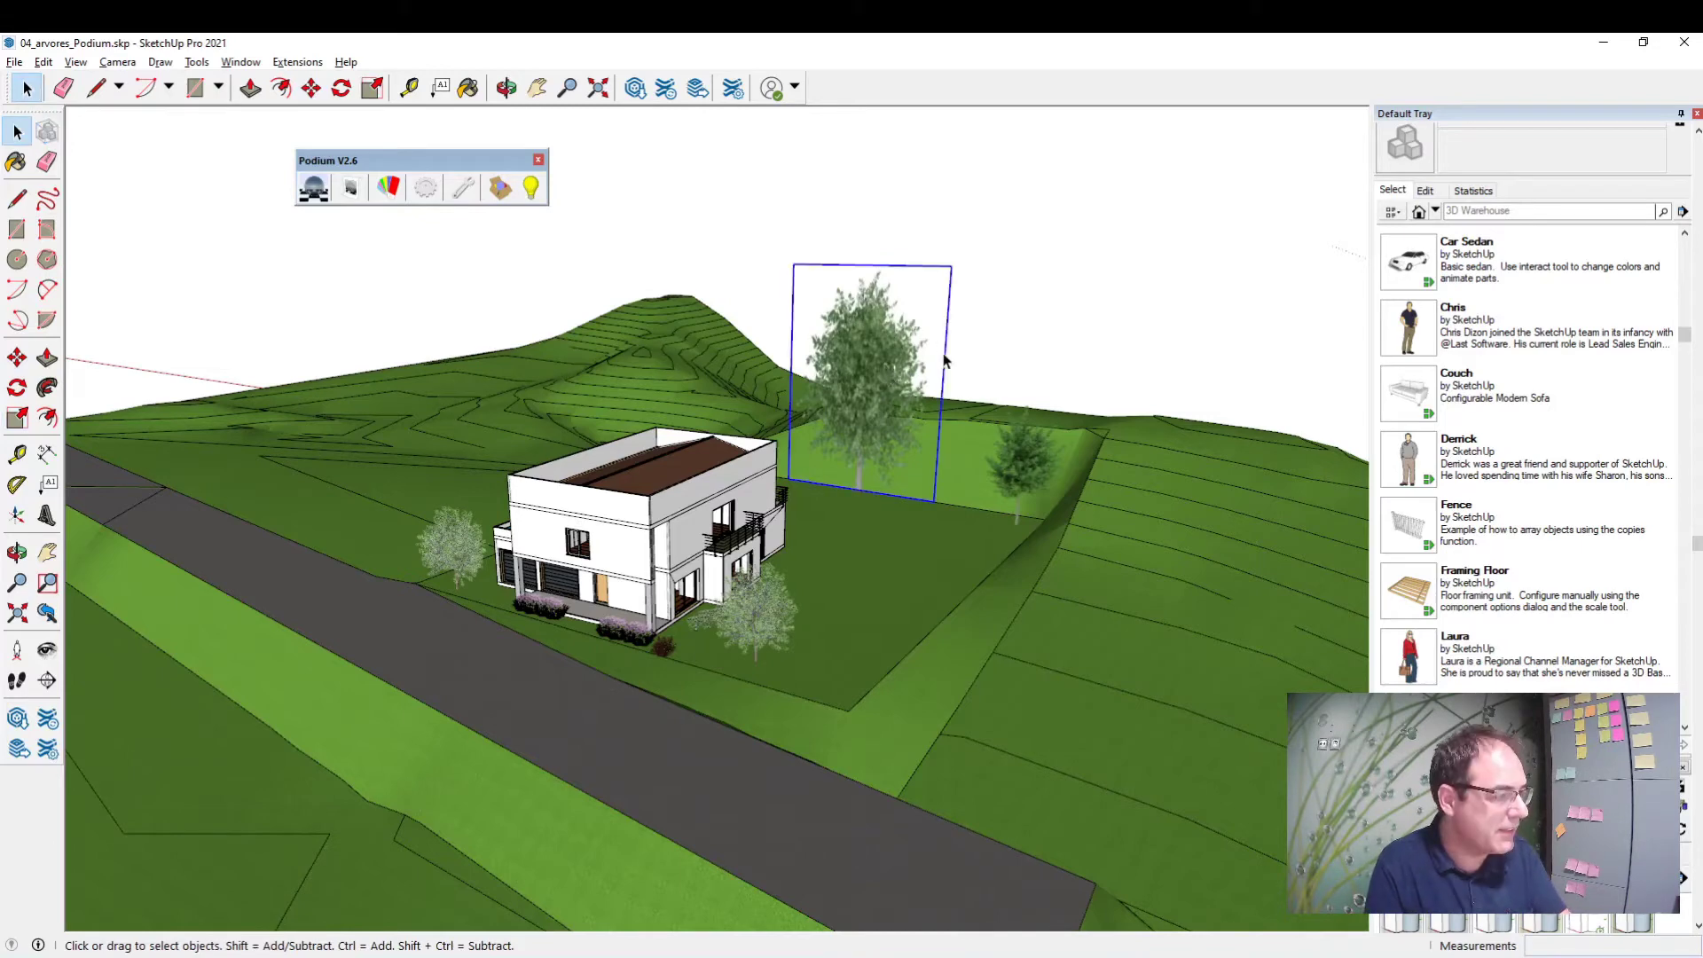
key("Delete")
Step: Bring back the Podium Browser and scroll down the tree list to the Aleppo Pine row
left_click(965, 904)
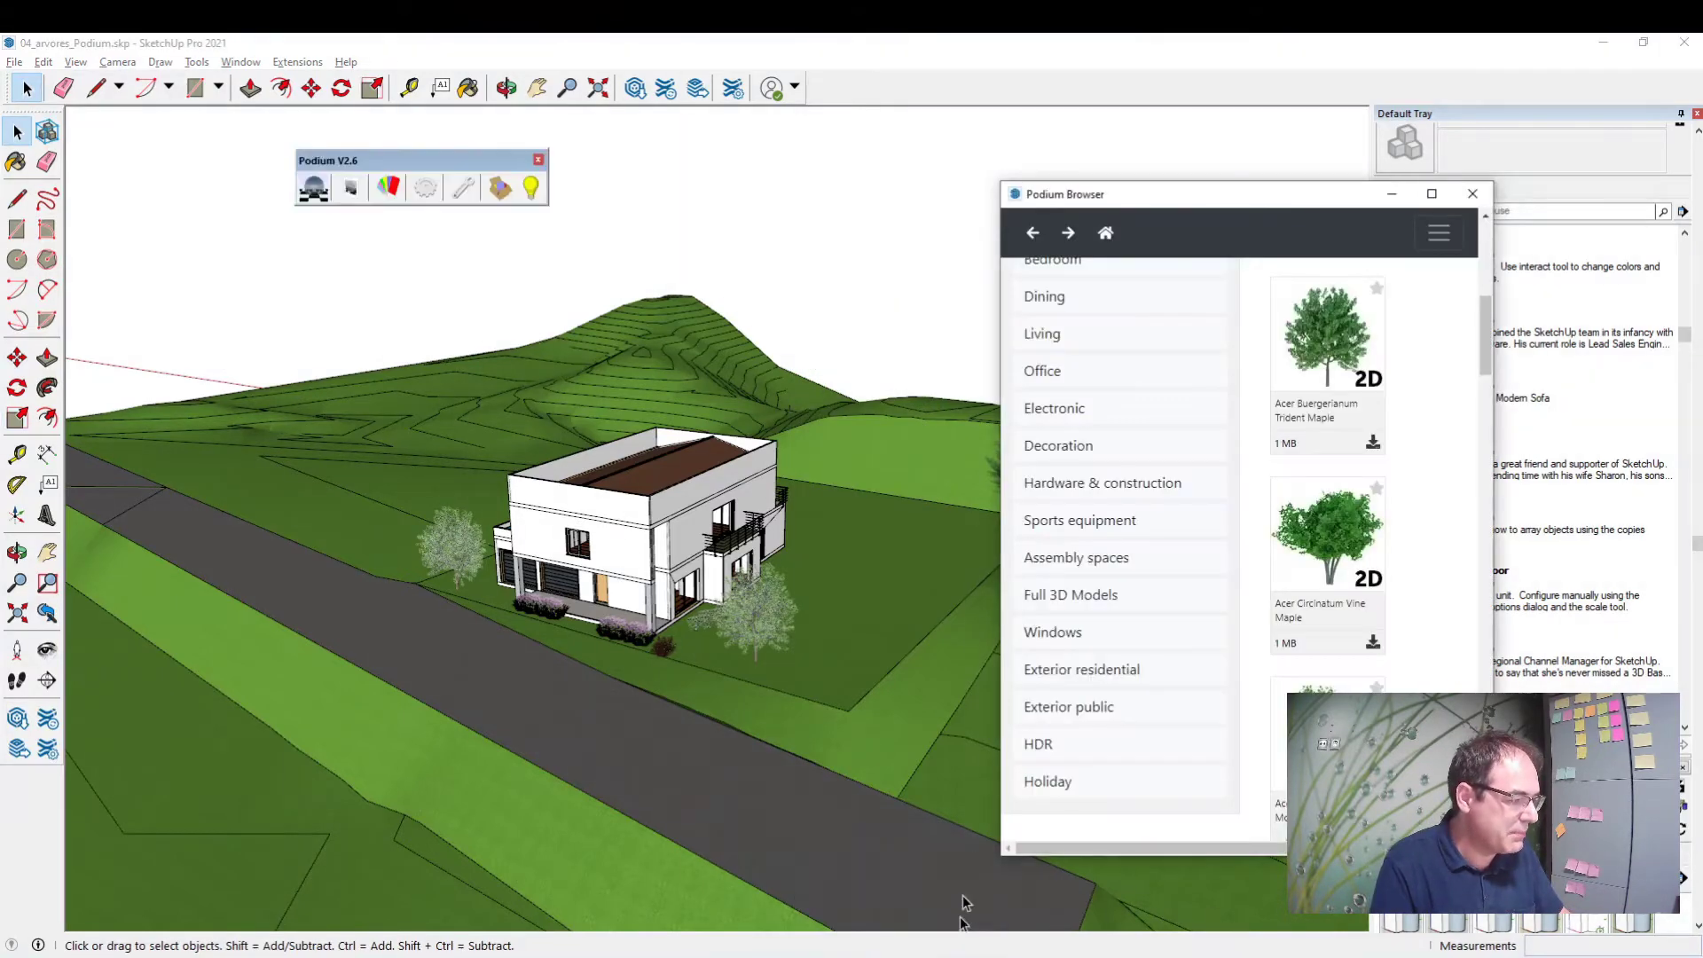
scroll(1235, 631, "down", 3)
scroll(1291, 550, "down", 2)
scroll(1286, 621, "down", 3)
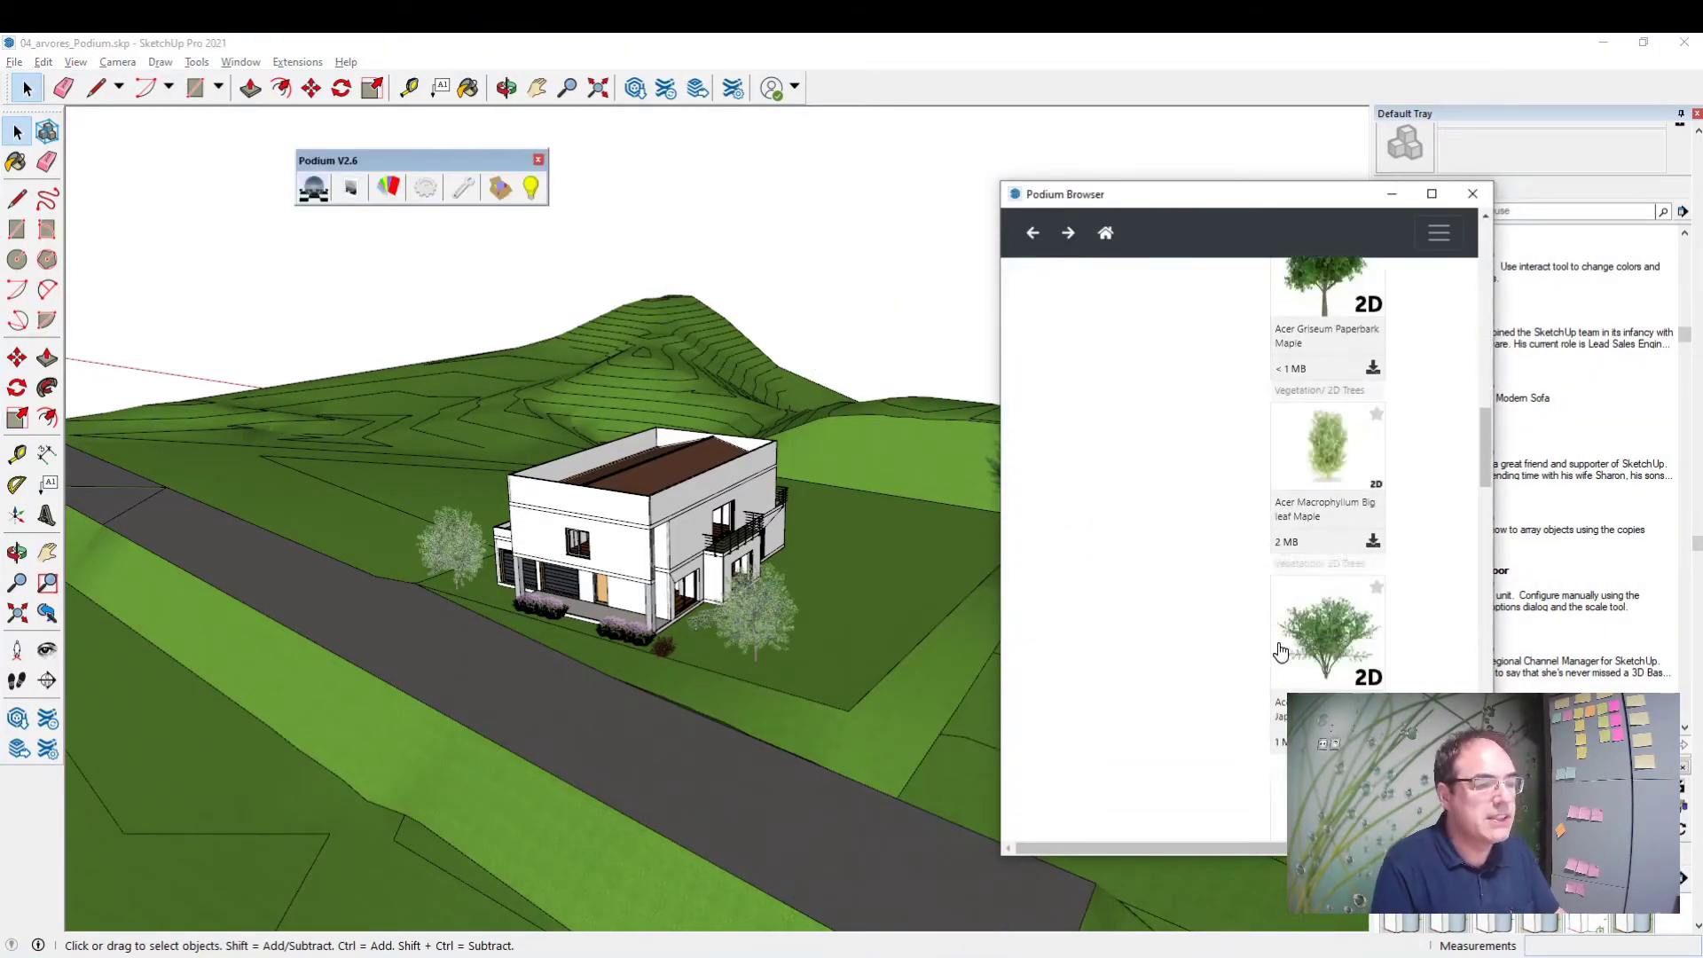
scroll(1362, 497, "down", 2)
scroll(1353, 568, "down", 2)
scroll(1339, 639, "down", 2)
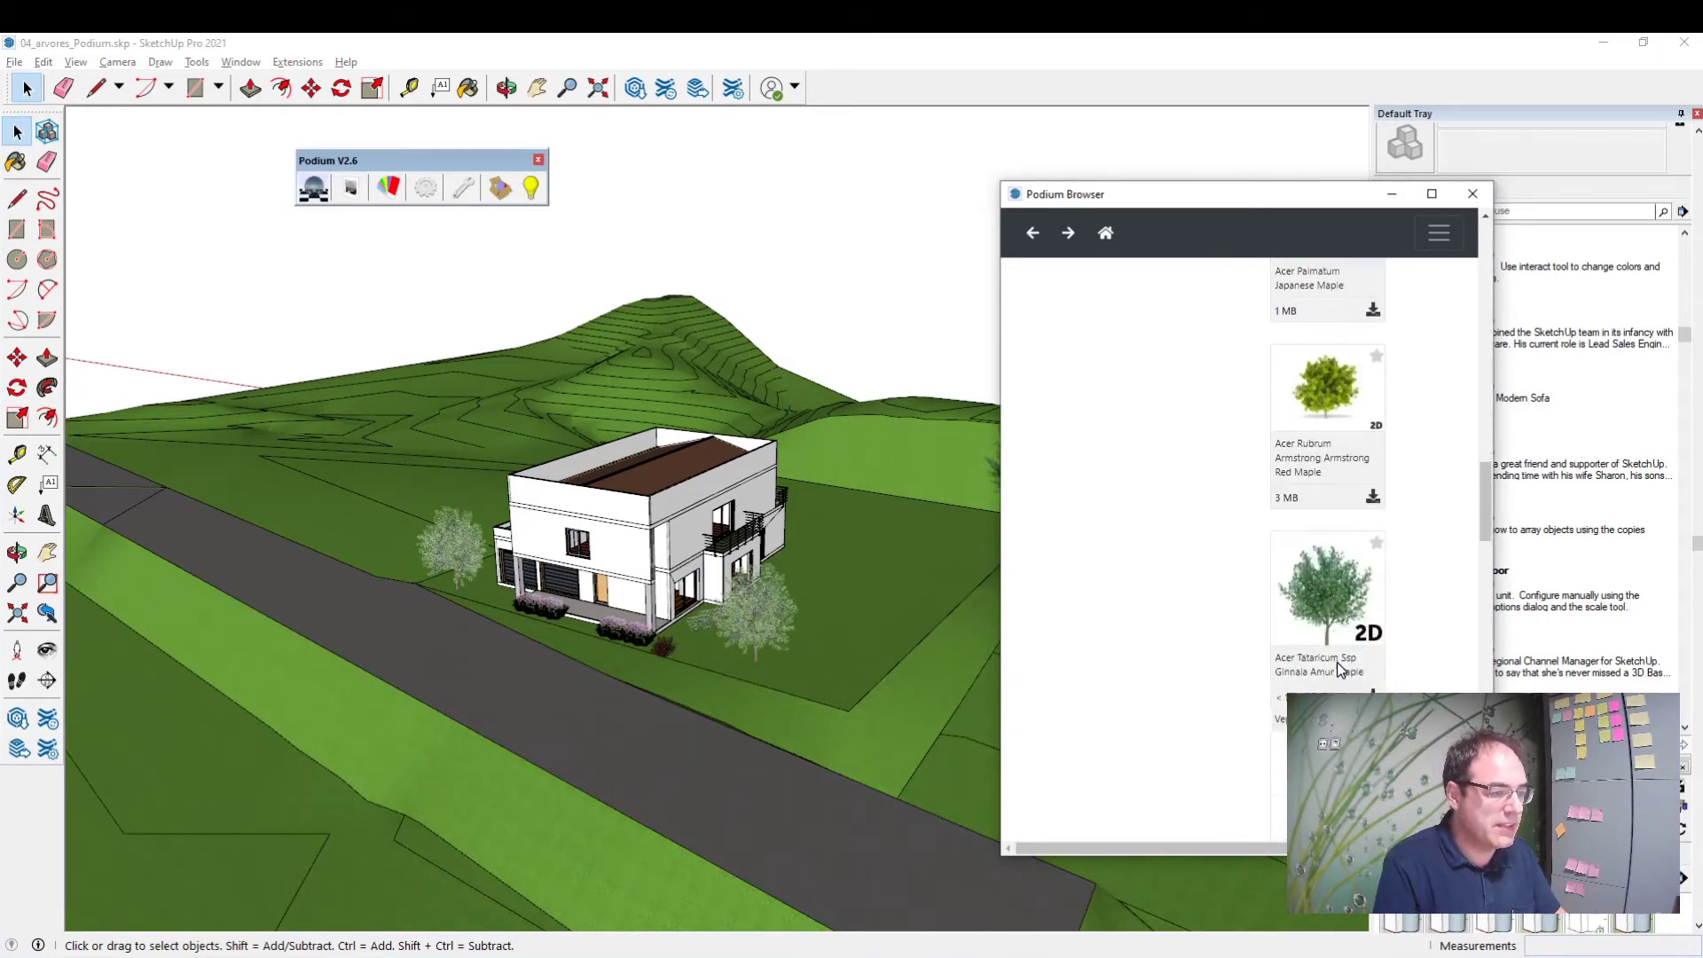
scroll(1338, 664, "down", 2)
scroll(1340, 652, "down", 2)
scroll(1377, 497, "down", 2)
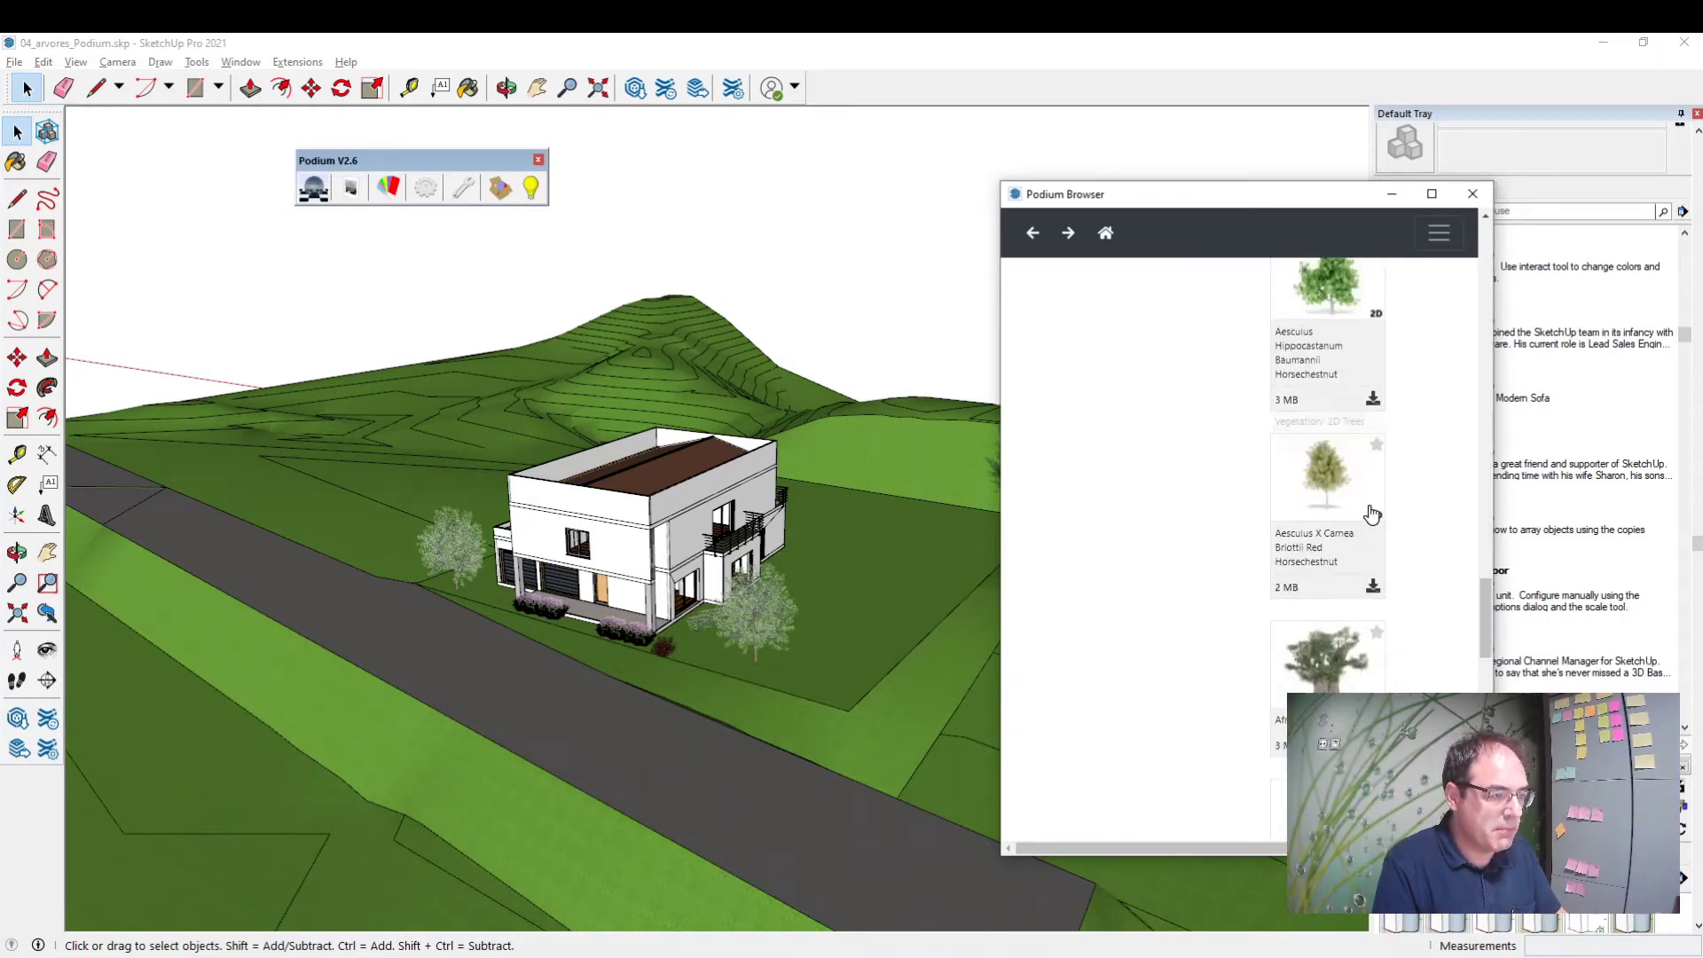
scroll(1371, 518, "down", 2)
scroll(1371, 532, "down", 2)
scroll(1367, 657, "down", 2)
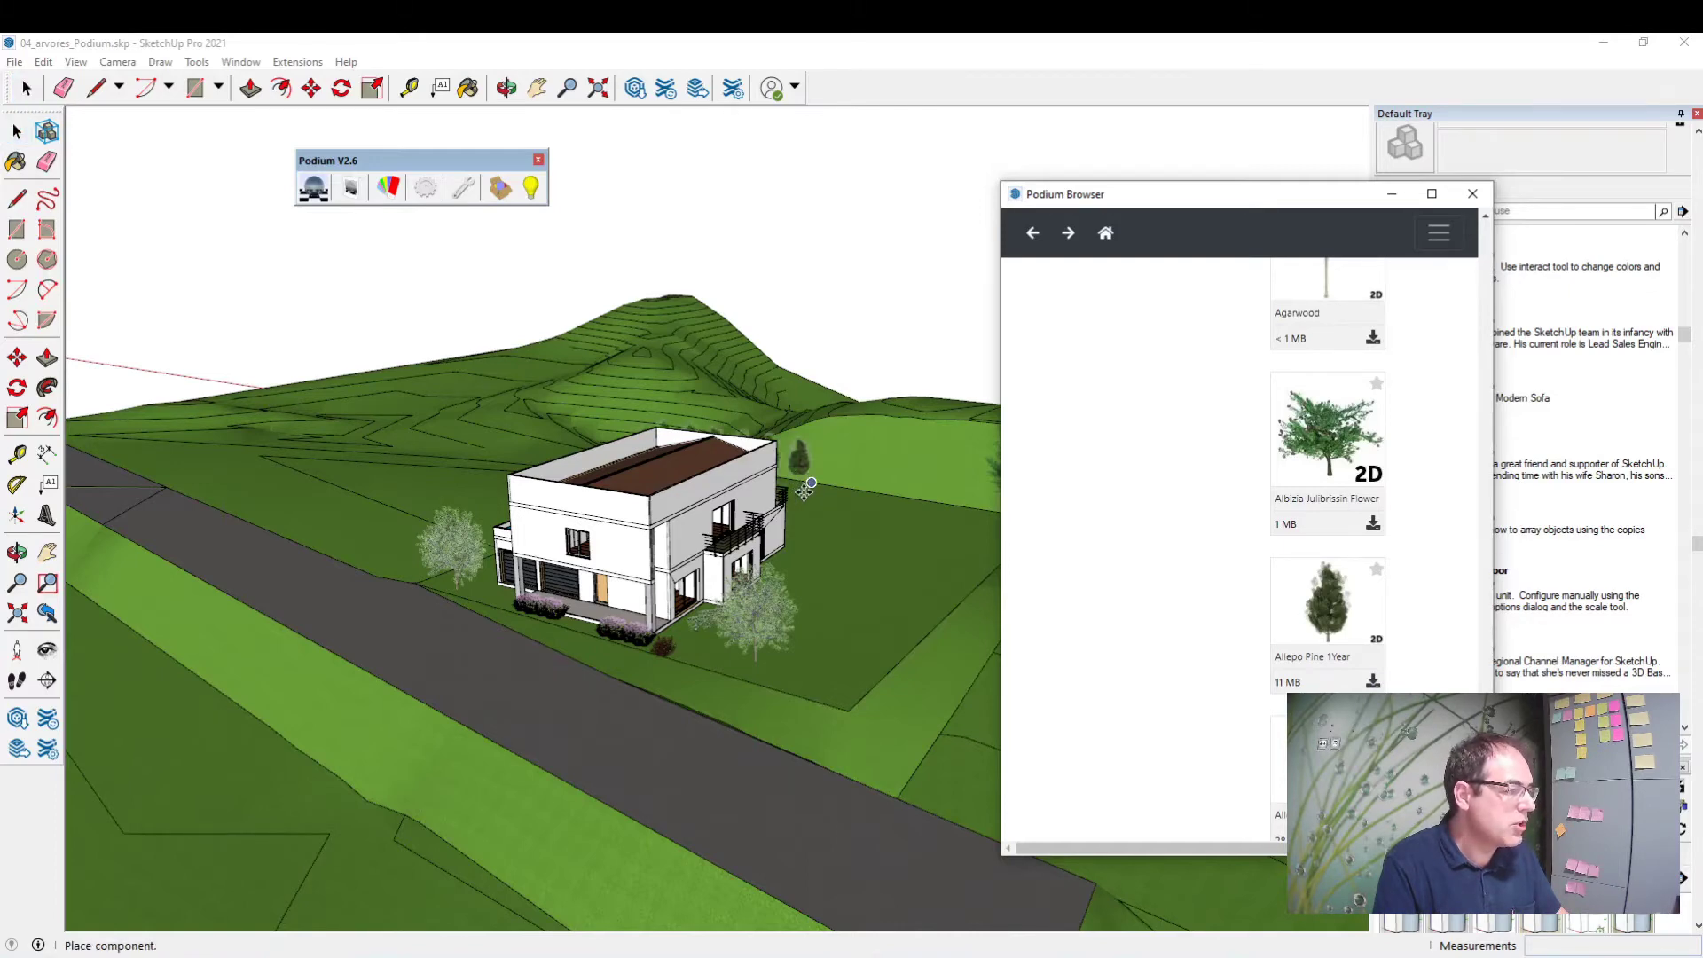
Step: Place the row of six Aleppo Pine 1Year trees on the hillside behind the house
left_click(811, 483)
mouse_move(761, 476)
middle_mouse_down()
mouse_move(859, 486)
mouse_move(856, 568)
middle_mouse_up()
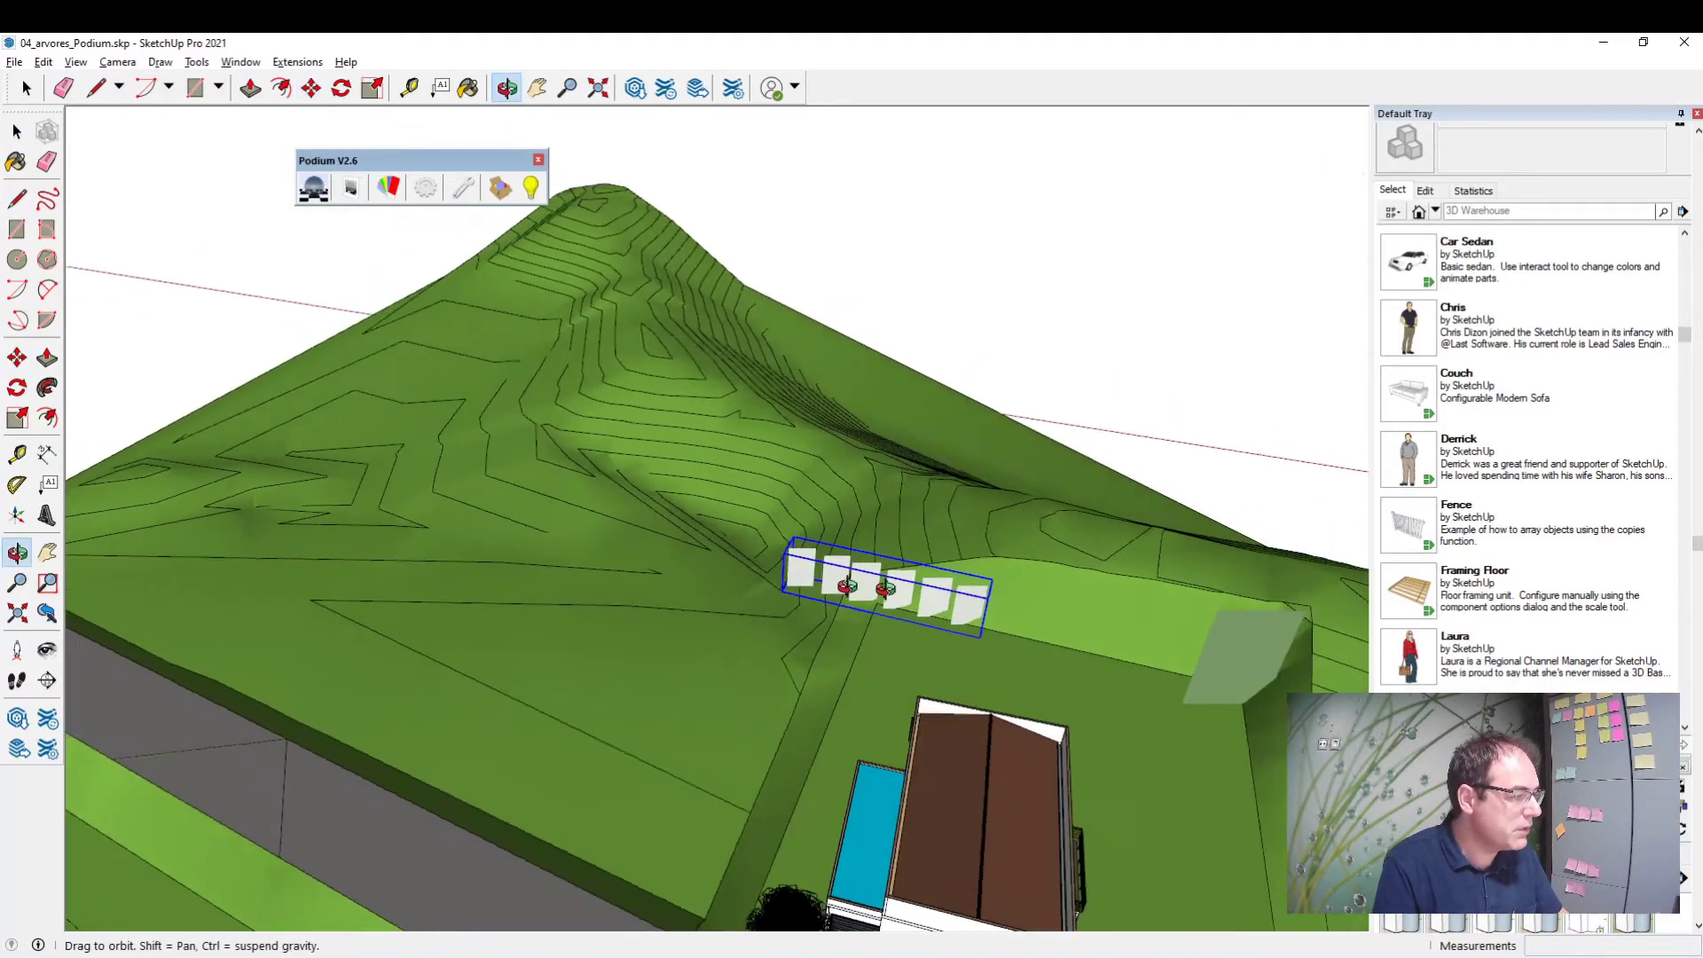
scroll(998, 639, "up", 6)
scroll(998, 639, "up", 2)
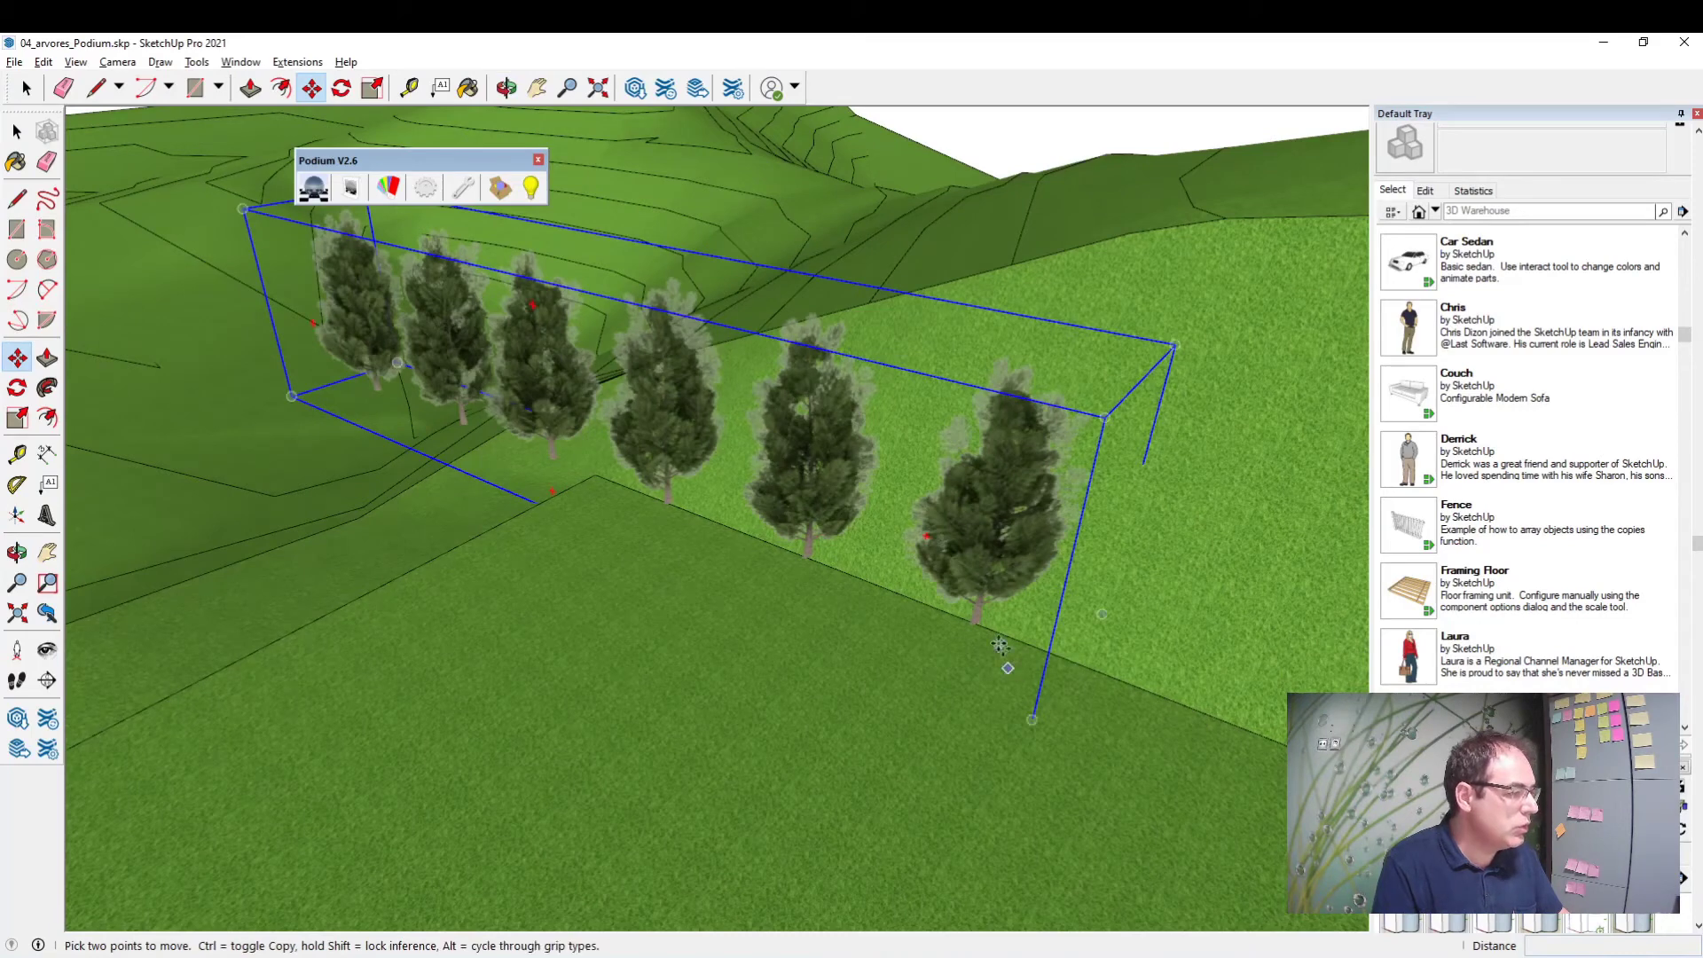
Step: Move the pine row to a new position along the slope
left_click(966, 622)
scroll(965, 622, "down", 3)
middle_click_drag(966, 622, 1097, 654)
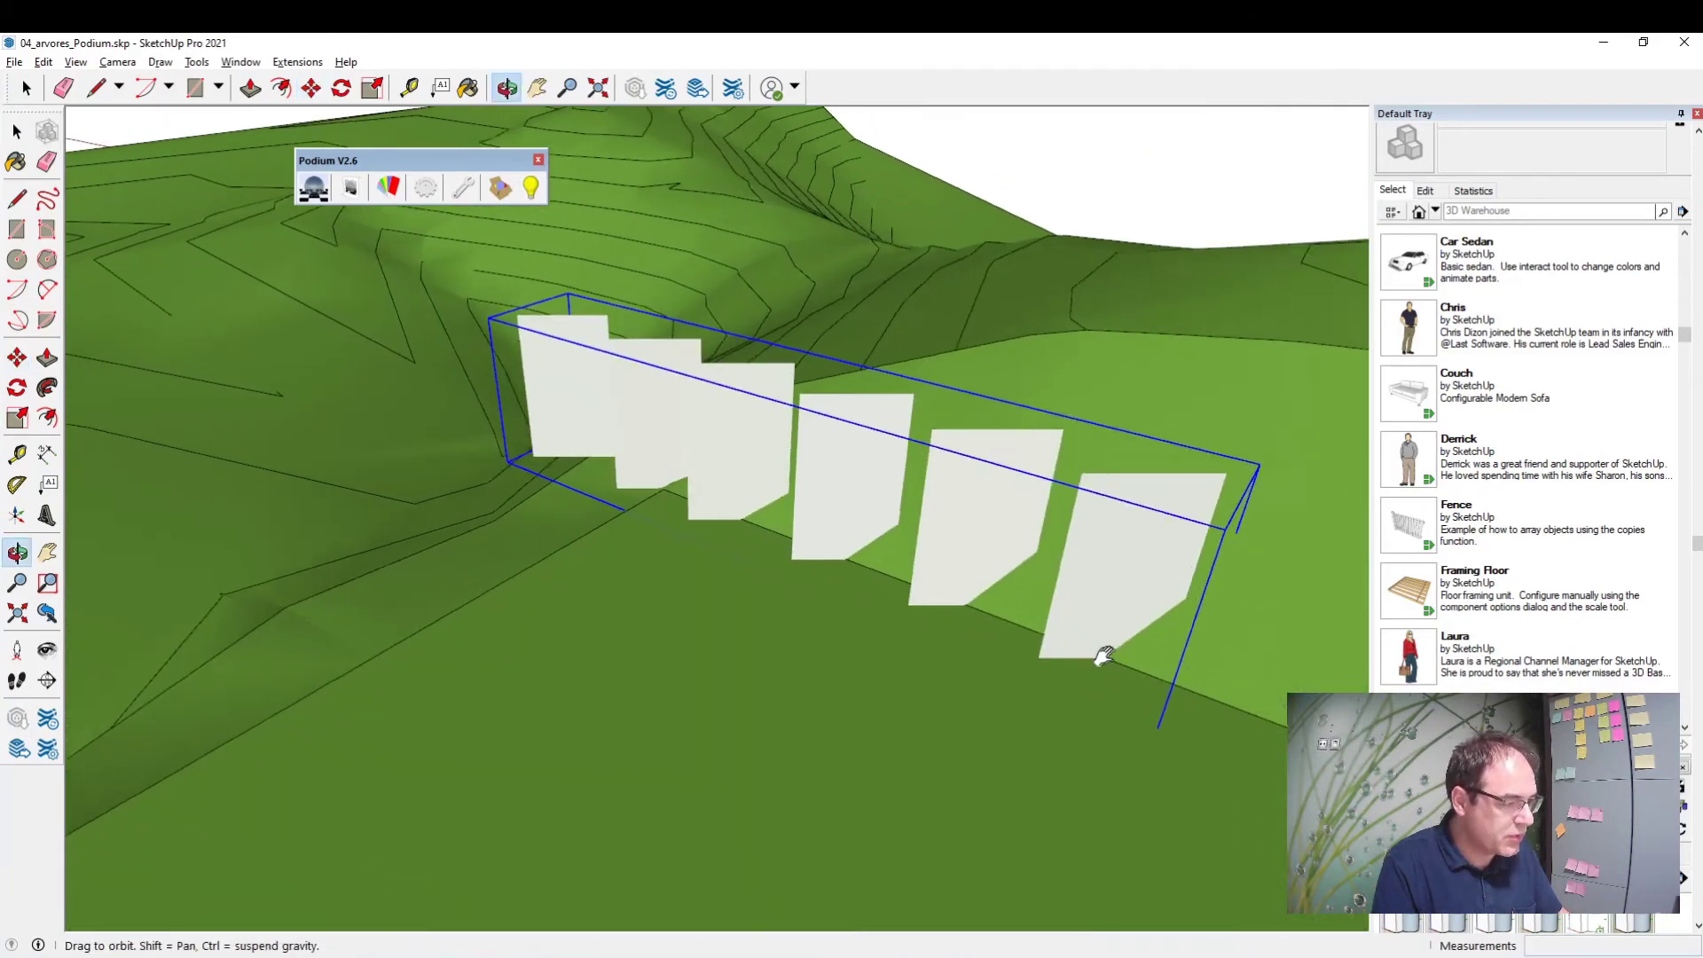
scroll(901, 527, "up", 4)
scroll(902, 527, "down", 4)
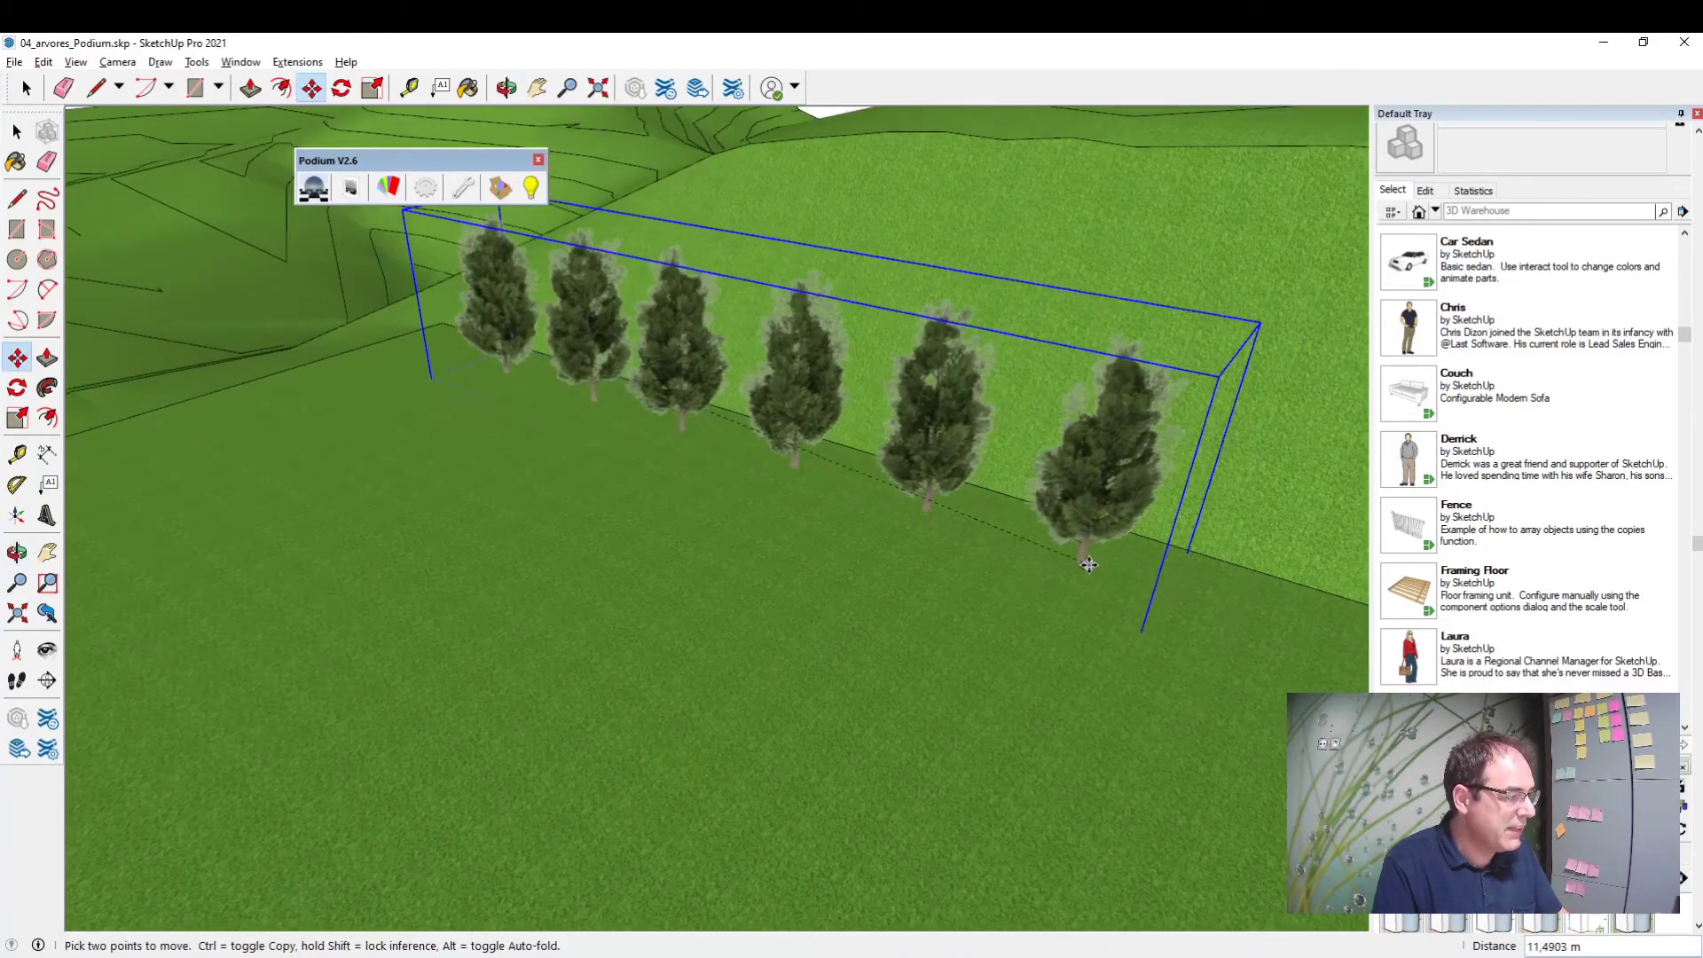
scroll(1019, 570, "down", 3)
scroll(870, 597, "down", 3)
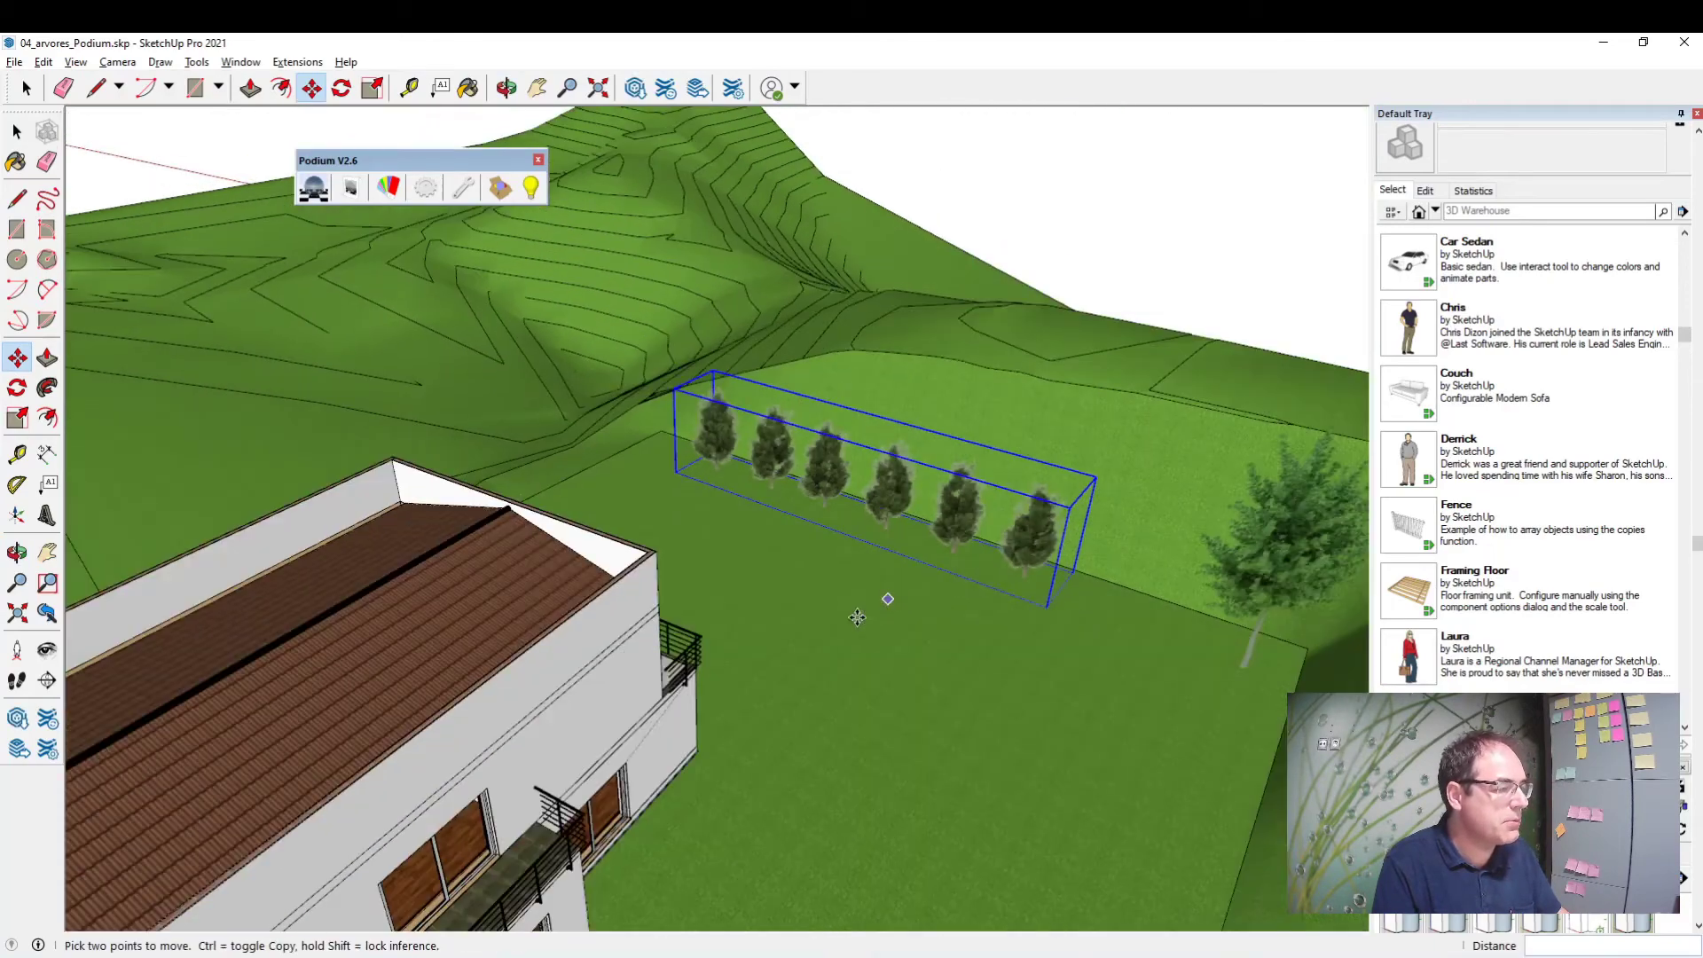
mouse_move(870, 597)
middle_mouse_down()
mouse_move(874, 407)
mouse_move(963, 440)
middle_mouse_up()
key("space")
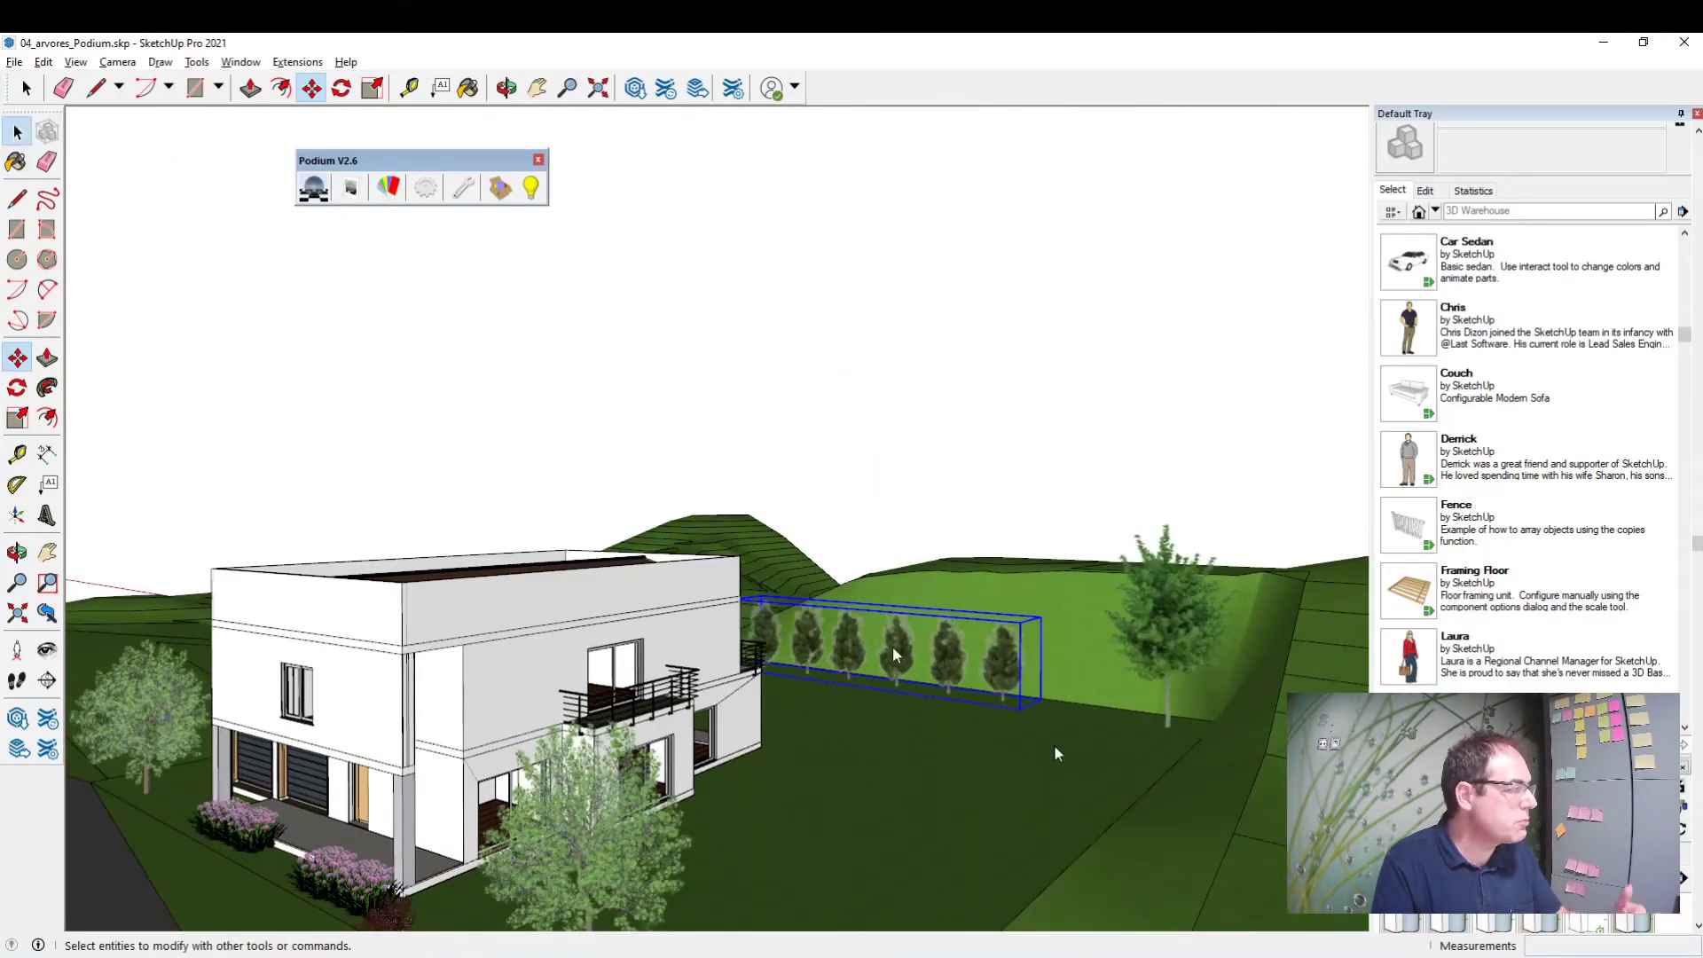
scroll(946, 511, "up", 3)
scroll(905, 709, "up", 3)
scroll(891, 737, "up", 2)
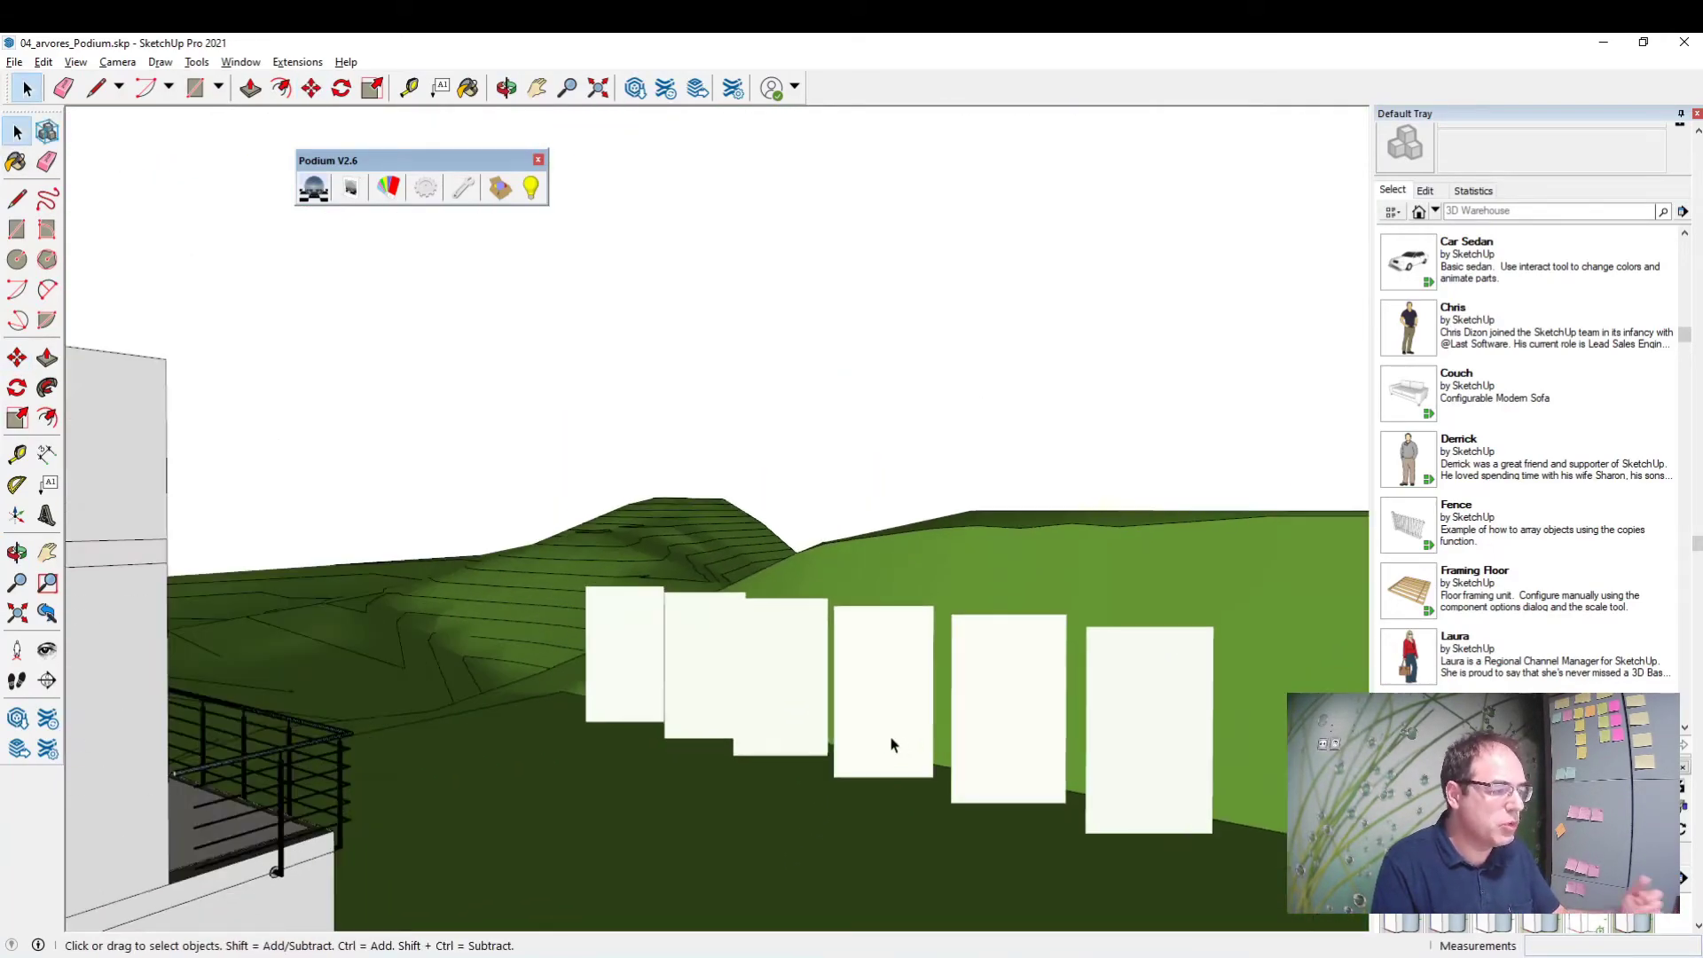
Step: Enter the pine row group and enlarge one pine to about 1.31 times
left_click(871, 748)
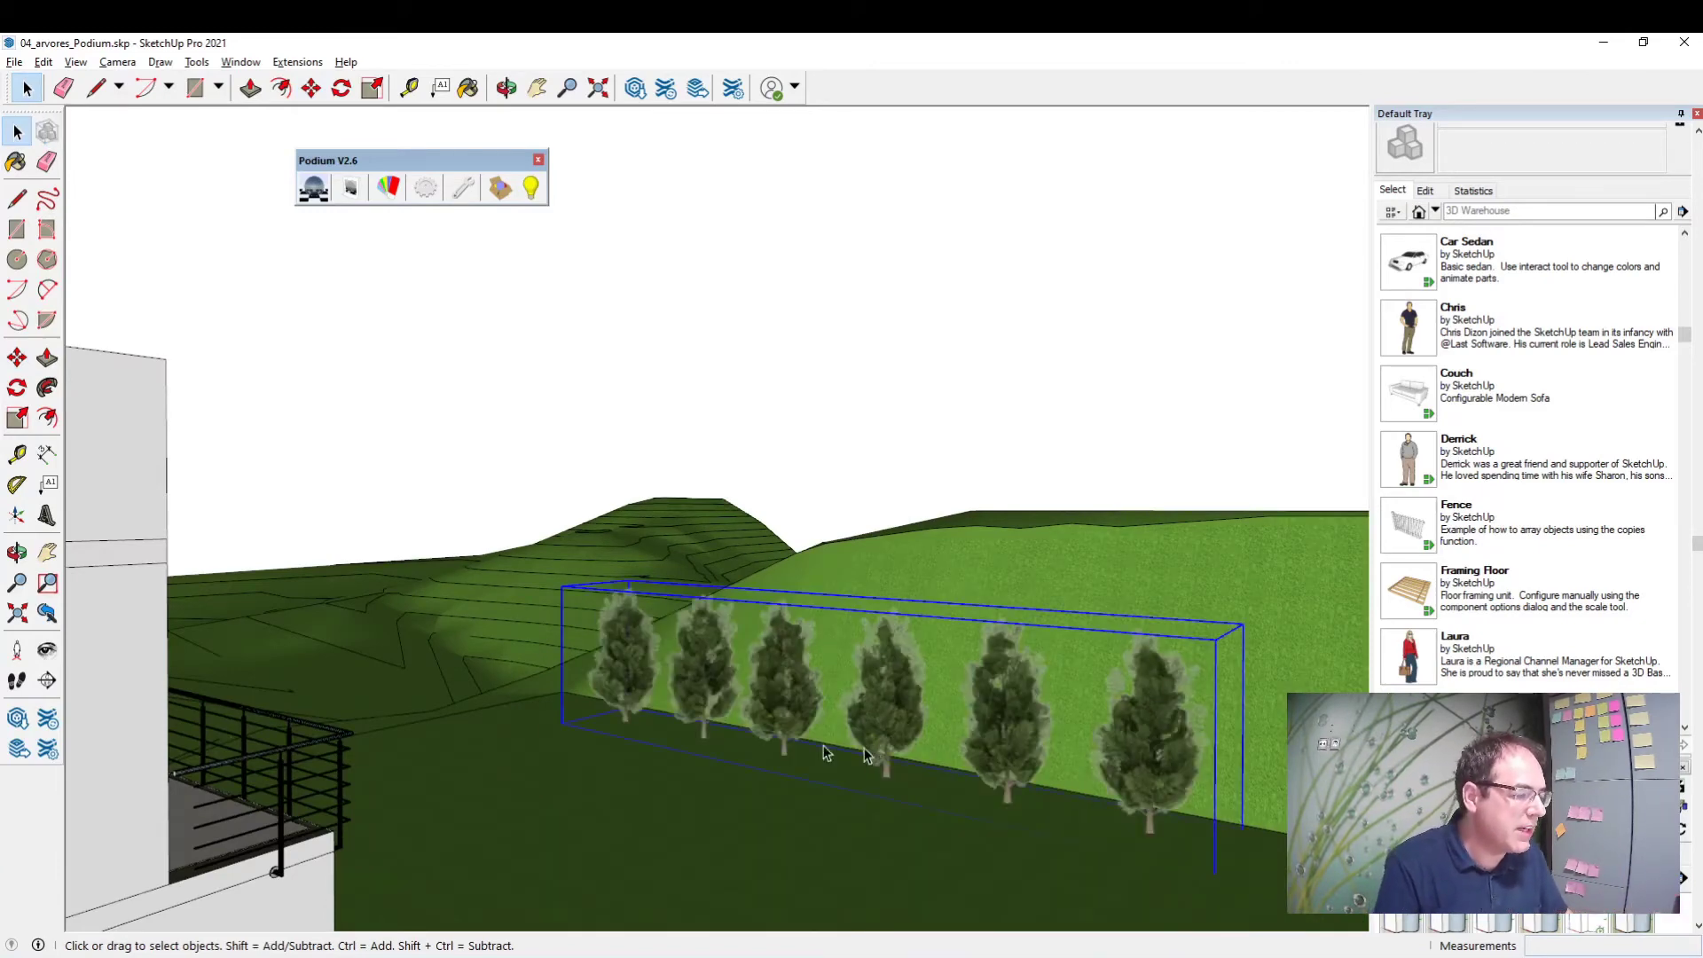
mouse_move(864, 748)
middle_mouse_down()
mouse_move(882, 775)
mouse_move(820, 752)
mouse_move(877, 766)
middle_mouse_up()
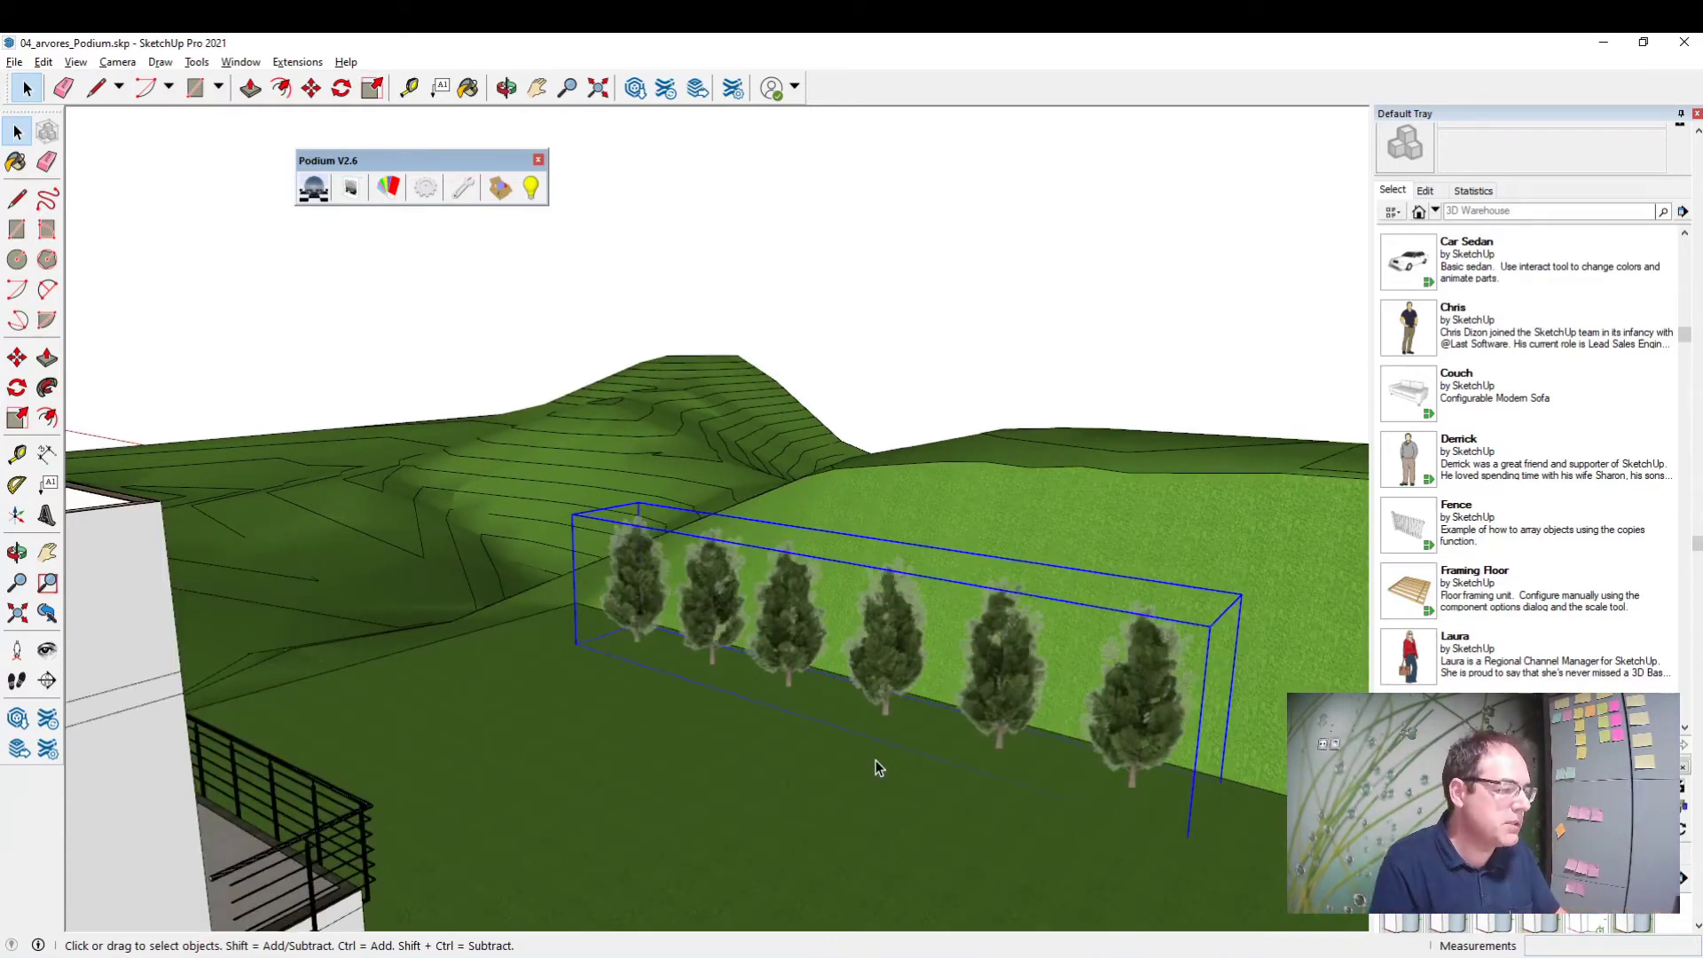
mouse_move(1047, 728)
middle_mouse_down()
mouse_move(987, 732)
mouse_move(1027, 782)
middle_mouse_up()
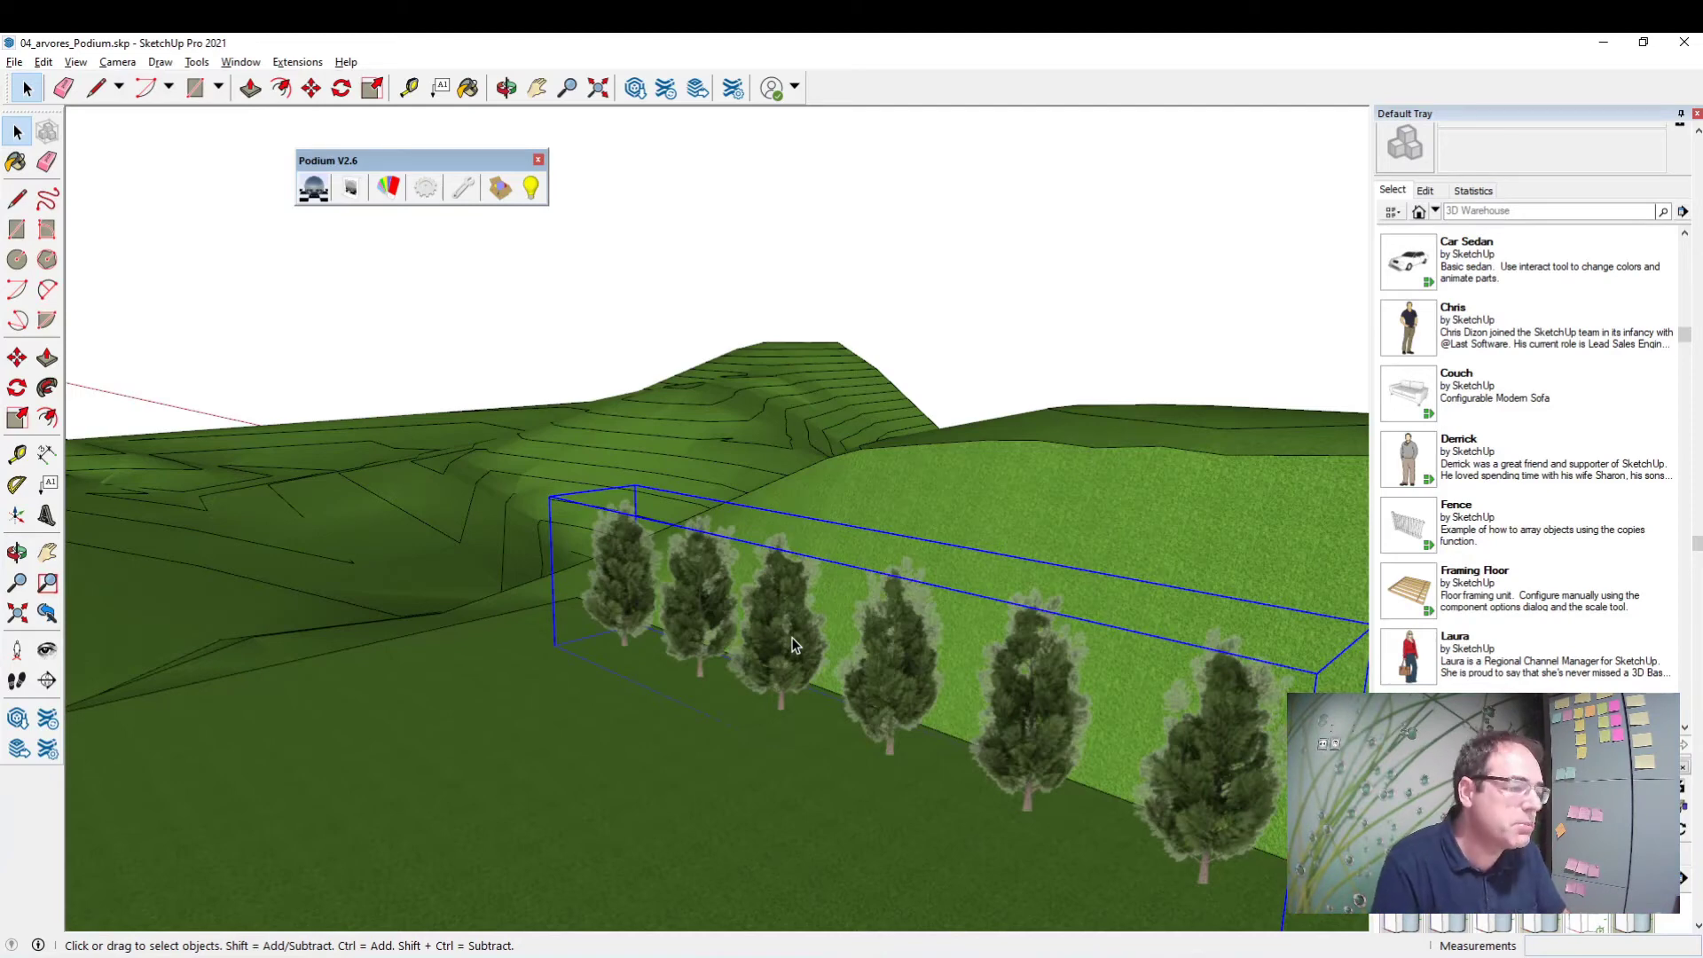
double_click(777, 639)
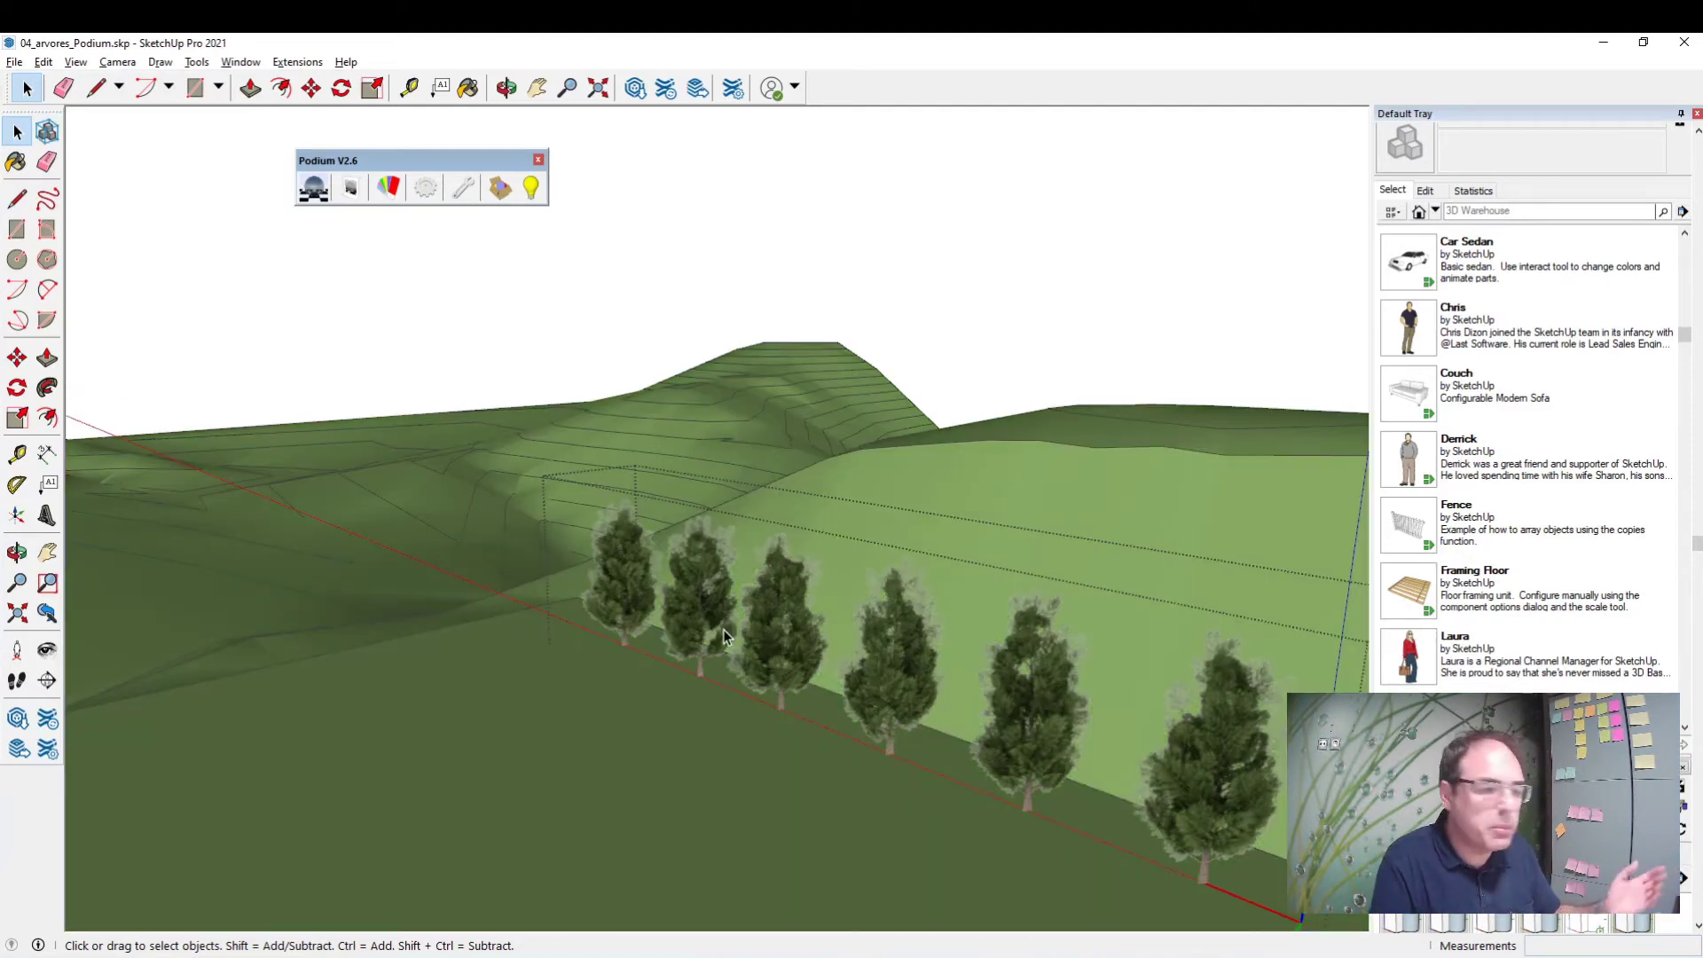
left_click(771, 634)
key("s")
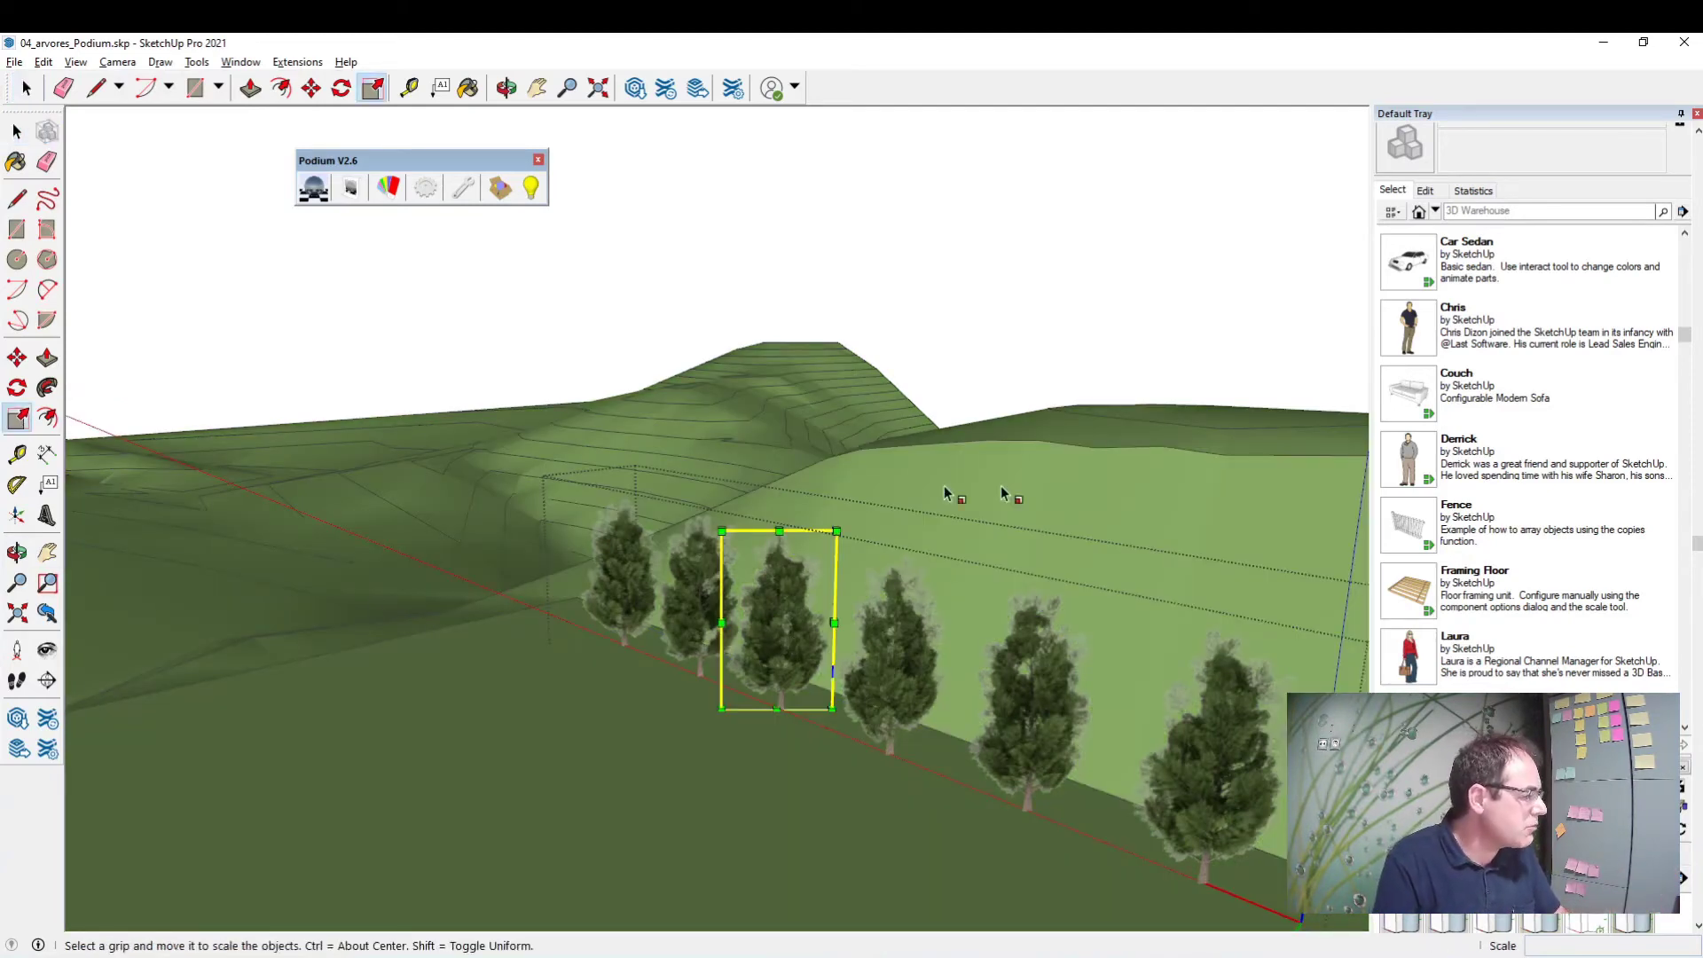
left_click_drag(836, 531, 874, 473)
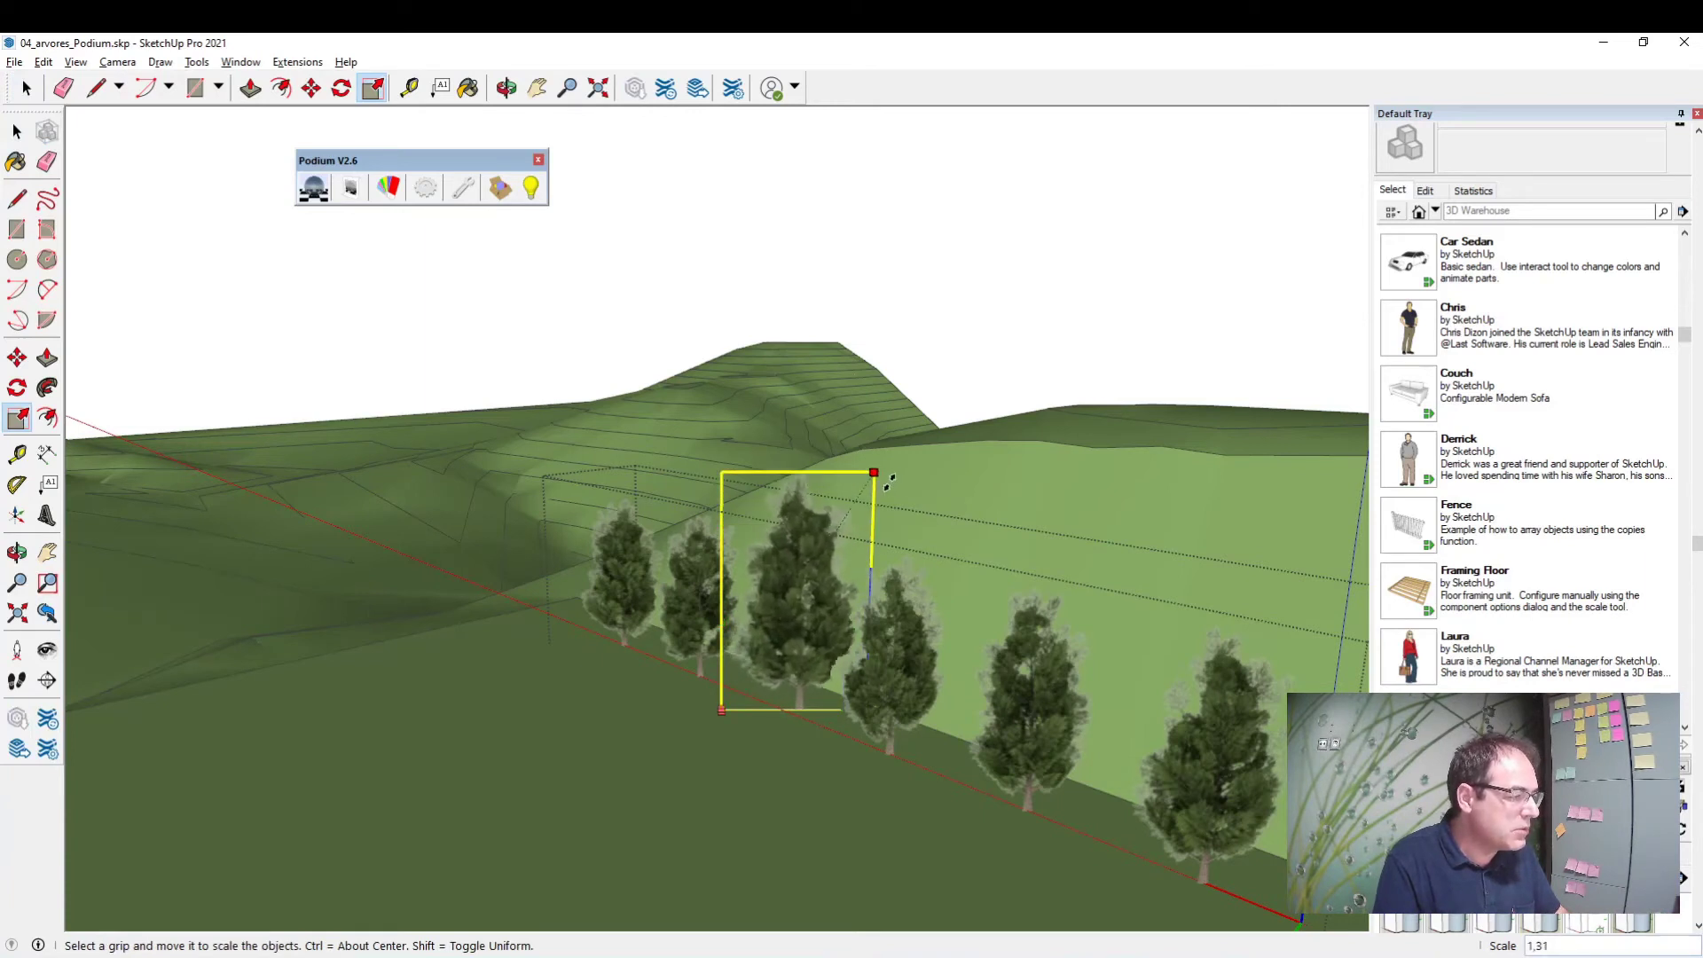
left_click(15, 133)
Step: Enlarge the smaller pine to its left to 1.06 times, then enlarge the leftmost pine
left_click(689, 621)
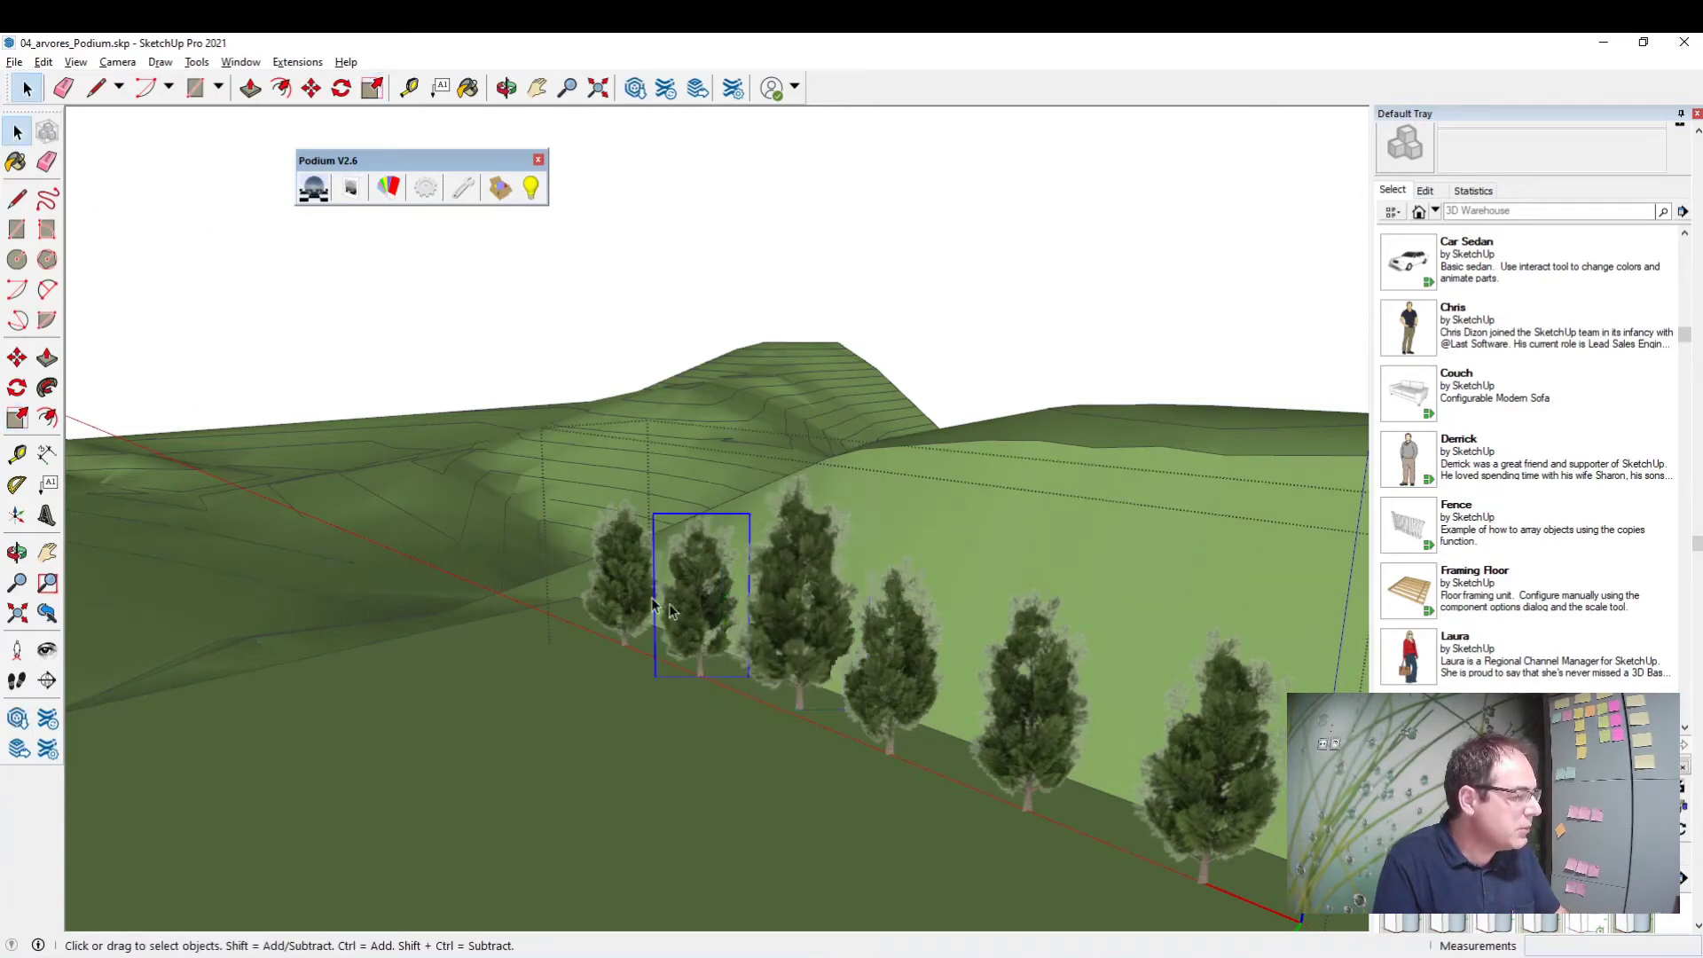
left_click(17, 418)
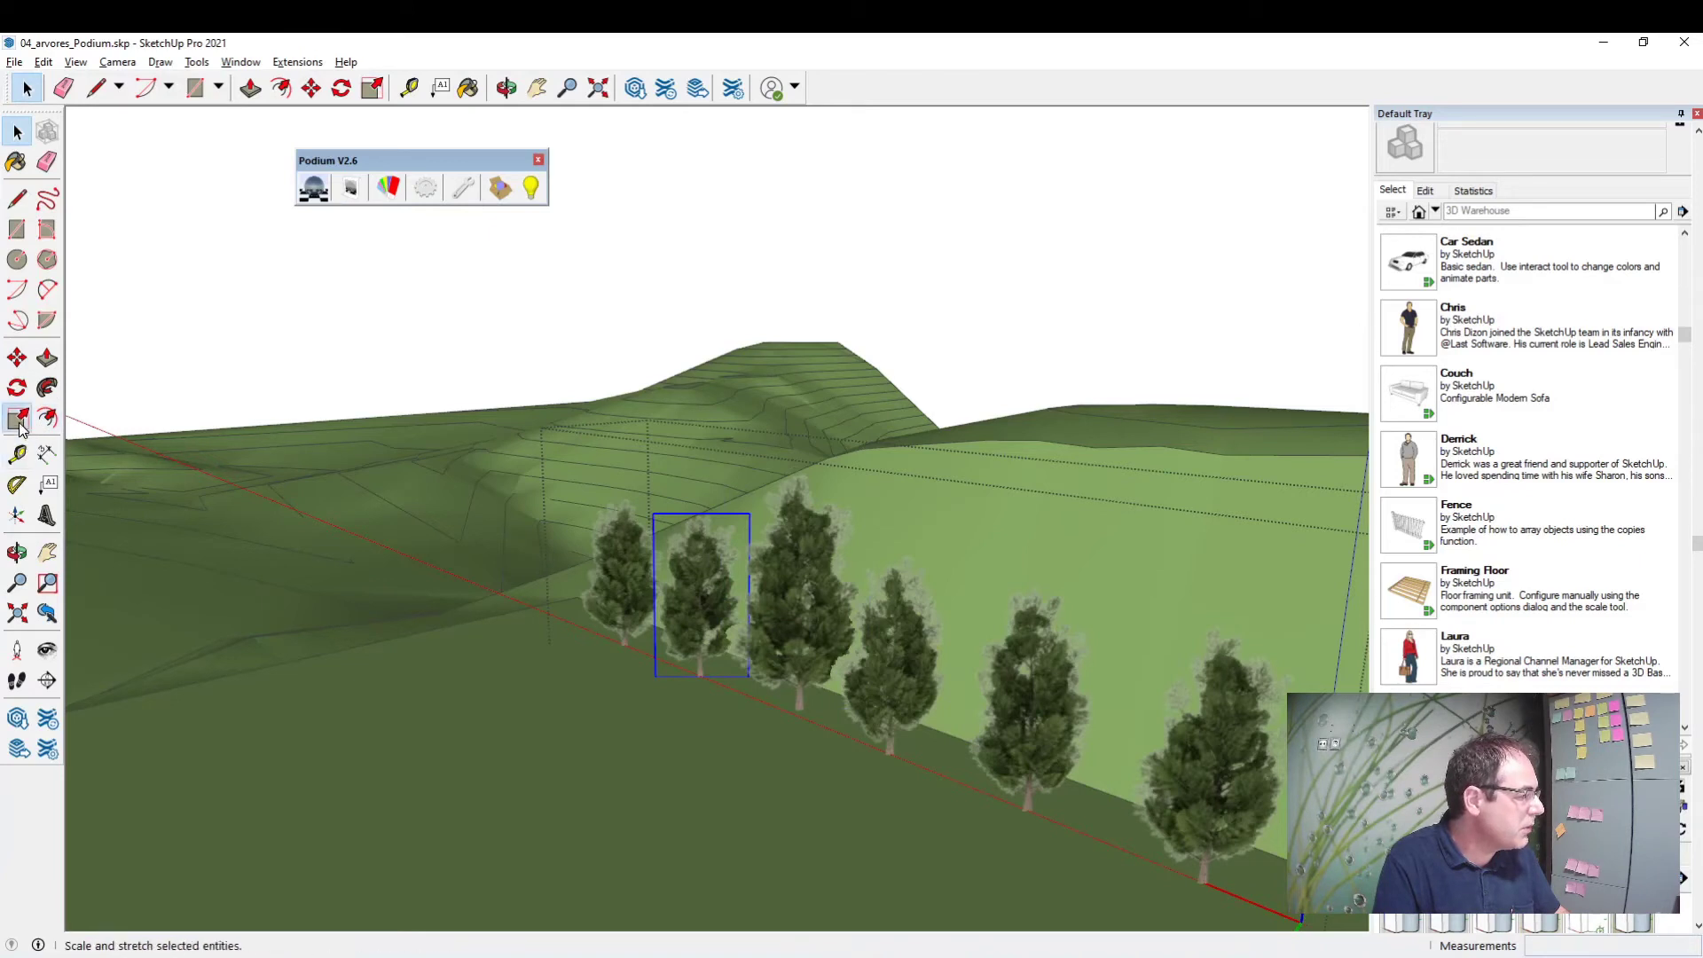
left_click_drag(748, 511, 756, 504)
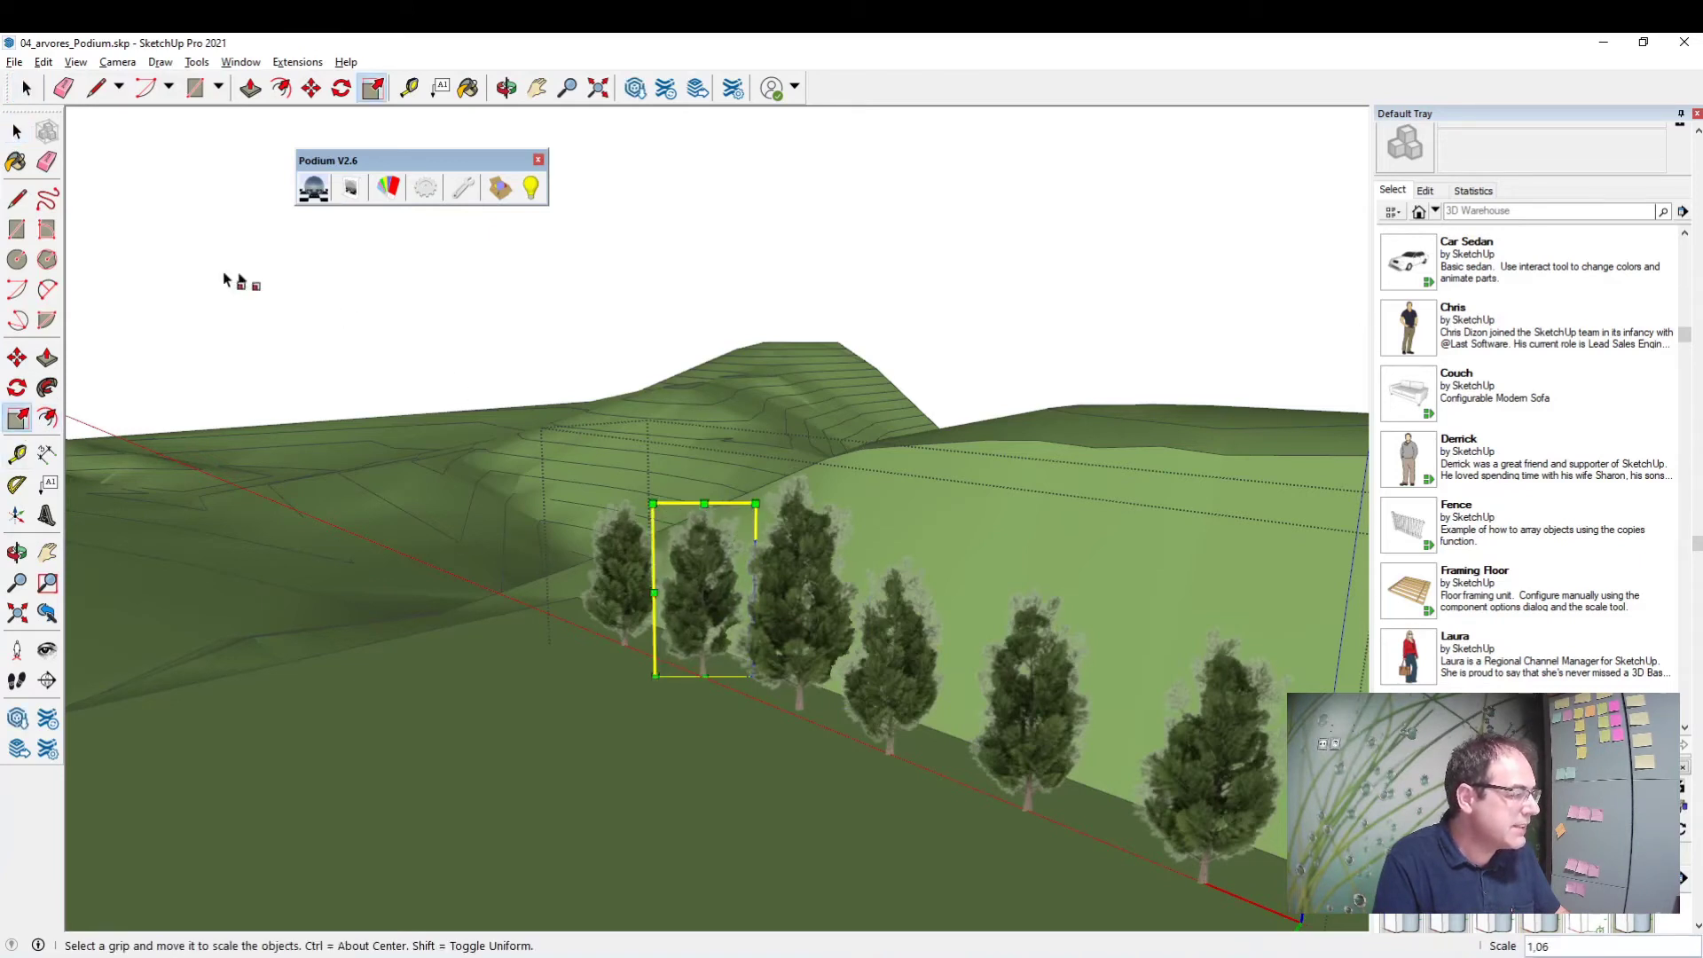
left_click(17, 132)
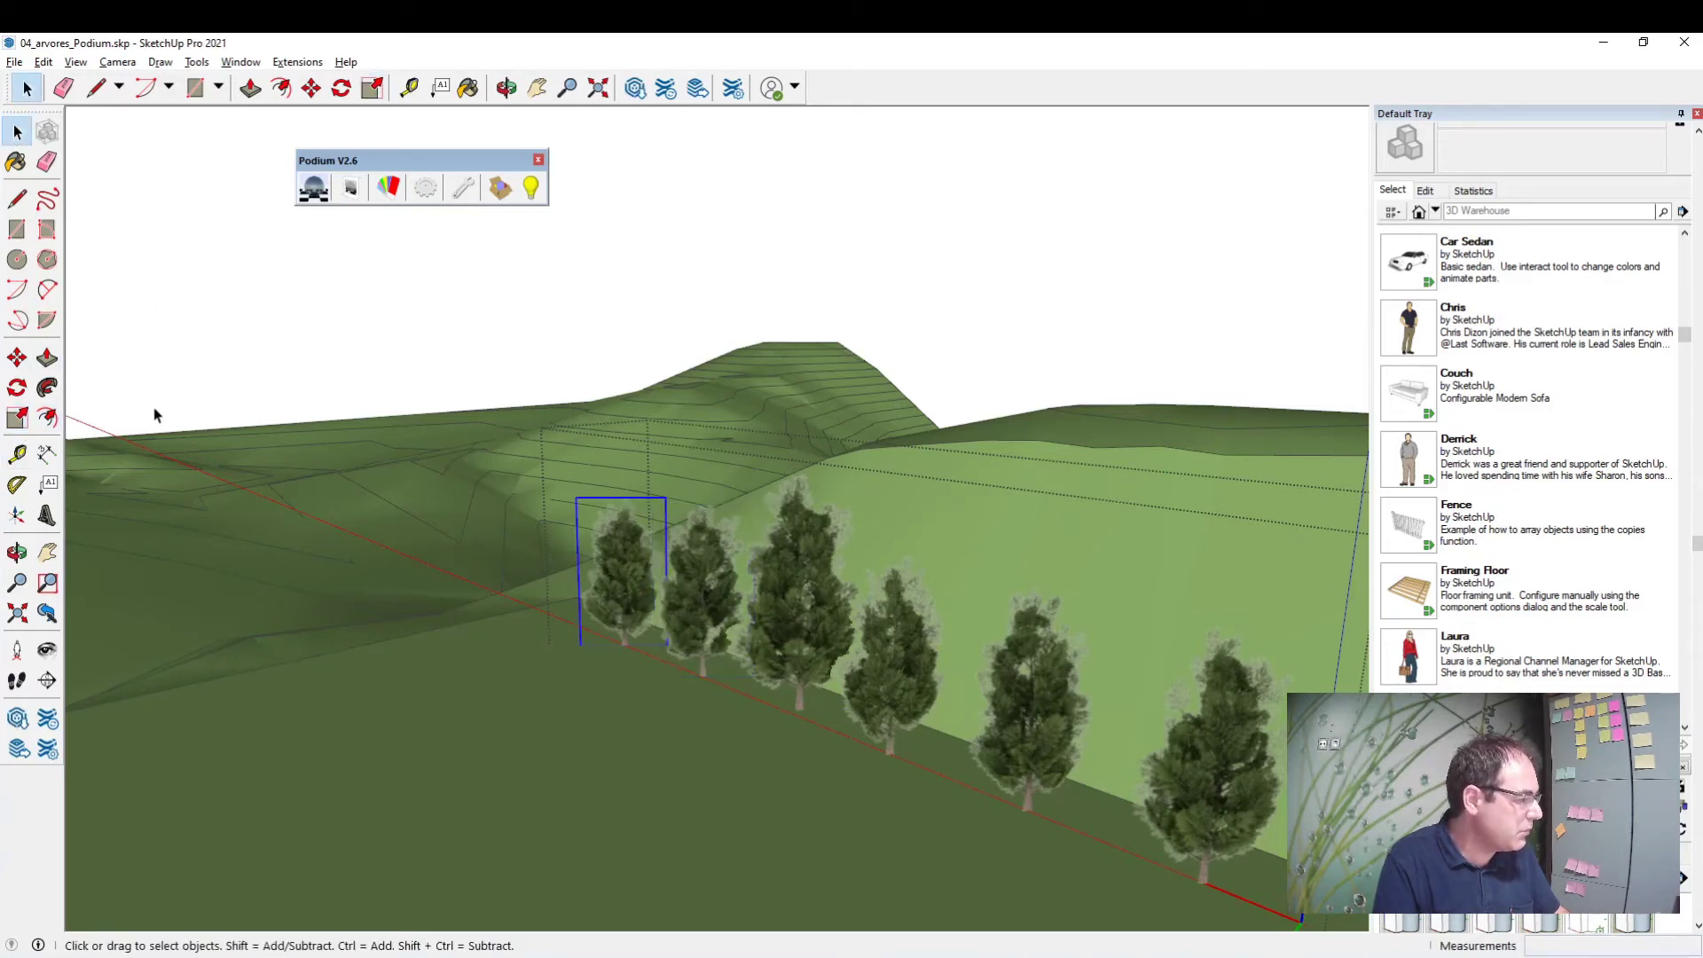
left_click(17, 418)
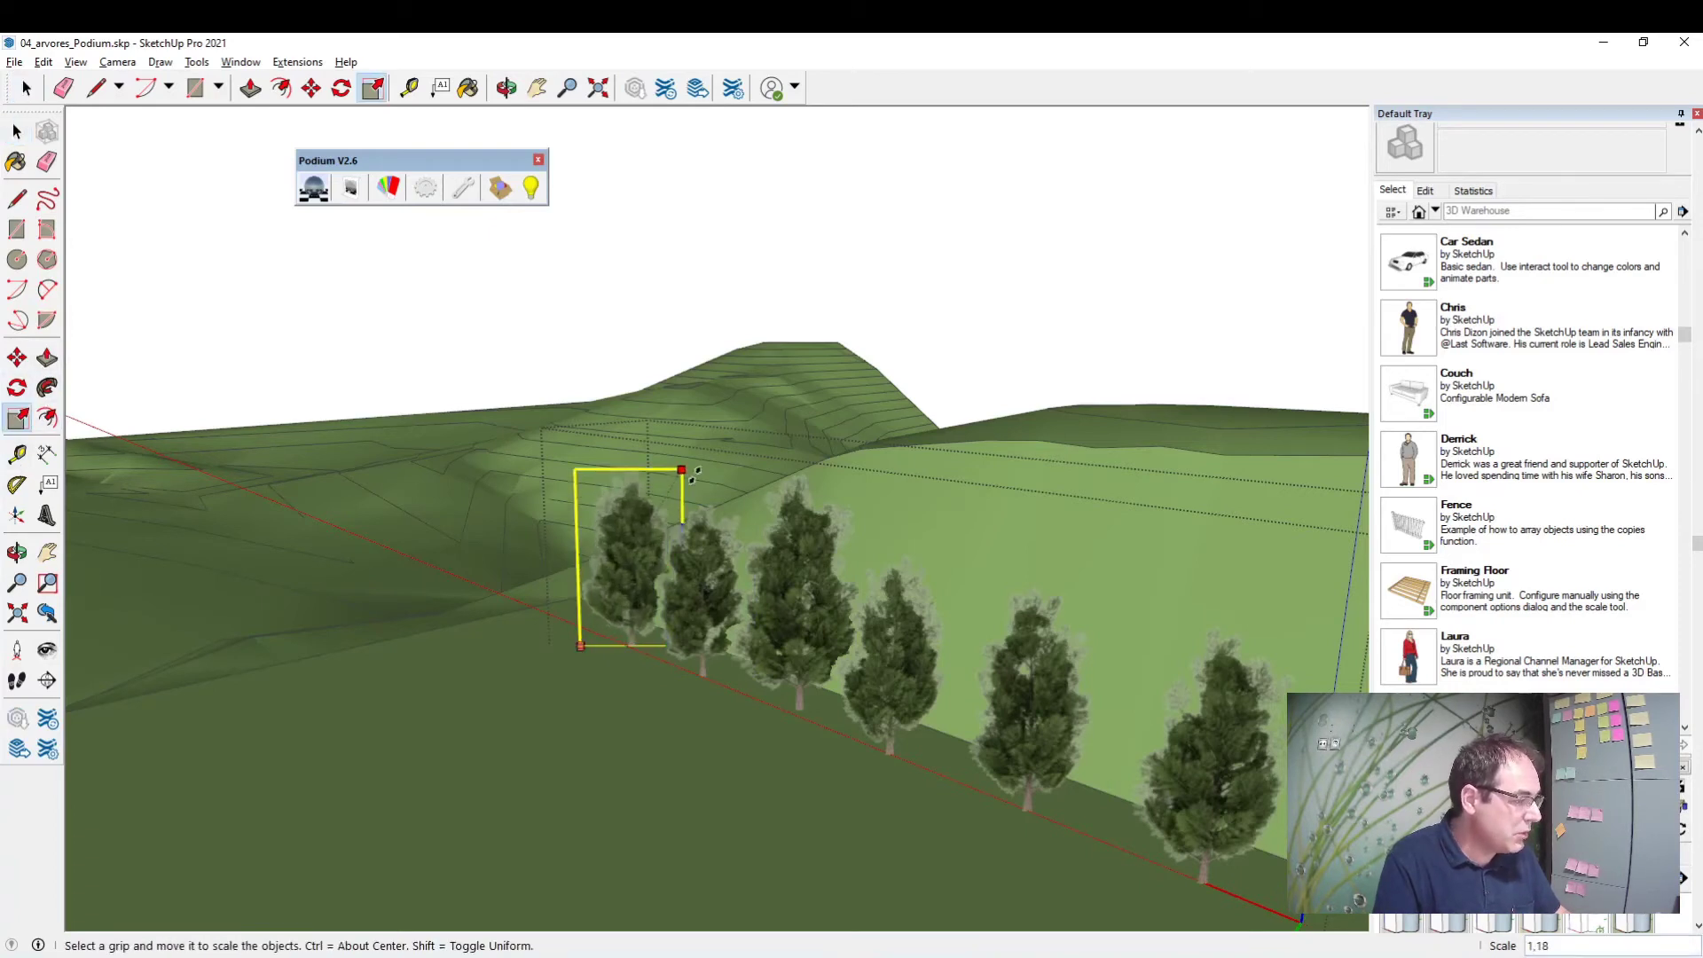
left_click_drag(665, 499, 690, 454)
key("space")
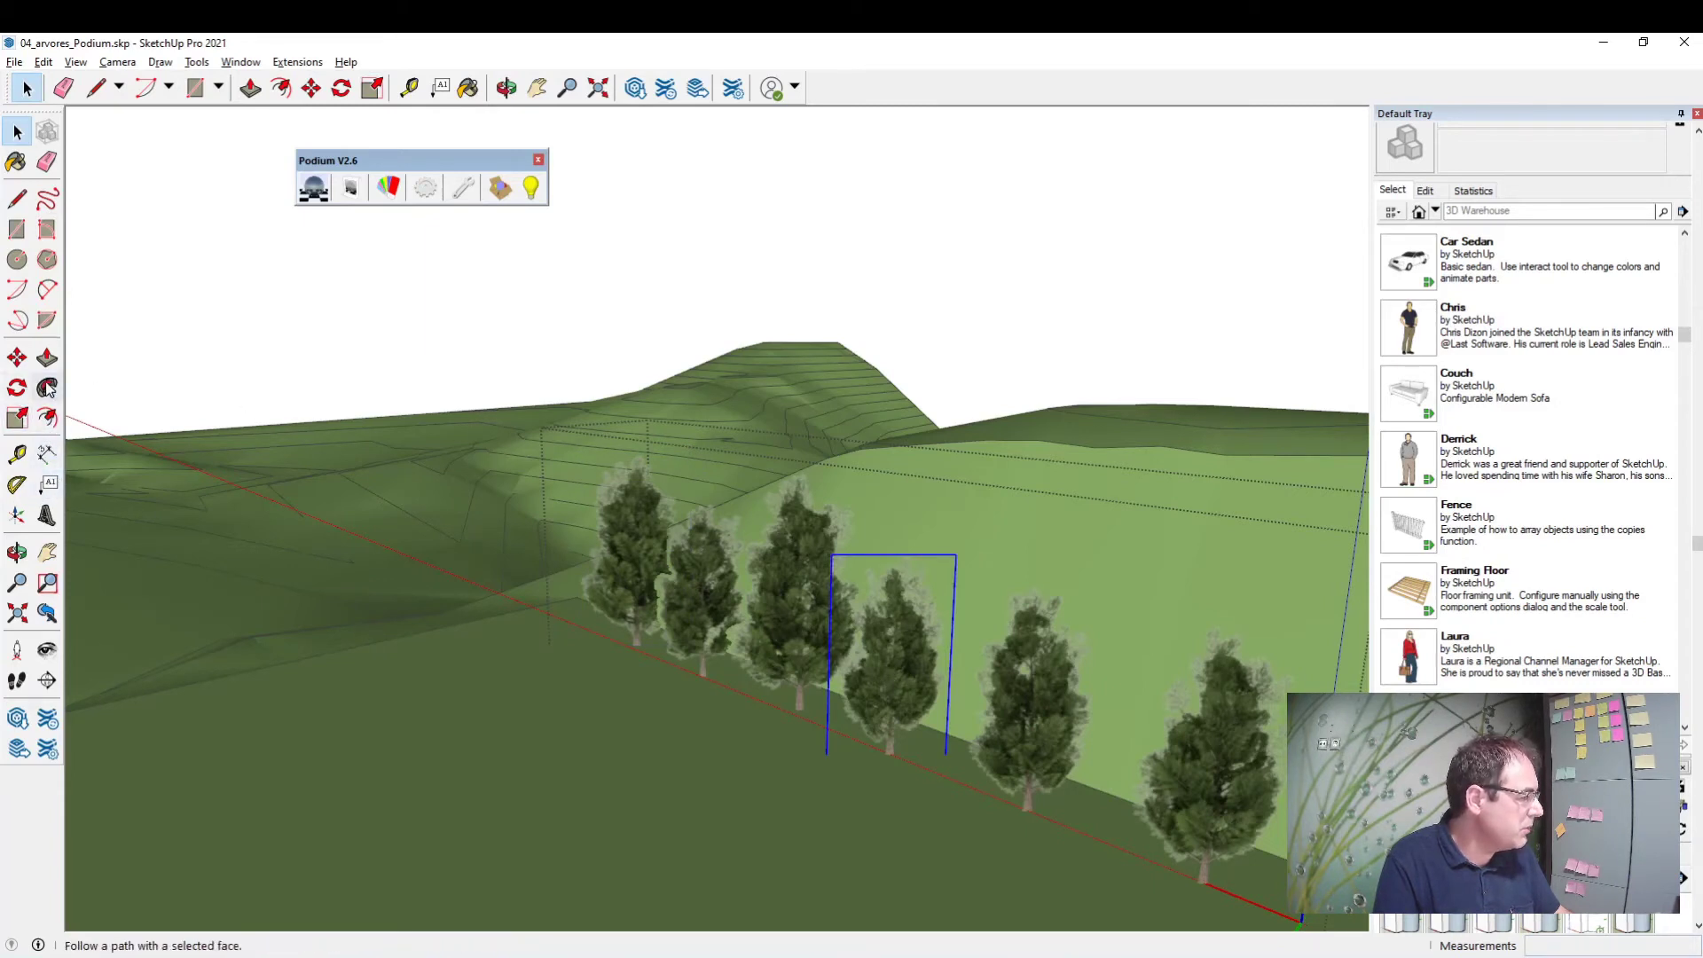
Step: Enlarge the fourth pine and the next pine to 1.25 times, then scale the rightmost pine
left_click(17, 418)
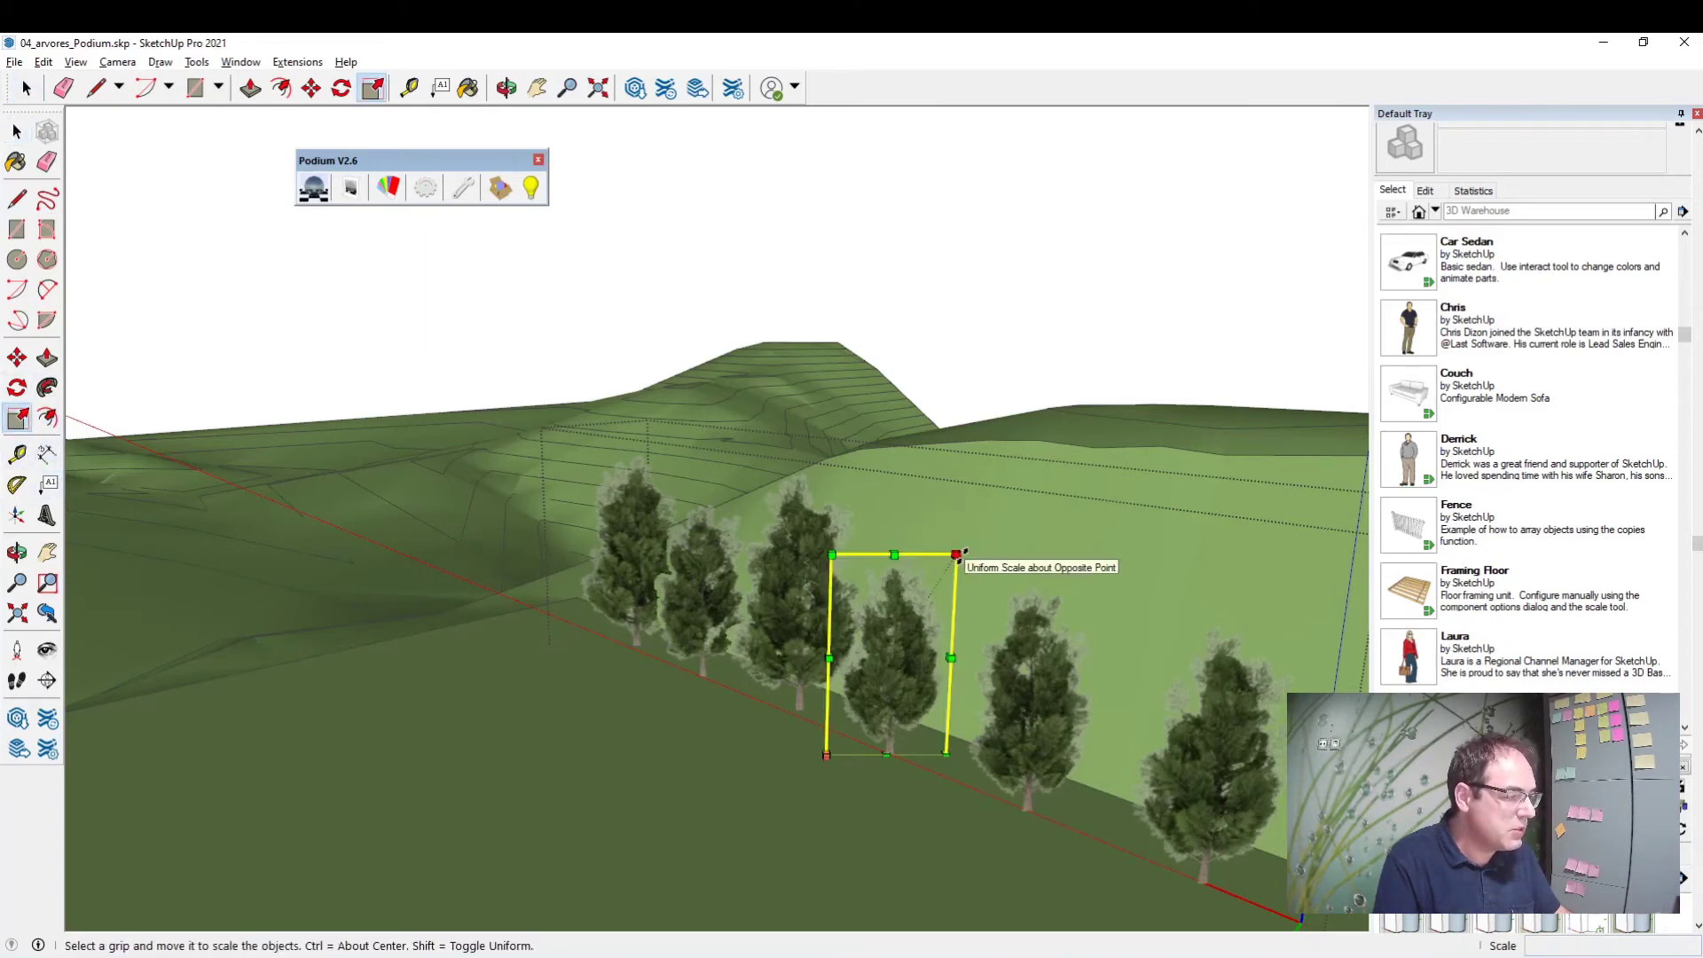
left_click_drag(958, 556, 975, 526)
key("space")
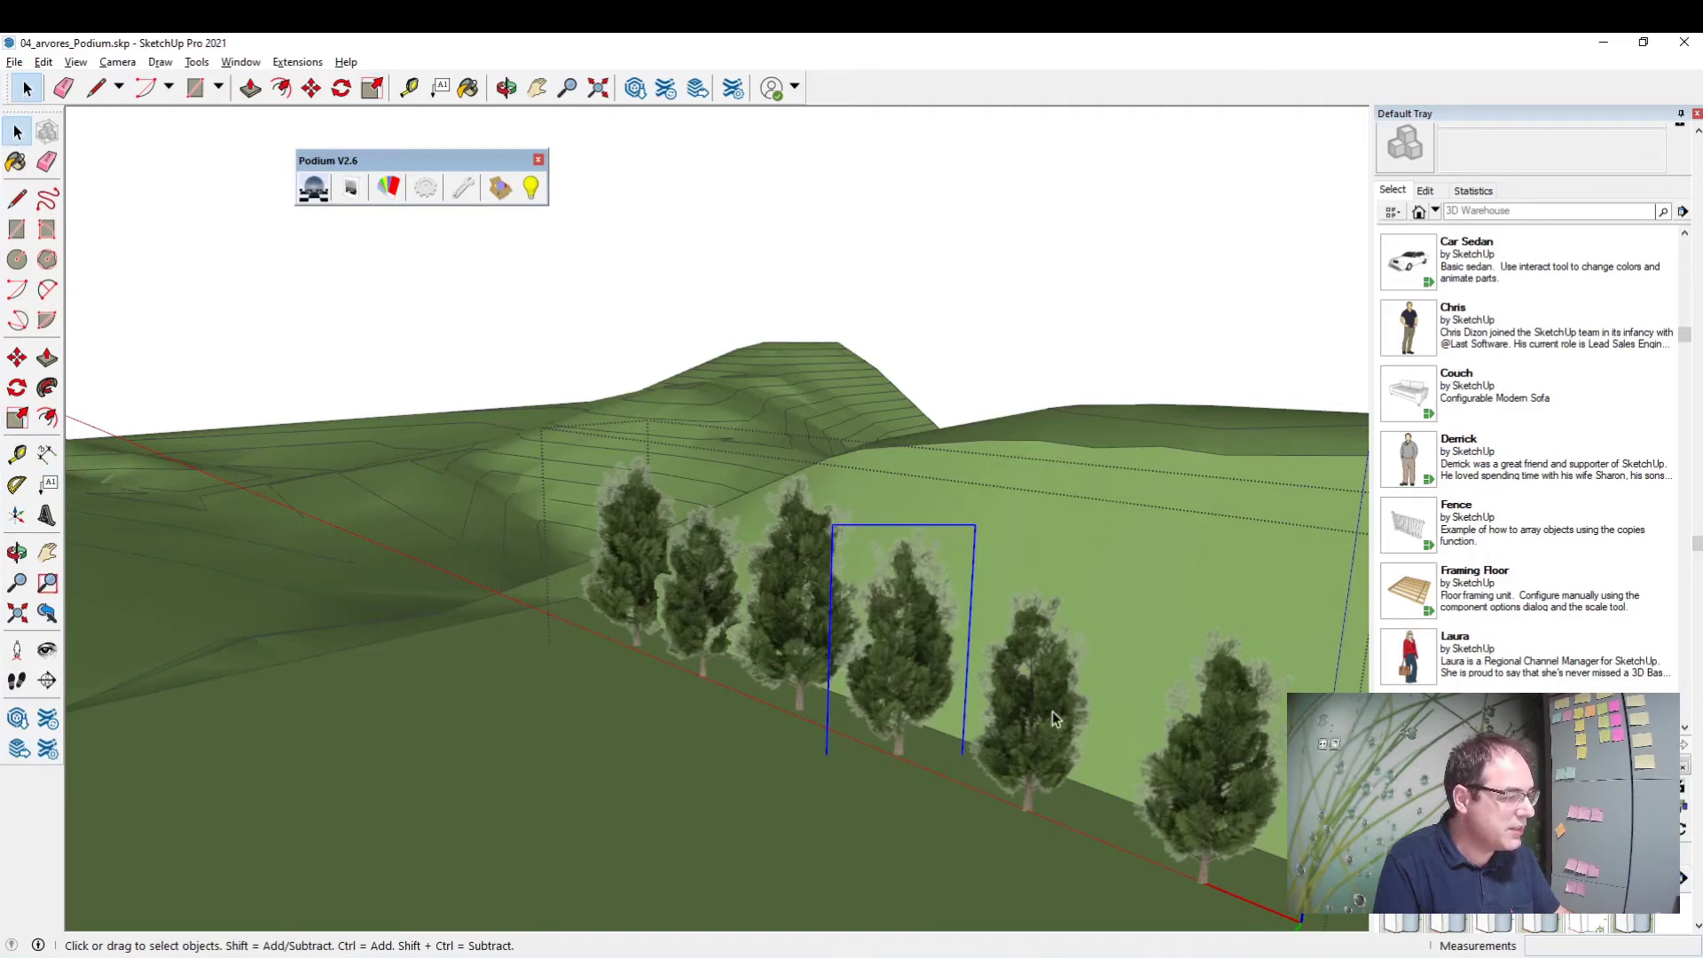
left_click(1053, 719)
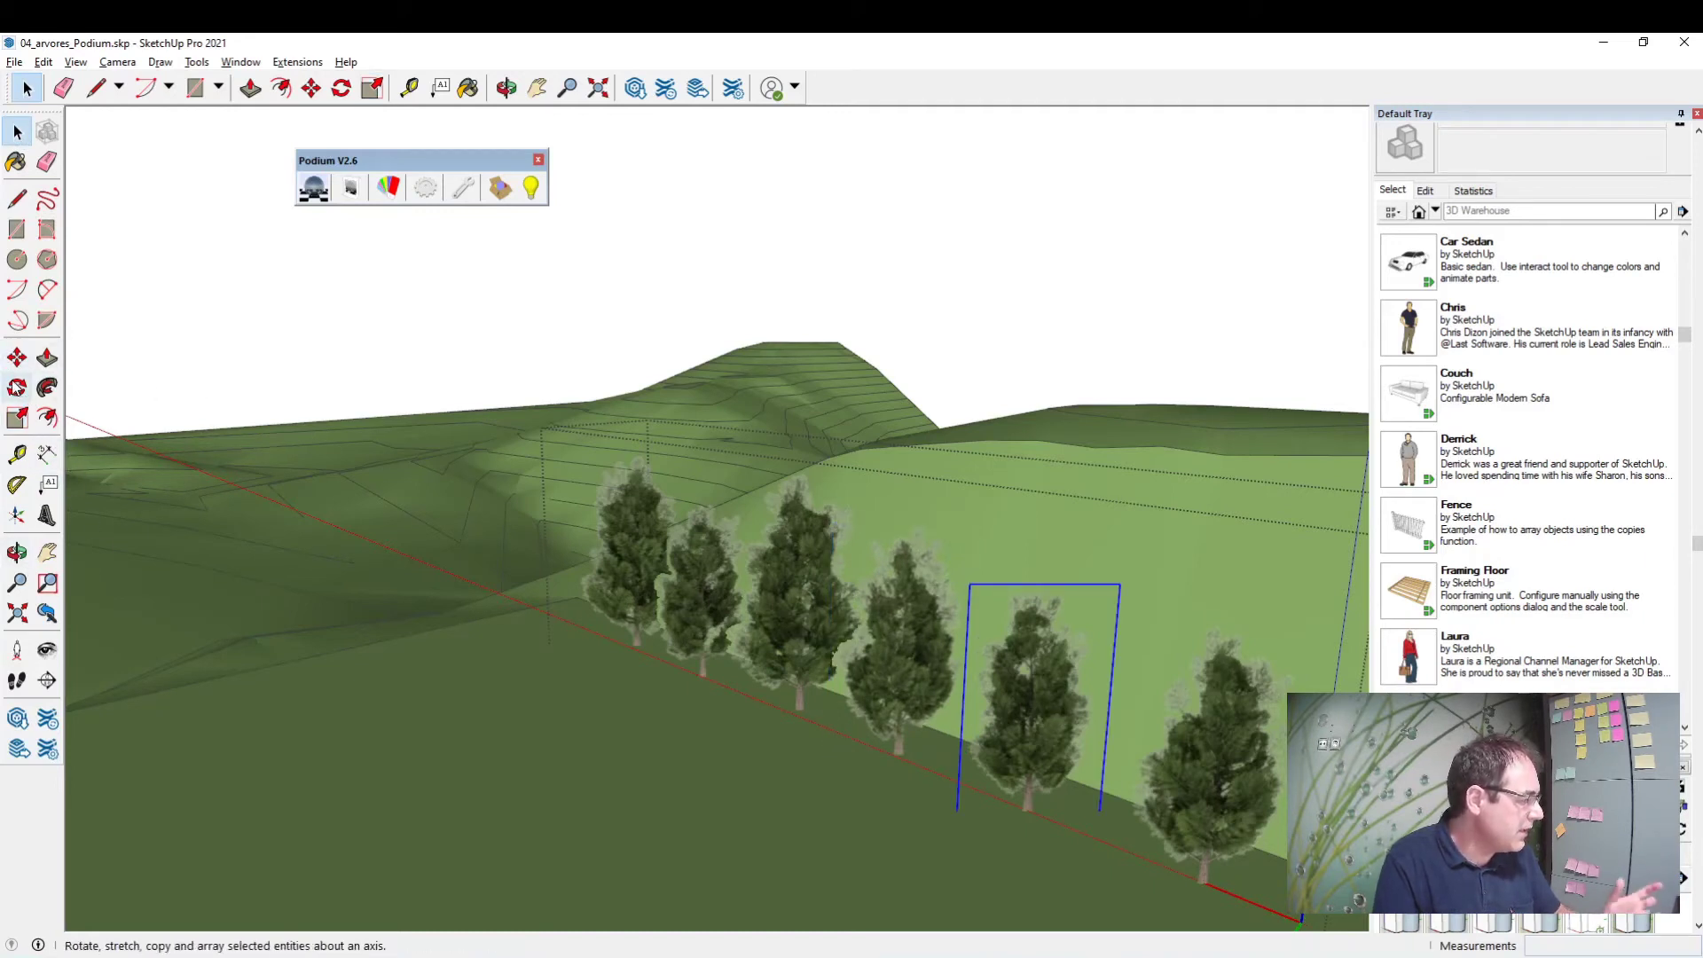
left_click(17, 418)
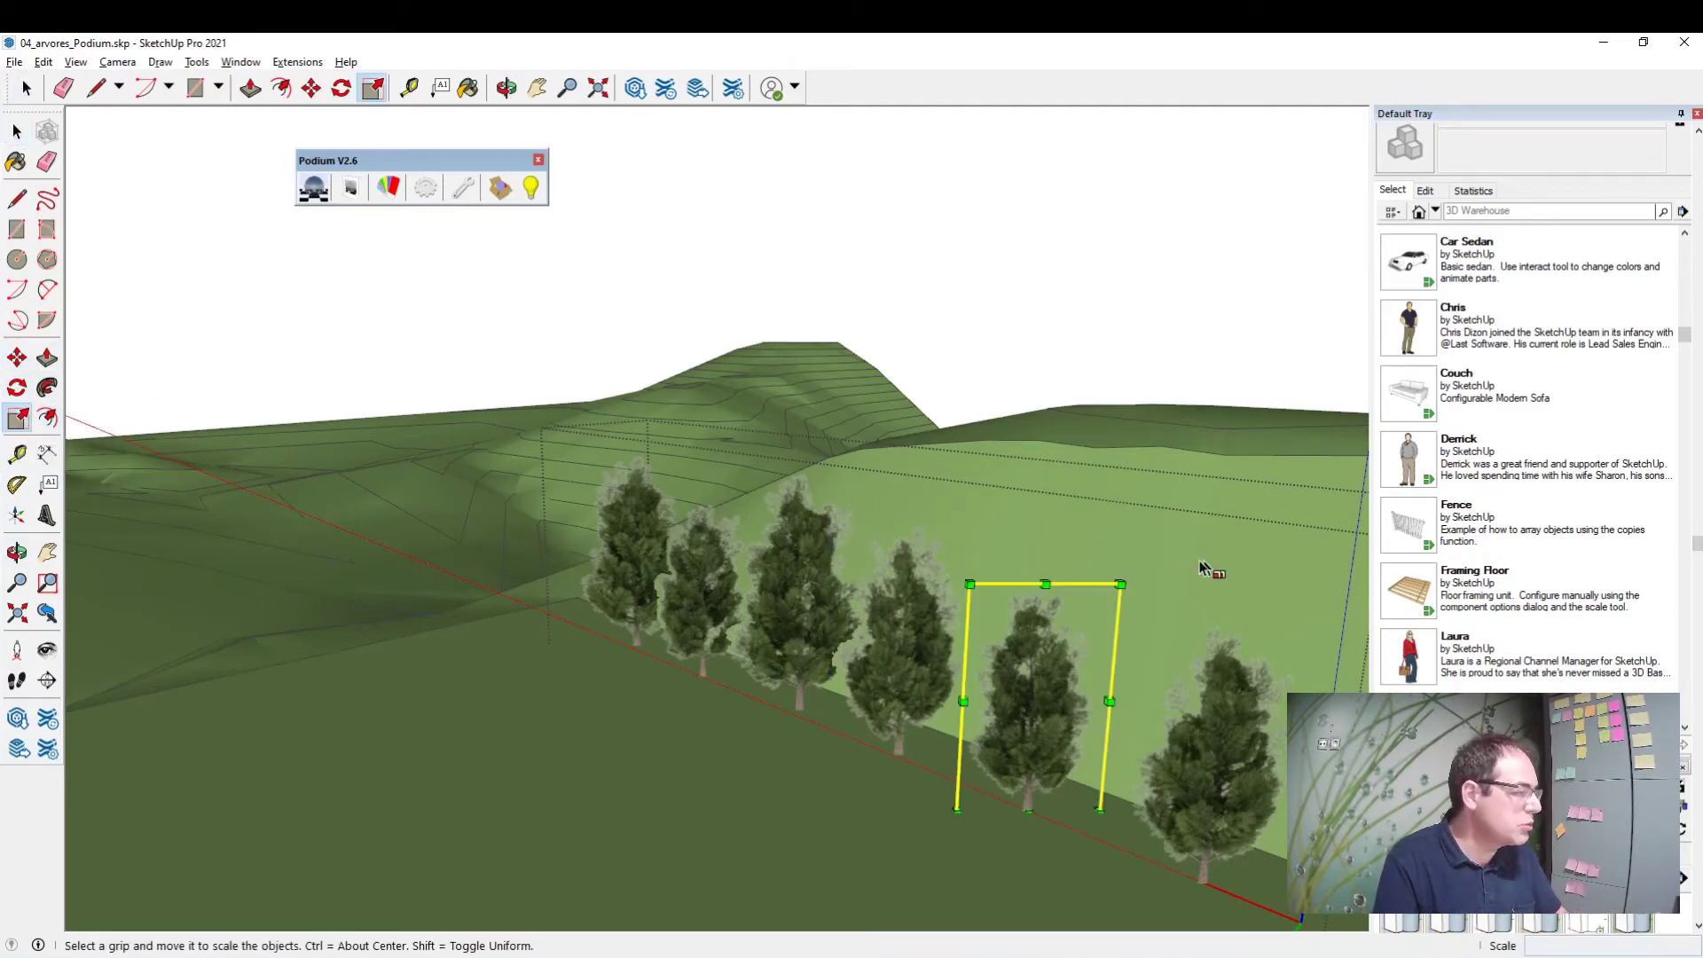
left_click_drag(970, 585, 935, 523)
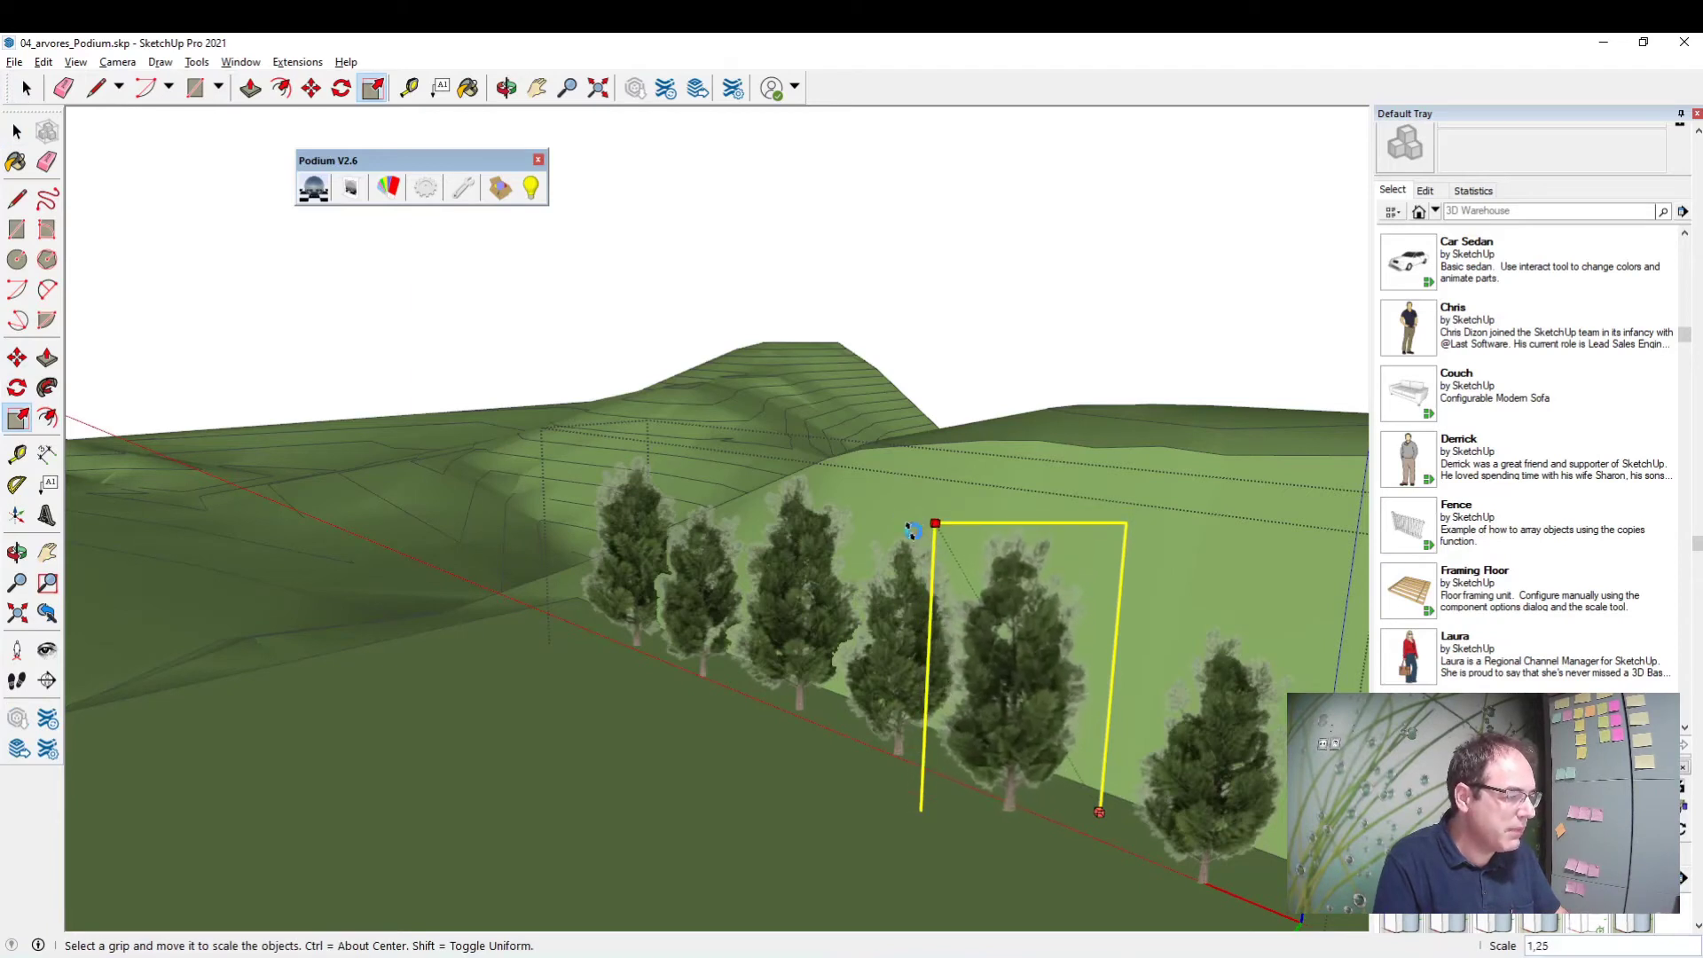
key("space")
left_click(1247, 809)
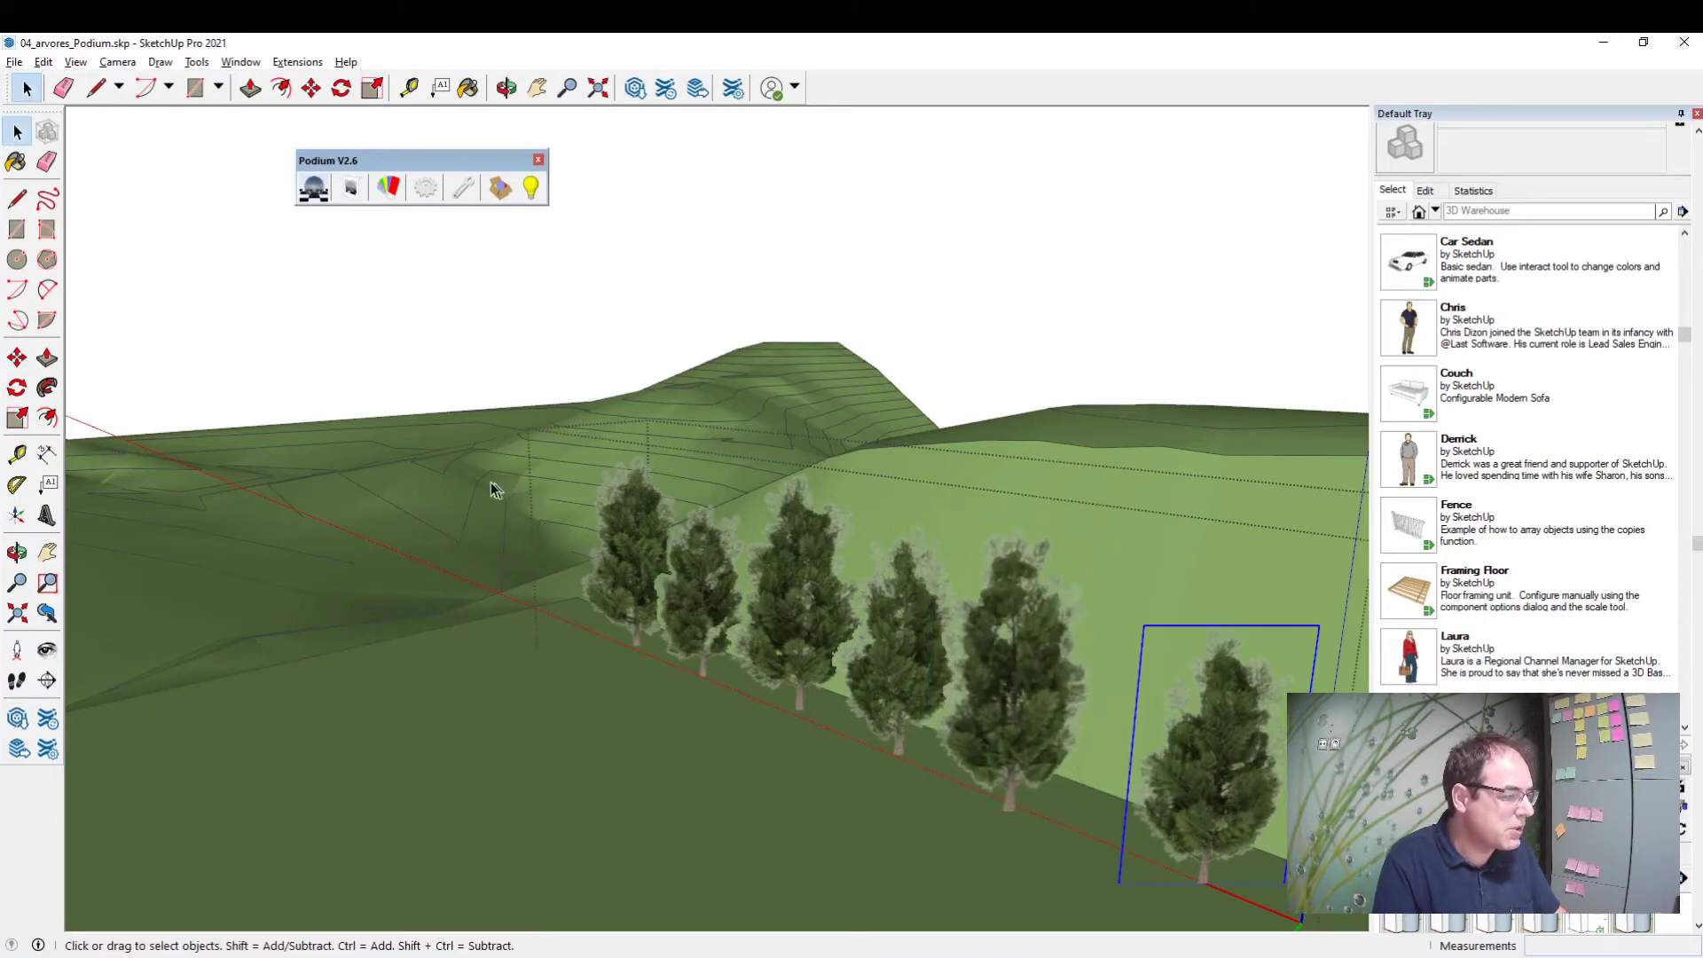
left_click(17, 417)
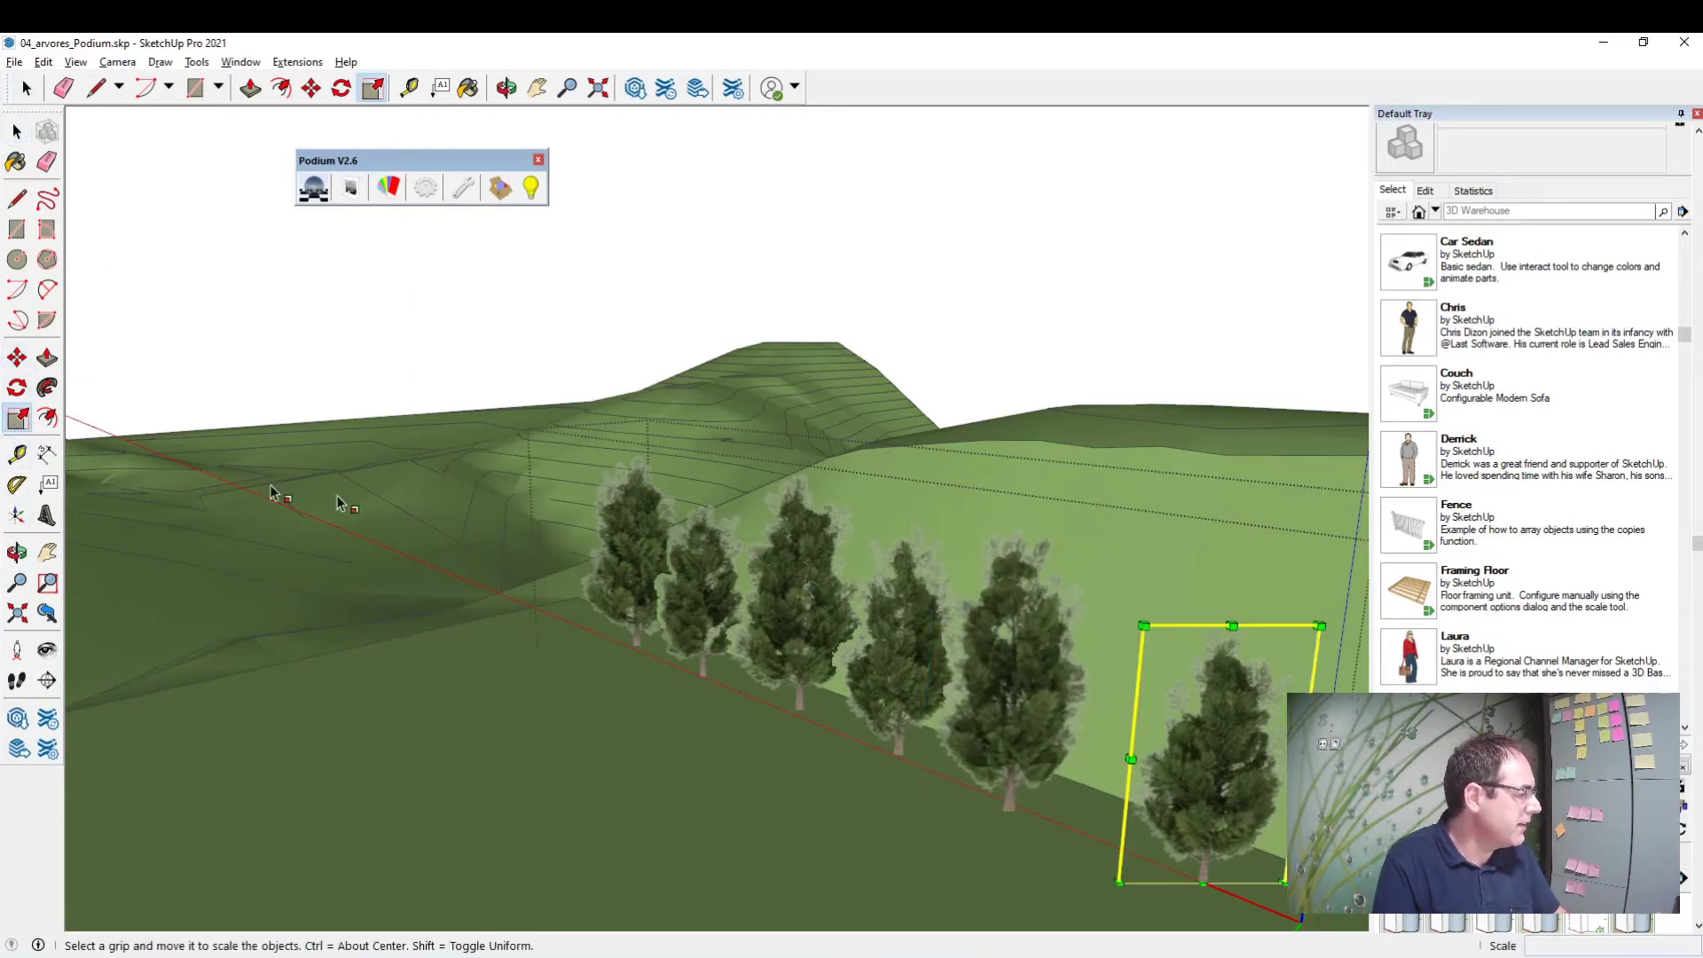
scroll(1318, 627, "down", 1)
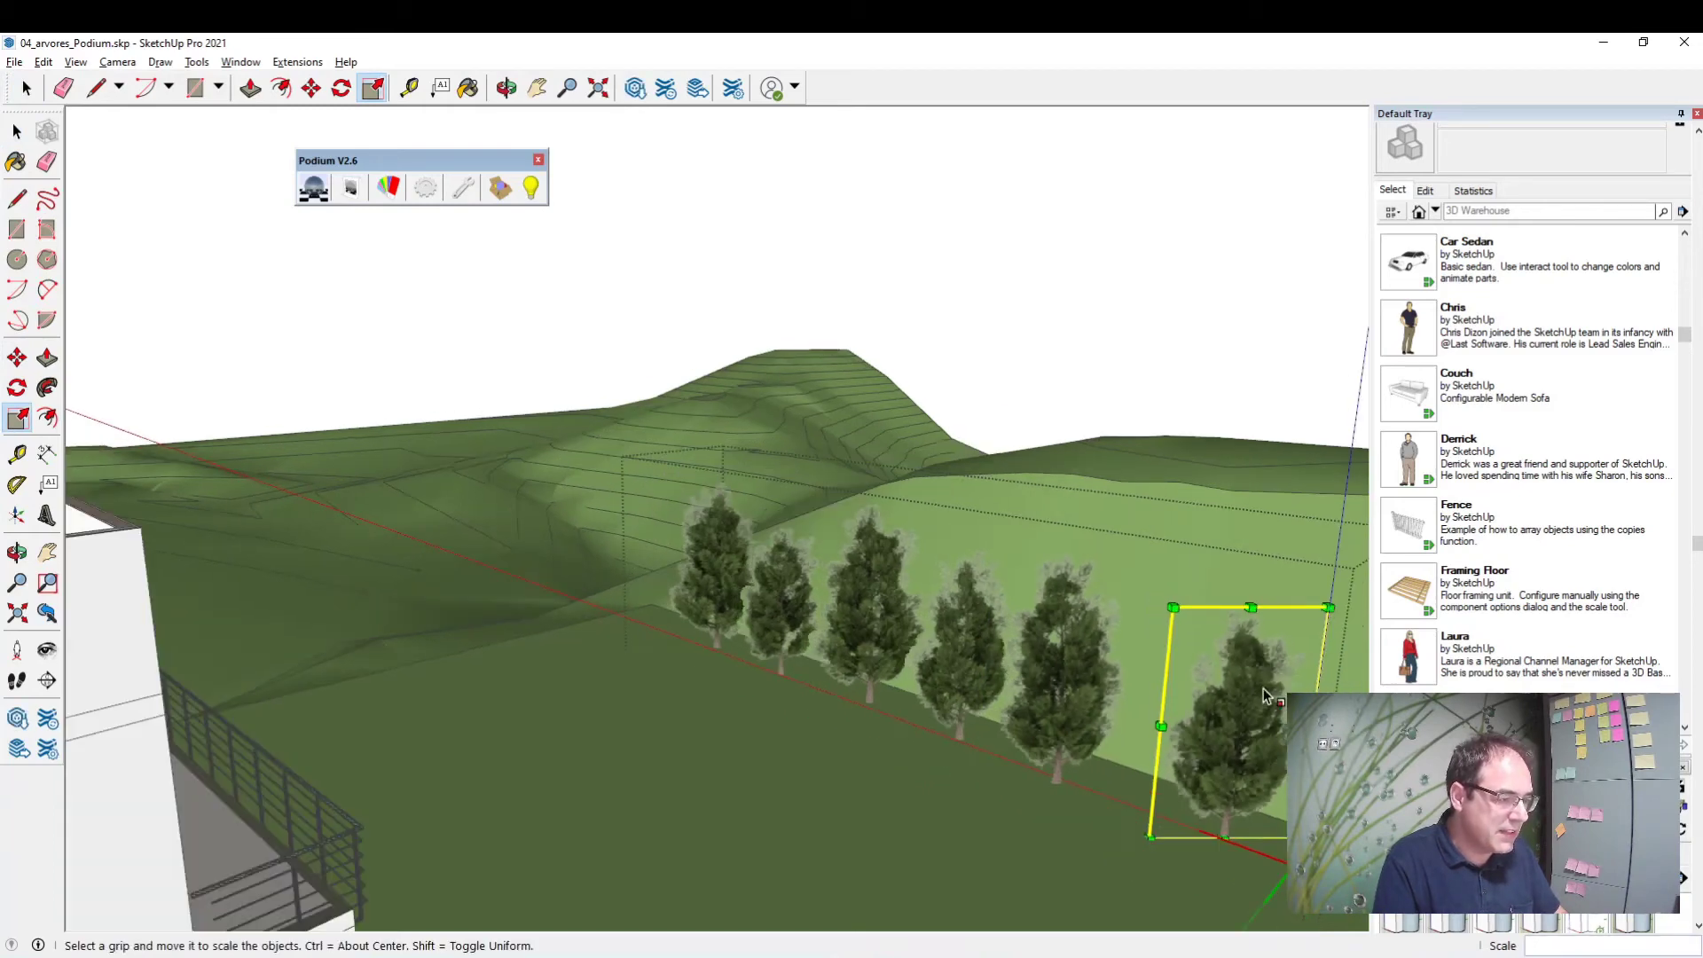
scroll(1252, 683, "down", 1)
Step: Copy the pine row 17.76 m further along the slope
key("space")
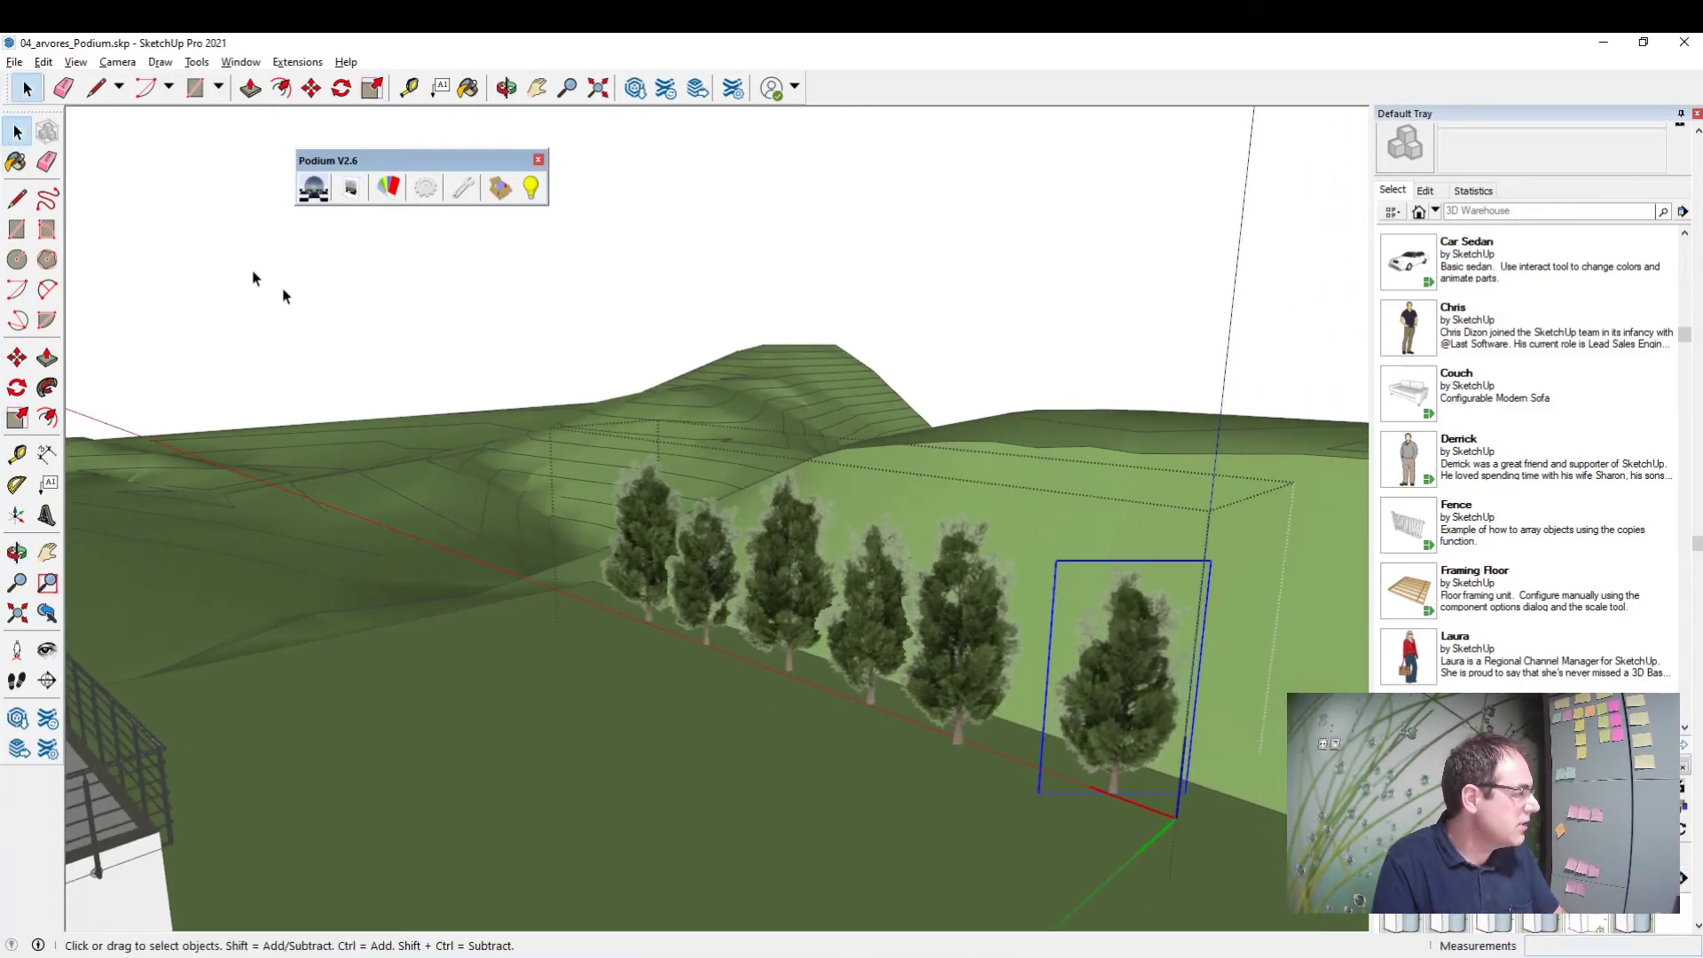
scroll(586, 601, "down", 3)
mouse_move(585, 601)
middle_mouse_down()
mouse_move(851, 707)
mouse_move(839, 621)
middle_mouse_up()
scroll(934, 720, "up", 5)
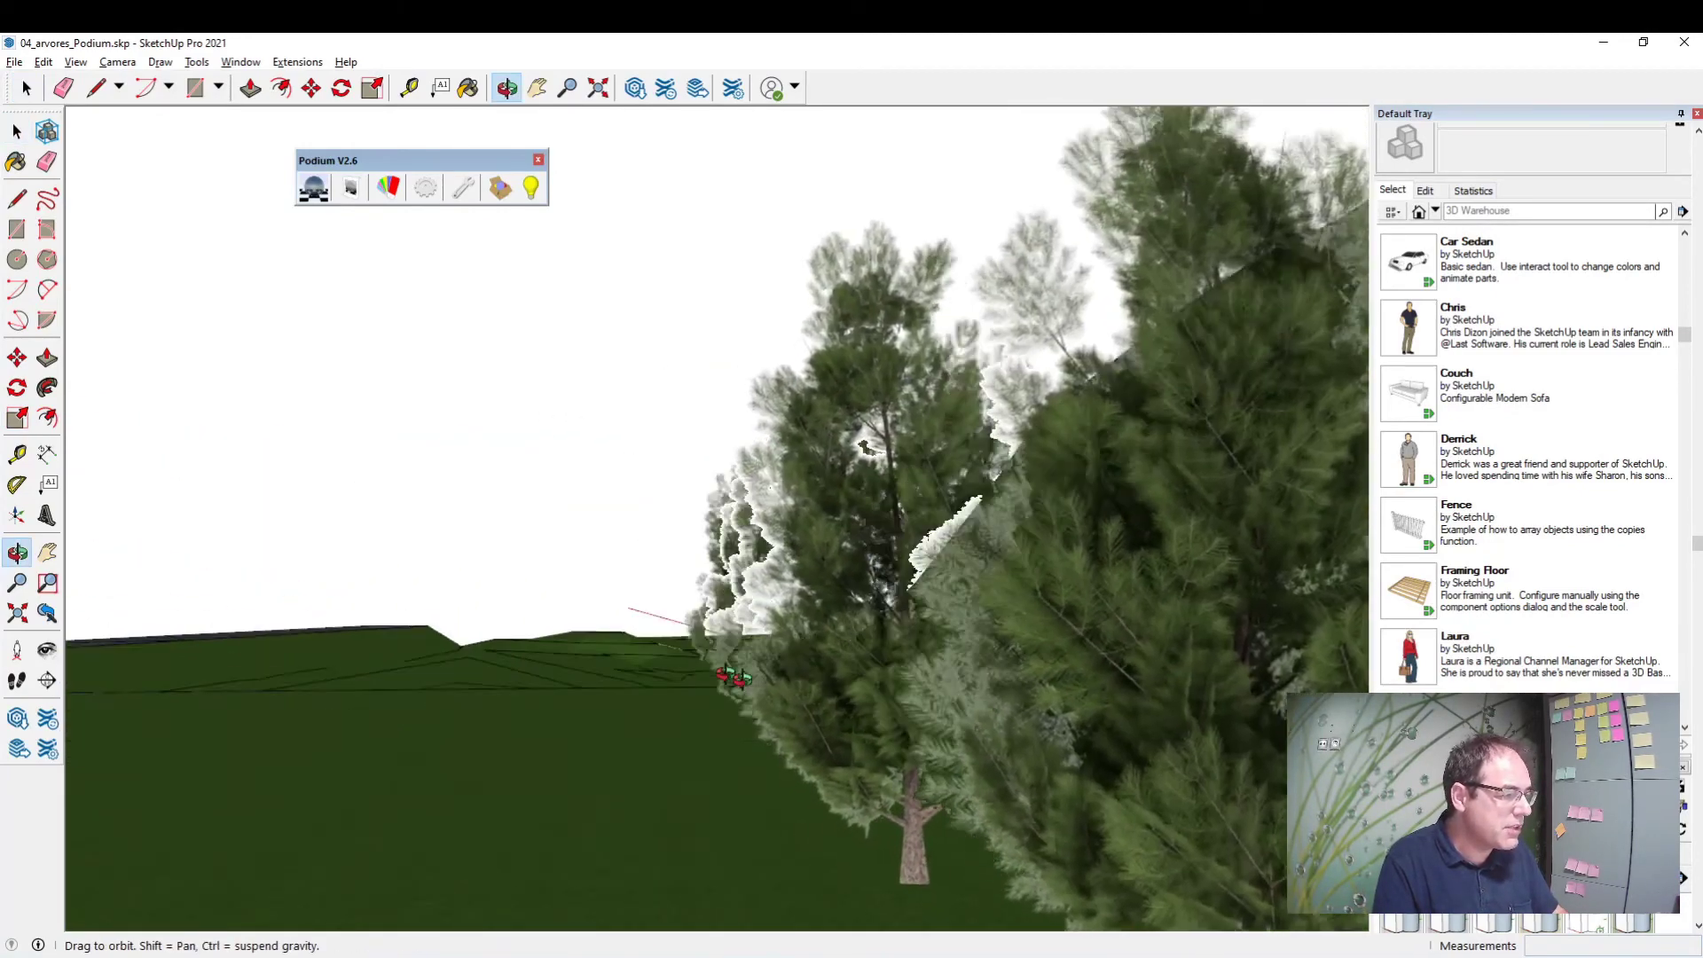
mouse_move(838, 621)
middle_mouse_down()
mouse_move(1090, 748)
mouse_move(812, 833)
middle_mouse_up()
scroll(1090, 752, "down", 5)
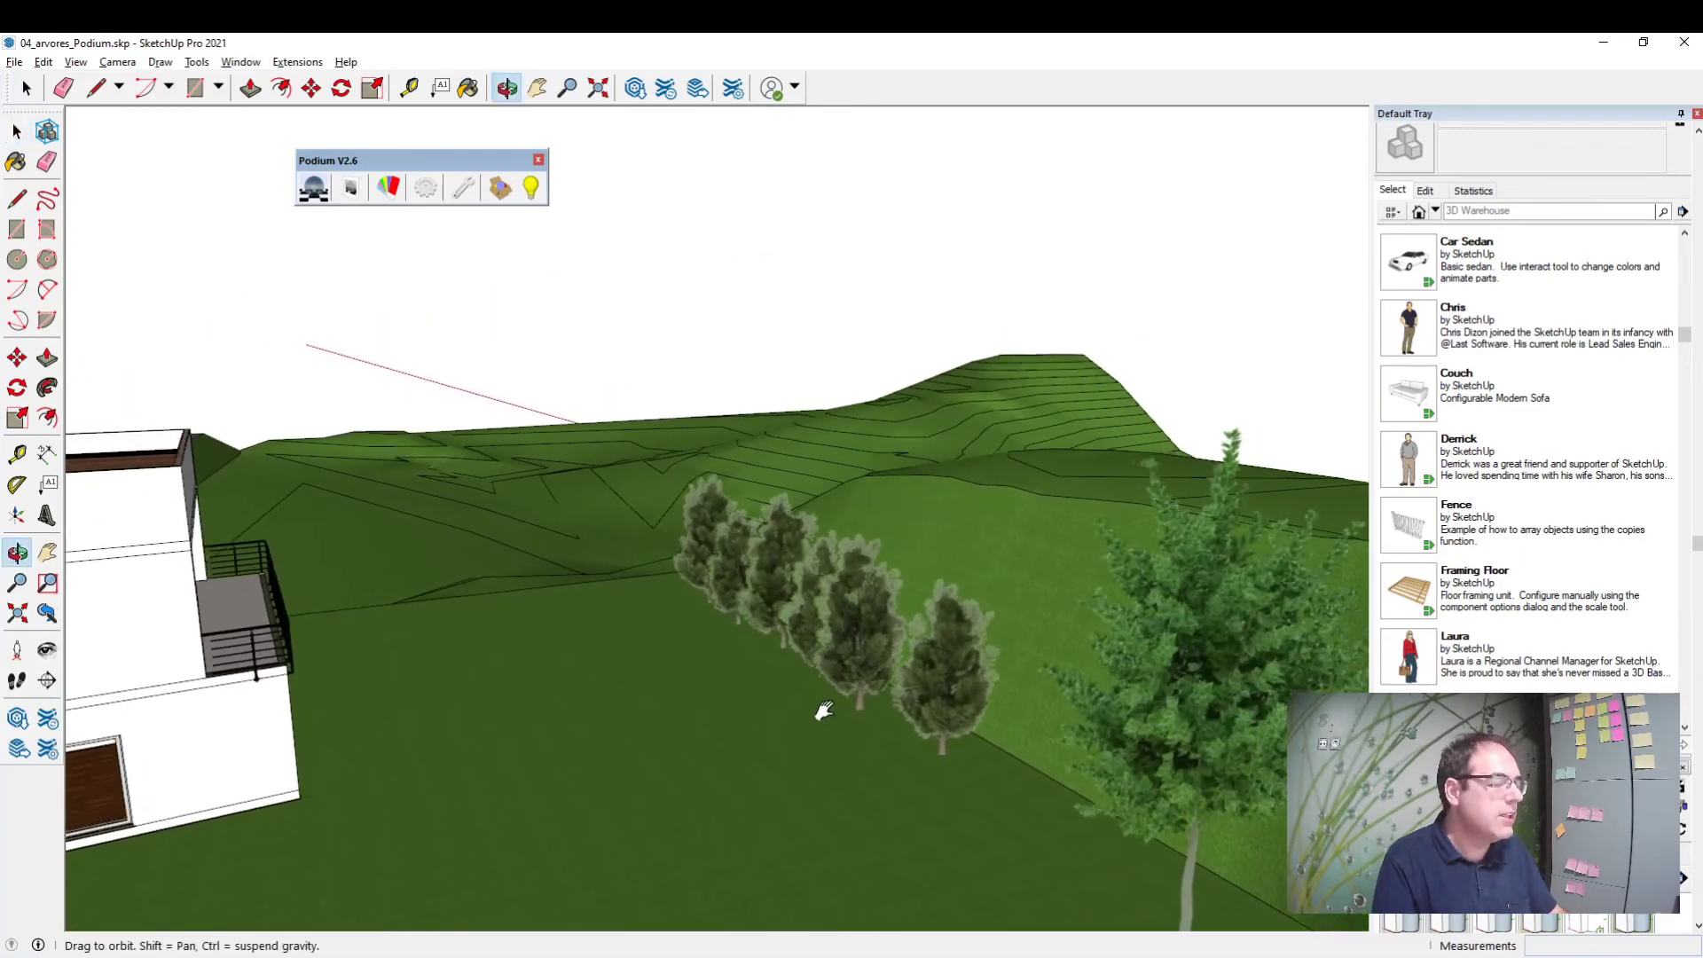
middle_click_drag(812, 834, 844, 654)
left_click(843, 654)
left_click(17, 357)
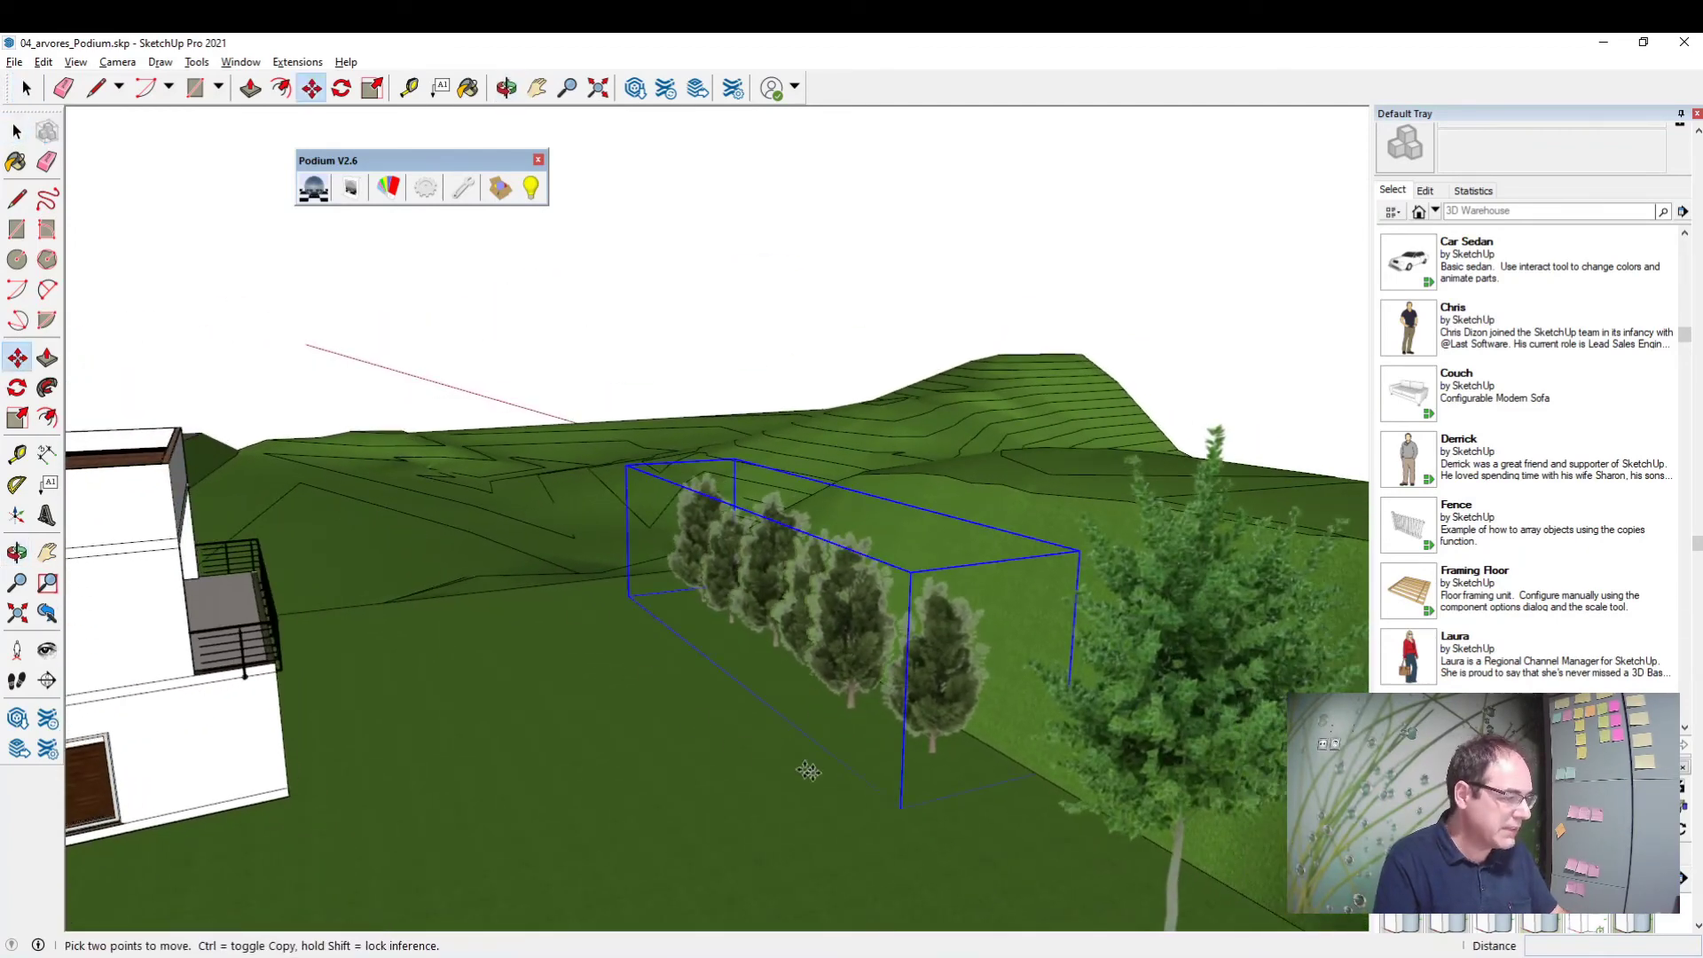
left_click(933, 772)
key("ctrl")
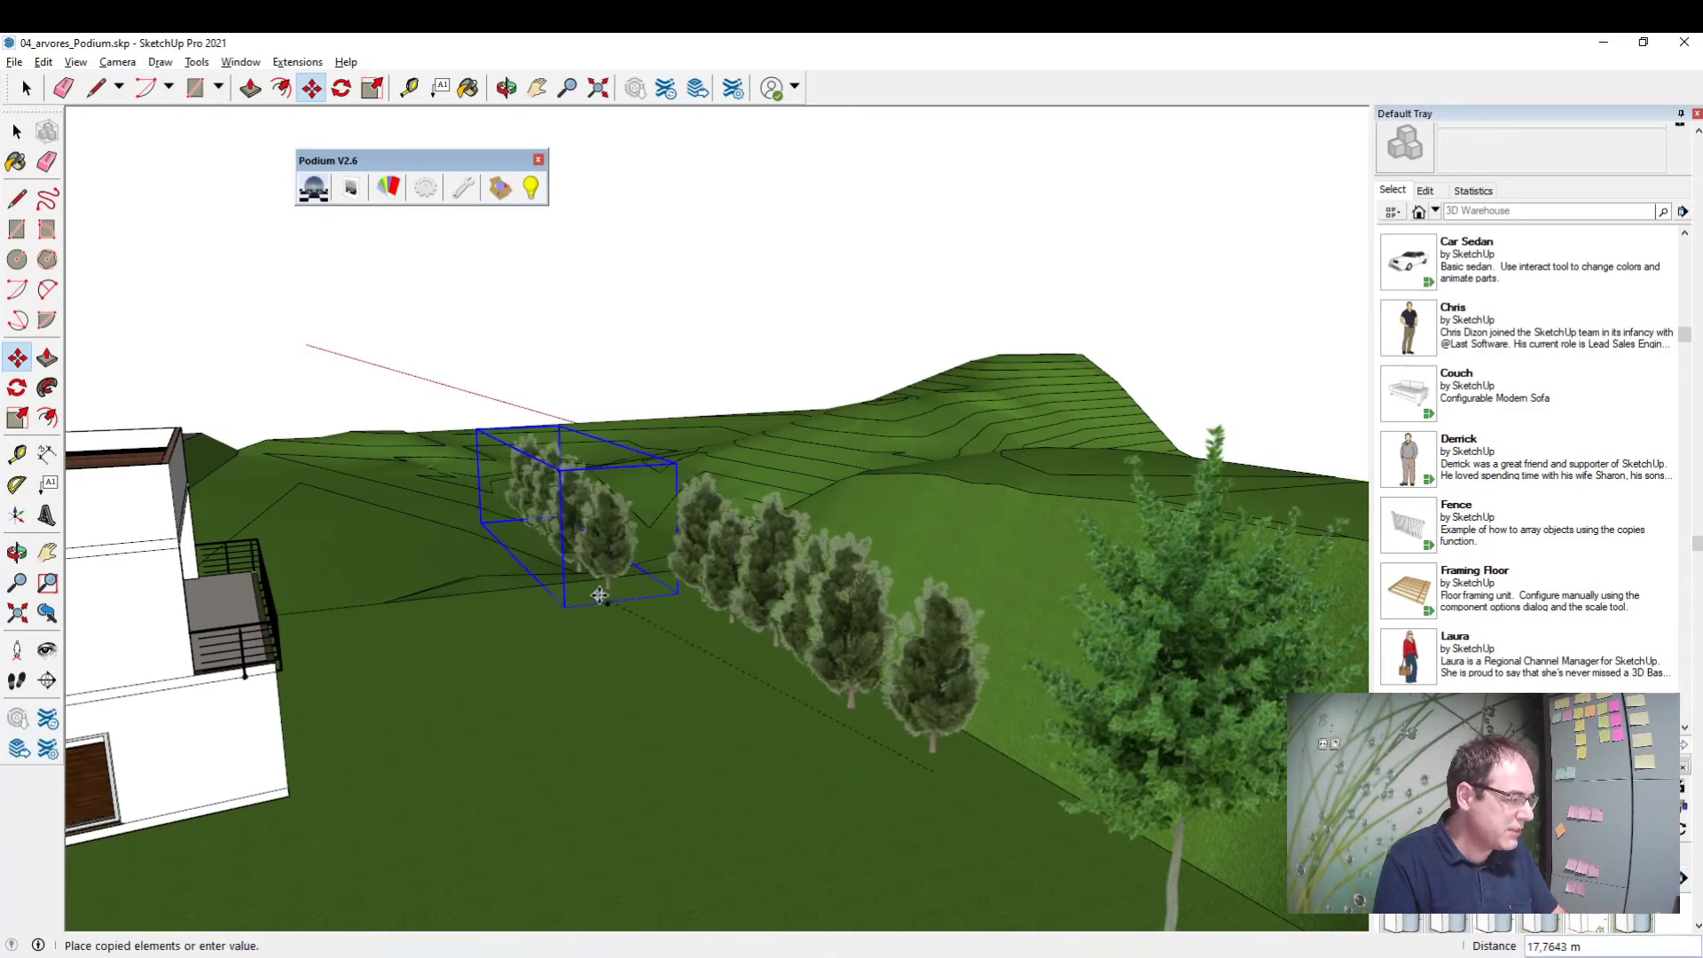
left_click(573, 589)
Step: Rotate the copied pine row 90° around its base
left_click(16, 388)
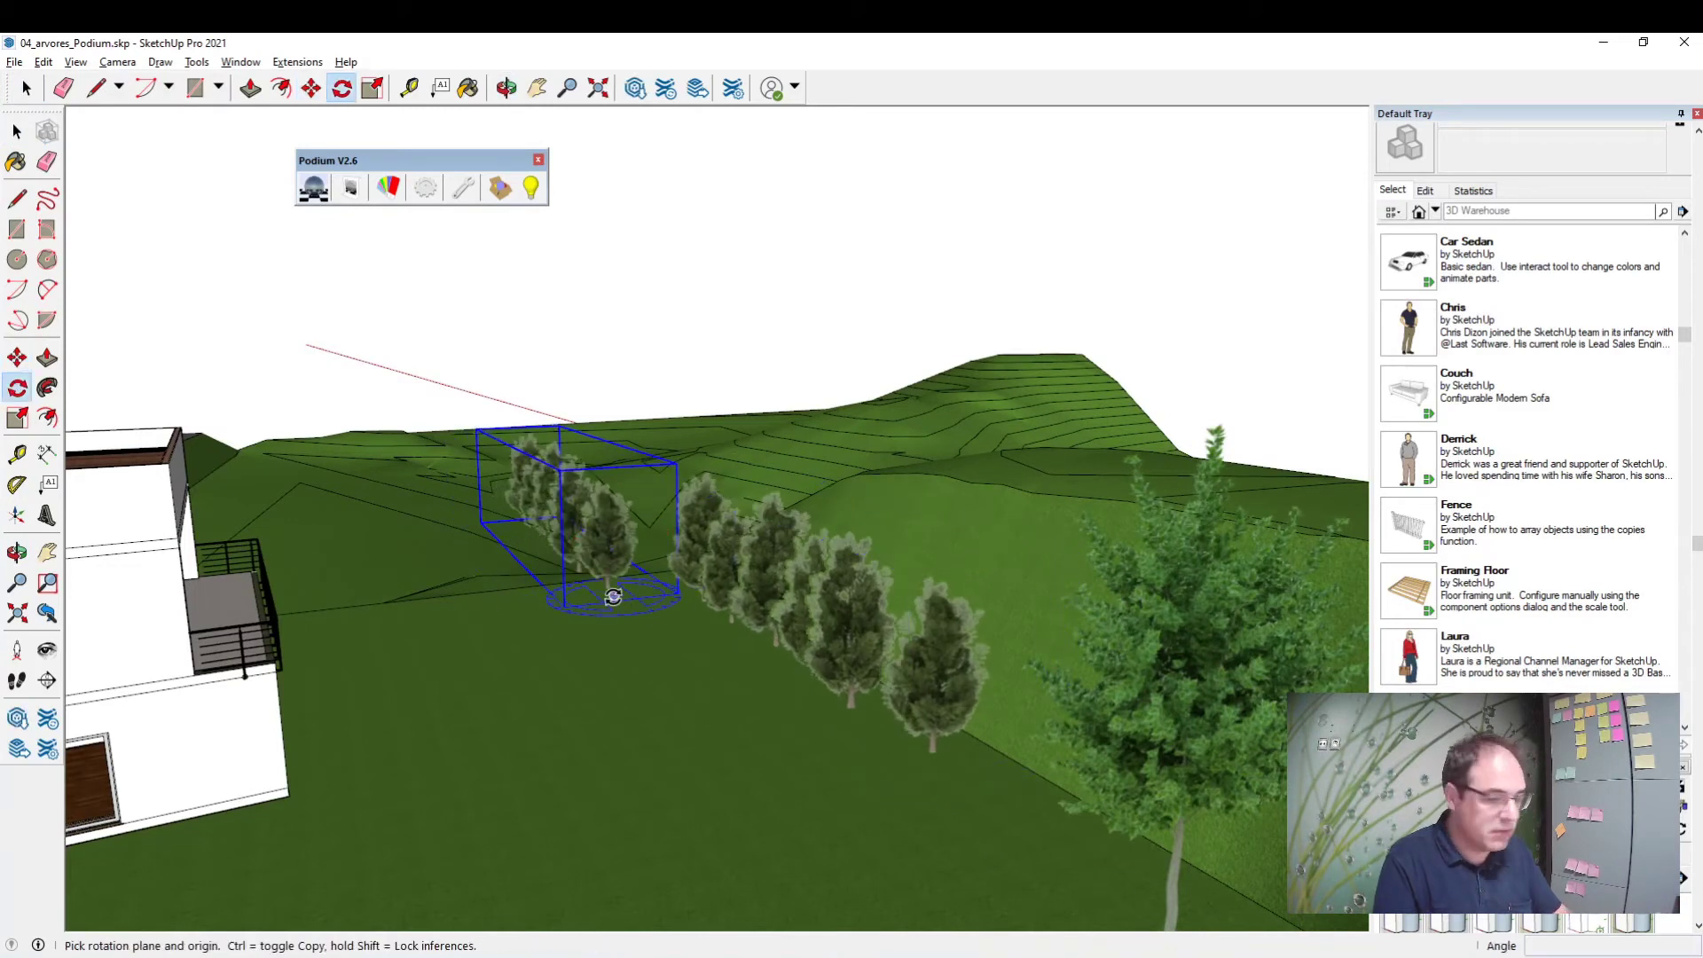
left_click(519, 542)
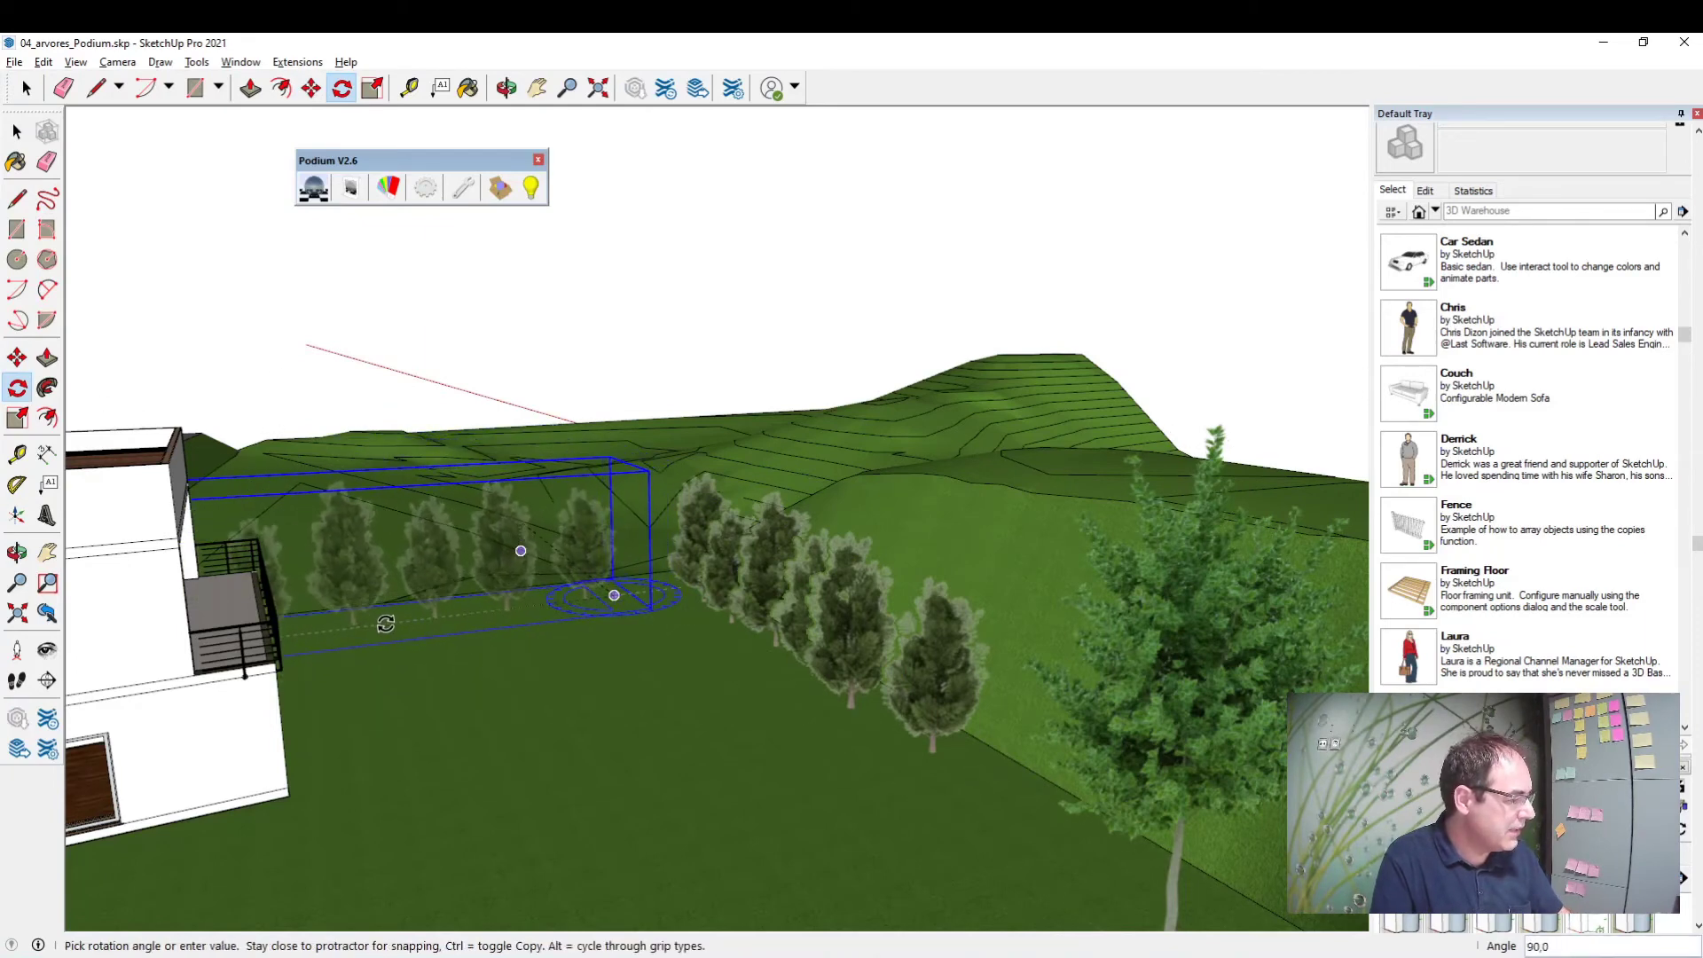
left_click(386, 624)
left_click(16, 131)
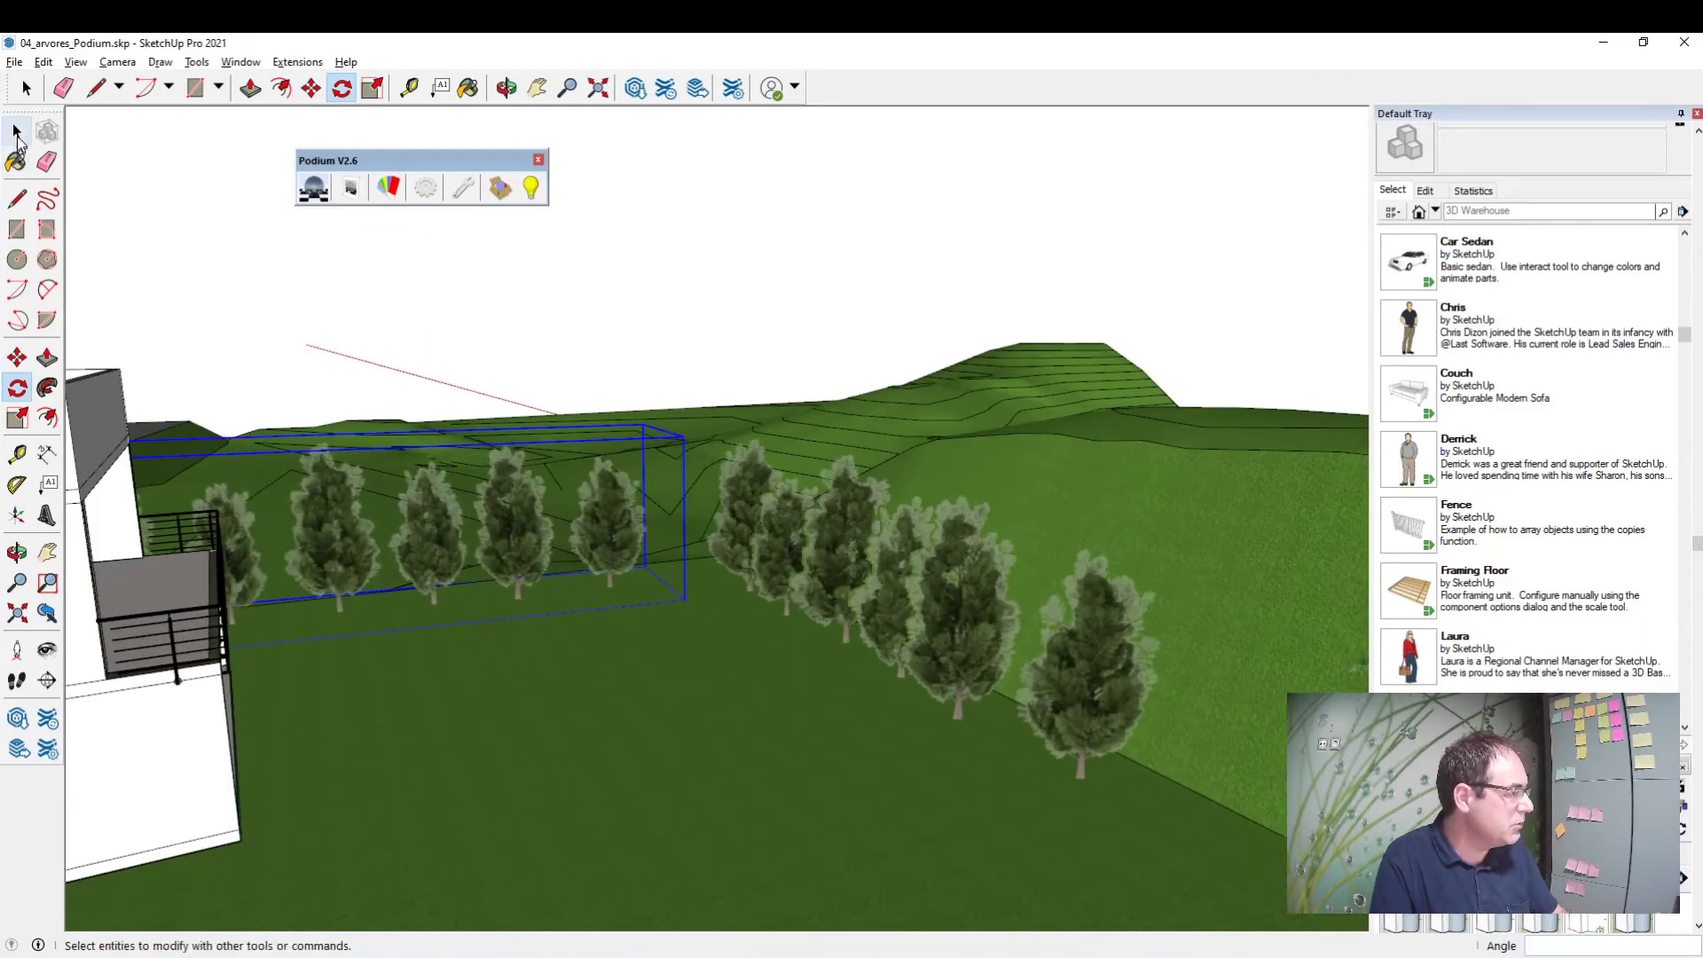
mouse_move(497, 576)
middle_mouse_down()
mouse_move(802, 479)
mouse_move(681, 606)
mouse_move(688, 673)
mouse_move(737, 657)
mouse_move(783, 734)
mouse_move(1183, 824)
mouse_move(742, 664)
mouse_move(603, 654)
middle_mouse_up()
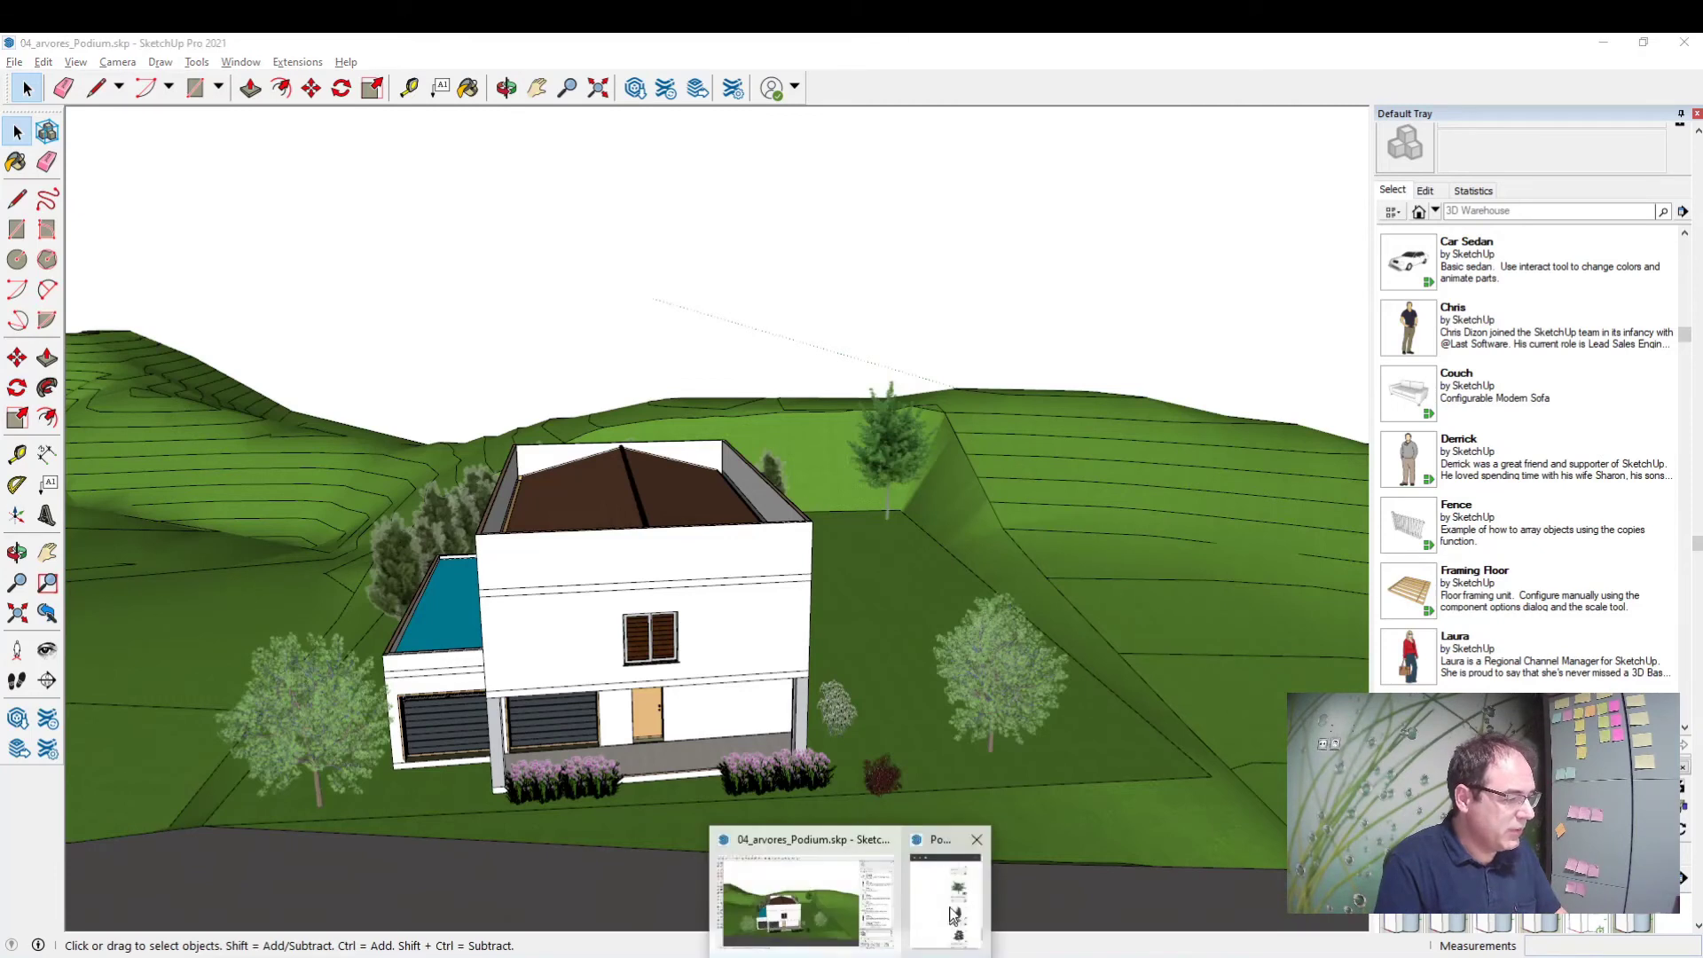
Step: Download the Allepo Pine 5Years 2D tree from Podium, then cancel its placement
left_click(958, 888)
left_click(1347, 494)
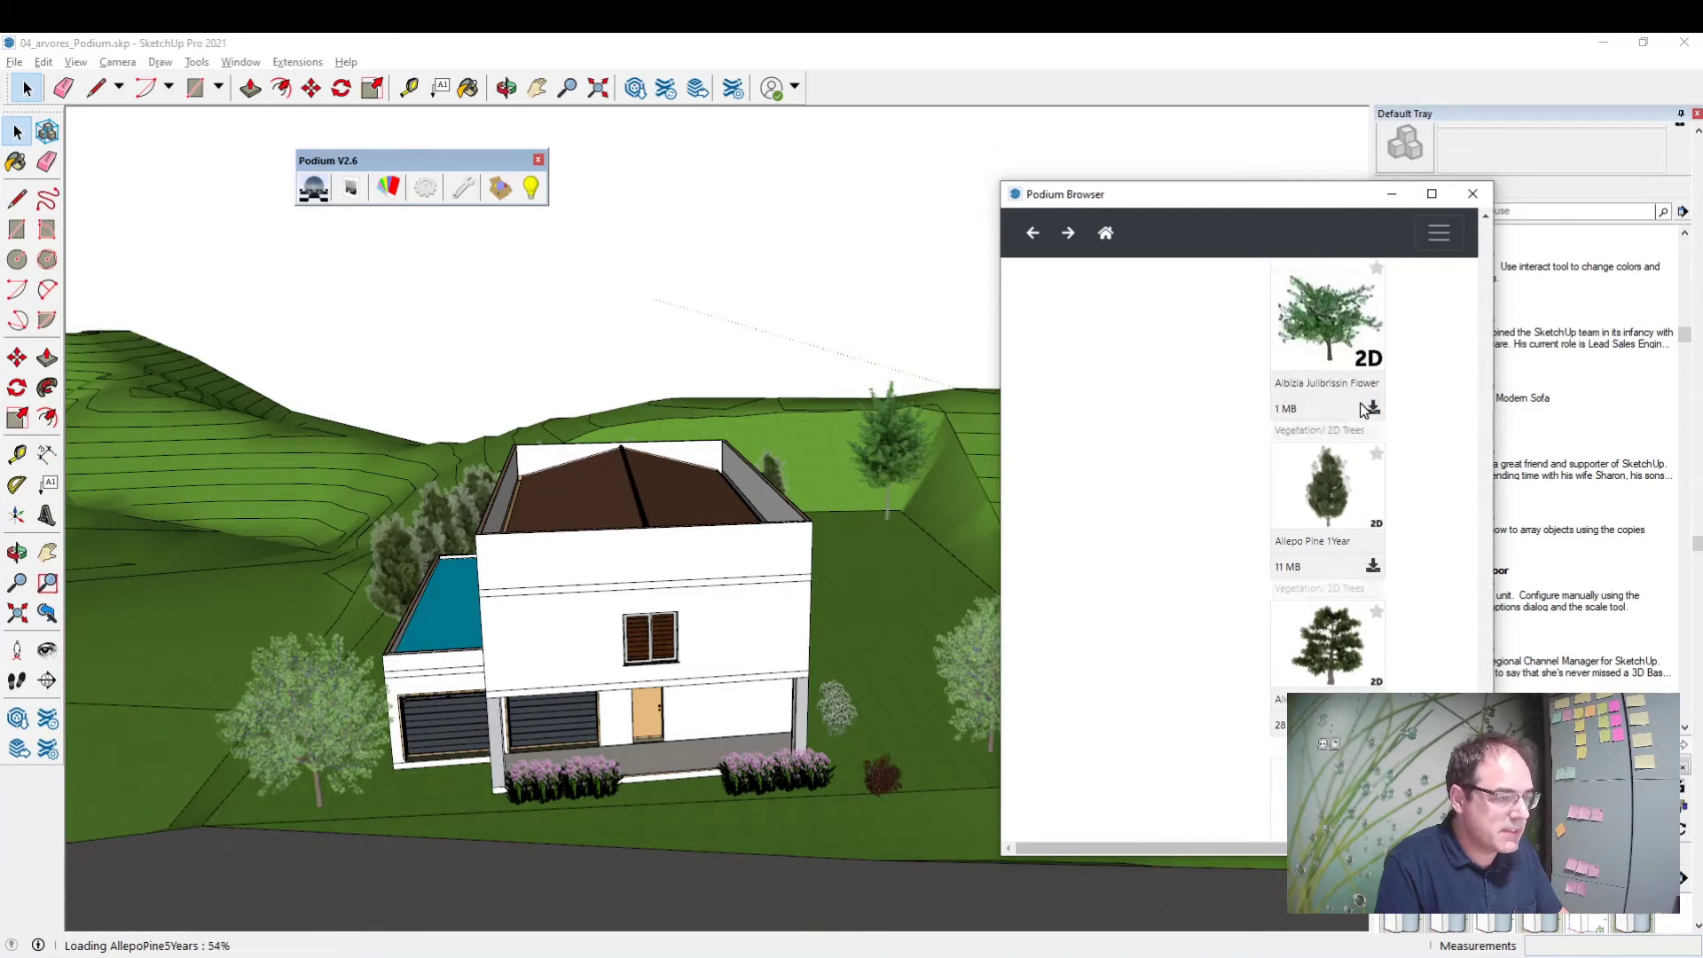
scroll(1327, 395, "up", 2)
scroll(1340, 399, "up", 2)
scroll(1357, 408, "up", 2)
scroll(1357, 408, "up", 3)
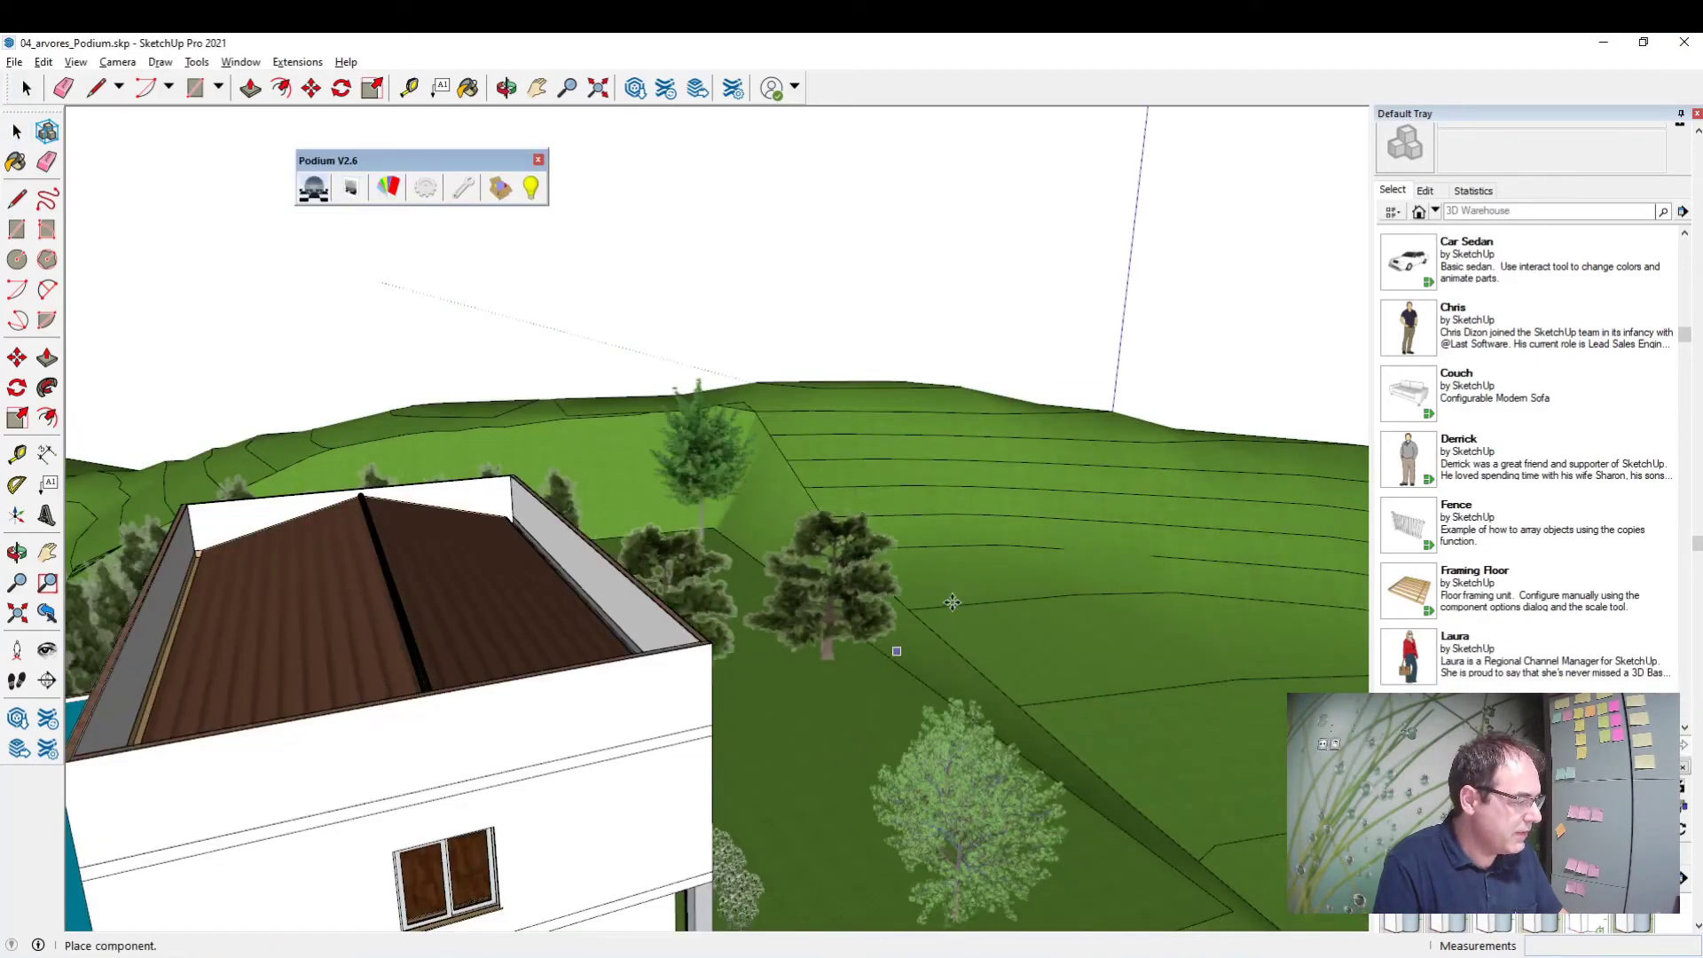
key("Escape")
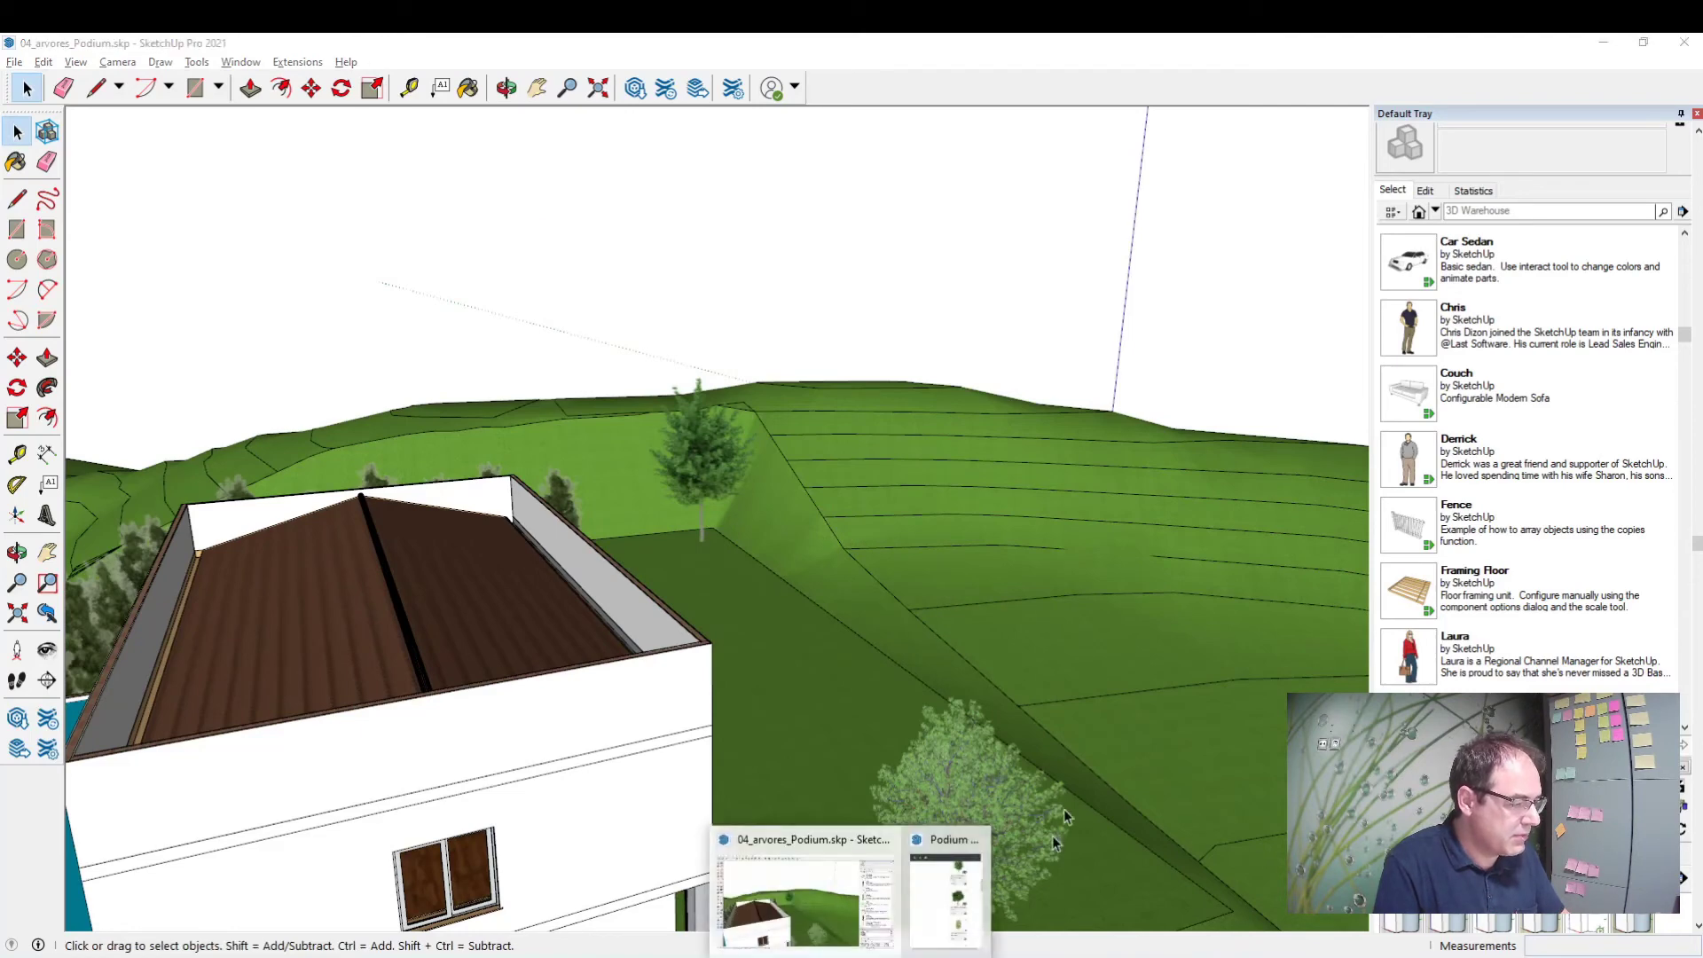
Step: Download the Black Gum 2D tree from the Podium catalogue and place it on the slope
left_click(947, 883)
scroll(1324, 530, "down", 2)
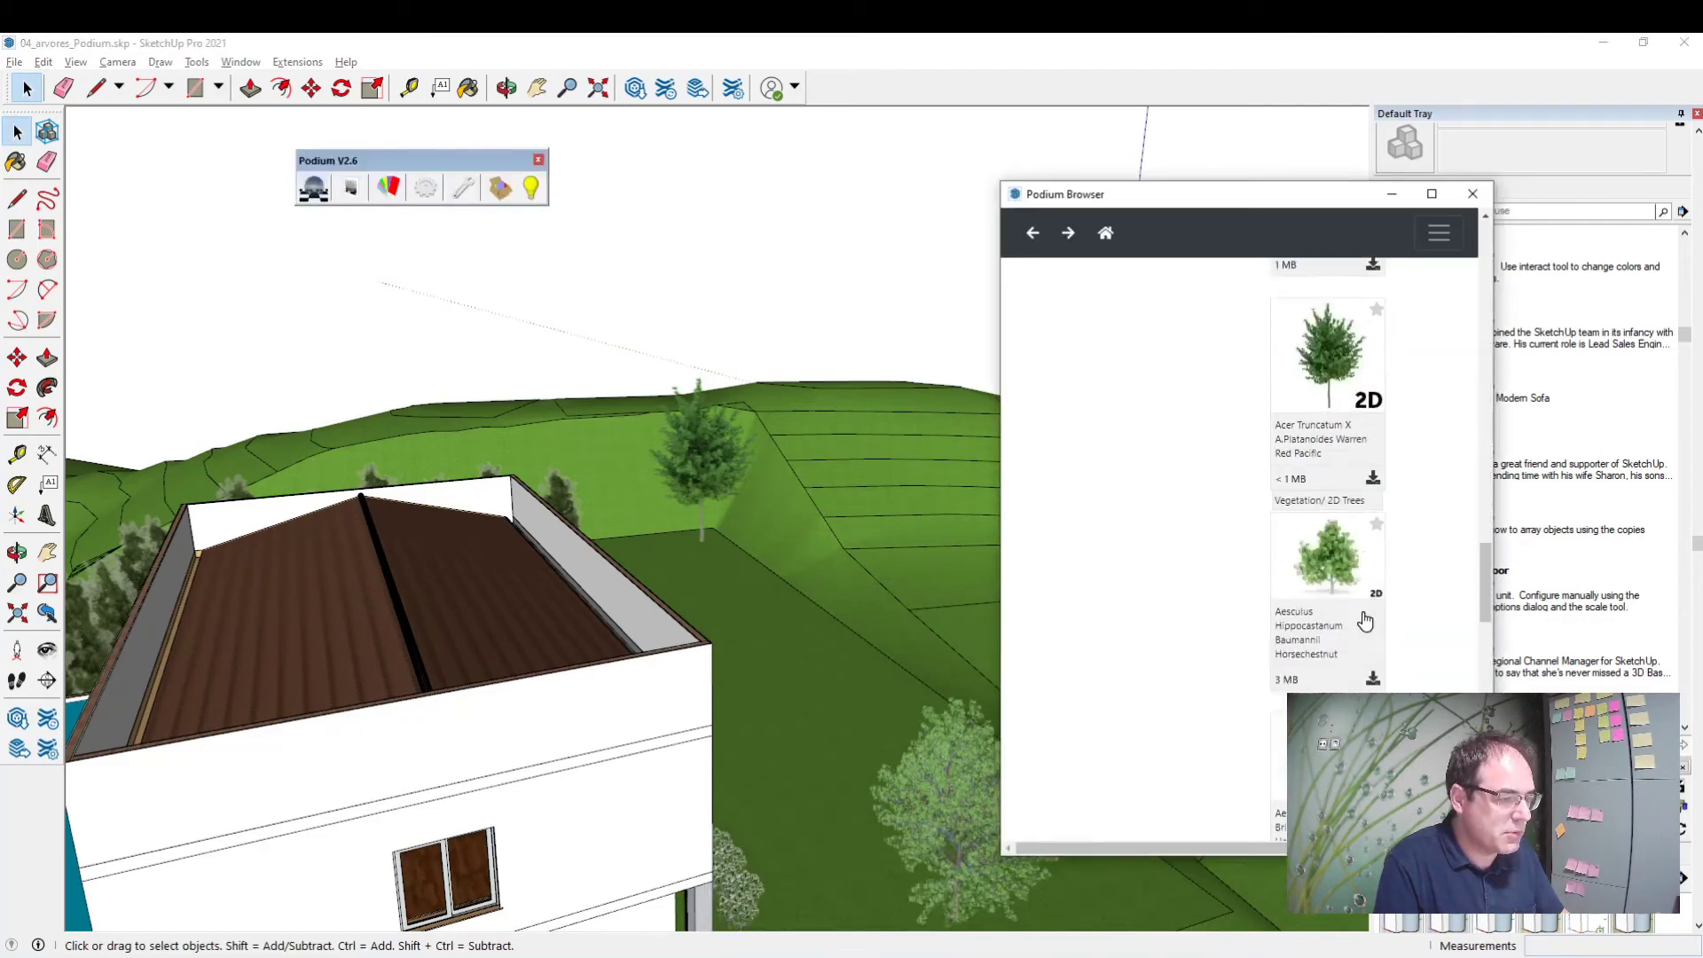
scroll(1331, 550, "down", 2)
scroll(1340, 577, "down", 2)
scroll(1349, 603, "down", 2)
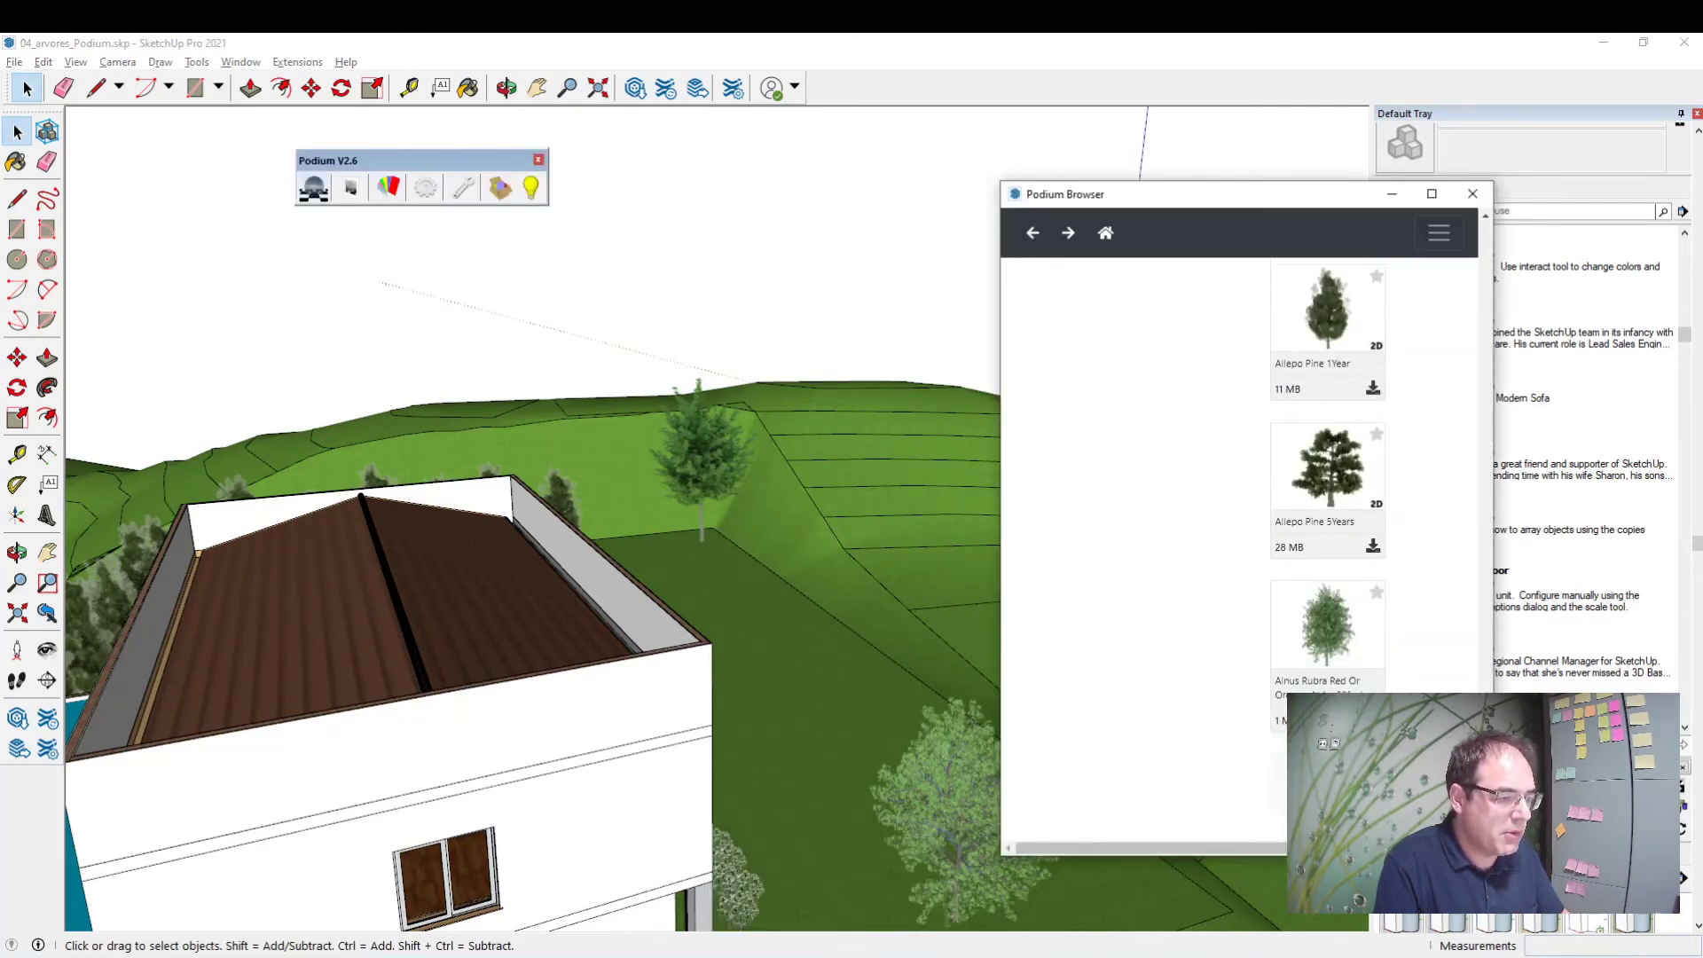
scroll(1433, 644, "down", 1)
scroll(1433, 648, "down", 3)
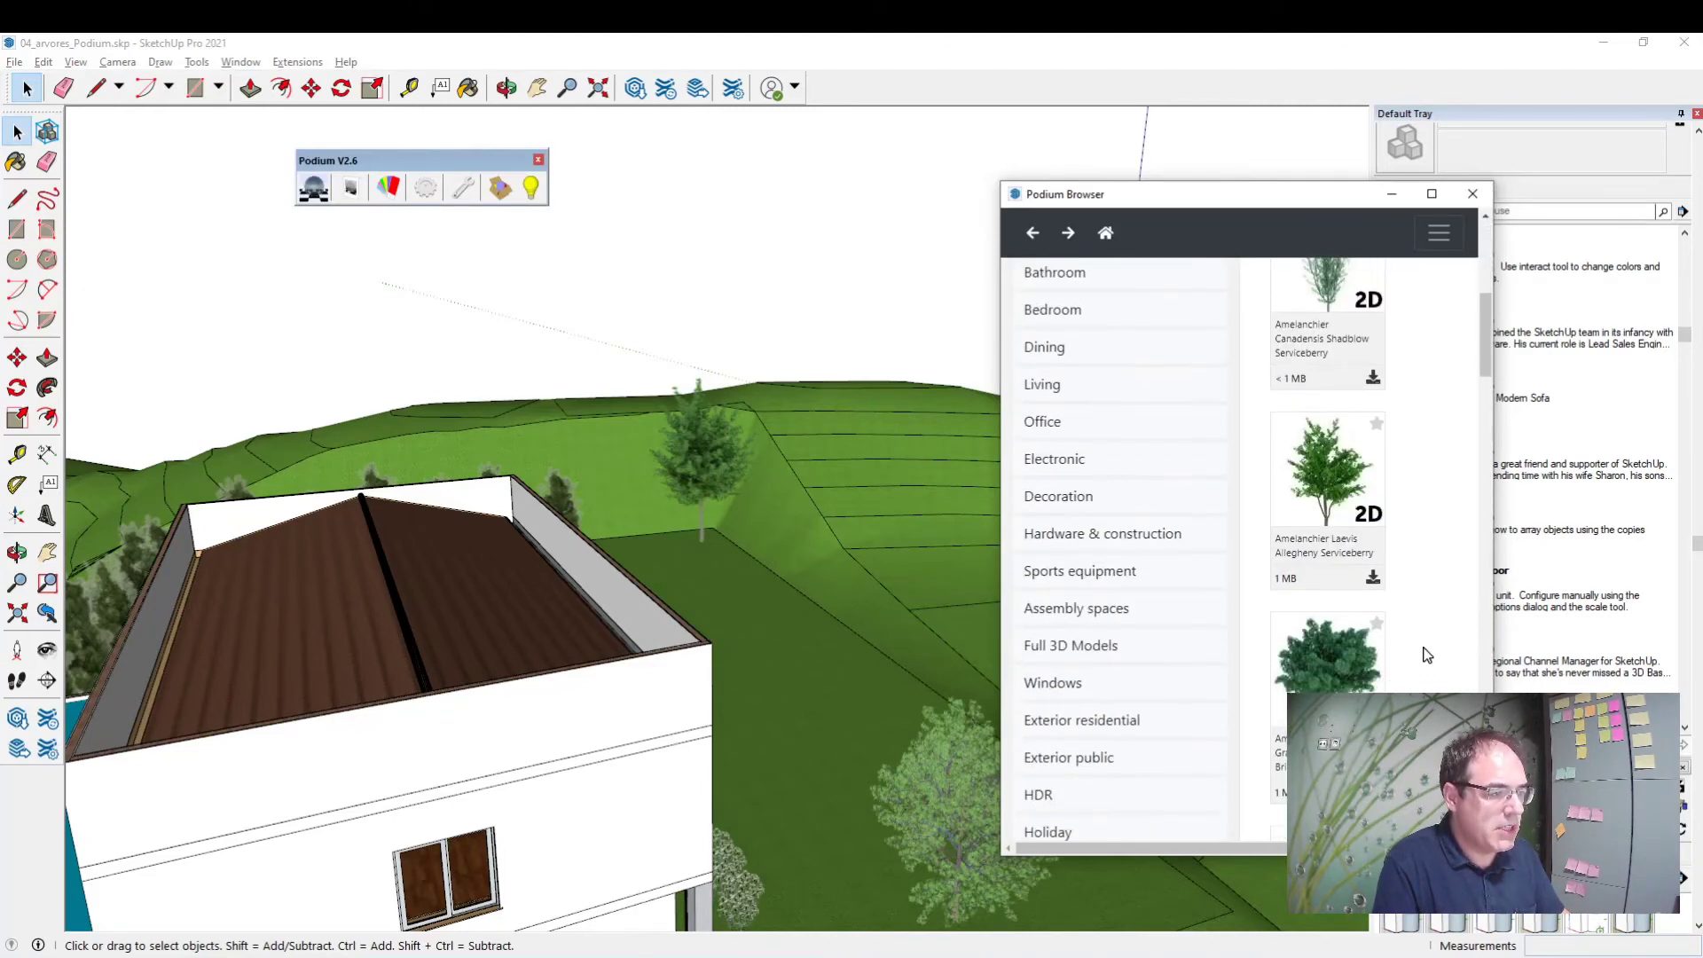
scroll(1434, 656, "down", 2)
scroll(1433, 658, "down", 2)
scroll(1434, 664, "down", 2)
scroll(1436, 667, "down", 2)
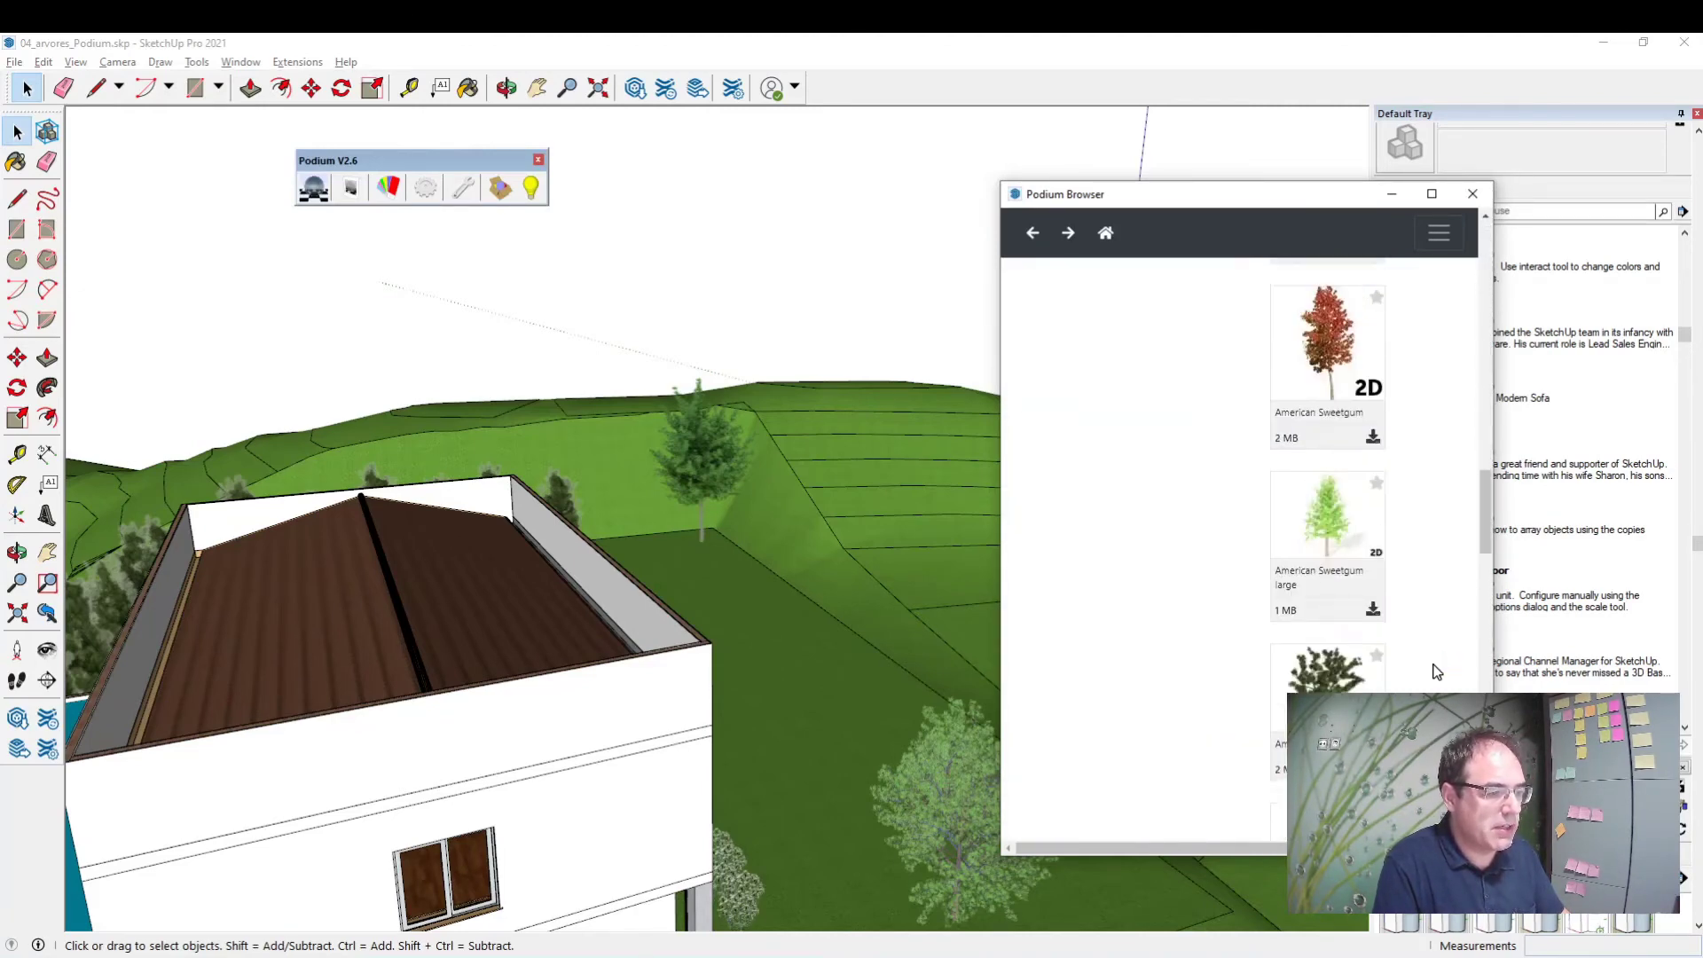
scroll(1437, 672, "down", 2)
scroll(1437, 672, "down", 2)
scroll(1438, 669, "down", 2)
scroll(1440, 665, "down", 2)
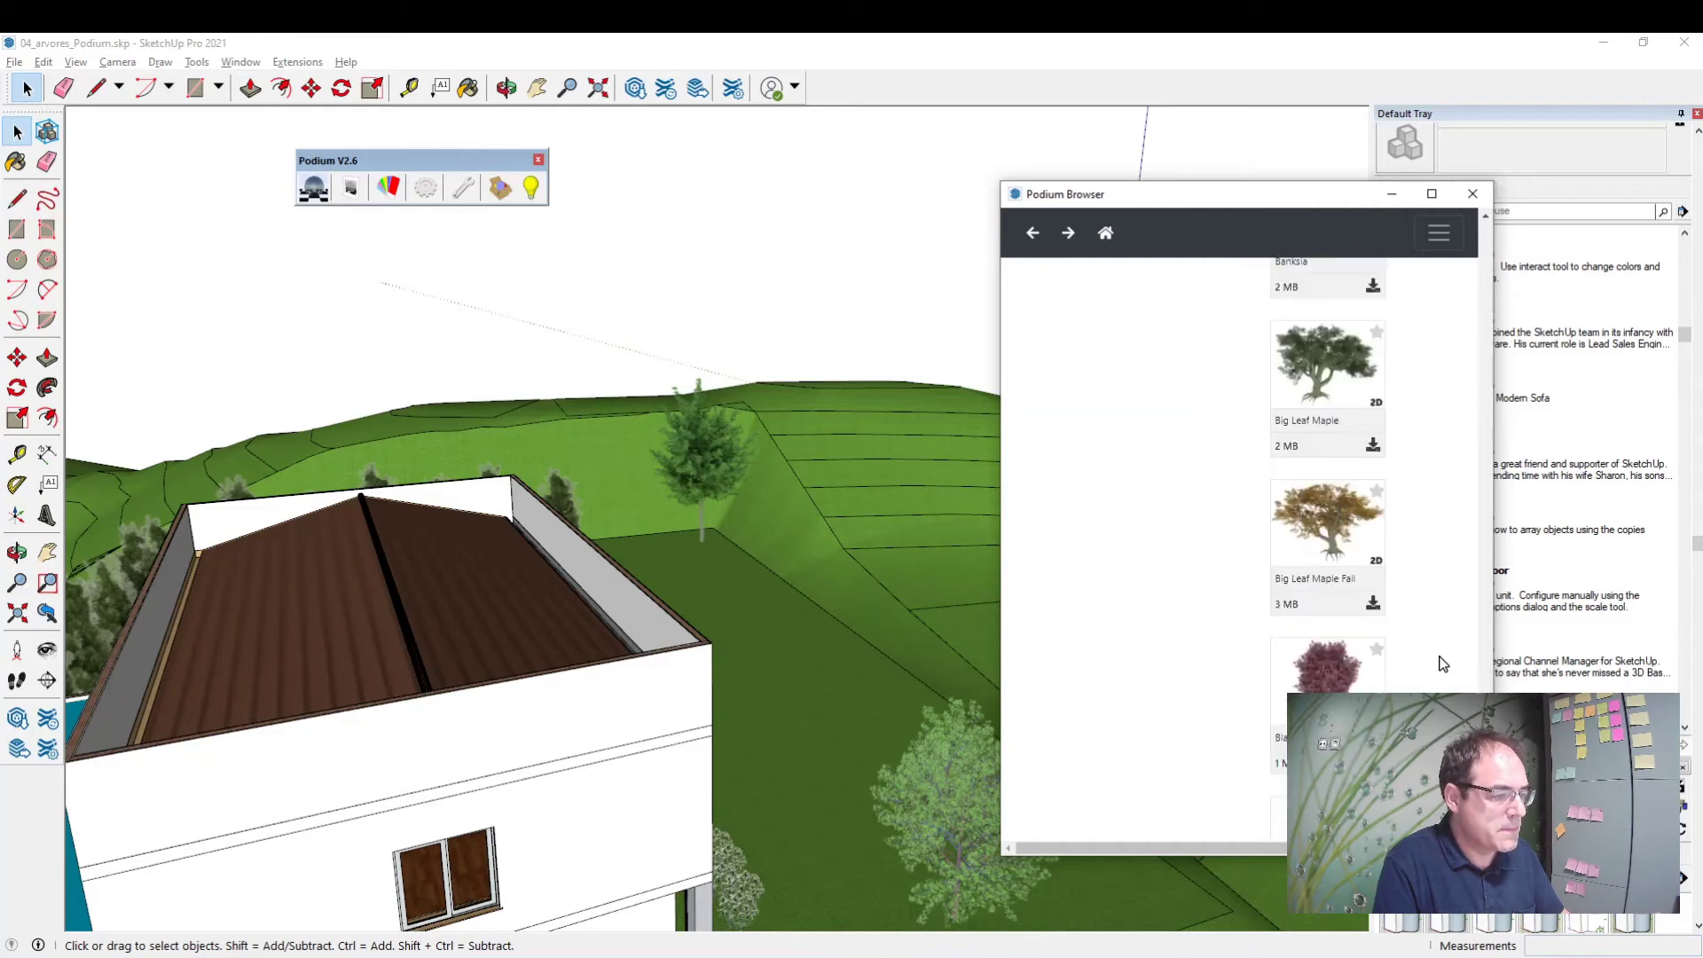
scroll(1442, 662, "down", 1)
scroll(1442, 665, "down", 3)
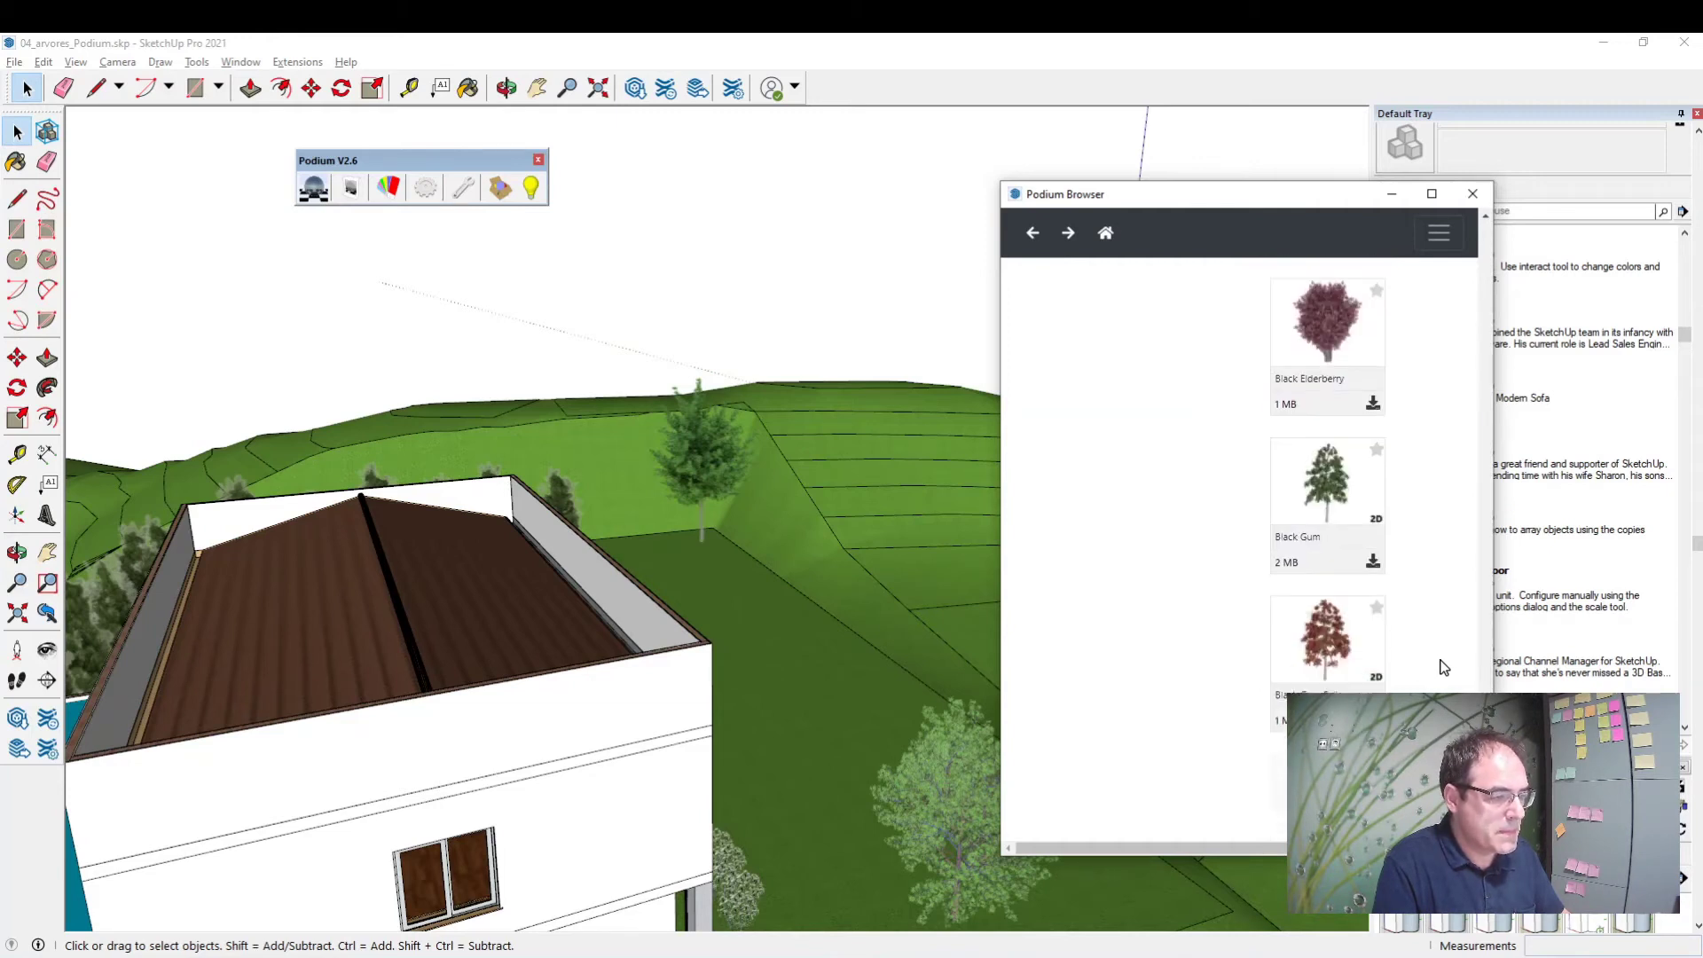
left_click(1374, 562)
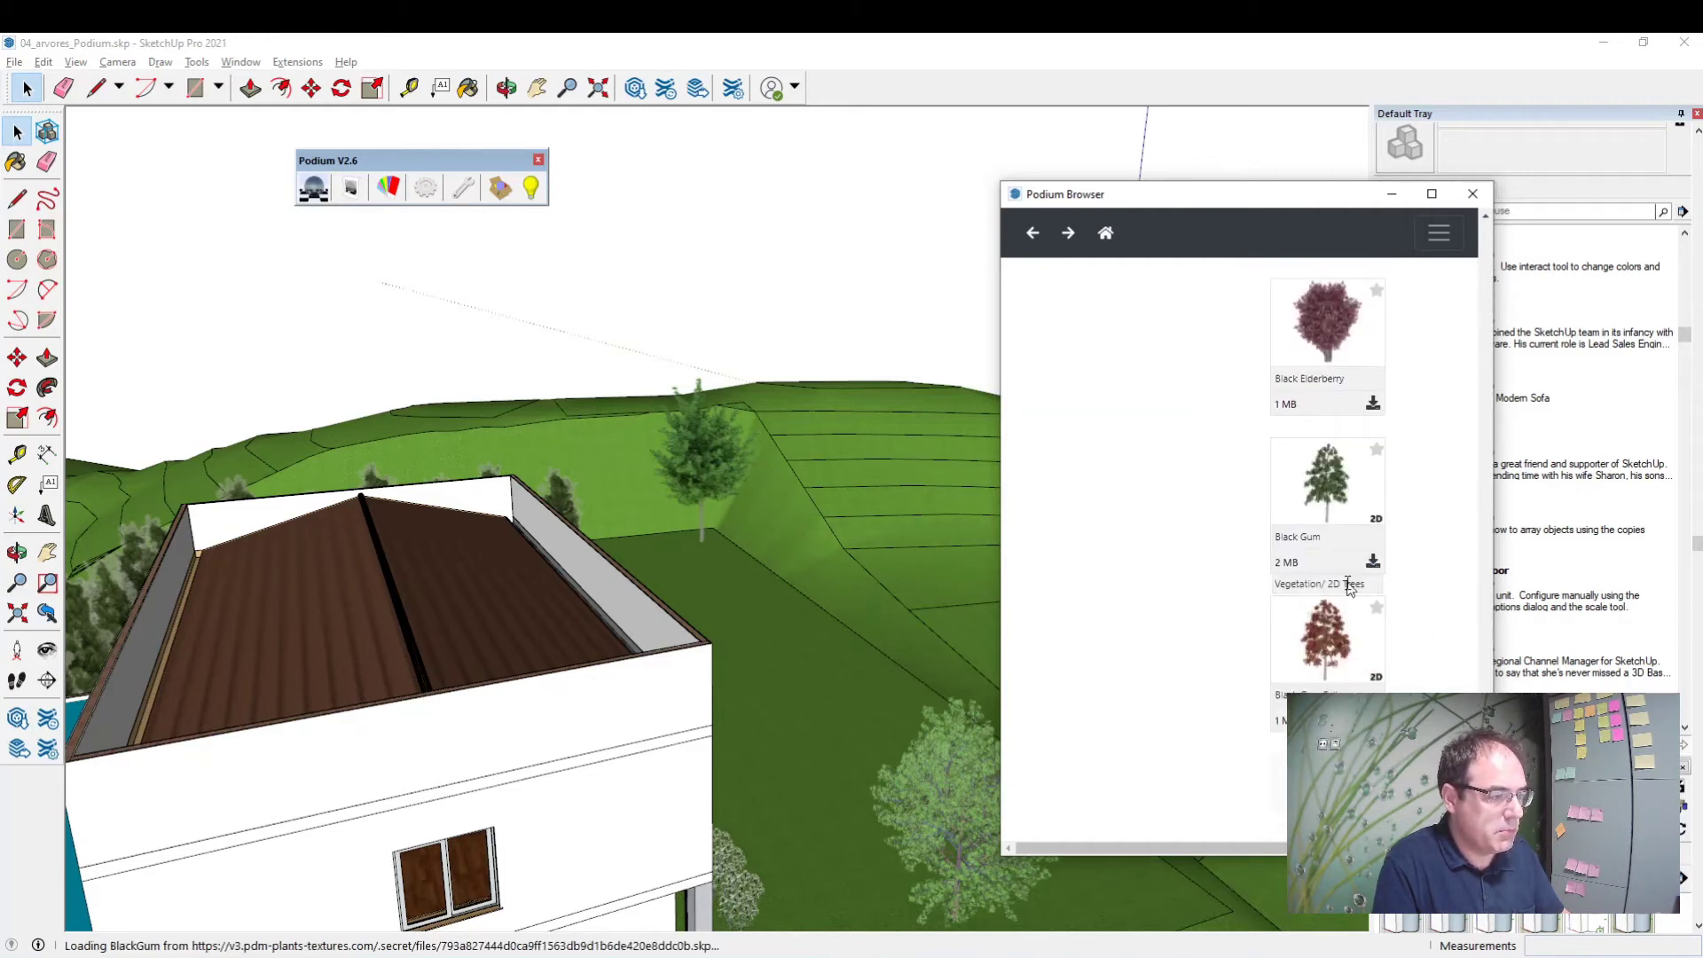
left_click(842, 636)
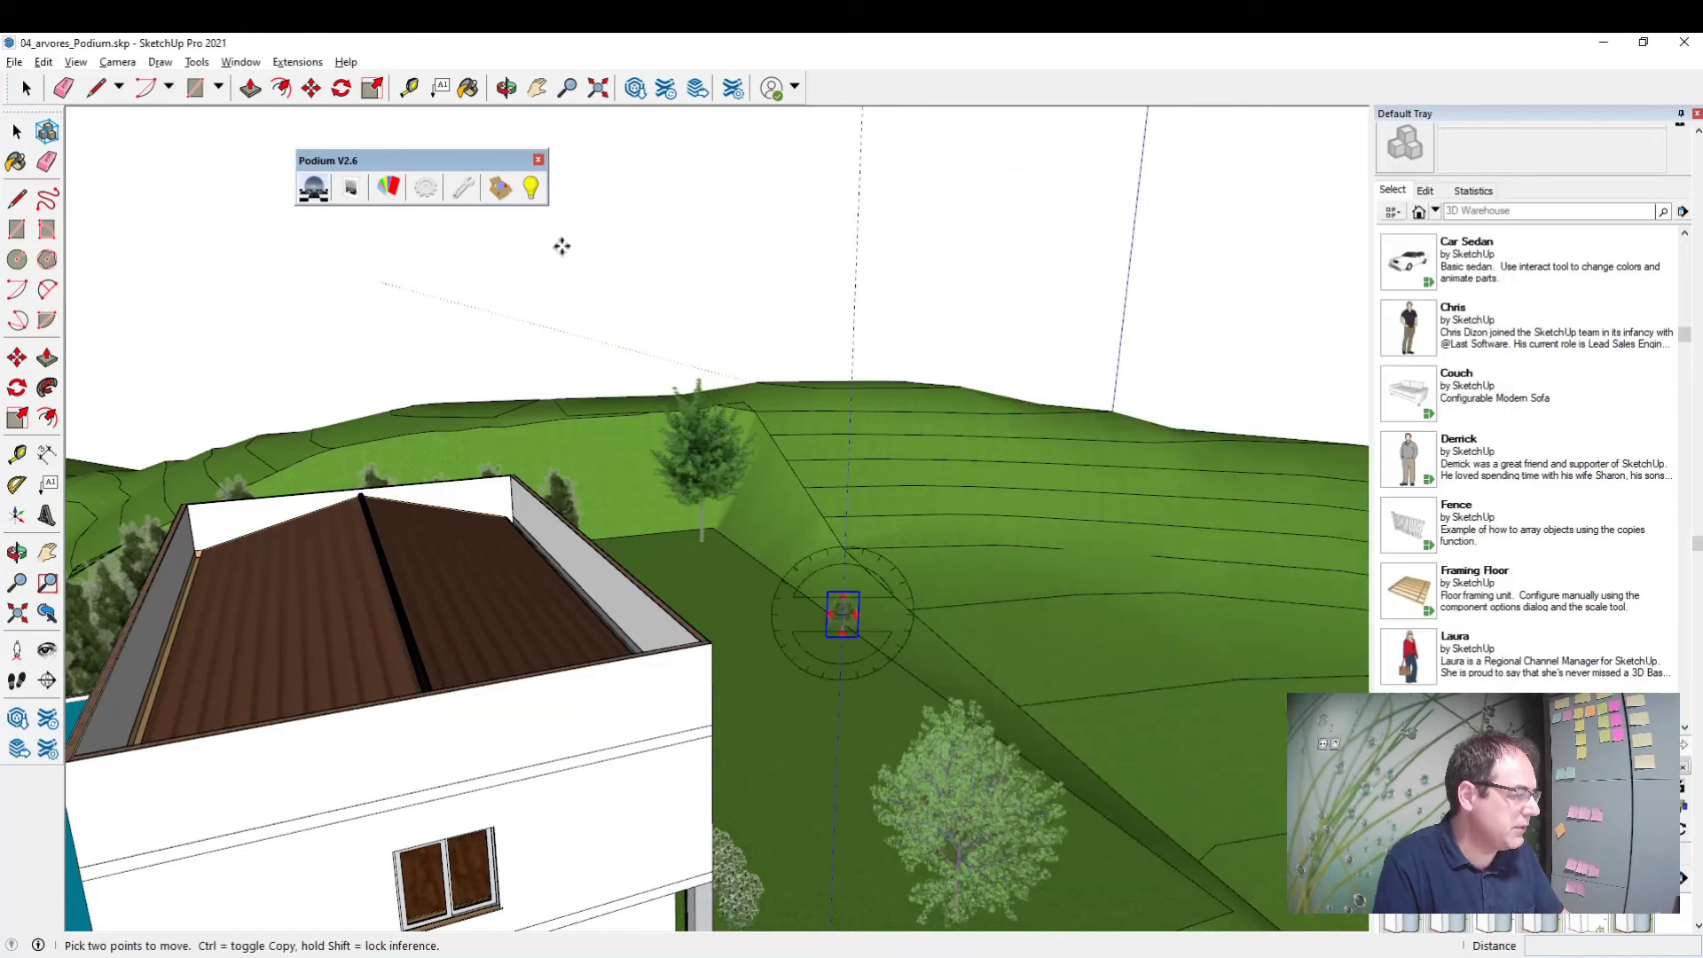
Step: Scale the Black Gum tree about 5.8 times and place a copy beside the pines left of the house
left_click(16, 420)
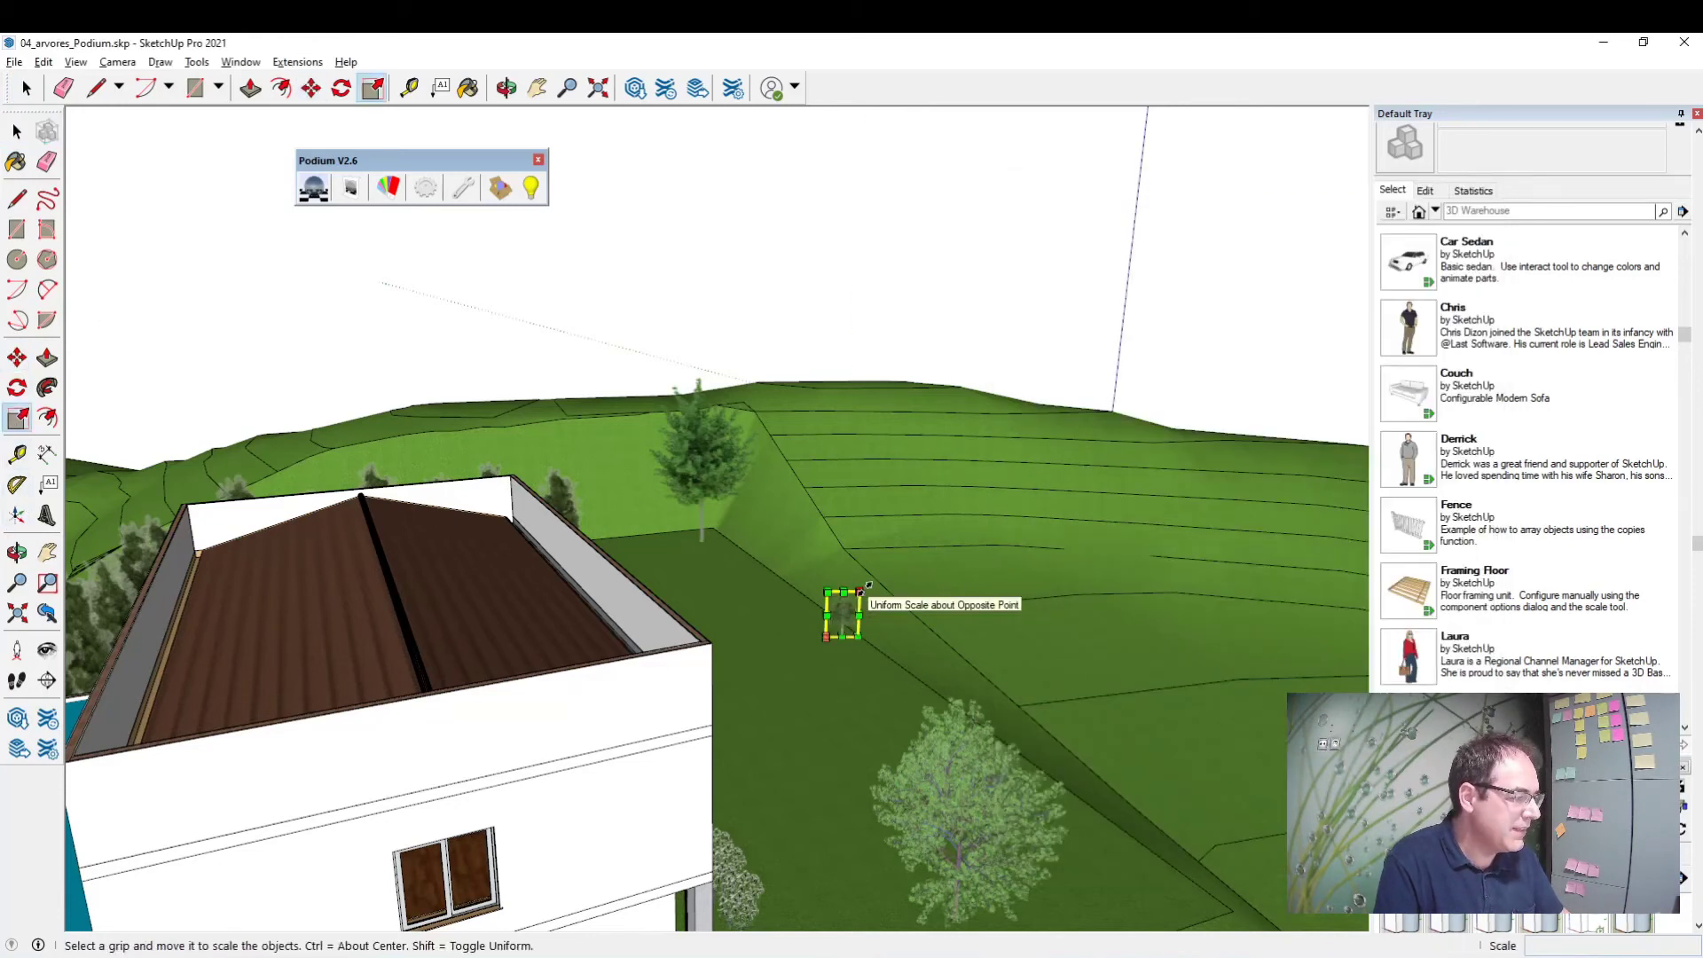
mouse_move(861, 590)
left_mouse_down()
mouse_move(1014, 356)
mouse_move(1023, 371)
left_mouse_up()
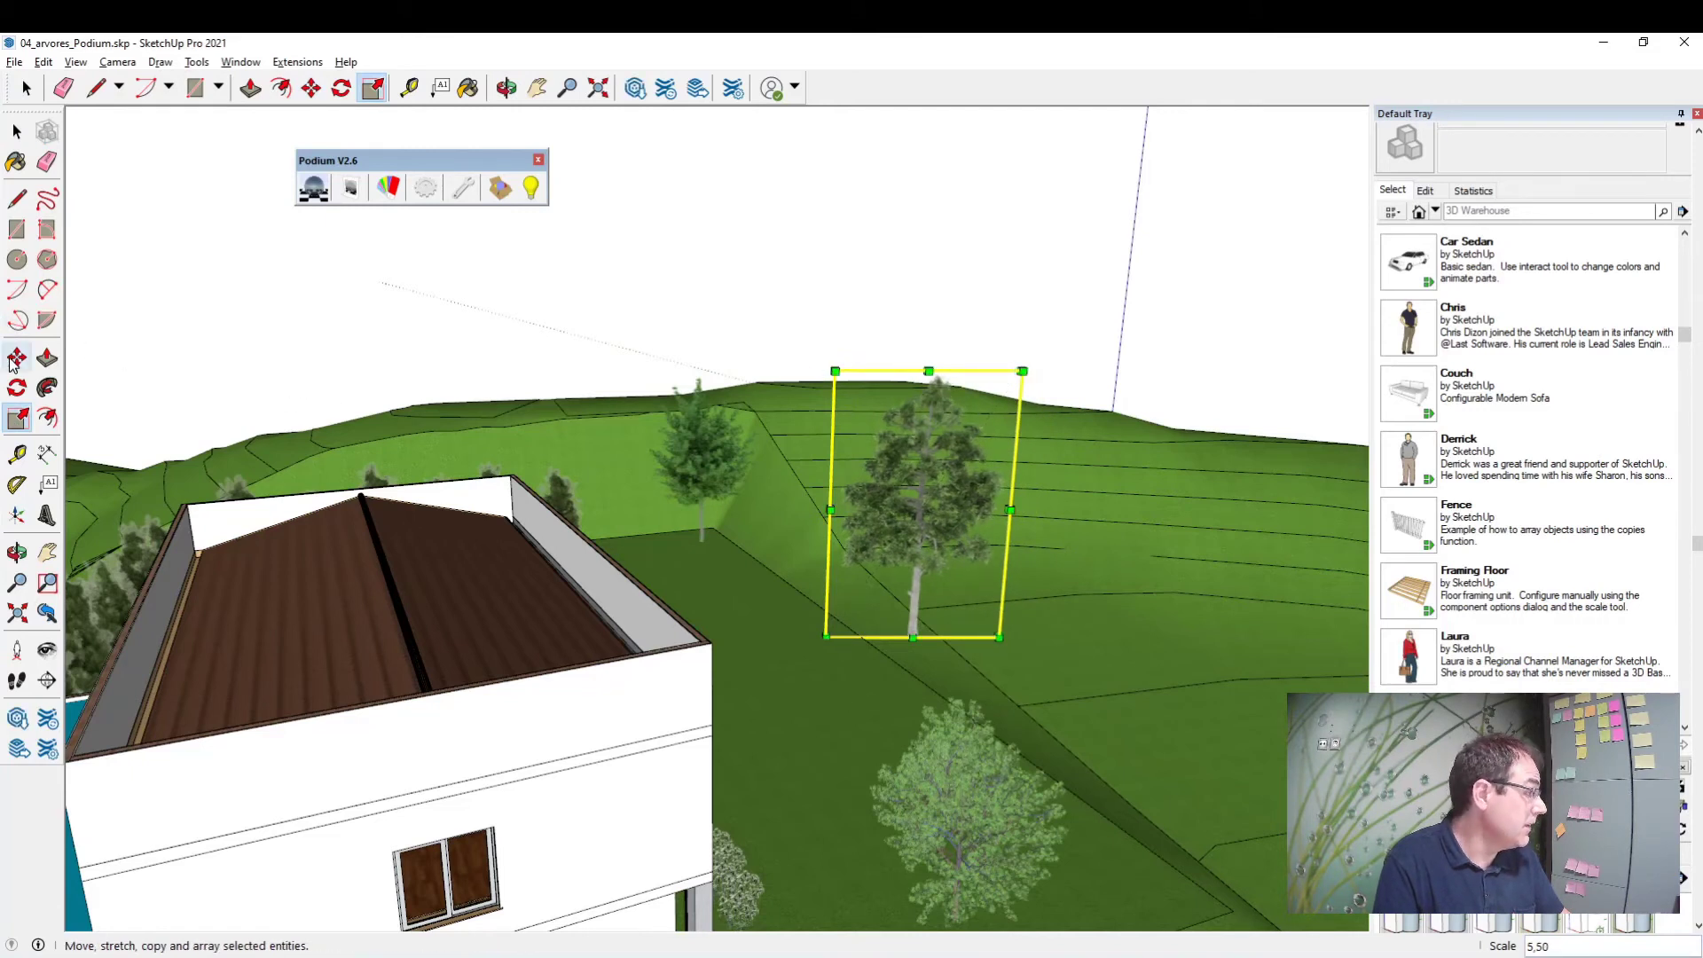
left_click(17, 358)
left_click(1013, 361)
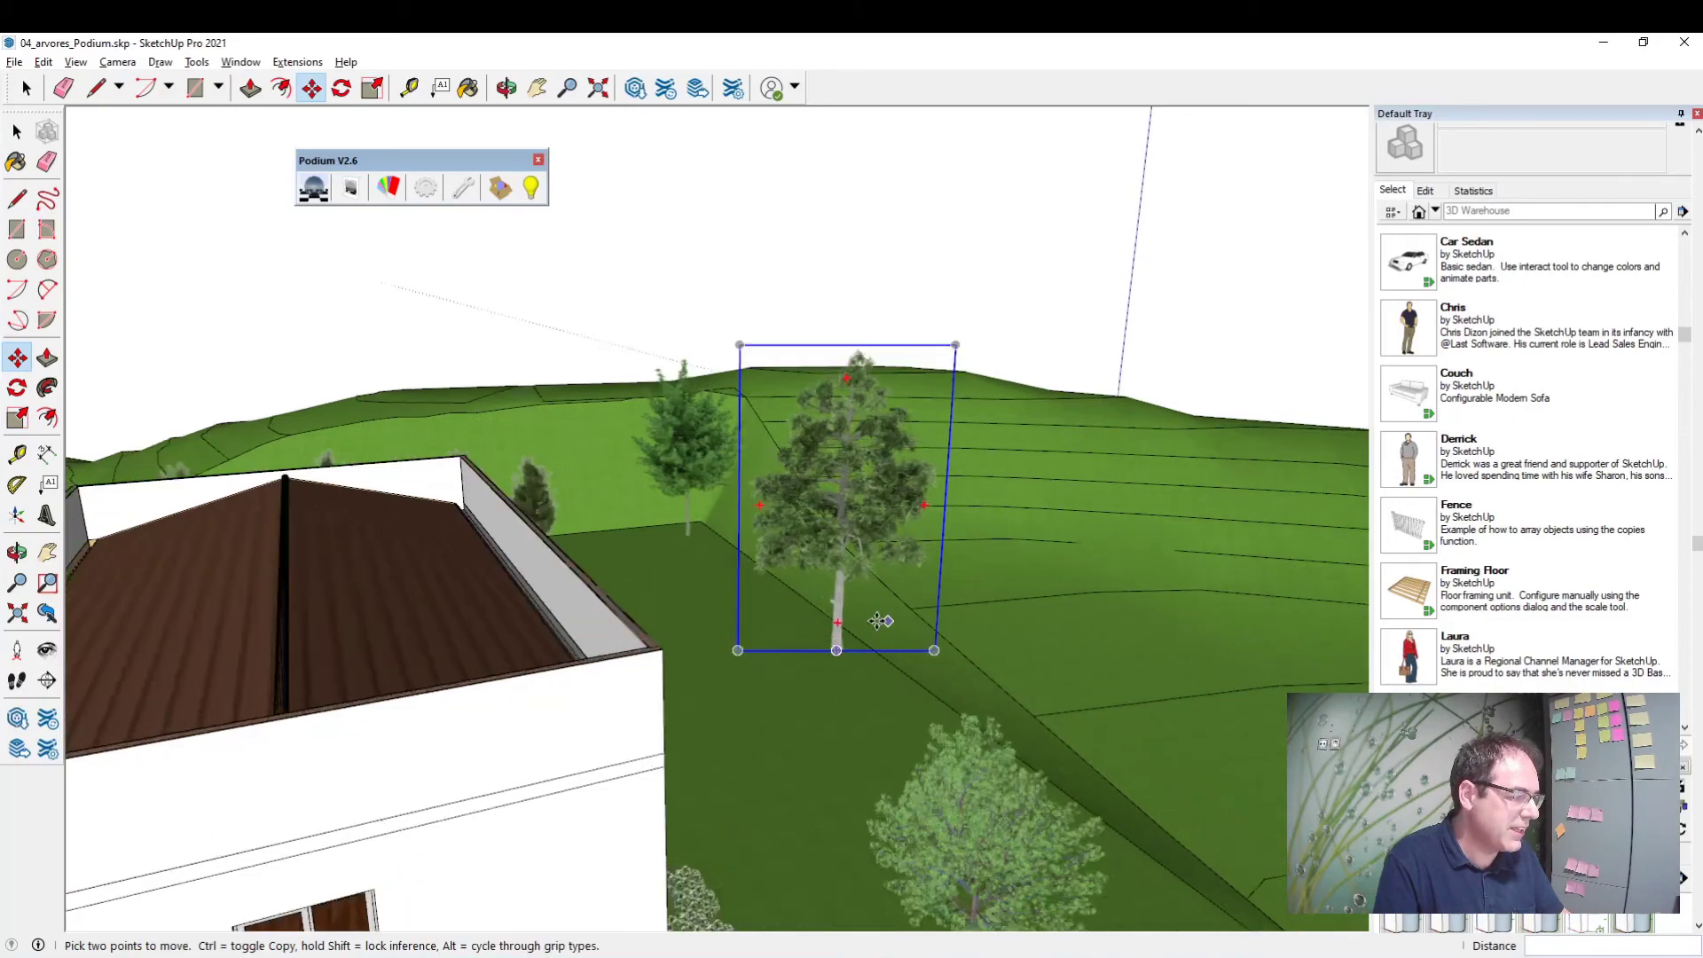
scroll(798, 639, "up", 5)
middle_click_drag(863, 631, 885, 479)
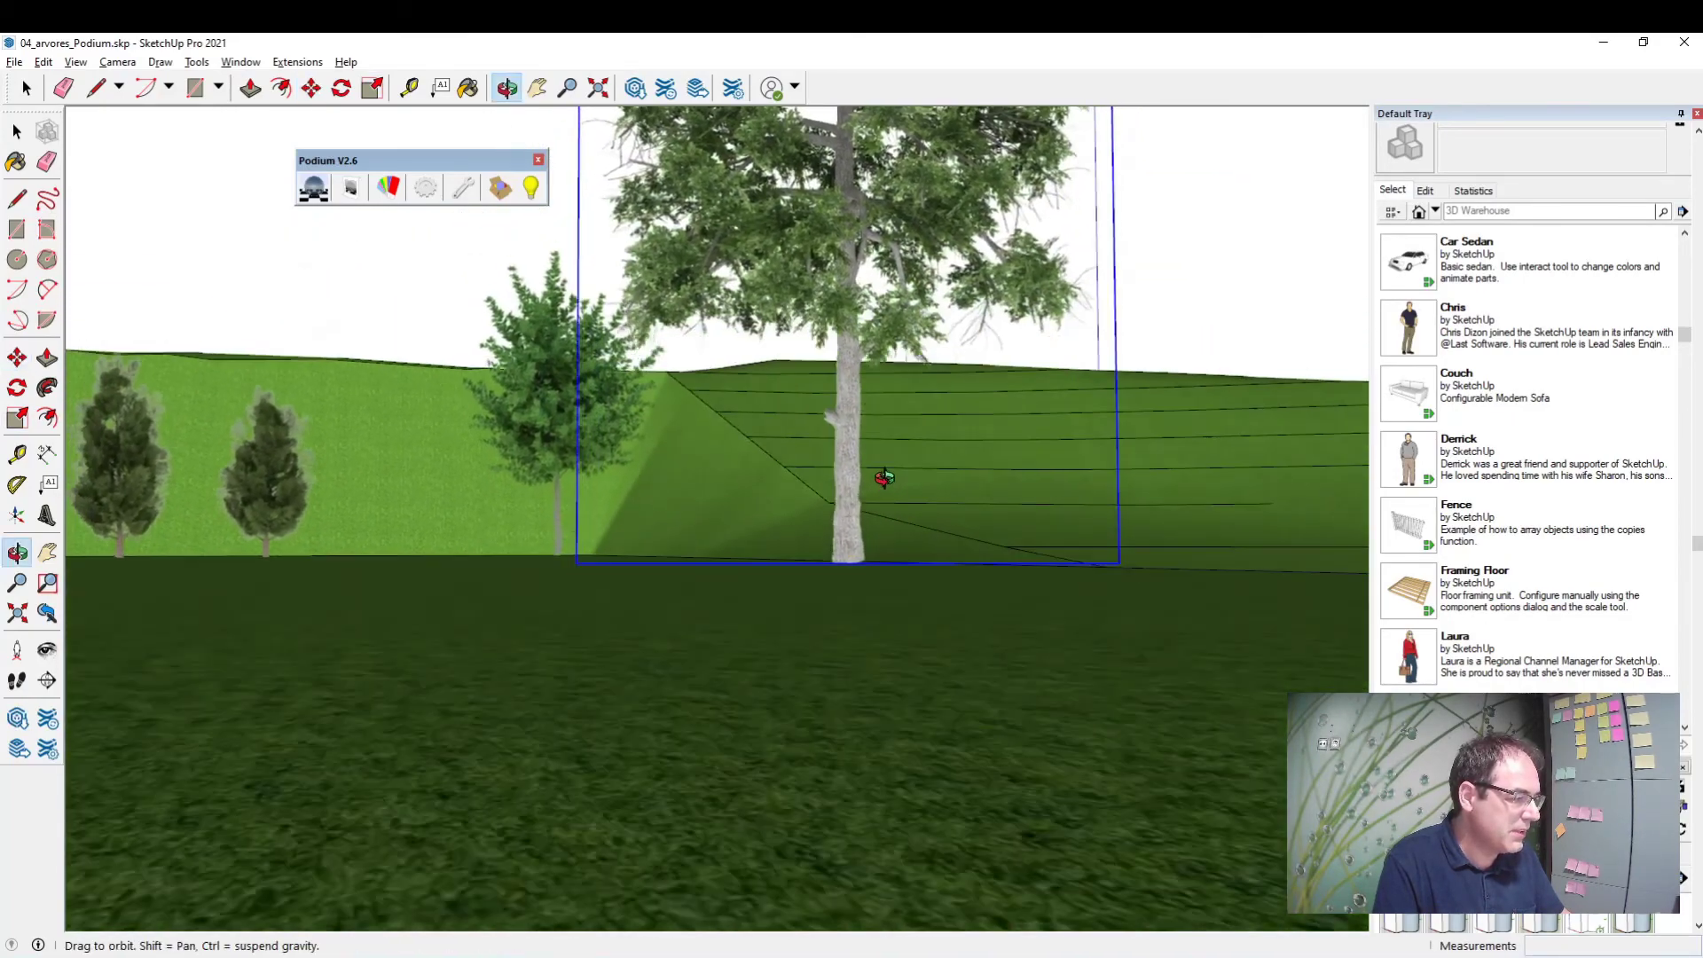
scroll(884, 479, "up", 3)
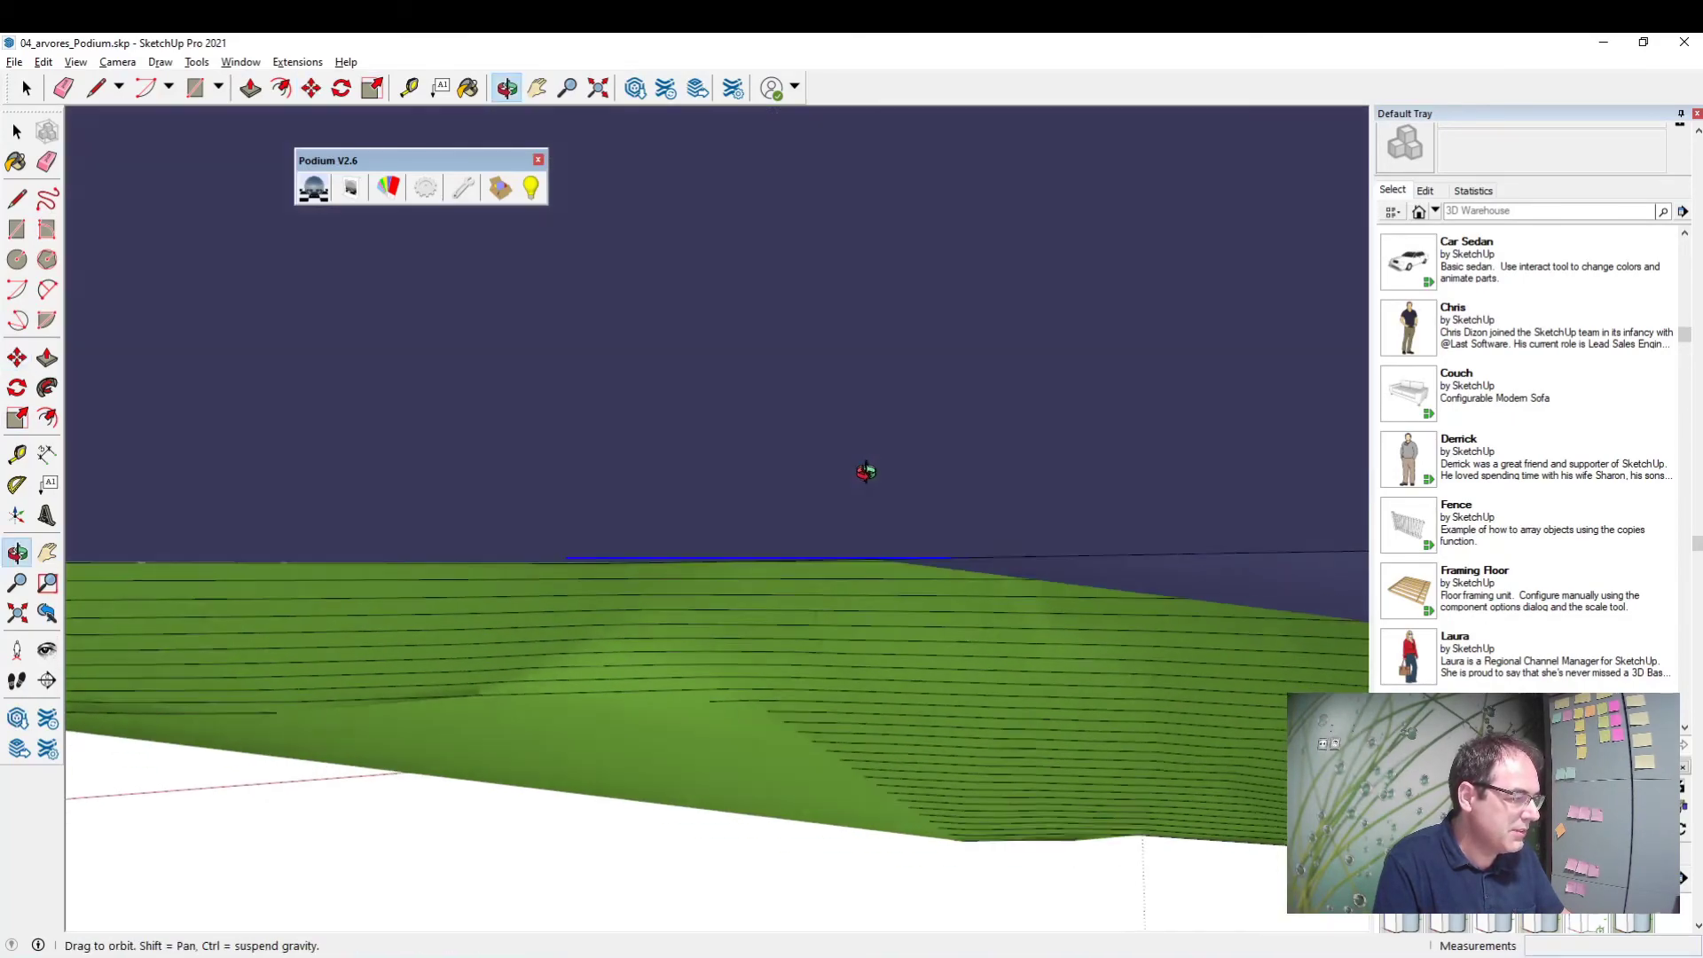
scroll(866, 471, "down", 5)
key("m")
mouse_move(832, 578)
middle_mouse_down()
mouse_move(803, 633)
mouse_move(749, 653)
mouse_move(82, 304)
middle_mouse_up()
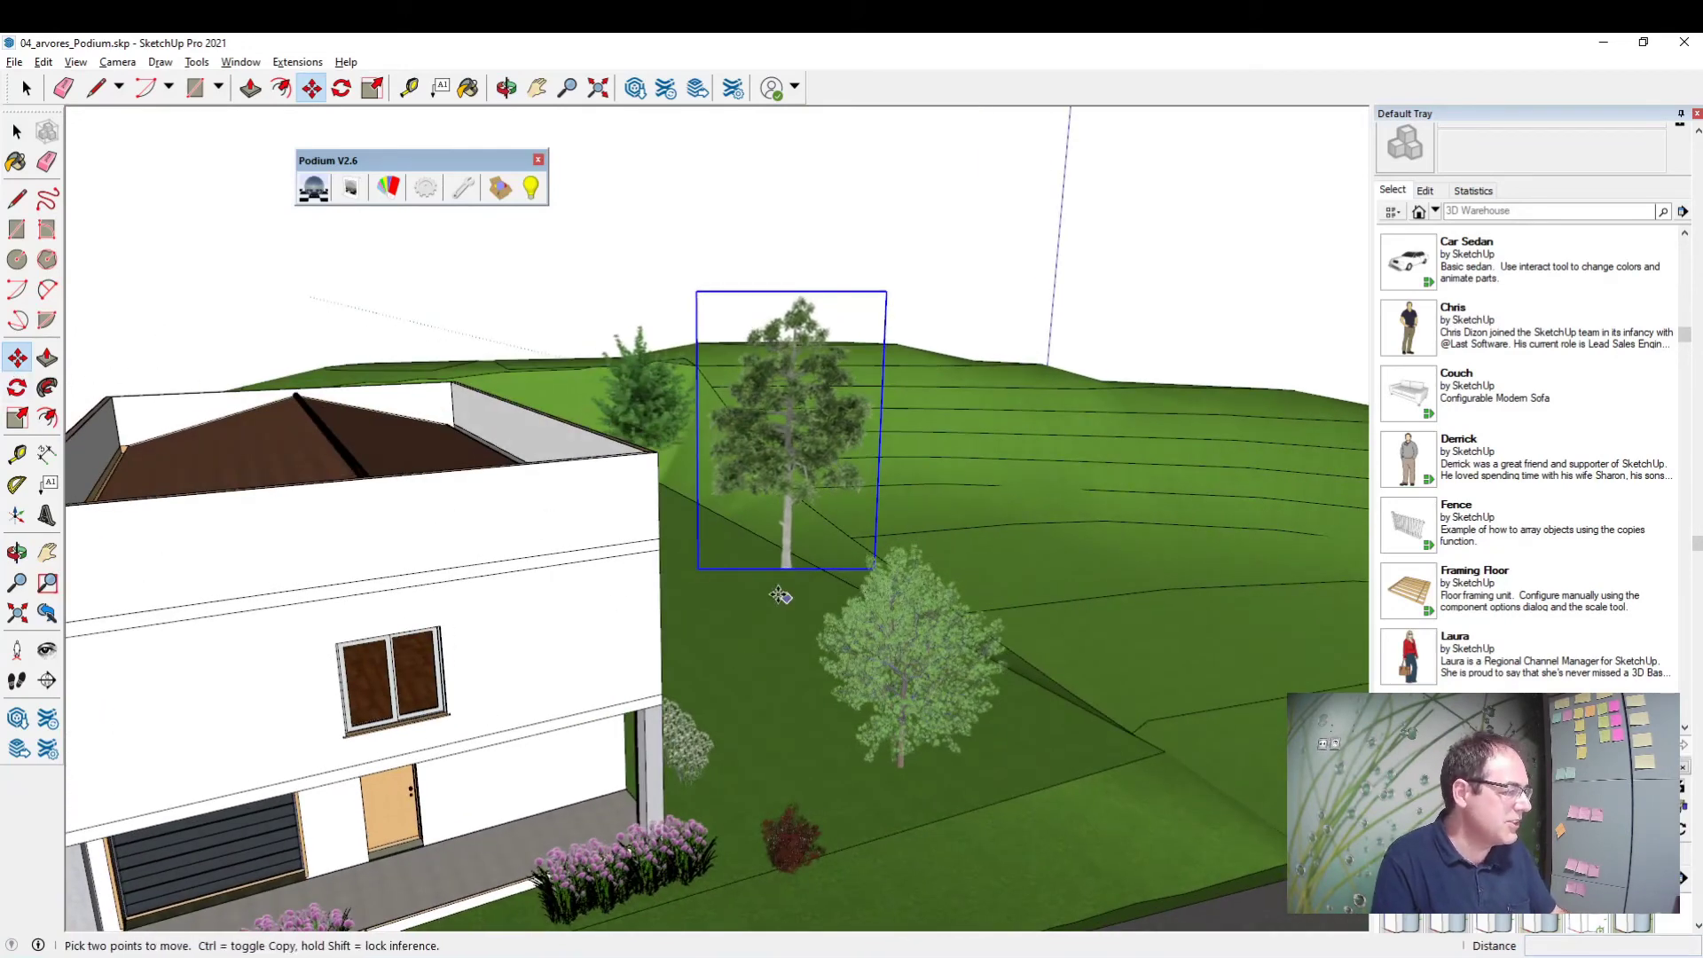
scroll(697, 566, "down", 5)
mouse_move(696, 566)
middle_mouse_down()
mouse_move(977, 579)
mouse_move(492, 614)
middle_mouse_up()
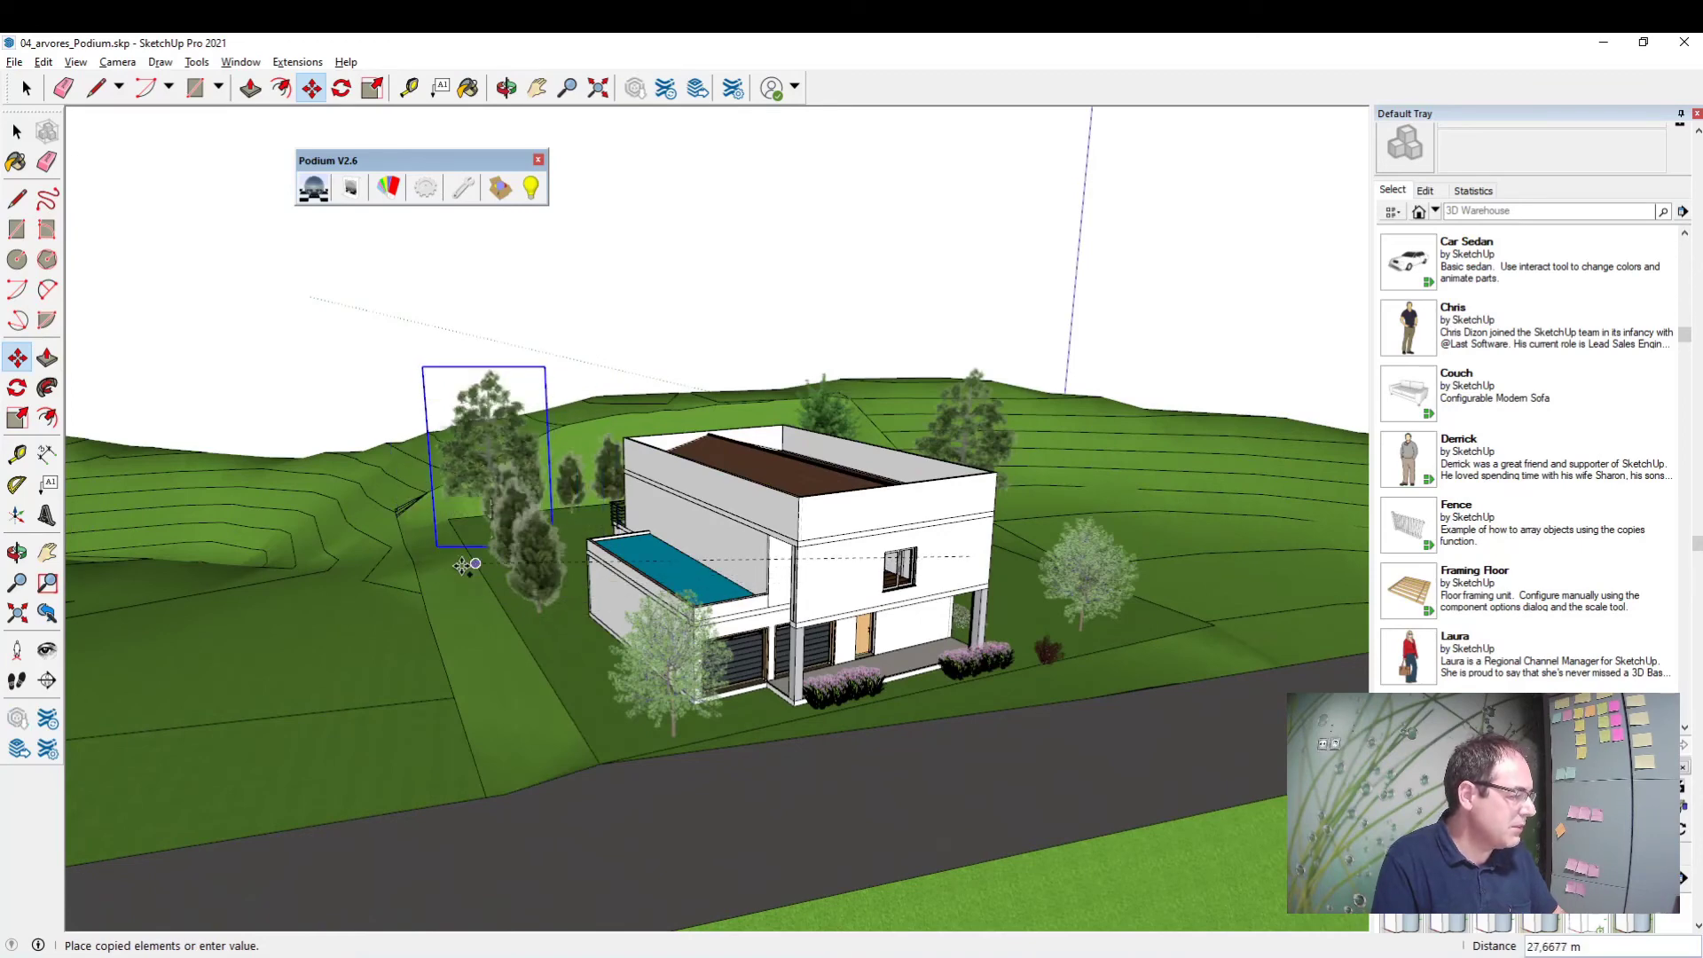
left_click(463, 564)
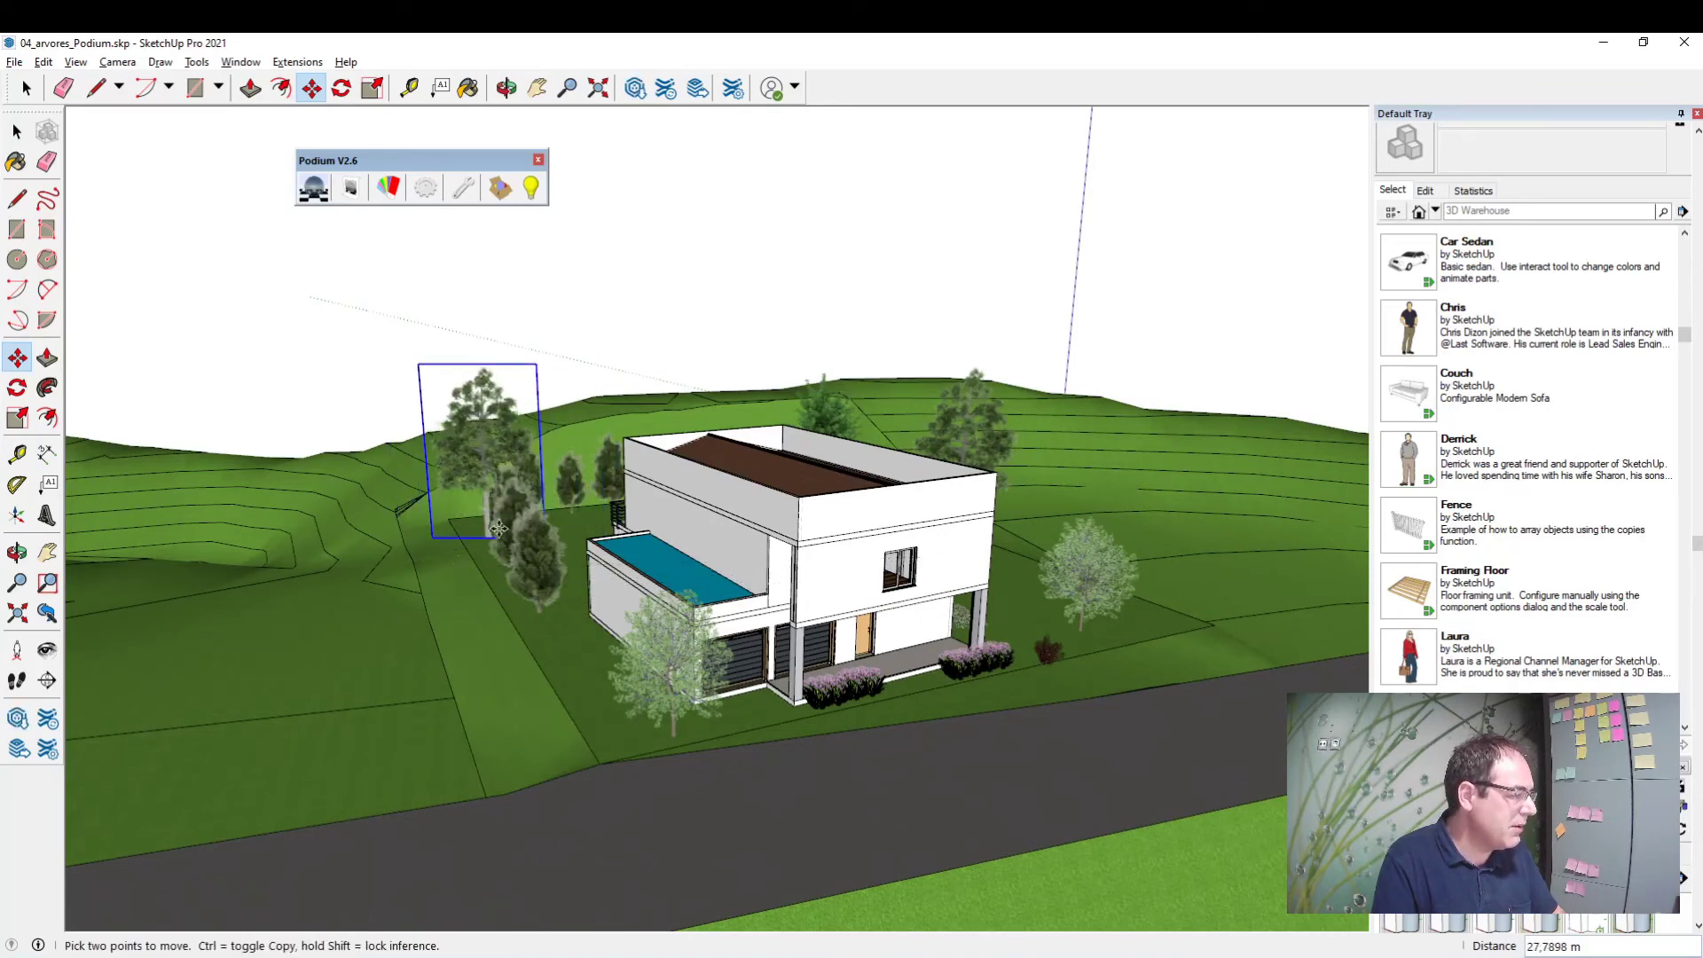
mouse_move(462, 564)
middle_mouse_down()
mouse_move(882, 657)
mouse_move(517, 521)
mouse_move(266, 355)
mouse_move(412, 411)
mouse_move(643, 564)
mouse_move(621, 674)
middle_mouse_up()
left_click(19, 130)
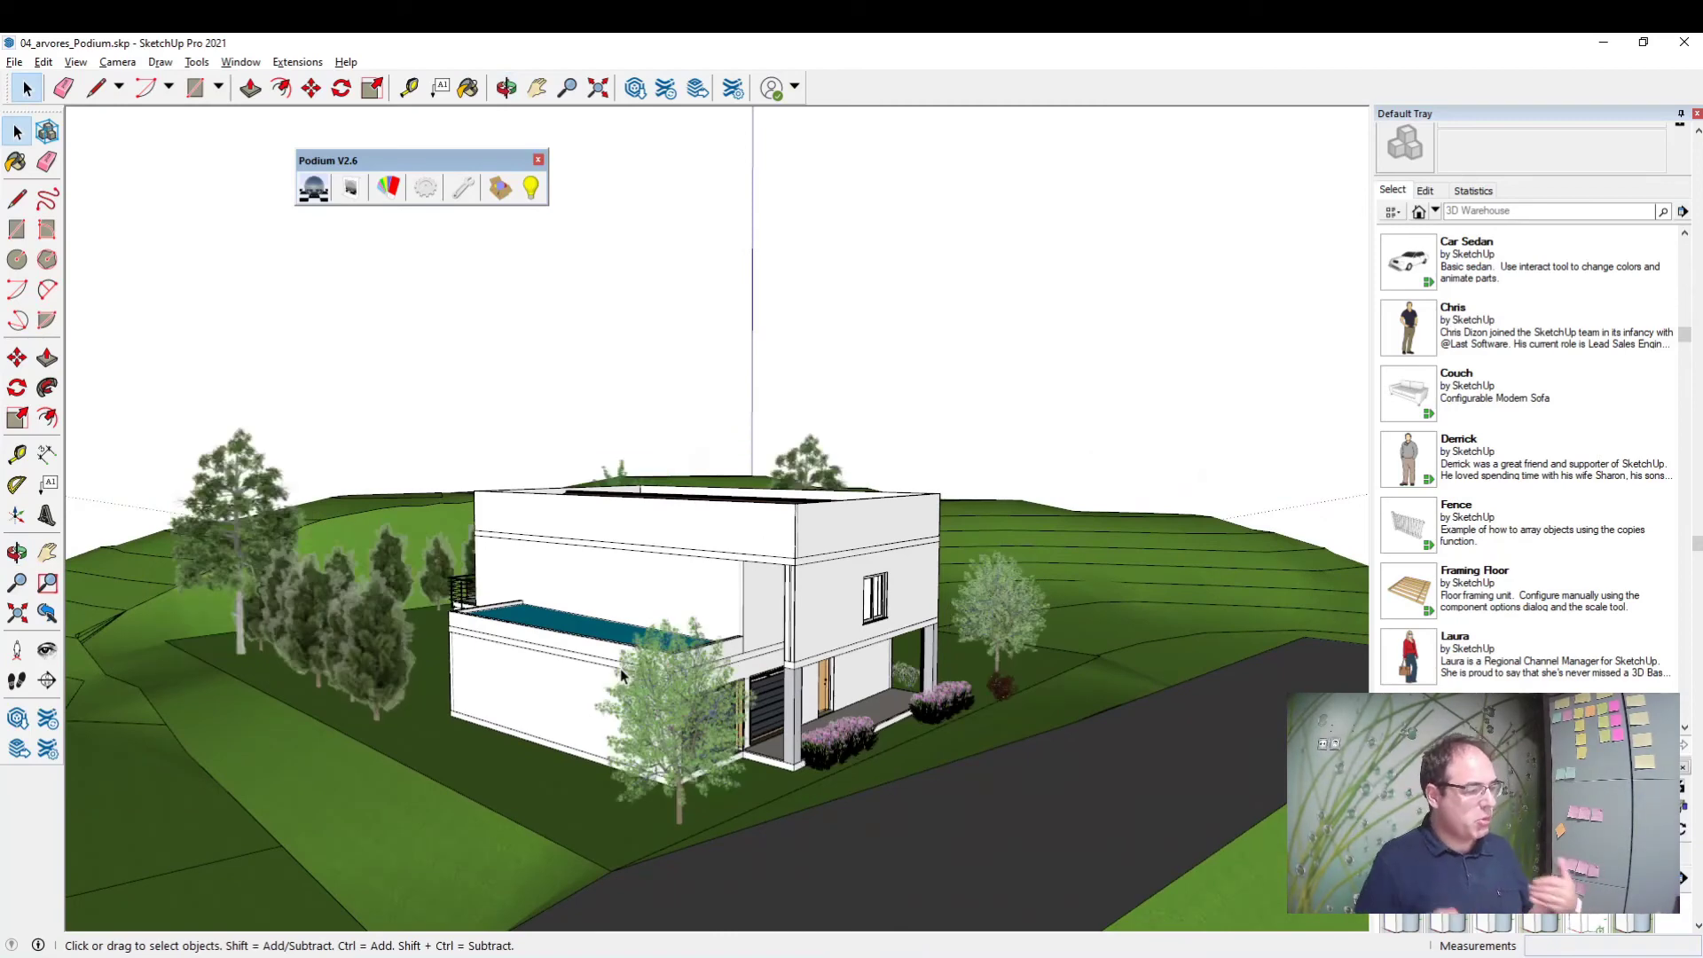
mouse_move(572, 666)
middle_mouse_down()
mouse_move(692, 674)
mouse_move(710, 695)
middle_mouse_up()
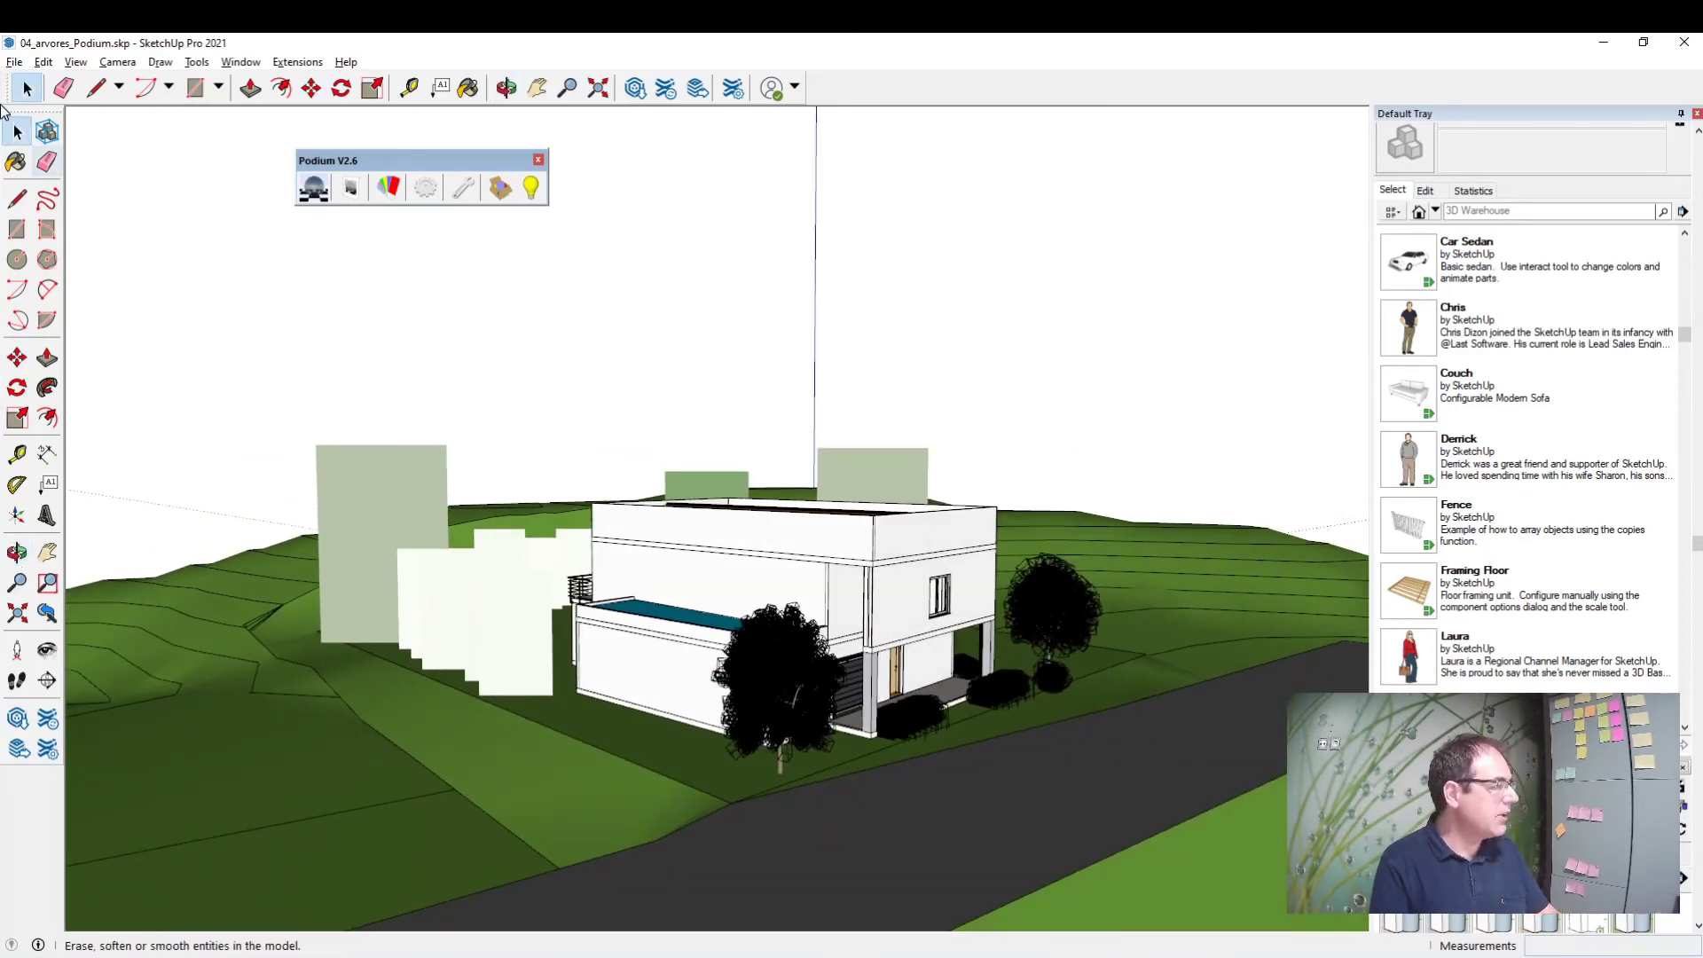
mouse_move(1204, 458)
middle_mouse_down()
mouse_move(1114, 515)
mouse_move(905, 532)
middle_mouse_up()
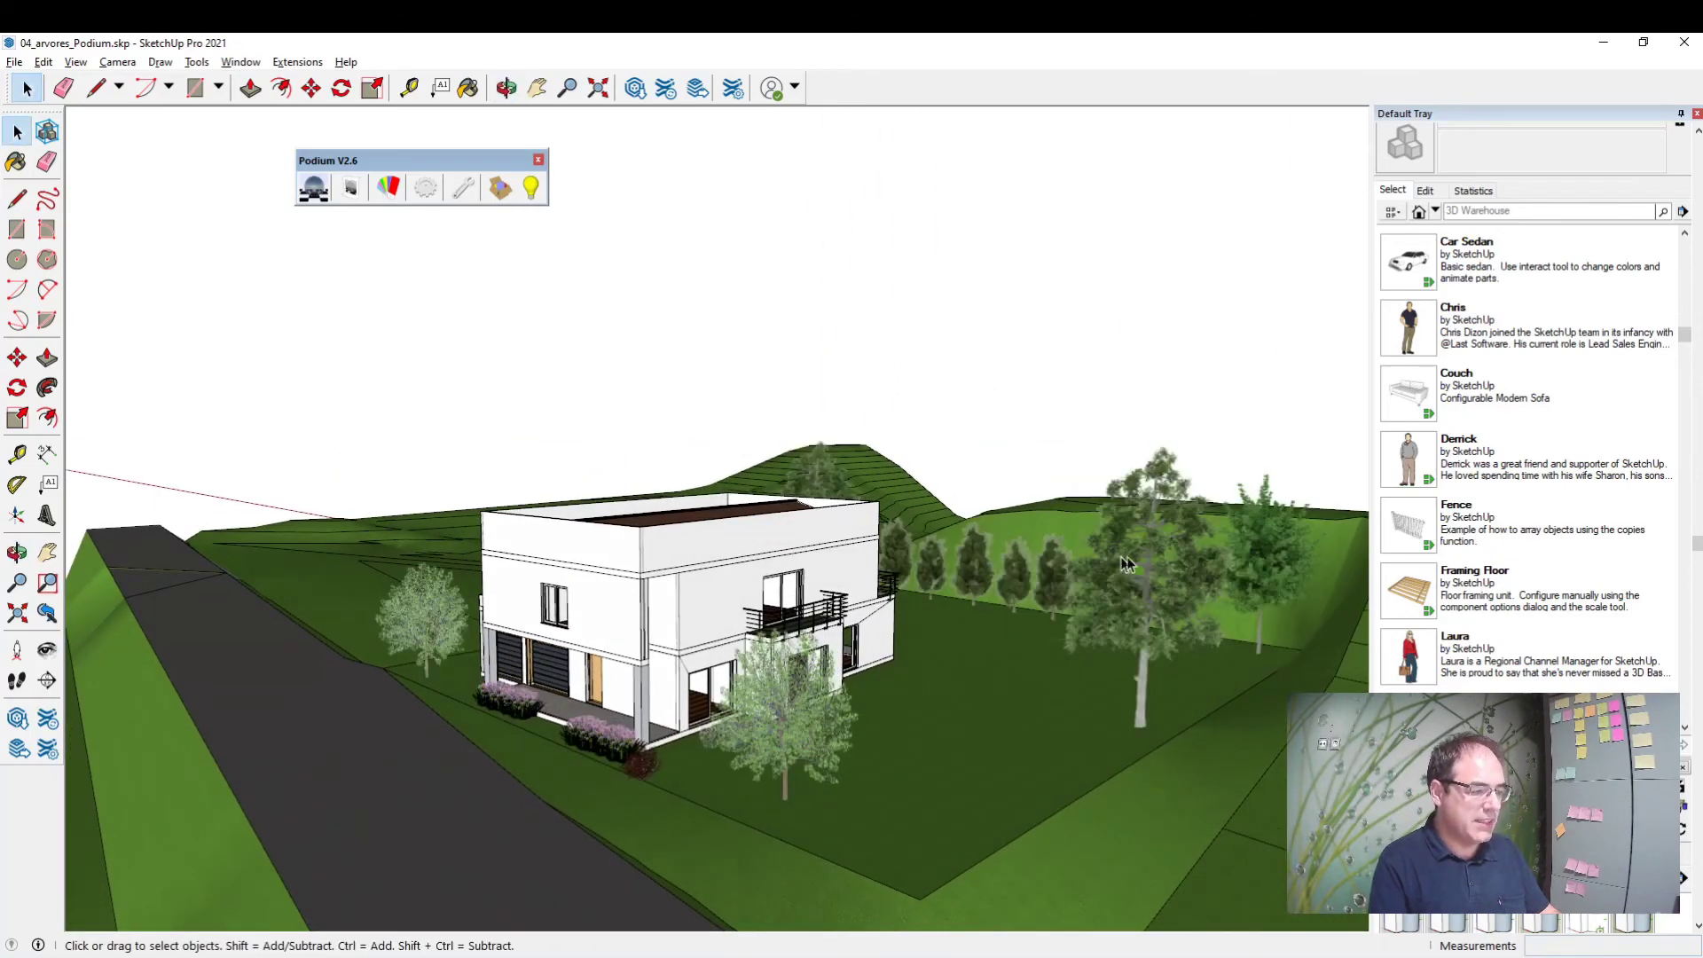
mouse_move(1127, 565)
middle_mouse_down()
mouse_move(1091, 555)
mouse_move(1109, 468)
middle_mouse_up()
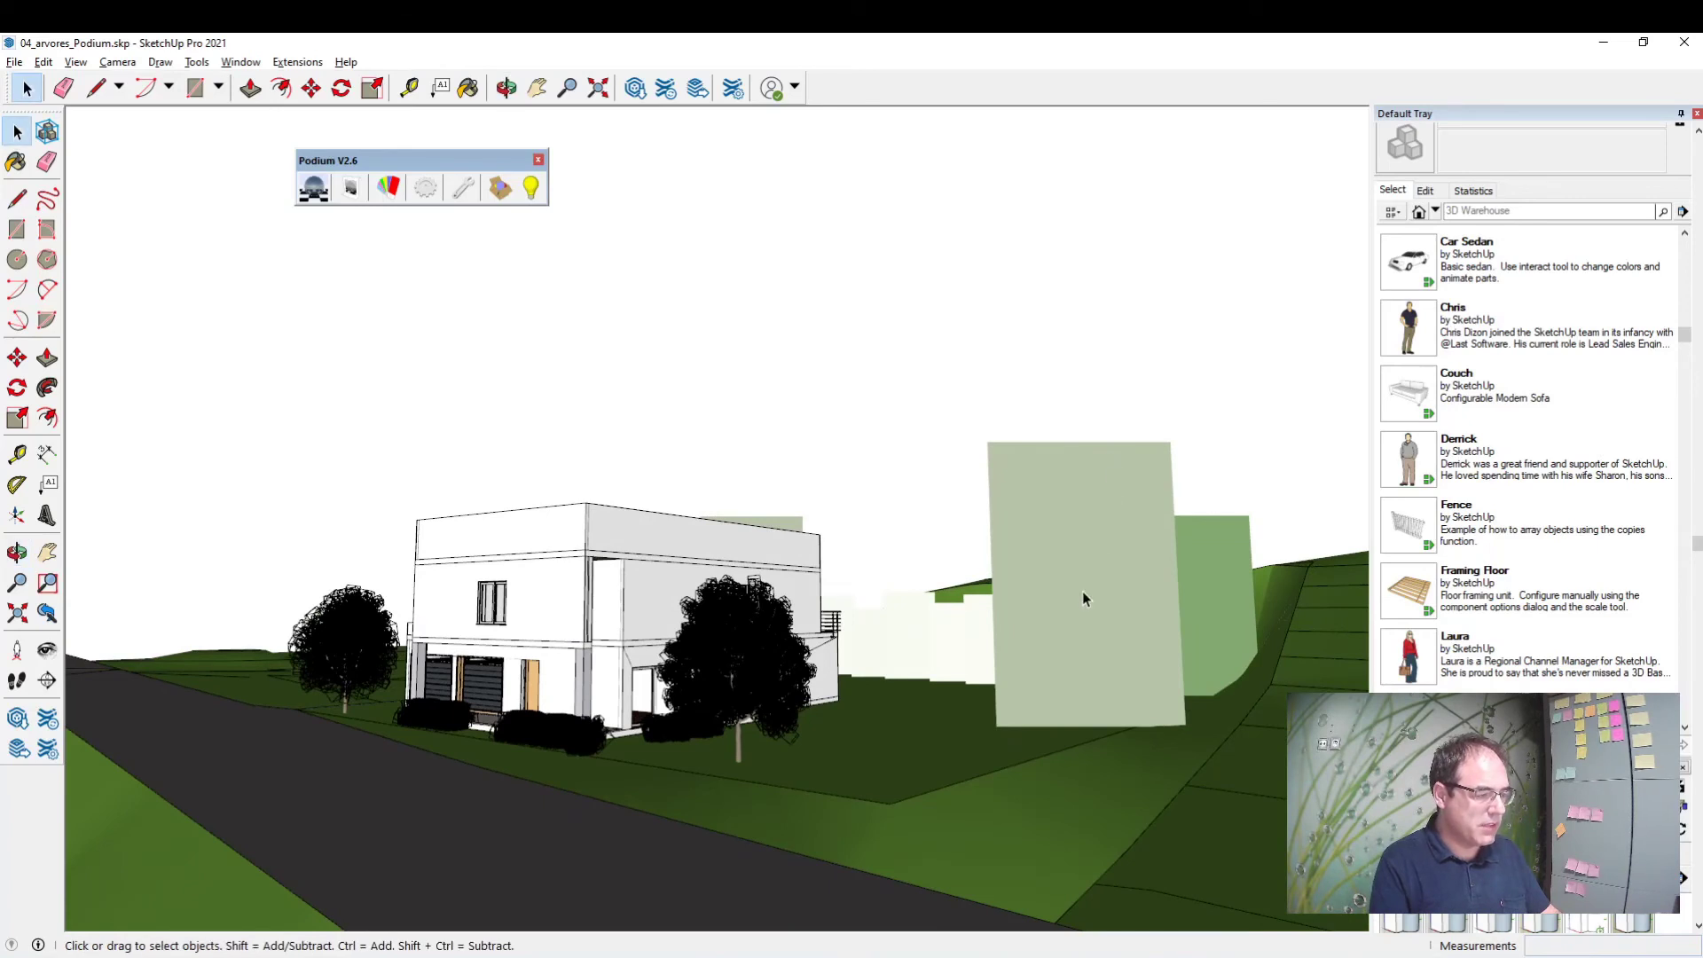